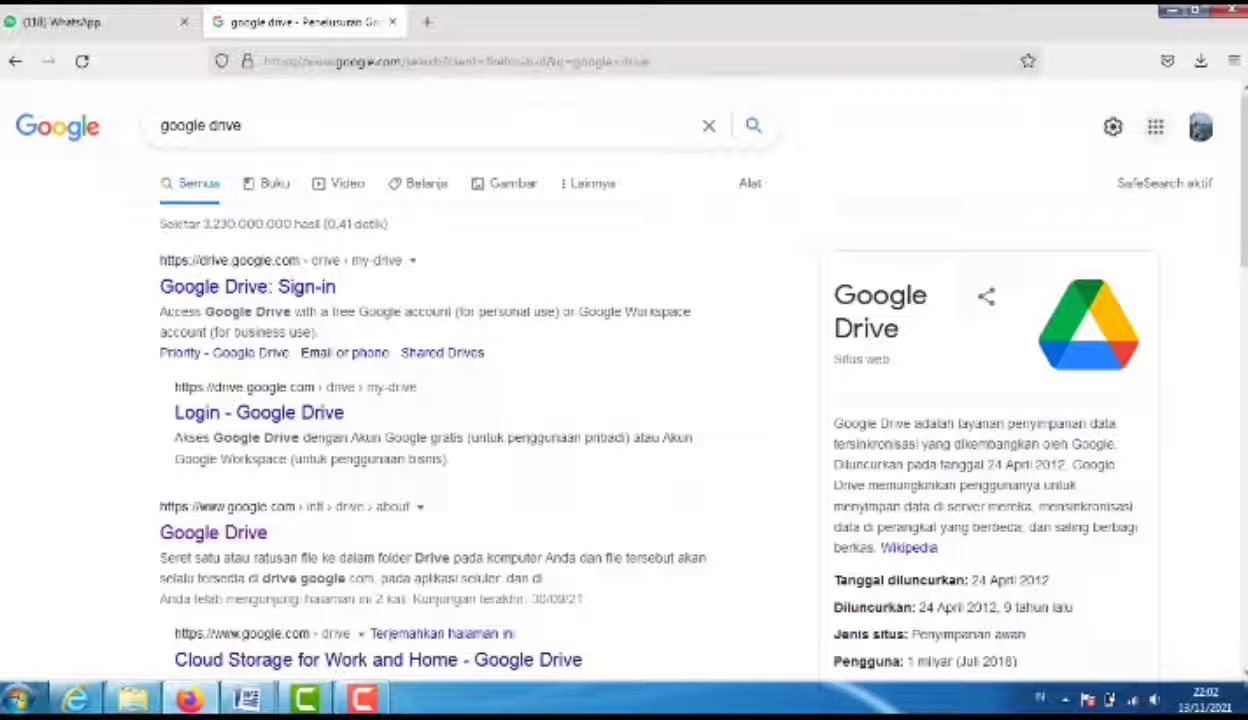
Open Google Drive from the Google apps and create a new blank Google Form.
{"action": "left_click", "coordinate": [1155, 127]}
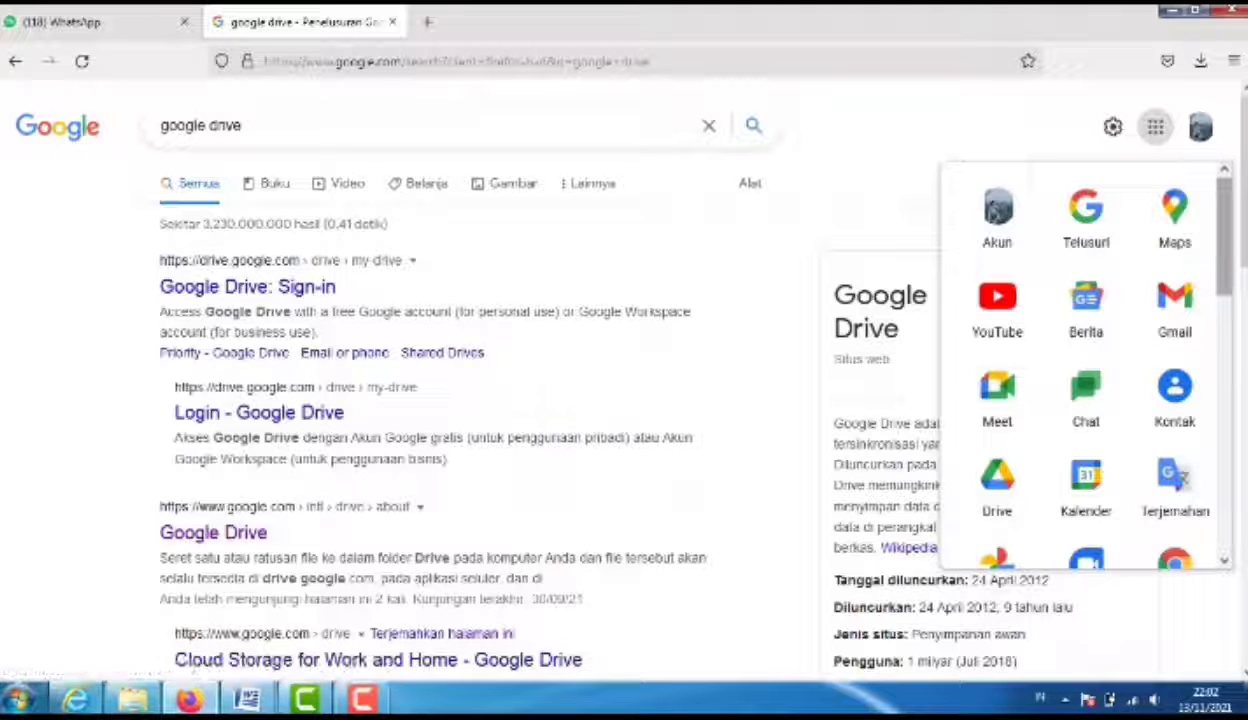
{"action": "scroll", "coordinate": [1086, 360], "scroll_direction": "down", "scroll_amount": 2}
{"action": "scroll", "coordinate": [997, 240], "scroll_direction": "down", "scroll_amount": 3}
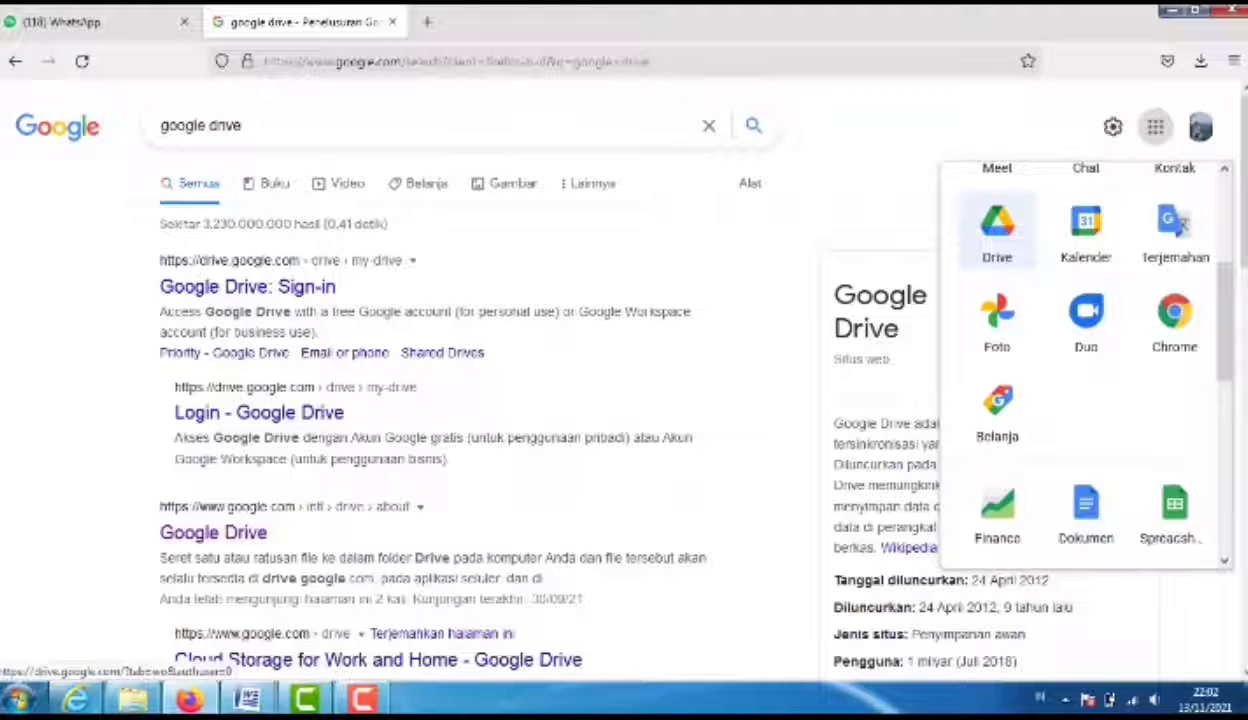
{"action": "left_click", "coordinate": [997, 228]}
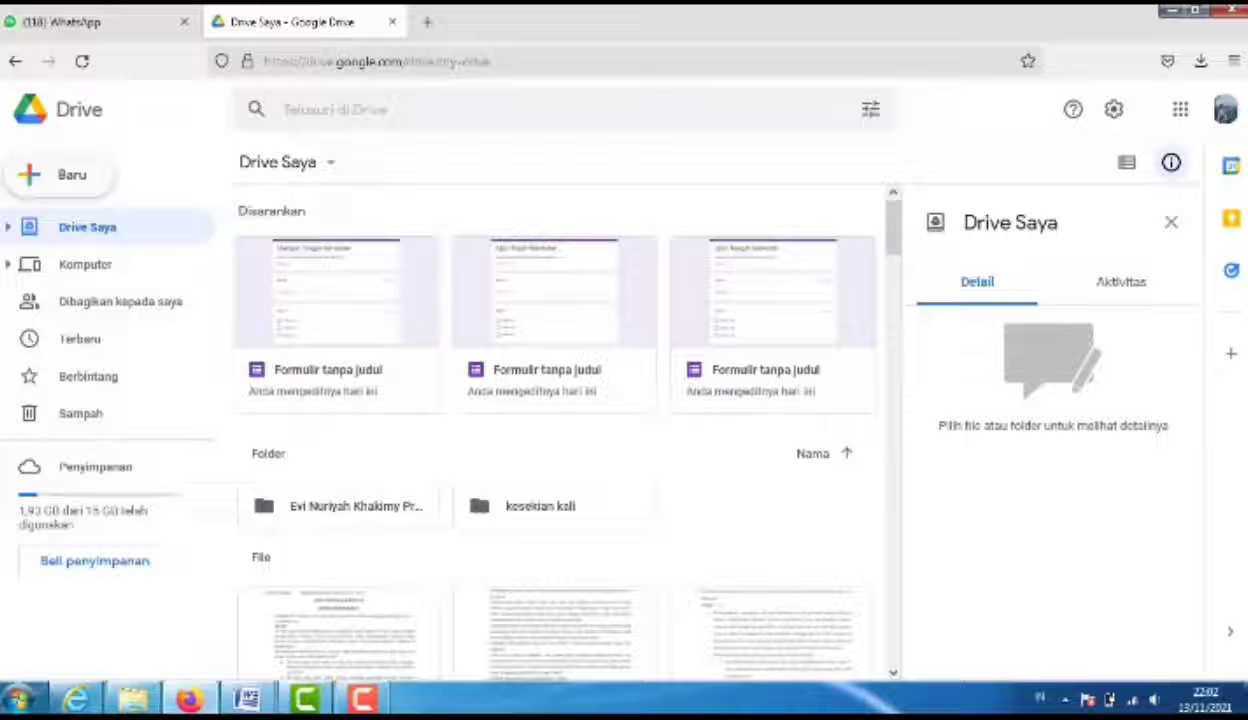
{"action": "left_click", "coordinate": [95, 172]}
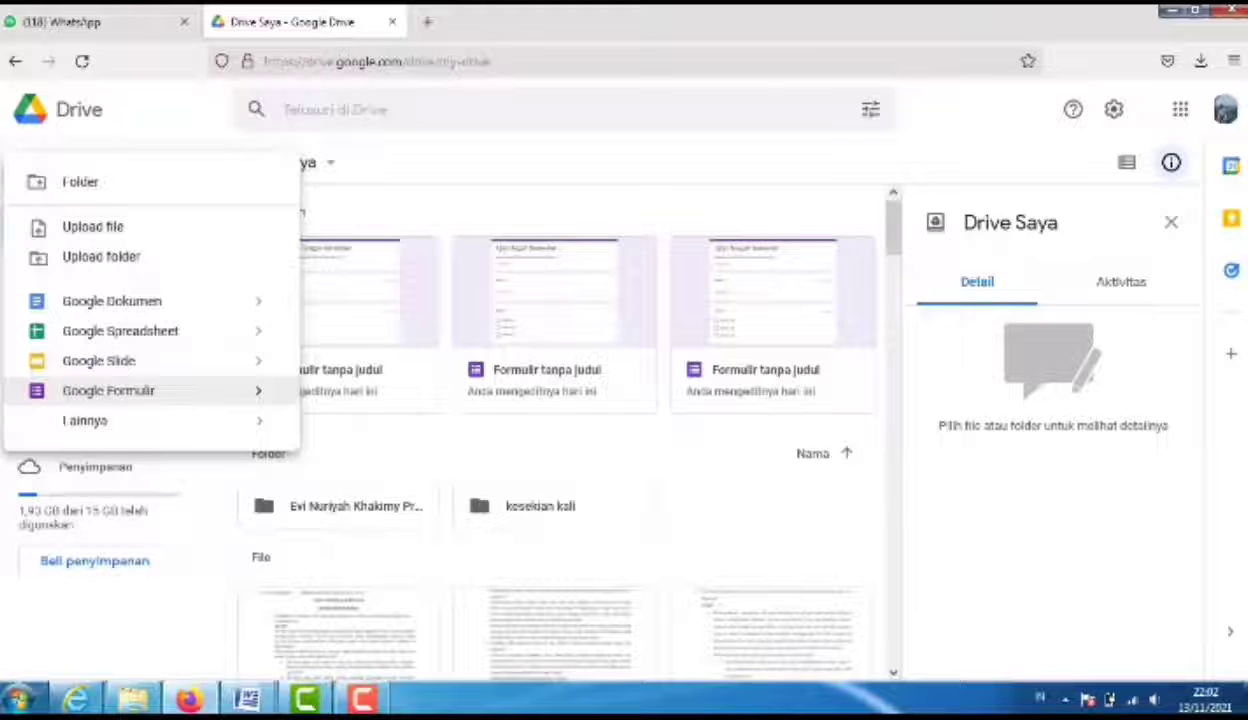
{"action": "left_click", "coordinate": [108, 390]}
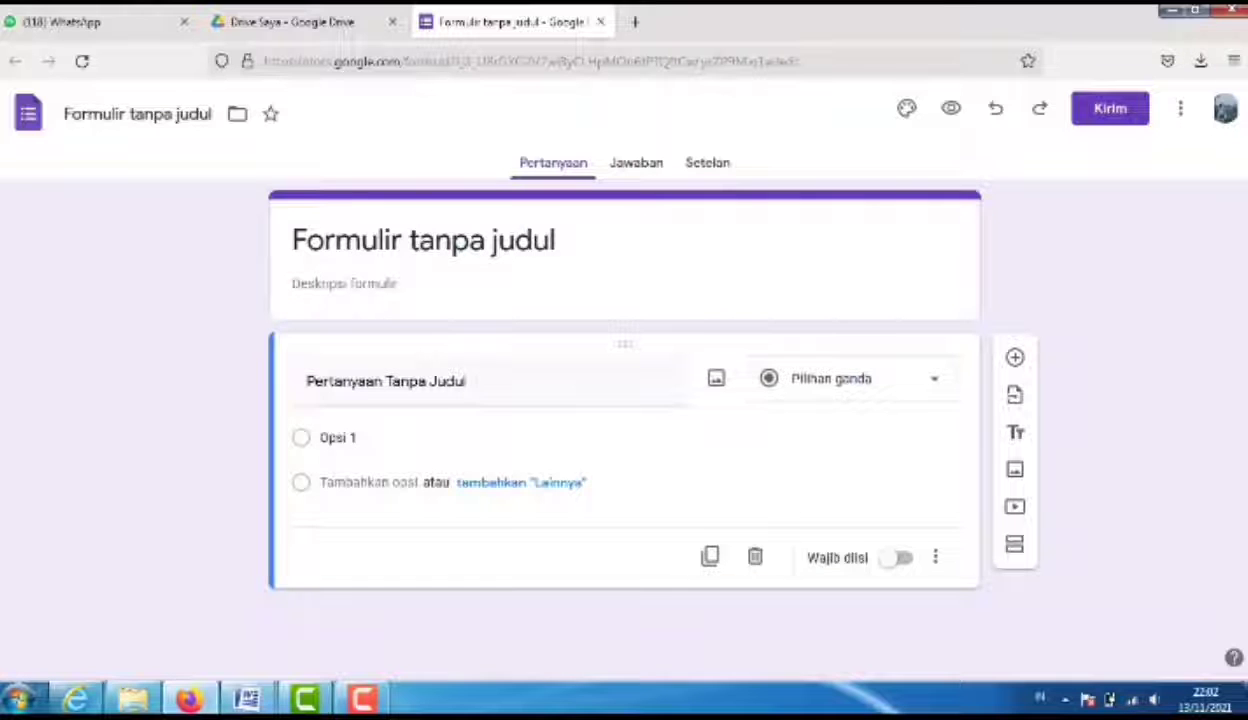
Replace the form's default title with "Ulangan Tengah Semester".
{"action": "left_click", "coordinate": [557, 241]}
{"action": "key", "text": "BackSpace"}
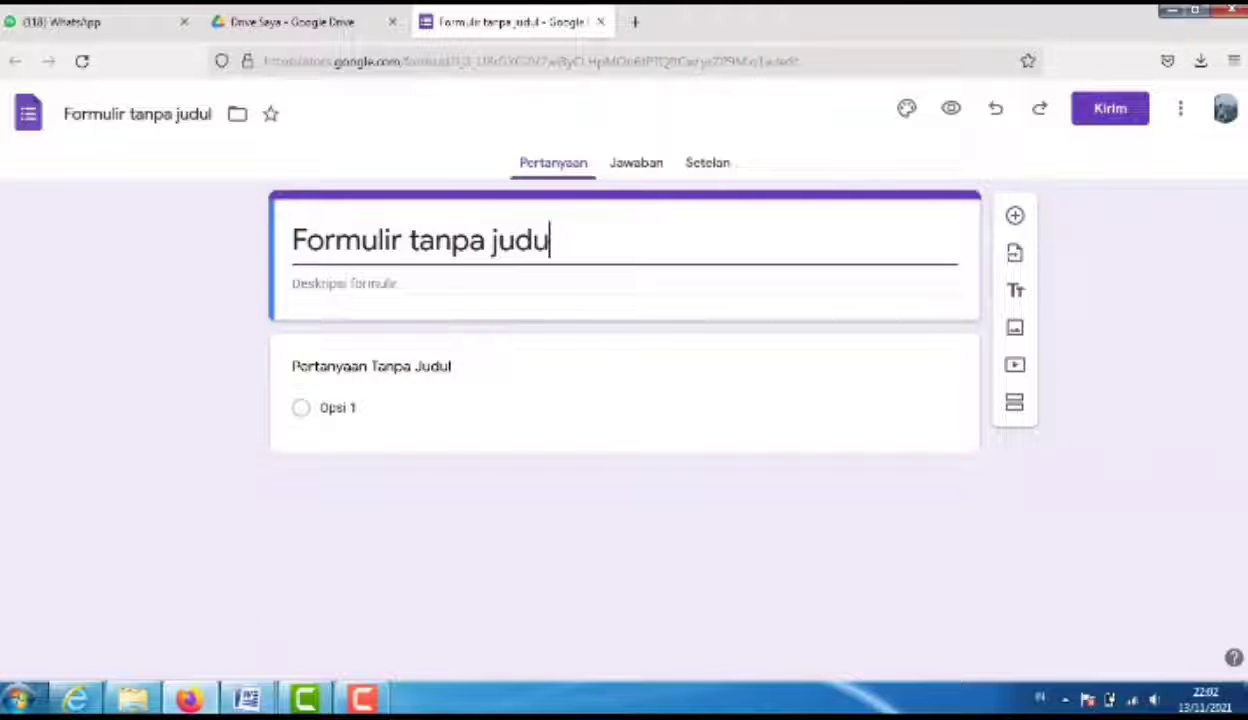
{"action": "key", "text": "BackSpace"}
{"action": "key", "text": "BackSpace"}
{"action": "key", "text": "BackSpace"}
{"action": "key", "text": "BackSpace"}
{"action": "key", "text": "BackSpace"}
{"action": "key", "text": "BackSpace"}
{"action": "key", "text": "BackSpace"}
{"action": "key", "text": "BackSpace"}
{"action": "key", "text": "BackSpace"}
{"action": "key", "text": "BackSpace"}
{"action": "key", "text": "BackSpace"}
{"action": "key", "text": "BackSpace"}
{"action": "key", "text": "BackSpace"}
{"action": "key", "text": "BackSpace"}
{"action": "key", "text": "BackSpace"}
{"action": "key", "text": "BackSpace"}
{"action": "key", "text": "BackSpace"}
{"action": "key", "text": "BackSpace"}
{"action": "key", "text": "BackSpace"}
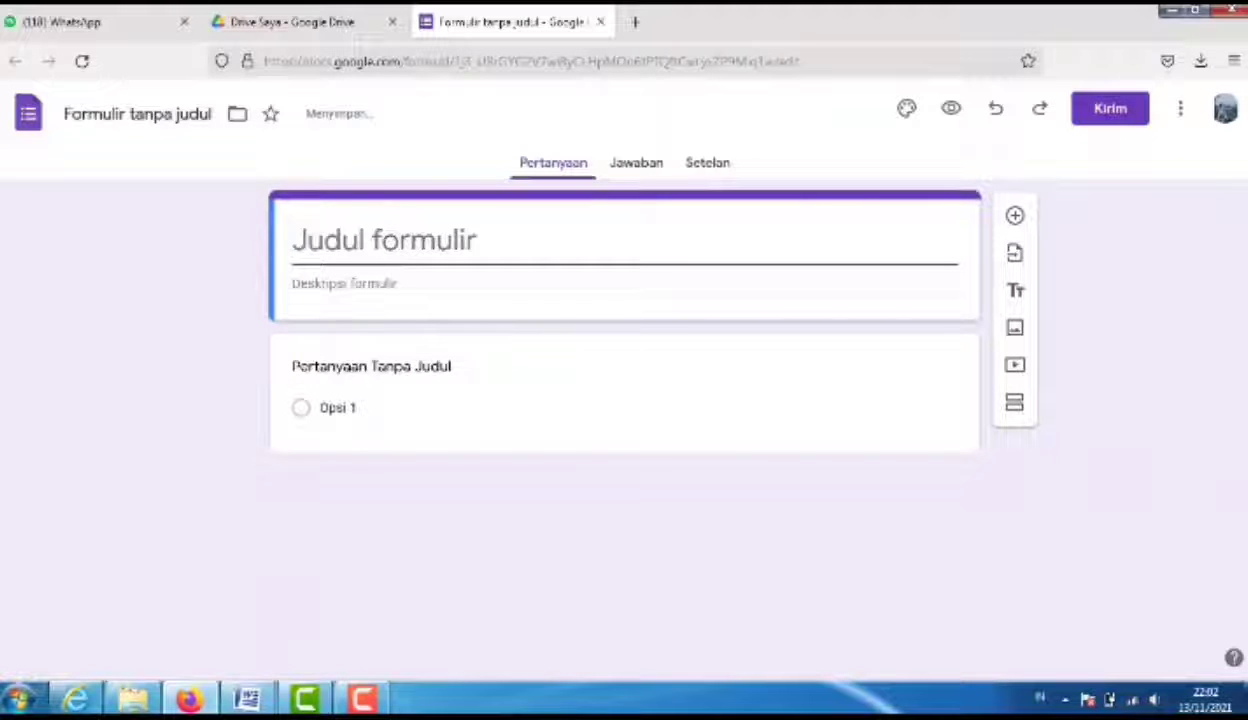
{"action": "type", "text": "Ulangan Tengah"}
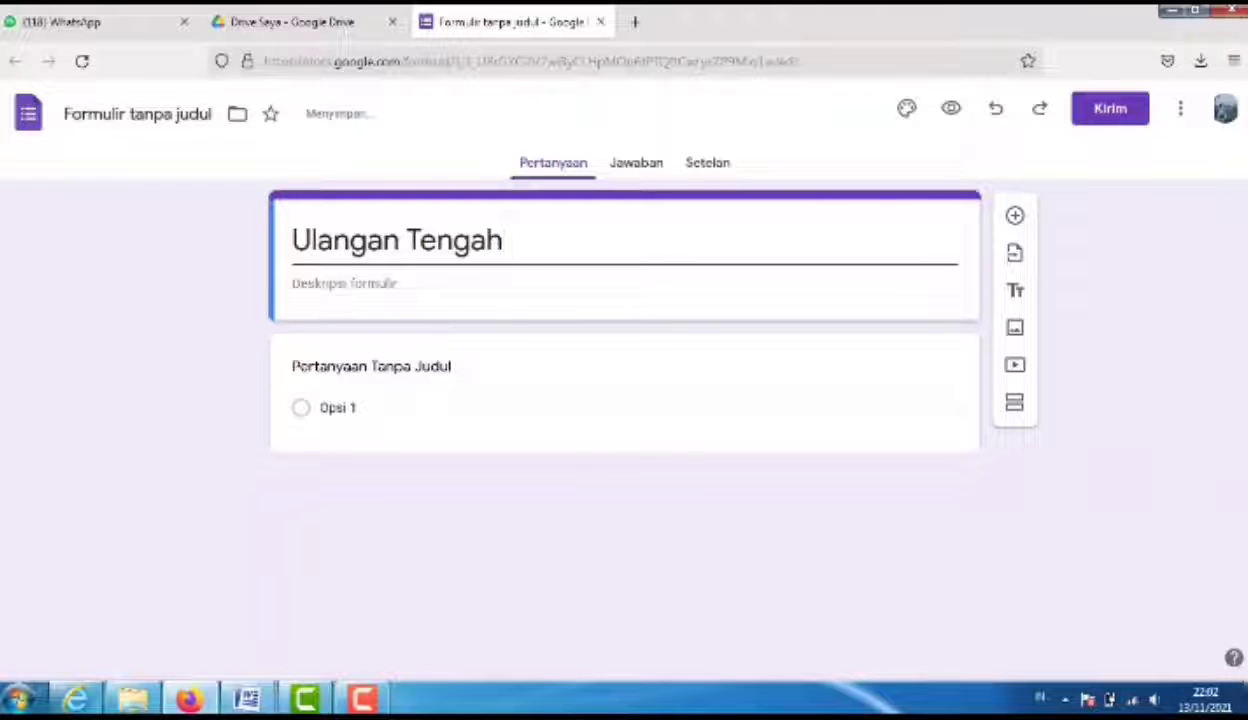
{"action": "type", "text": " Semester"}
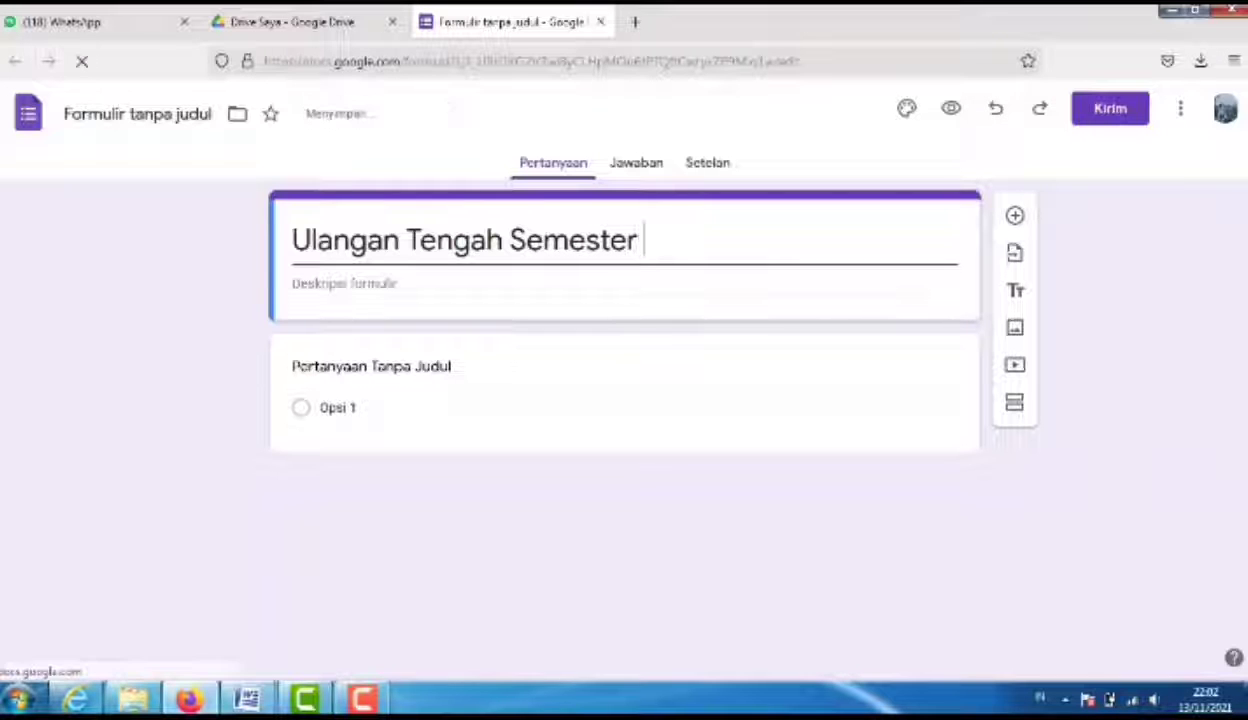
Enter the form description "Kerjakan soal di bawah ini dengan baik dan benar !".
{"action": "left_click", "coordinate": [293, 284]}
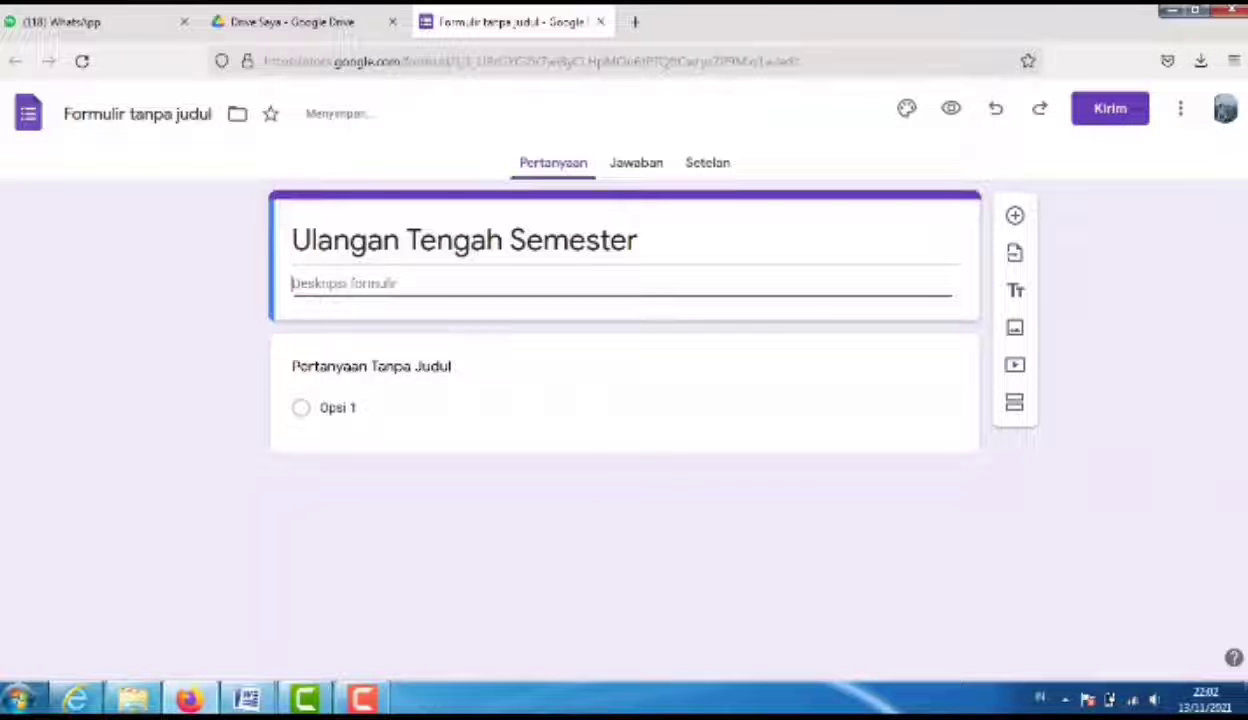
{"action": "type", "text": "Ke"}
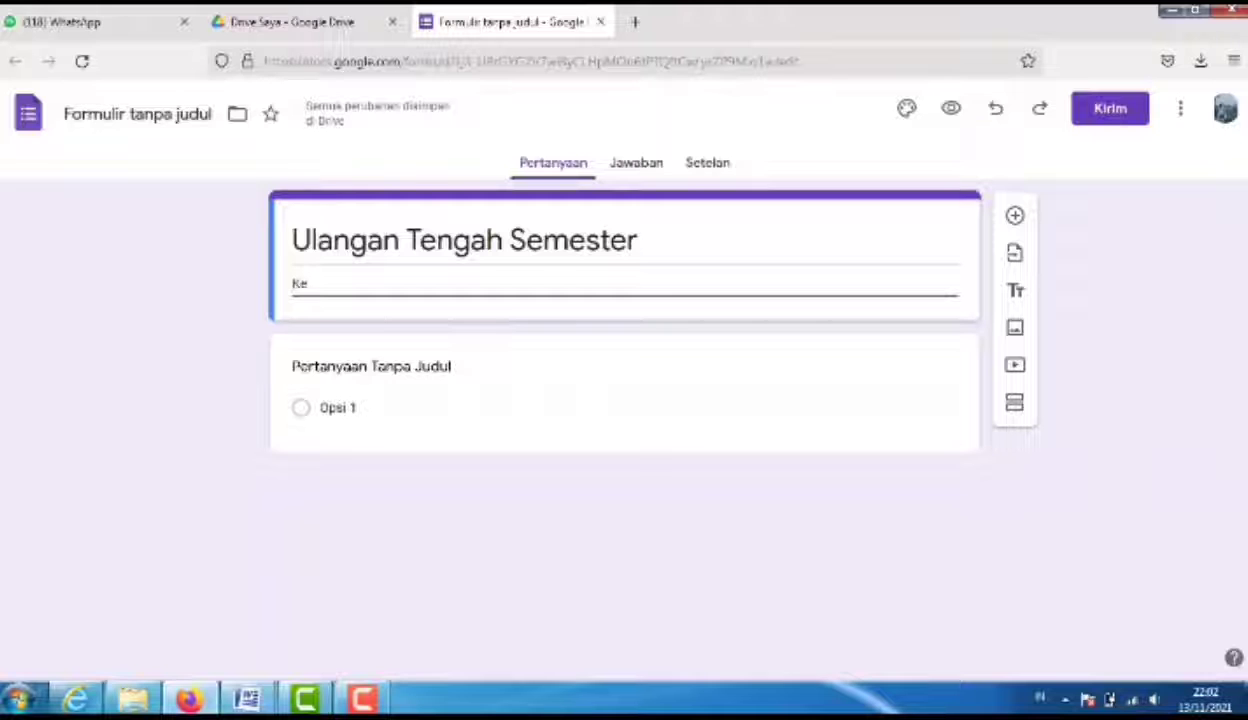
{"action": "type", "text": "rjakan soal di baw"}
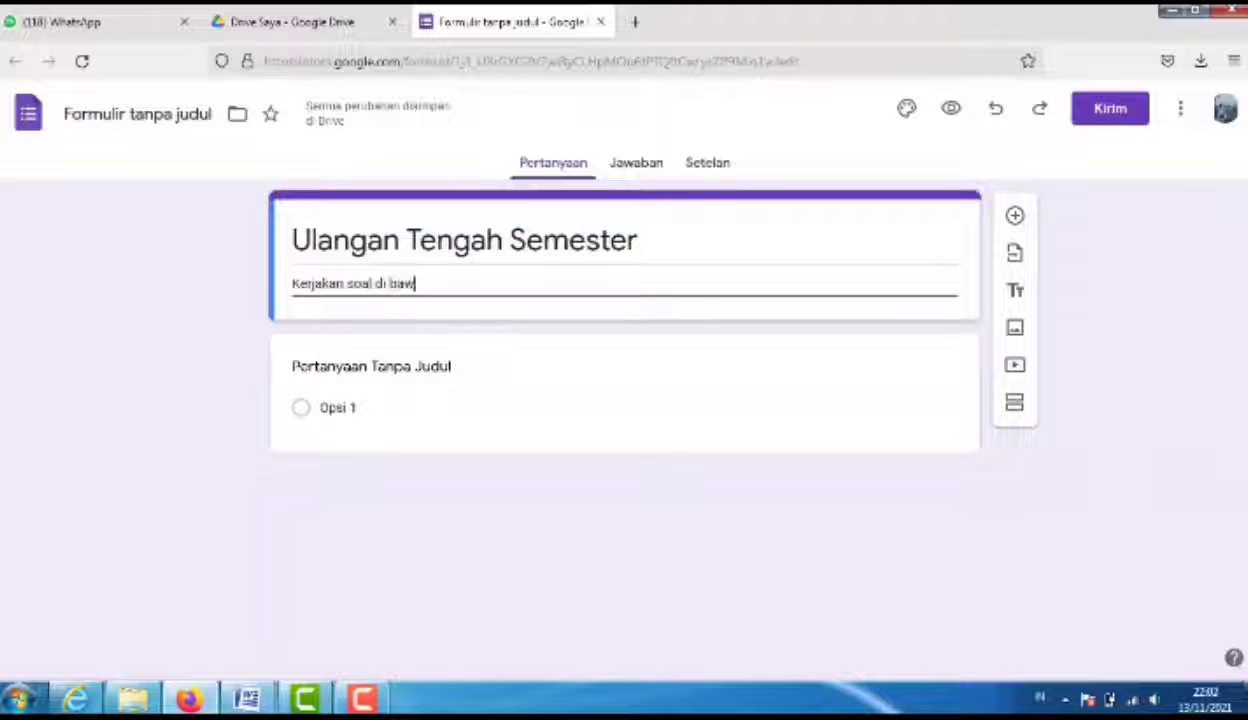
{"action": "type", "text": "ah ini deni"}
{"action": "type", "text": "gah baik"}
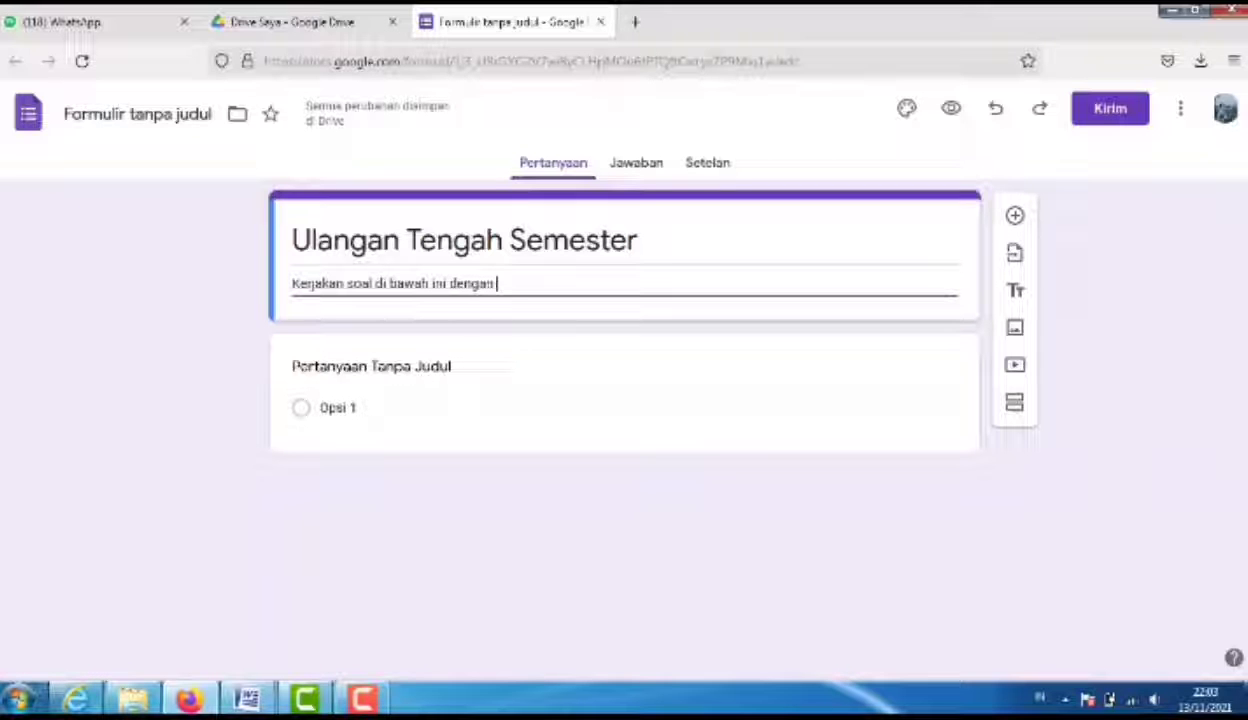
{"action": "type", "text": " d"}
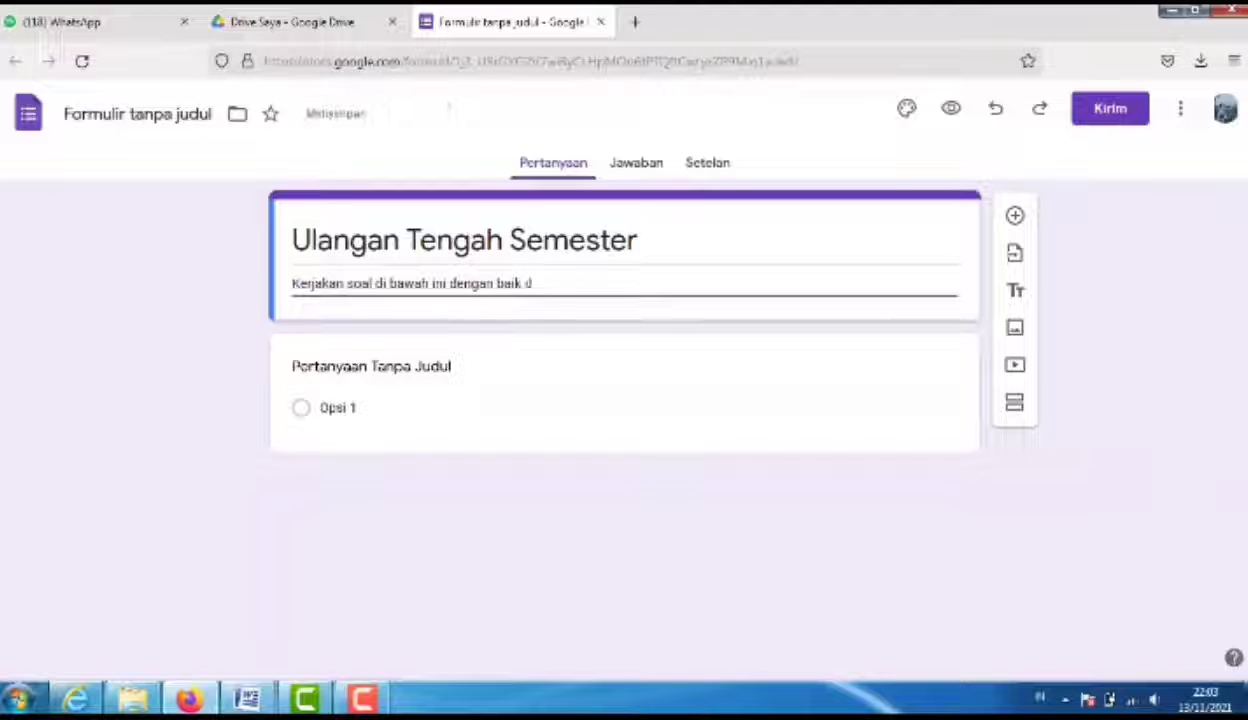
{"action": "type", "text": "an benar !"}
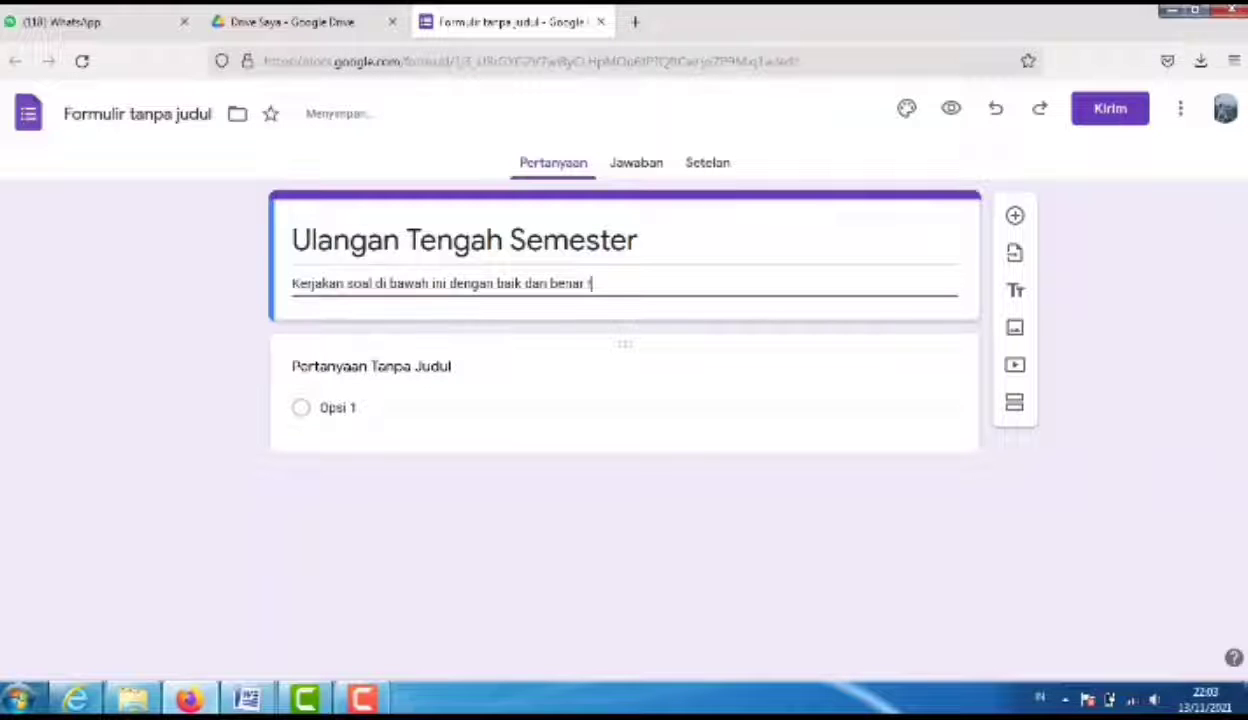
Change the first question's answer type to short answer (Jawaban singkat).
{"action": "left_click", "coordinate": [372, 367]}
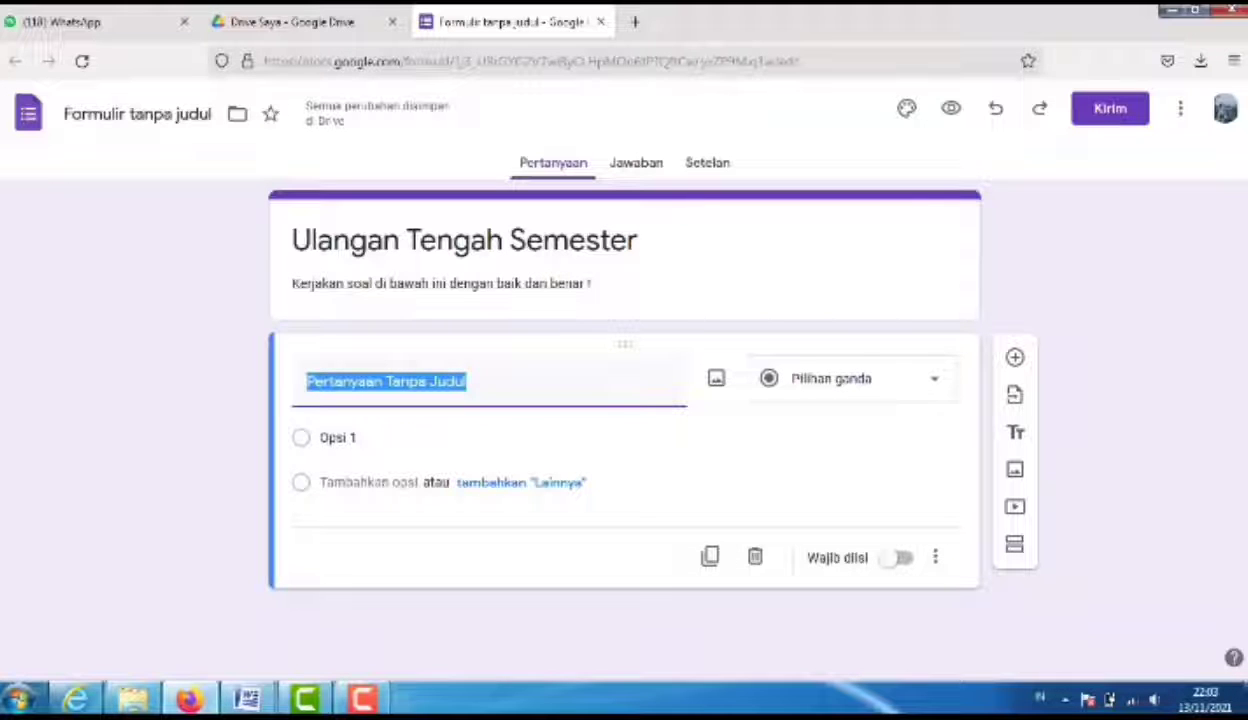
{"action": "left_click", "coordinate": [907, 375]}
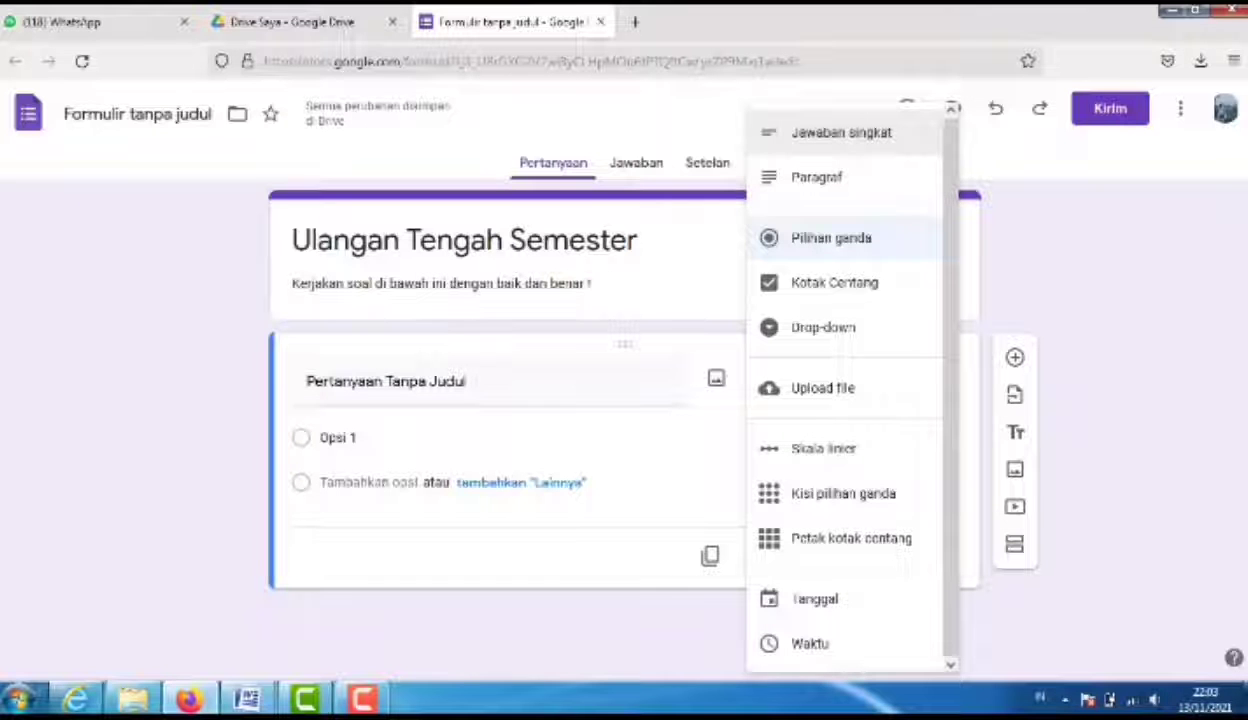
{"action": "left_click", "coordinate": [841, 132]}
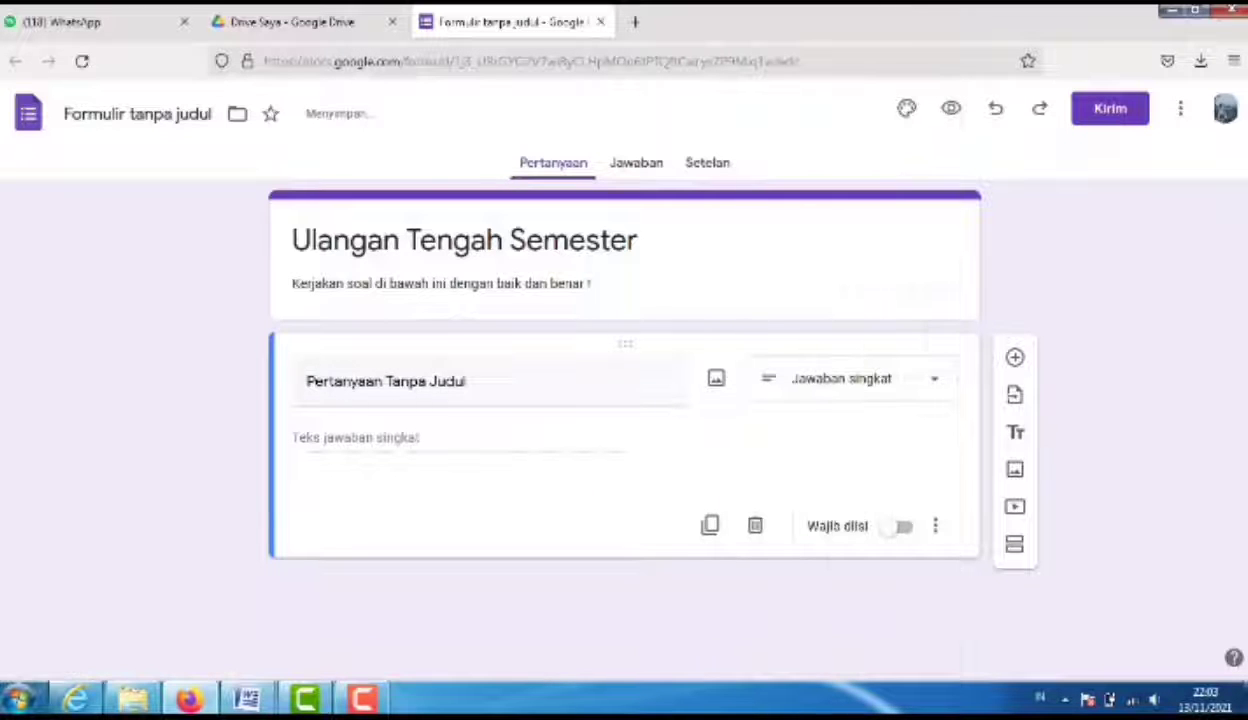
Title the first question "Nama" and make it required (Wajib diisi).
{"action": "left_click", "coordinate": [594, 382]}
{"action": "key", "text": "BackSpace"}
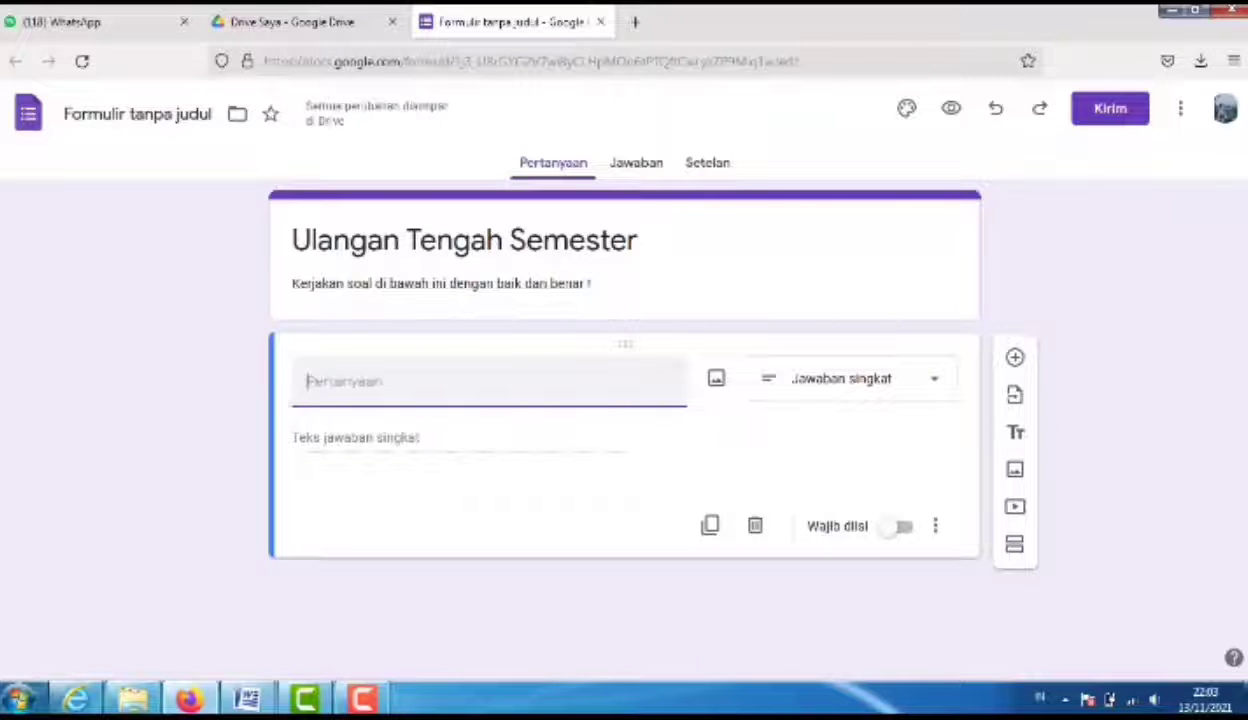
{"action": "type", "text": "Nma"}
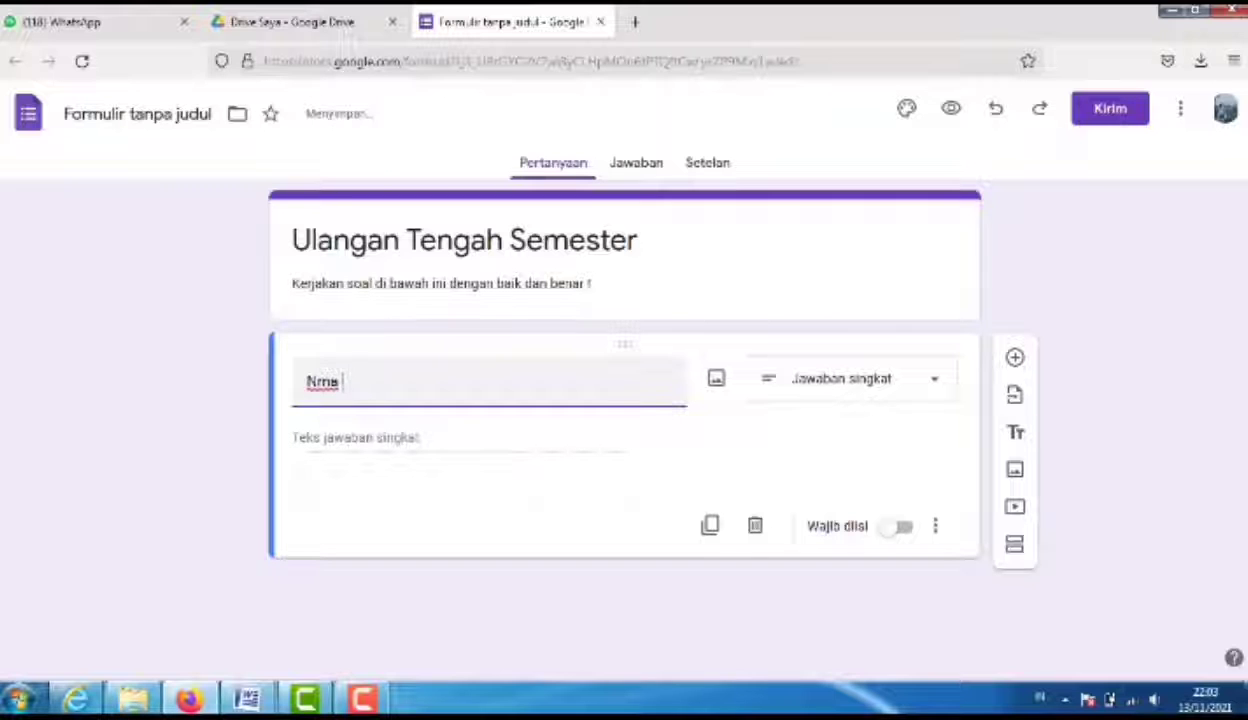
{"action": "key", "text": "BackSpace"}
{"action": "key", "text": "BackSpace"}
{"action": "type", "text": "ama"}
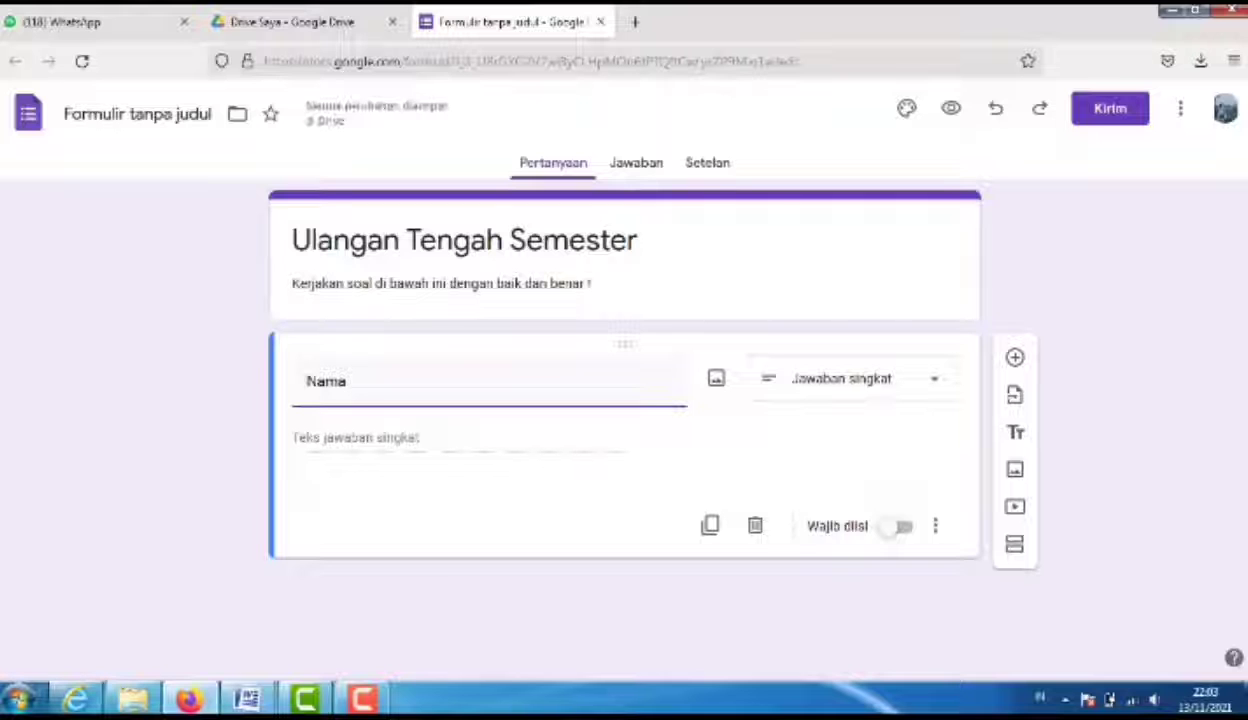
{"action": "left_click", "coordinate": [900, 526]}
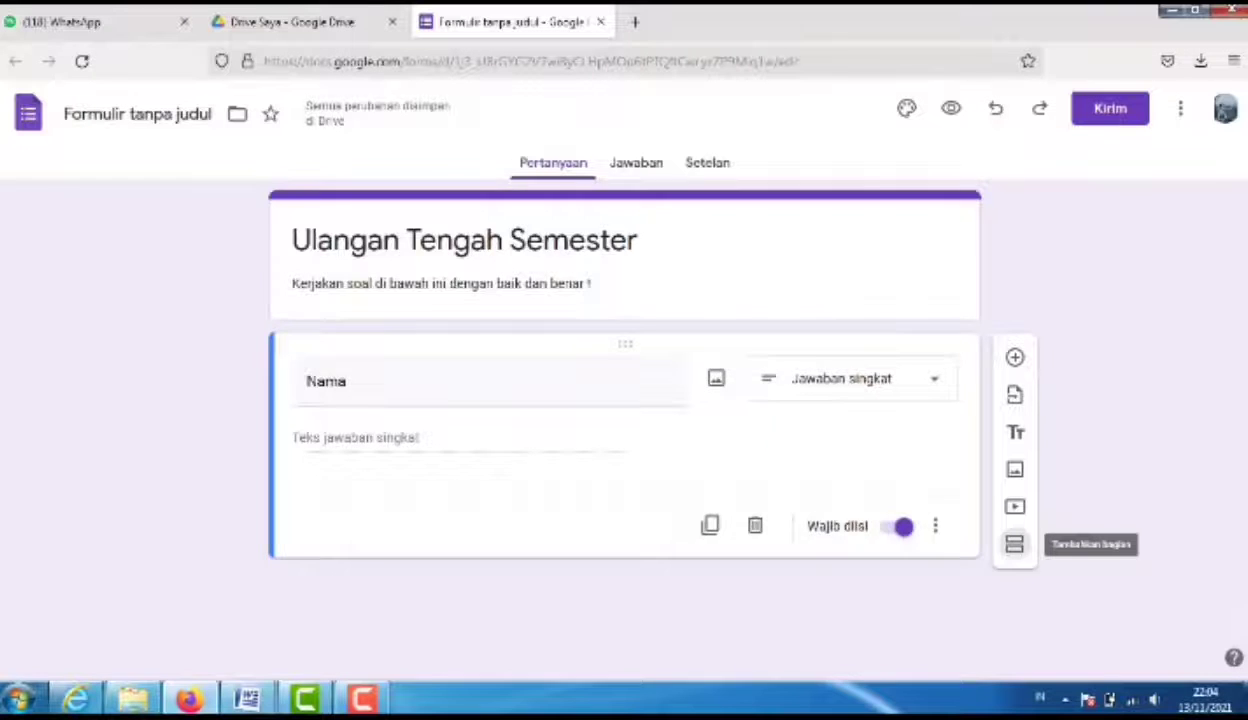
Try adding a new section after the Nama question and undo the addition.
{"action": "left_click", "coordinate": [1015, 543]}
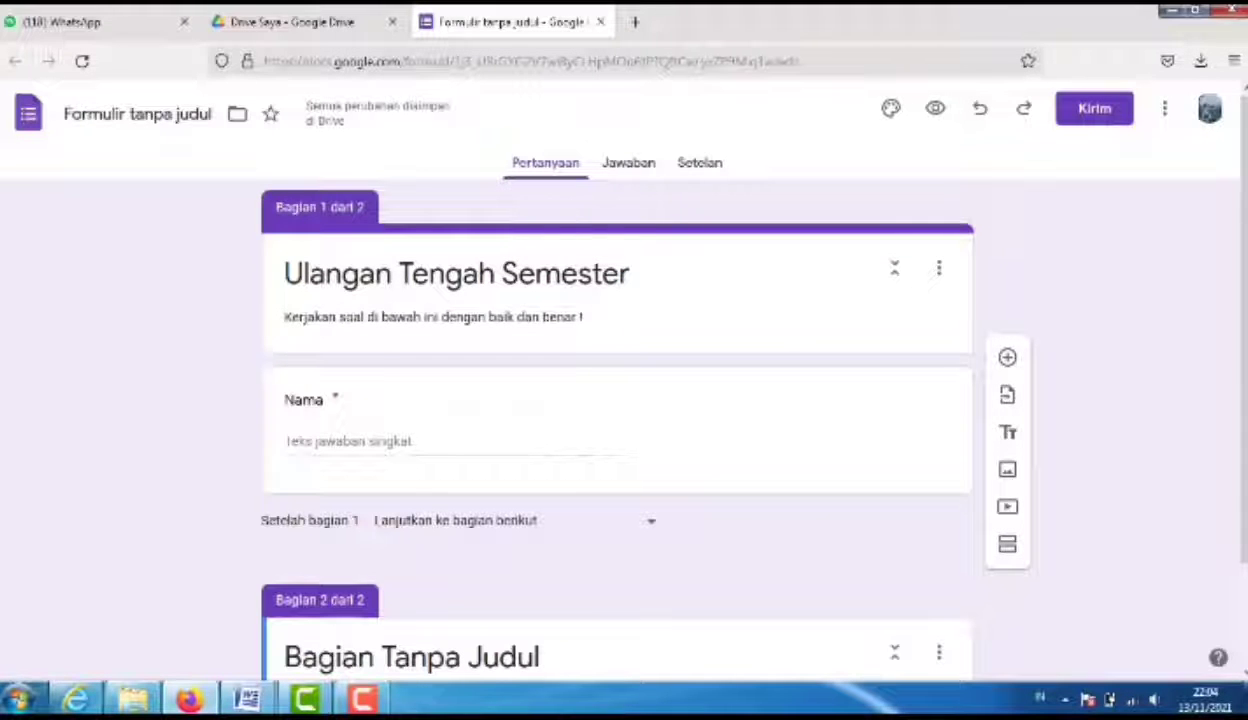
{"action": "scroll", "coordinate": [620, 400], "scroll_direction": "down", "scroll_amount": 1}
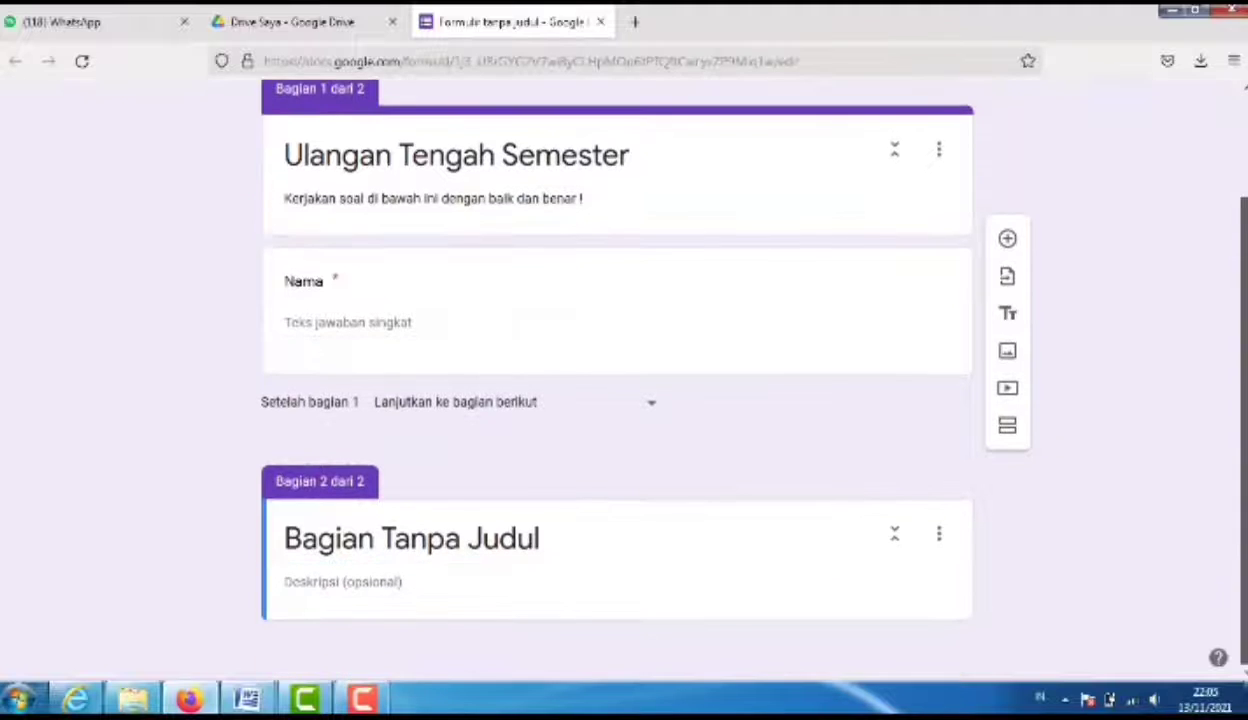
{"action": "scroll", "coordinate": [620, 400], "scroll_direction": "up", "scroll_amount": 1}
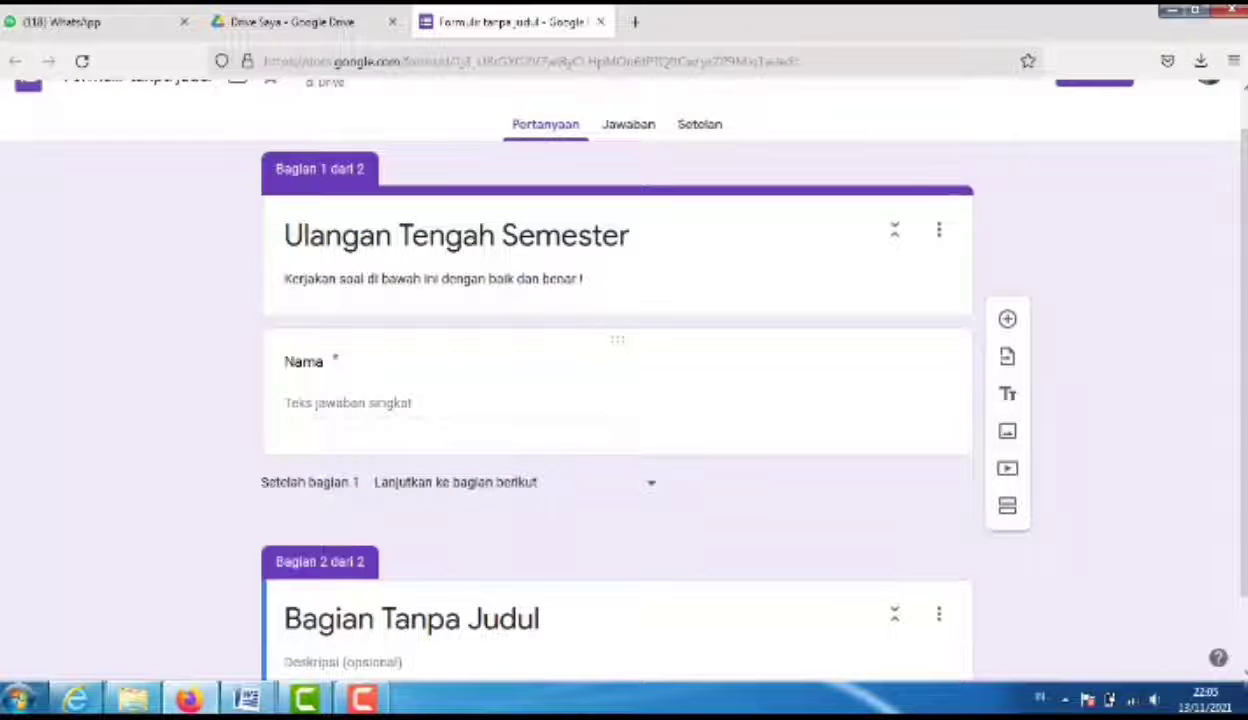
{"action": "key", "text": "ctrl+z"}
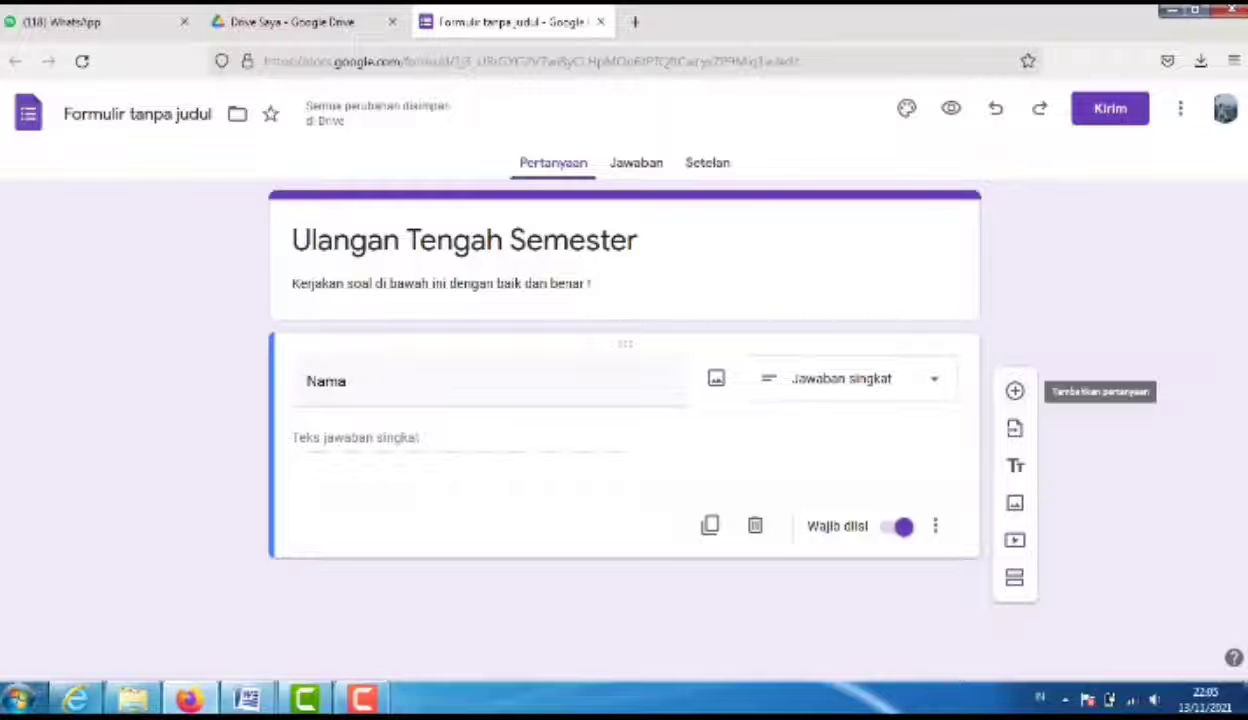
Add a new multiple-choice question below Nama and title it "Kelas".
{"action": "left_click", "coordinate": [1015, 391]}
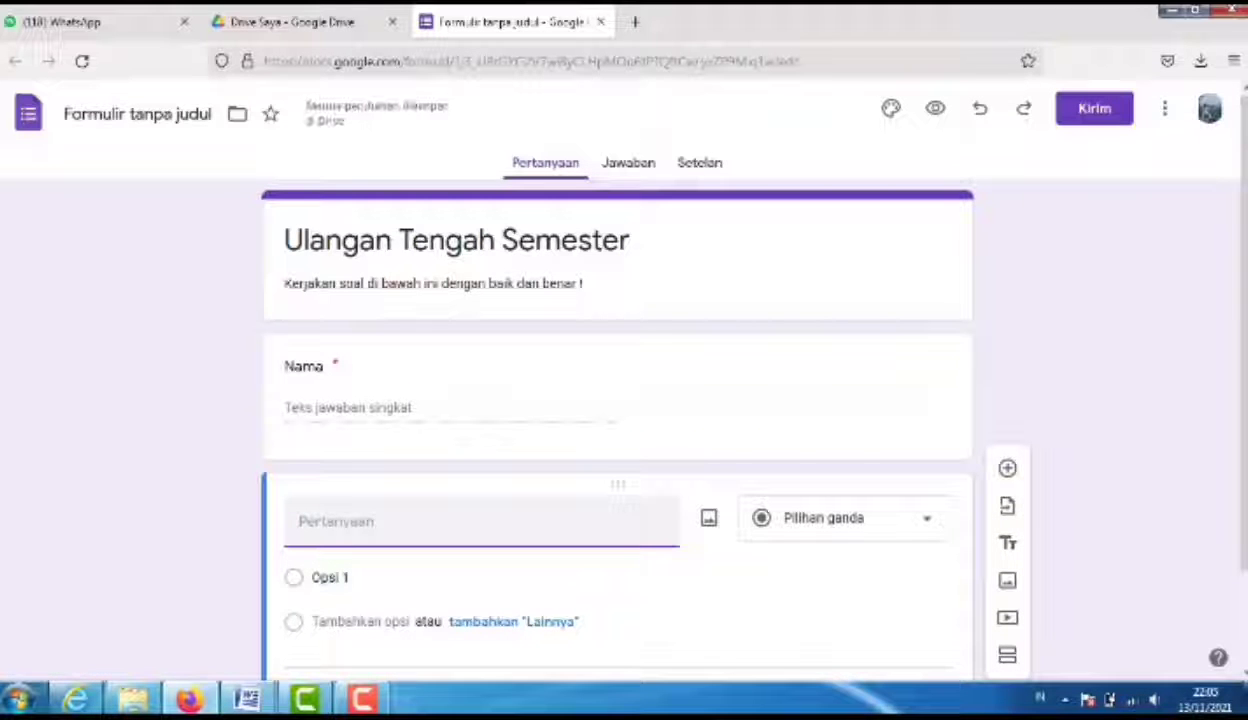
{"action": "type", "text": "pelaa"}
{"action": "key", "text": "BackSpace"}
{"action": "key", "text": "BackSpace"}
{"action": "key", "text": "BackSpace"}
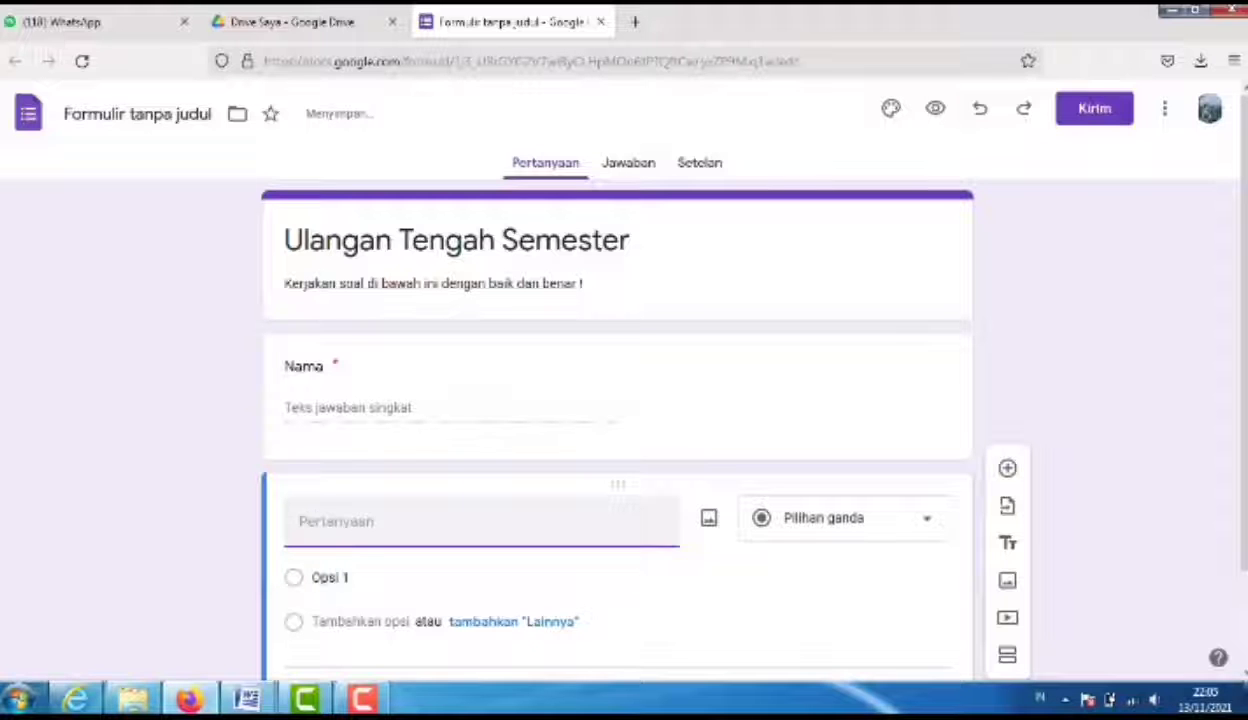
{"action": "type", "text": "kelas"}
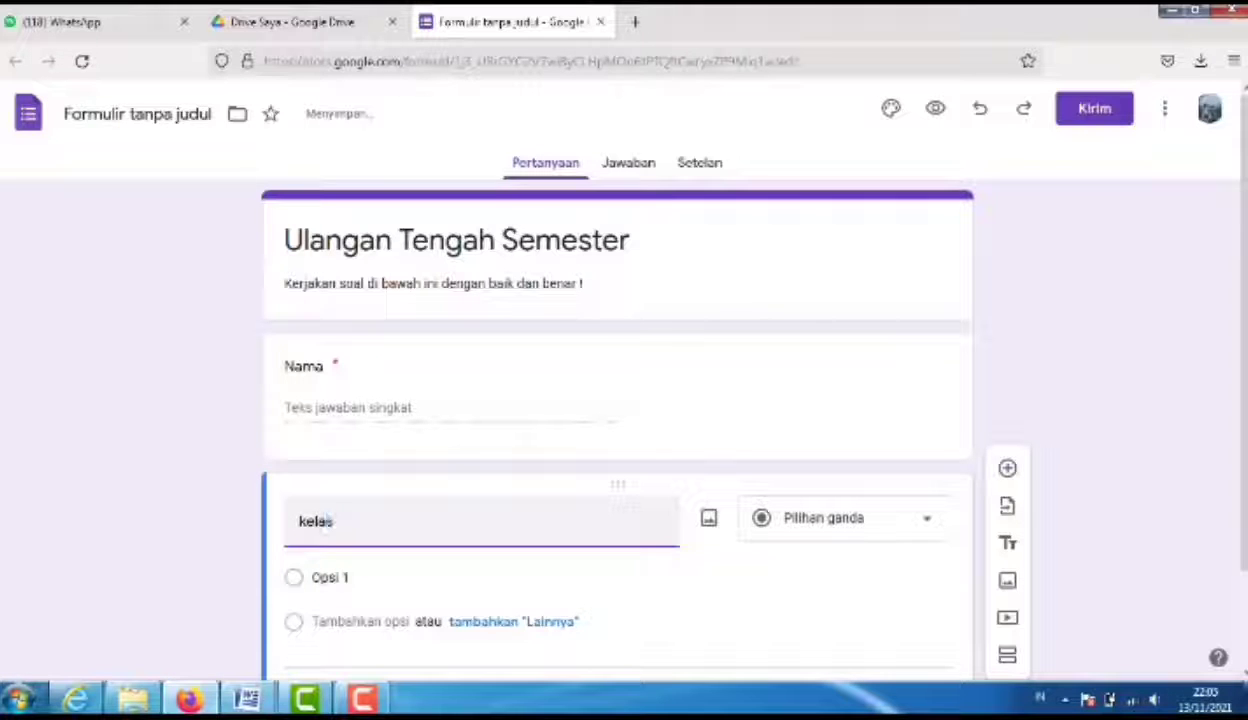
{"action": "key", "text": "BackSpace"}
{"action": "key", "text": "BackSpace"}
{"action": "key", "text": "BackSpace"}
{"action": "key", "text": "BackSpace"}
{"action": "key", "text": "BackSpace"}
{"action": "type", "text": "Kelas"}
Give the Kelas question the three answer options "KELAS VII A", "KELAS VII B" and "KELAS VII C".
{"action": "left_click", "coordinate": [332, 578]}
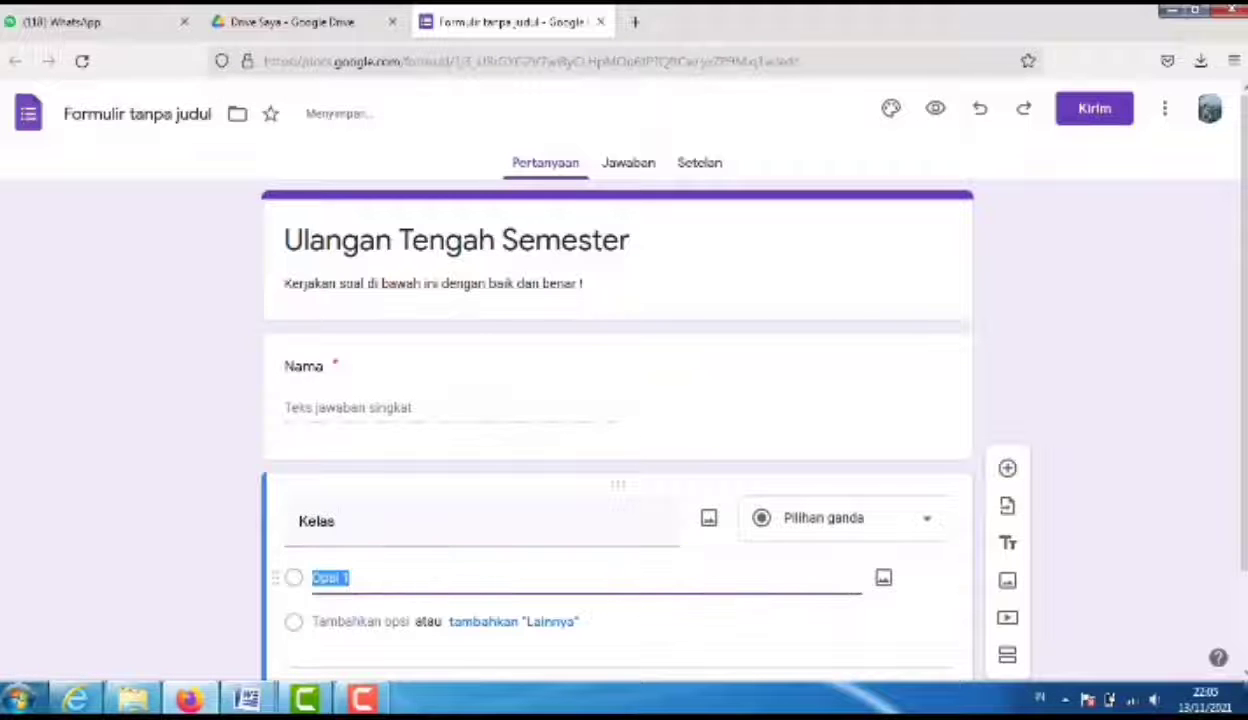
{"action": "key", "text": "BackSpace"}
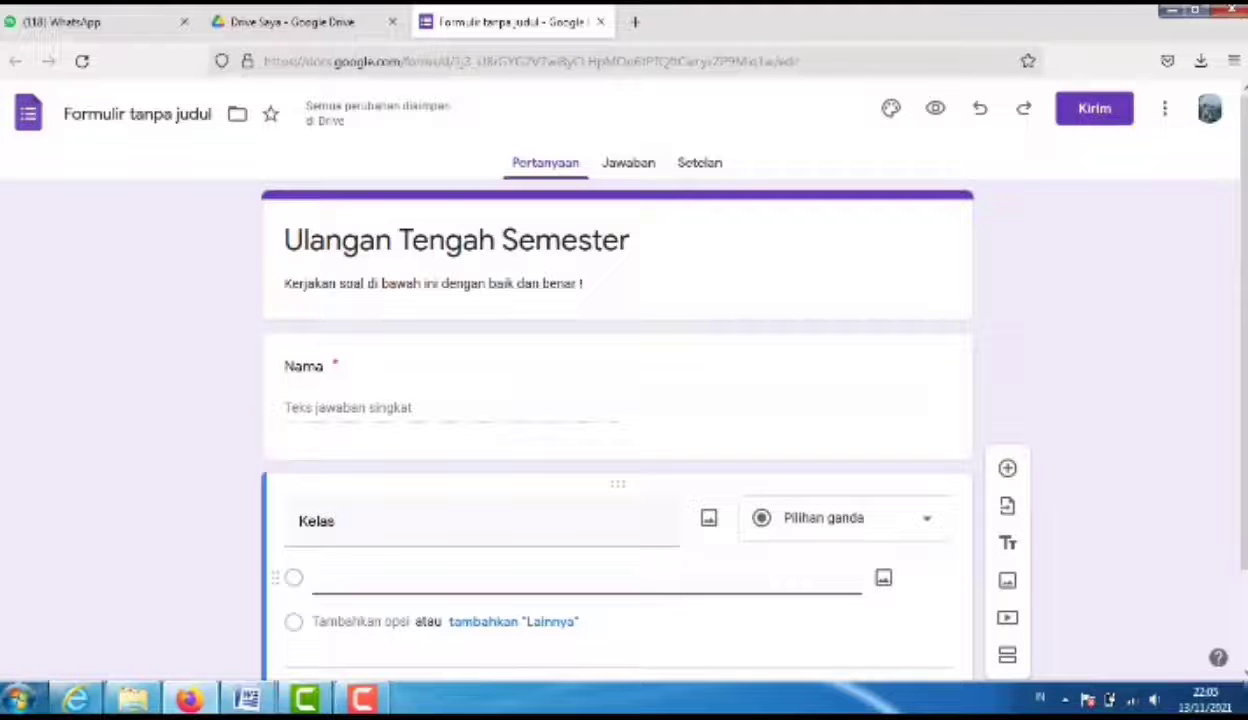
{"action": "type", "text": "KELAS VII"}
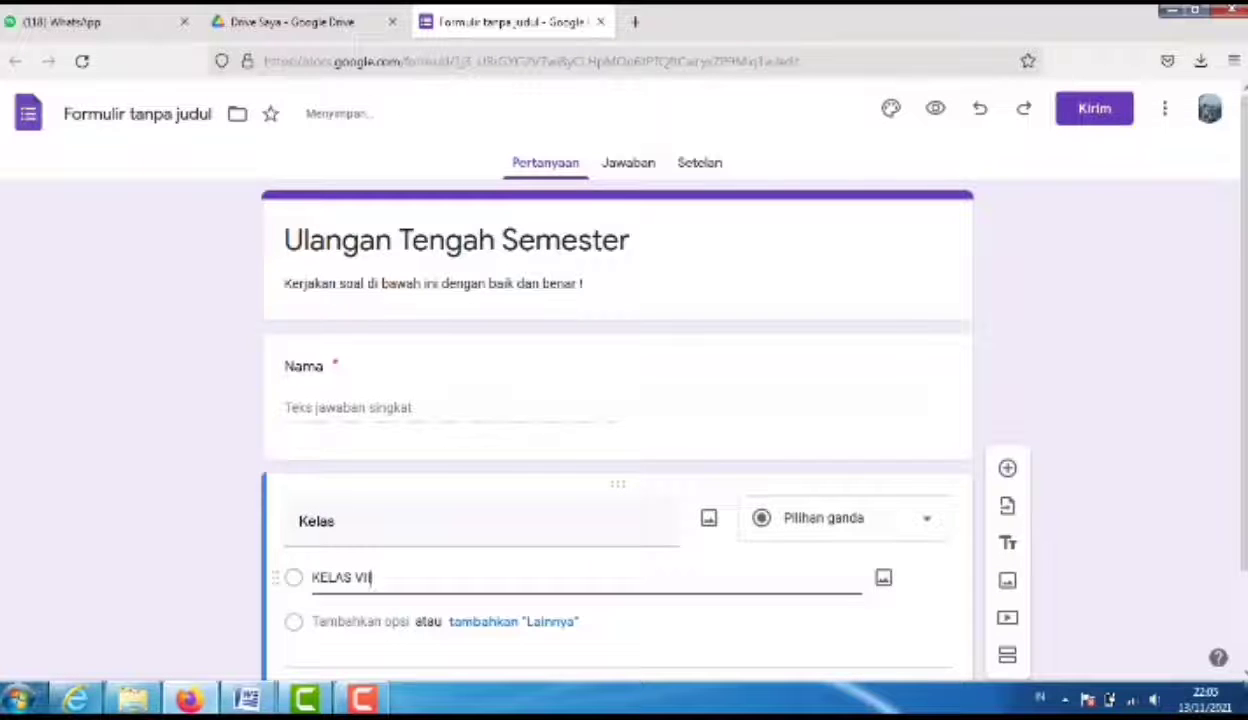
{"action": "type", "text": " A"}
{"action": "key", "text": "Return"}
{"action": "type", "text": "KELAS VII"}
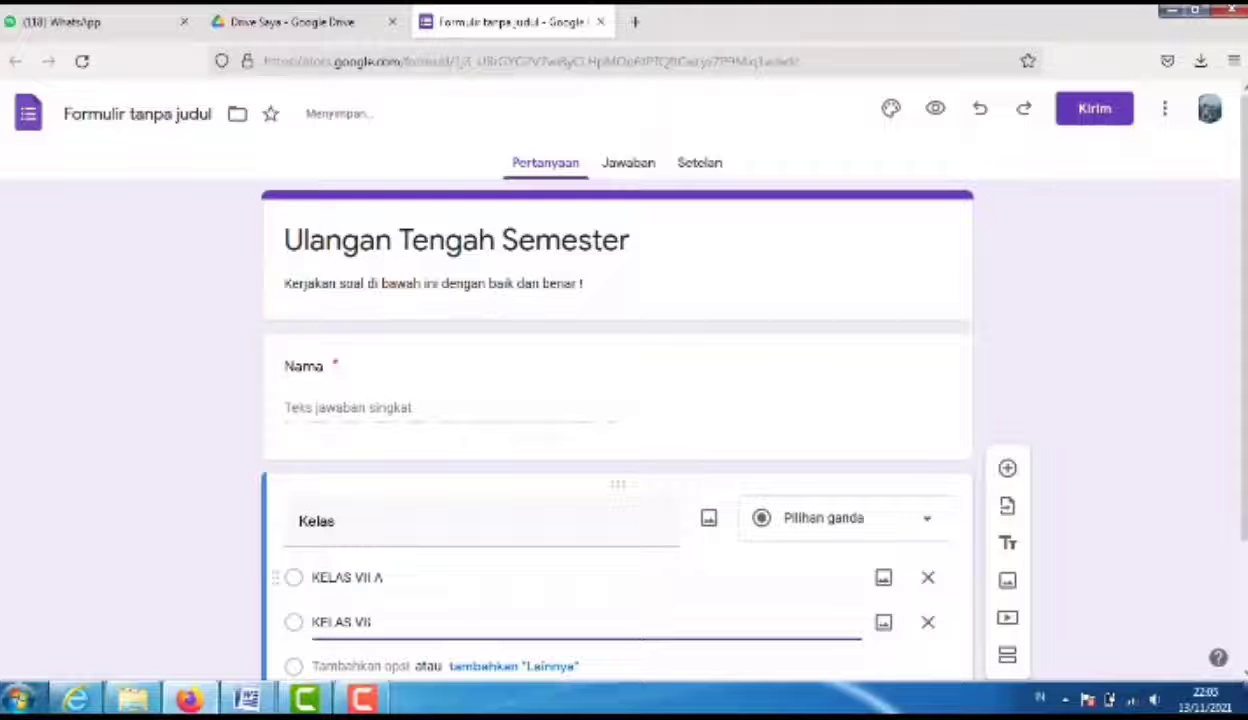
{"action": "type", "text": " B"}
{"action": "key", "text": "Return"}
{"action": "type", "text": "KELAS"}
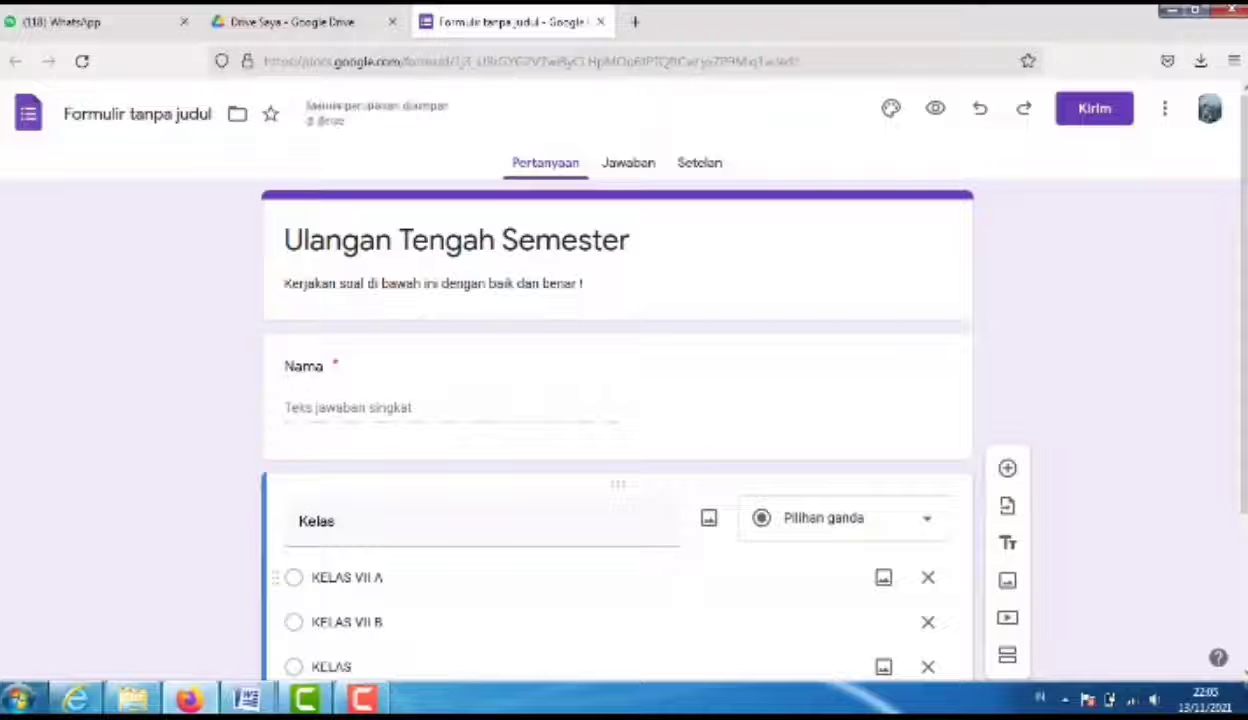
{"action": "type", "text": " VII"}
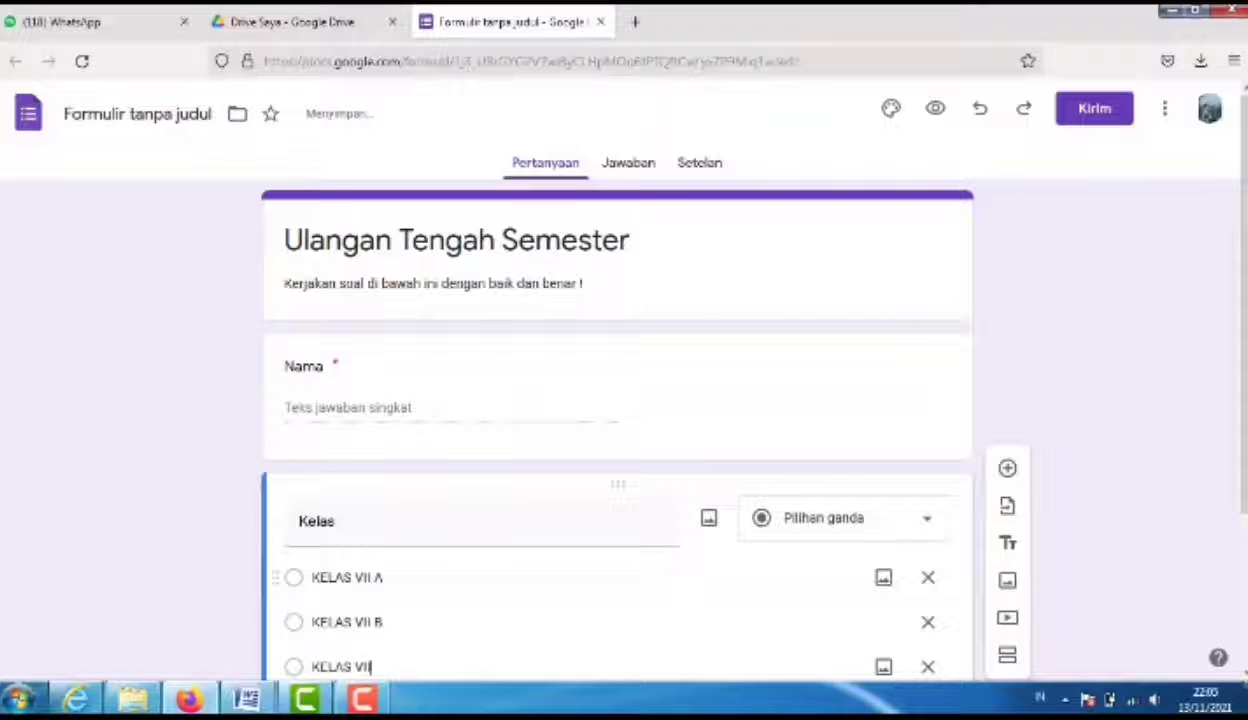
{"action": "type", "text": " C"}
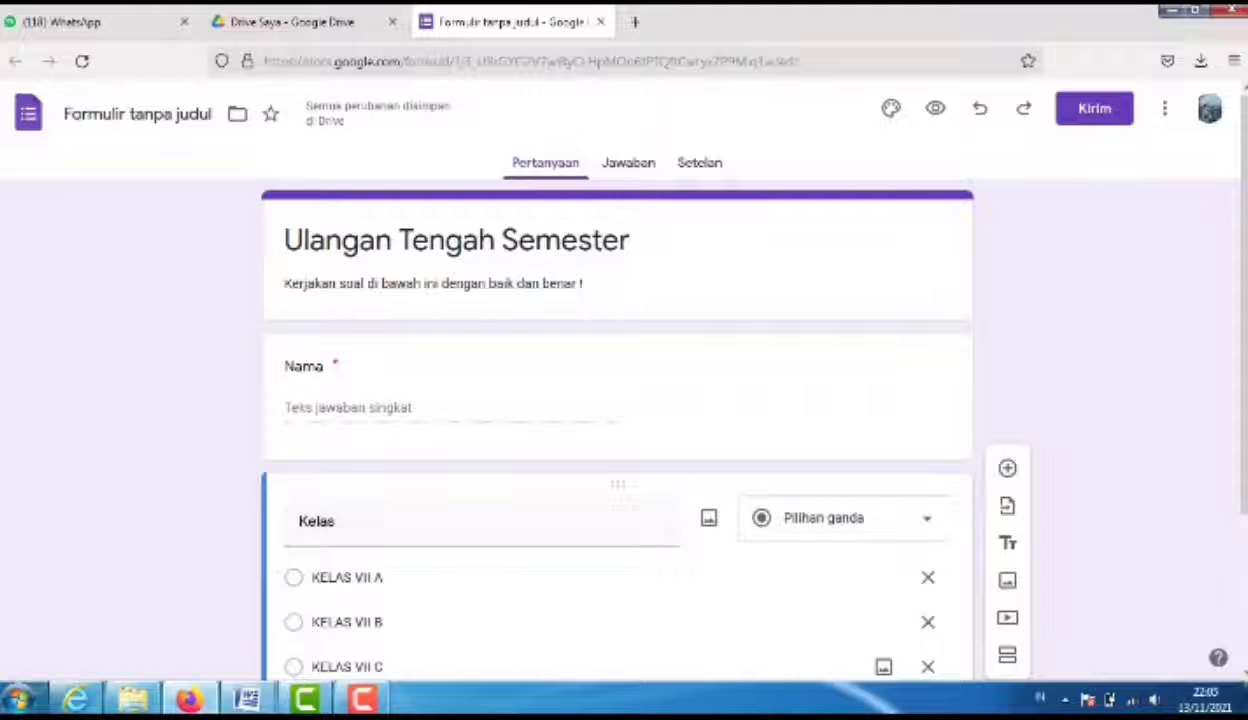
Change the Kelas question's answer type to checkboxes (Kotak Centang).
{"action": "scroll", "coordinate": [608, 400], "scroll_direction": "down", "scroll_amount": 2}
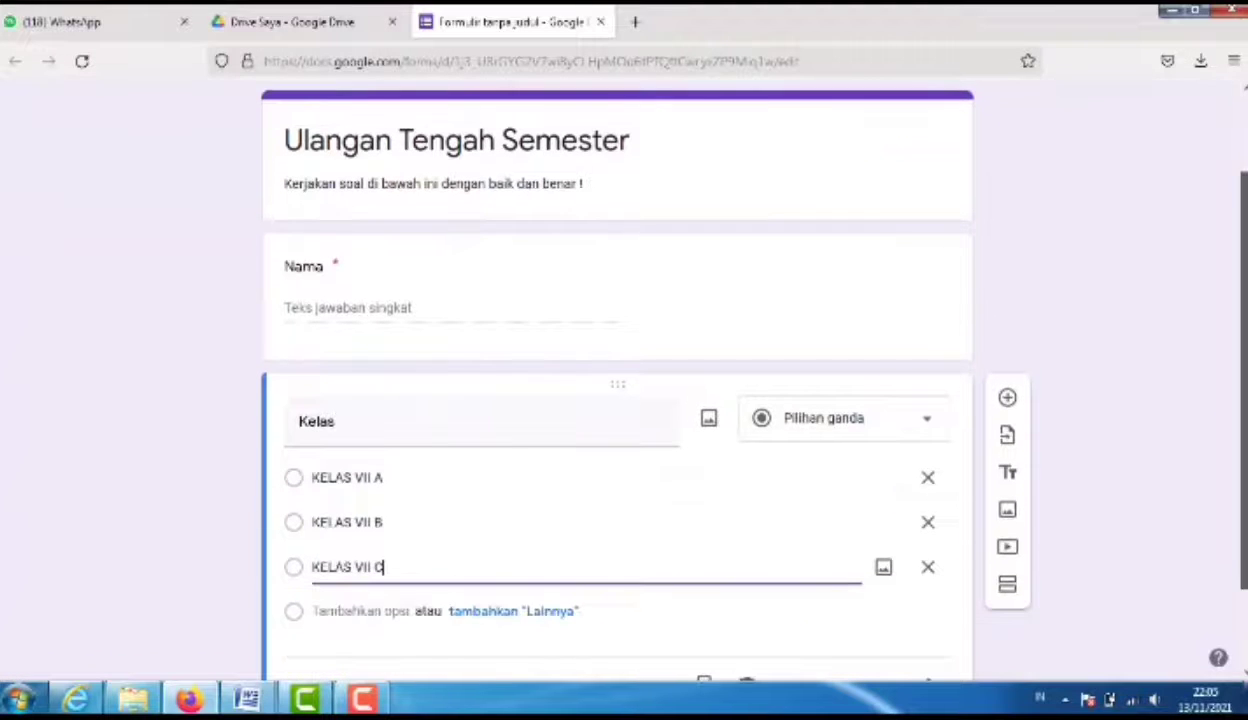
{"action": "left_click", "coordinate": [845, 418]}
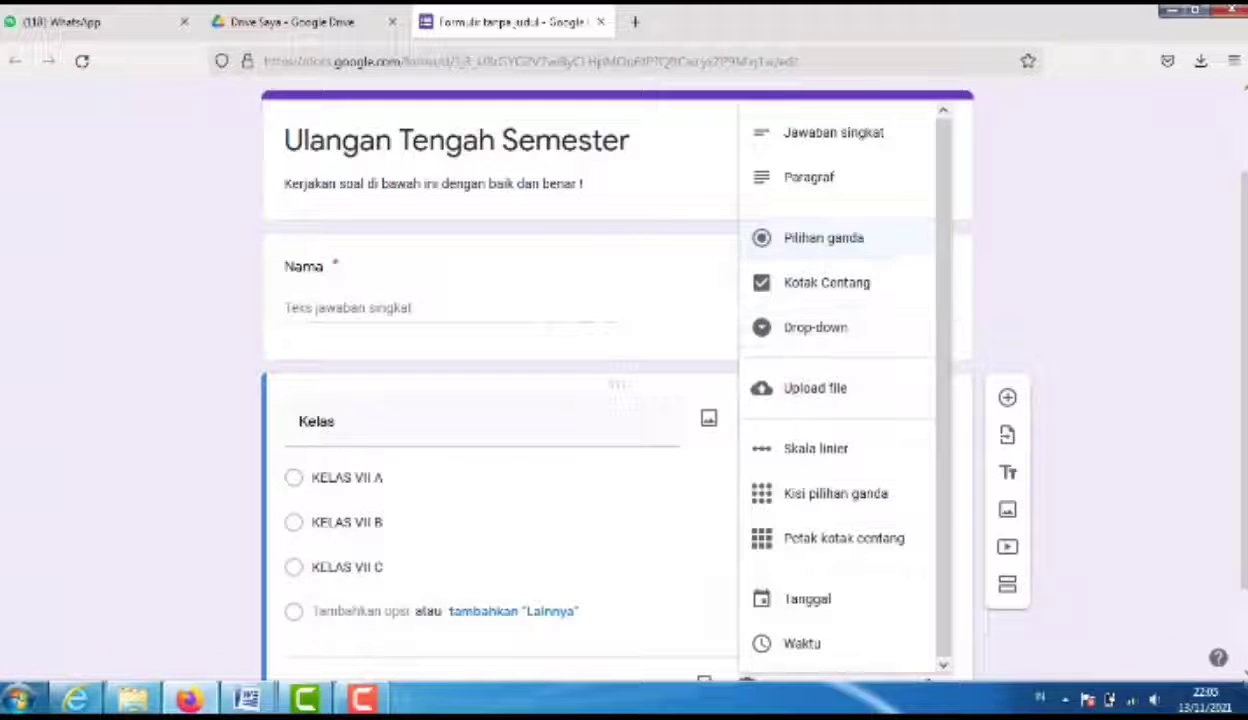
{"action": "left_click", "coordinate": [827, 282]}
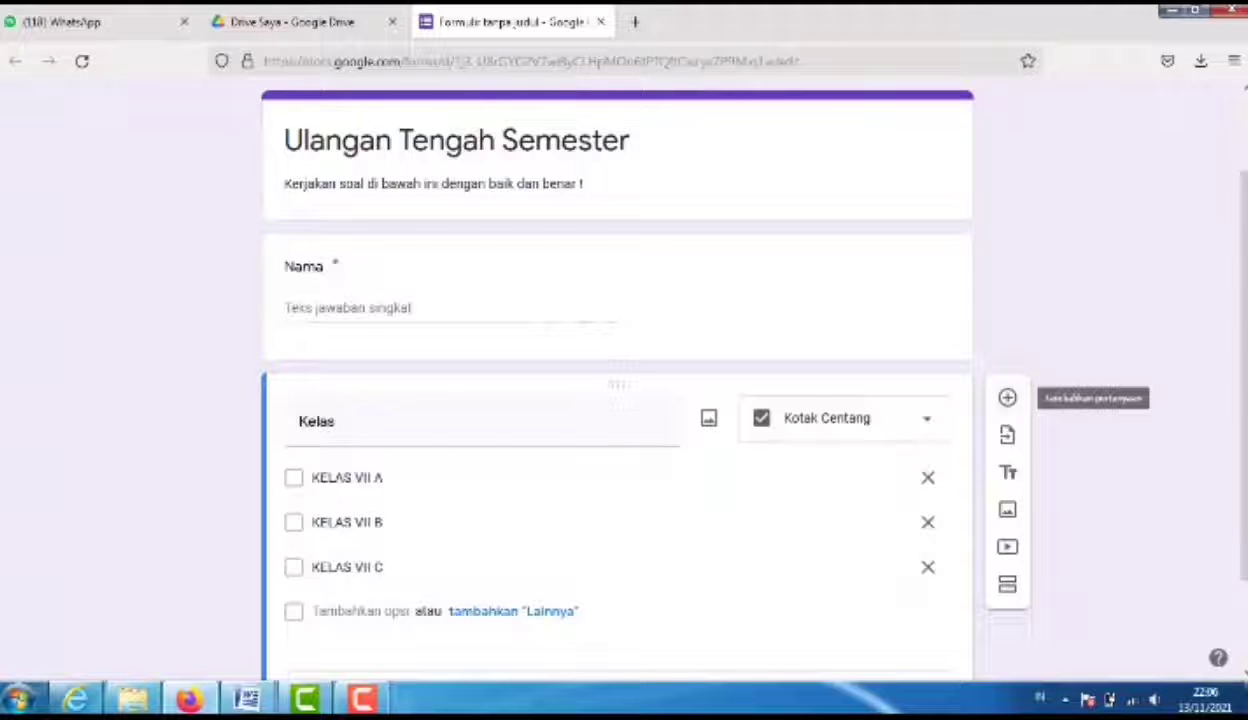
Add a new question below Kelas and title it "Pelajaran".
{"action": "left_click", "coordinate": [1007, 397]}
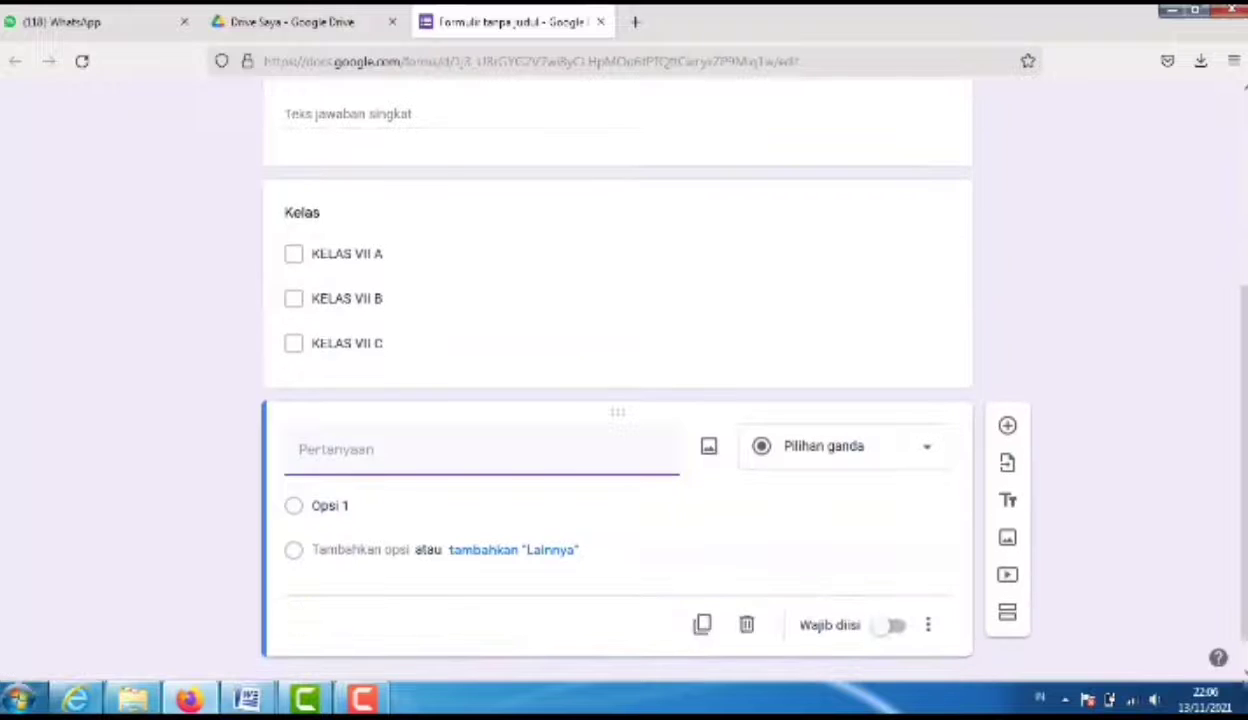
{"action": "type", "text": "PE"}
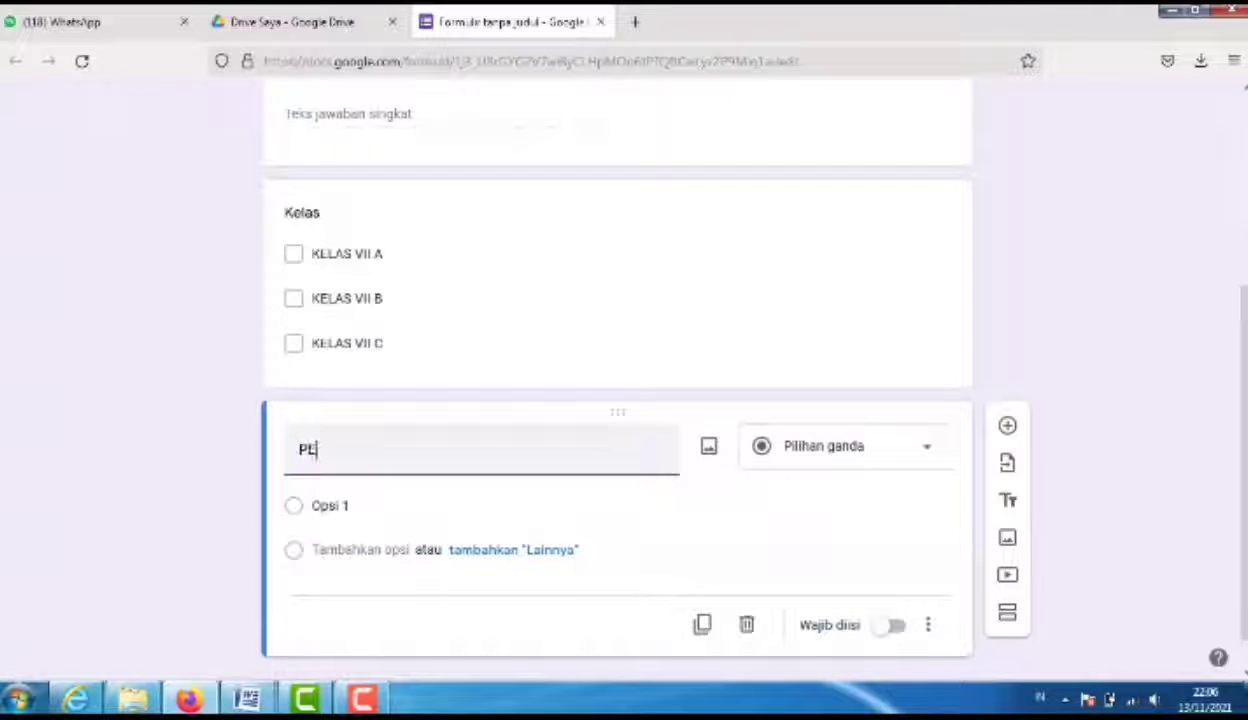
{"action": "type", "text": "LAJARAN"}
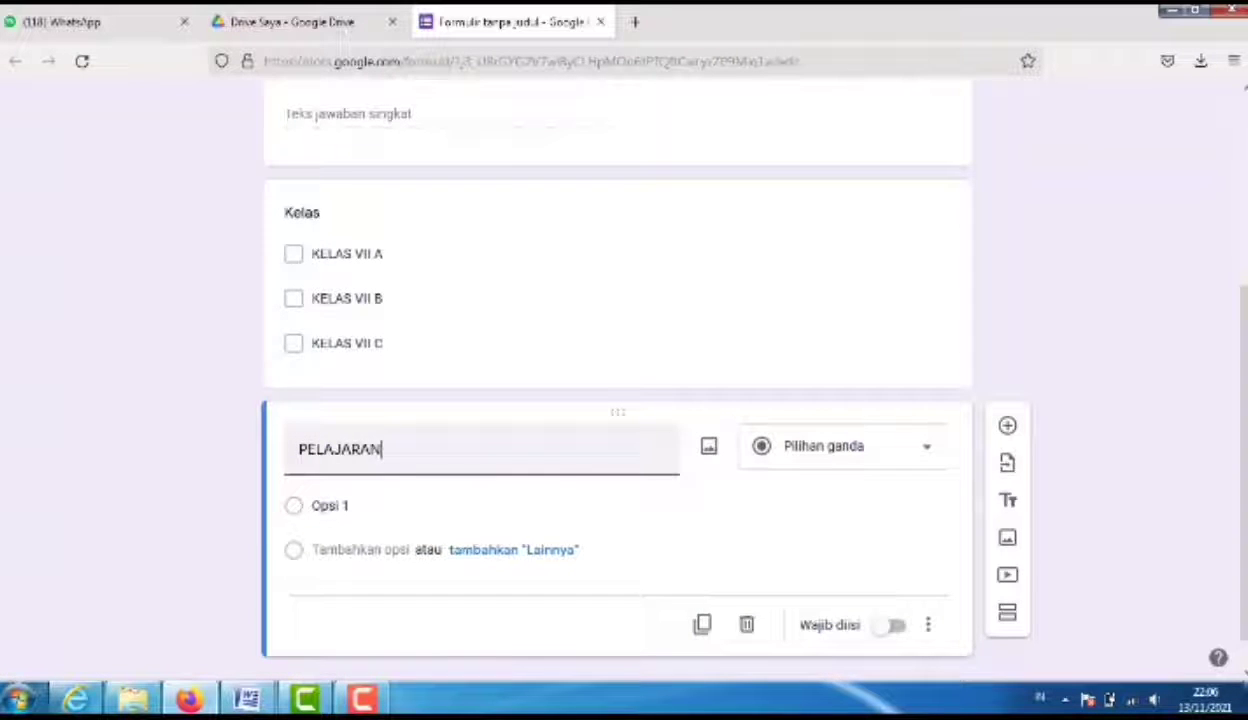
{"action": "key", "text": "BackSpace"}
{"action": "key", "text": "BackSpace"}
{"action": "key", "text": "BackSpace"}
{"action": "key", "text": "BackSpace"}
{"action": "key", "text": "BackSpace"}
{"action": "key", "text": "BackSpace"}
{"action": "key", "text": "BackSpace"}
{"action": "key", "text": "BackSpace"}
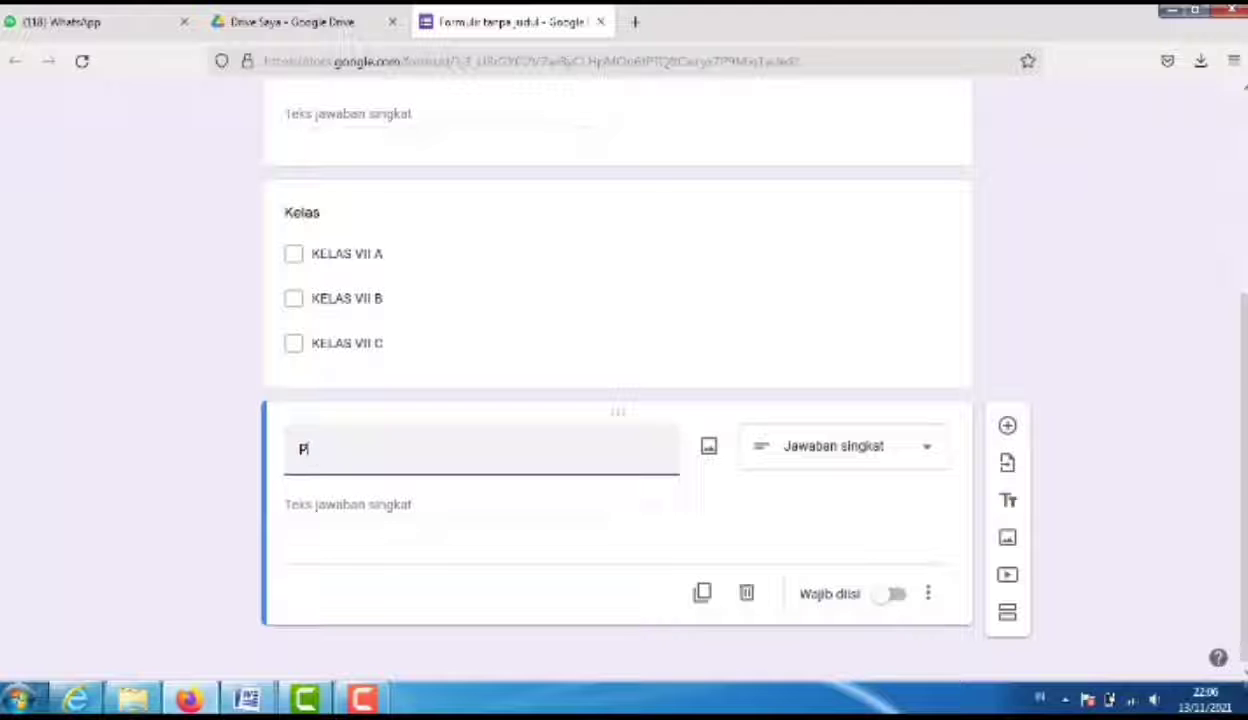
{"action": "type", "text": "elajaran"}
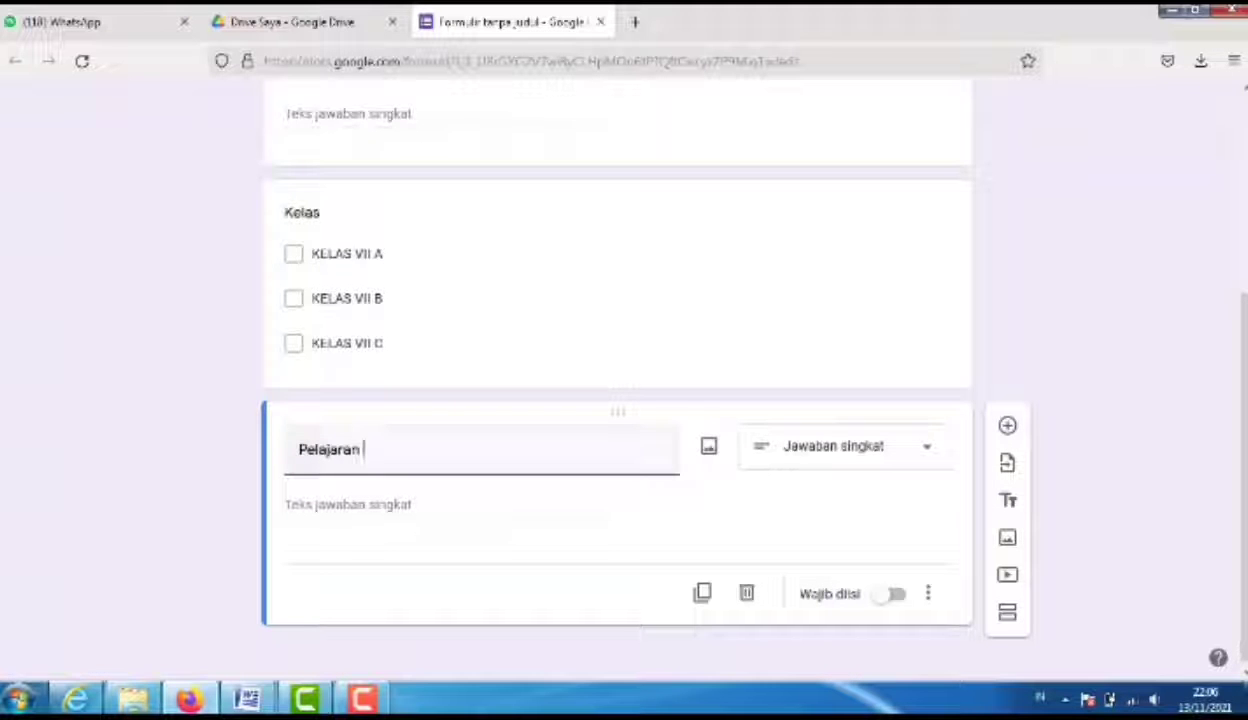
Set the Pelajaran question's answer type to short answer (Jawaban singkat) and make it required (Wajib diisi).
{"action": "left_click", "coordinate": [845, 446]}
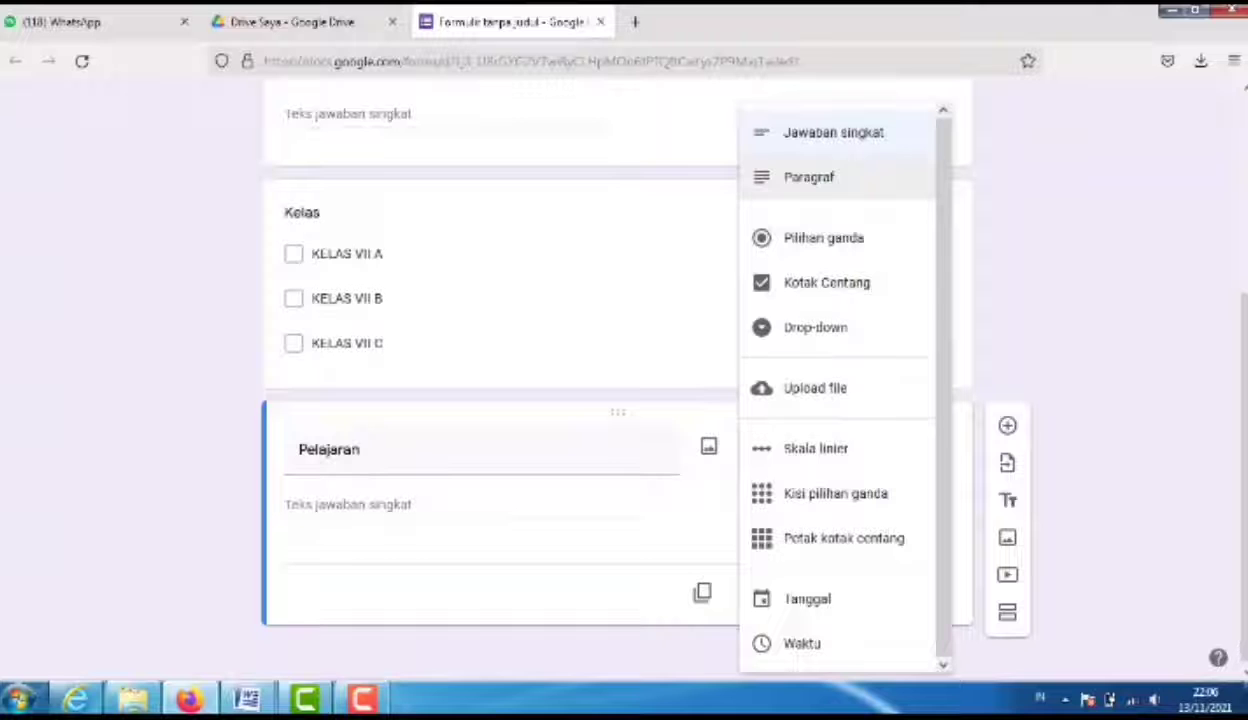
{"action": "left_click", "coordinate": [834, 133]}
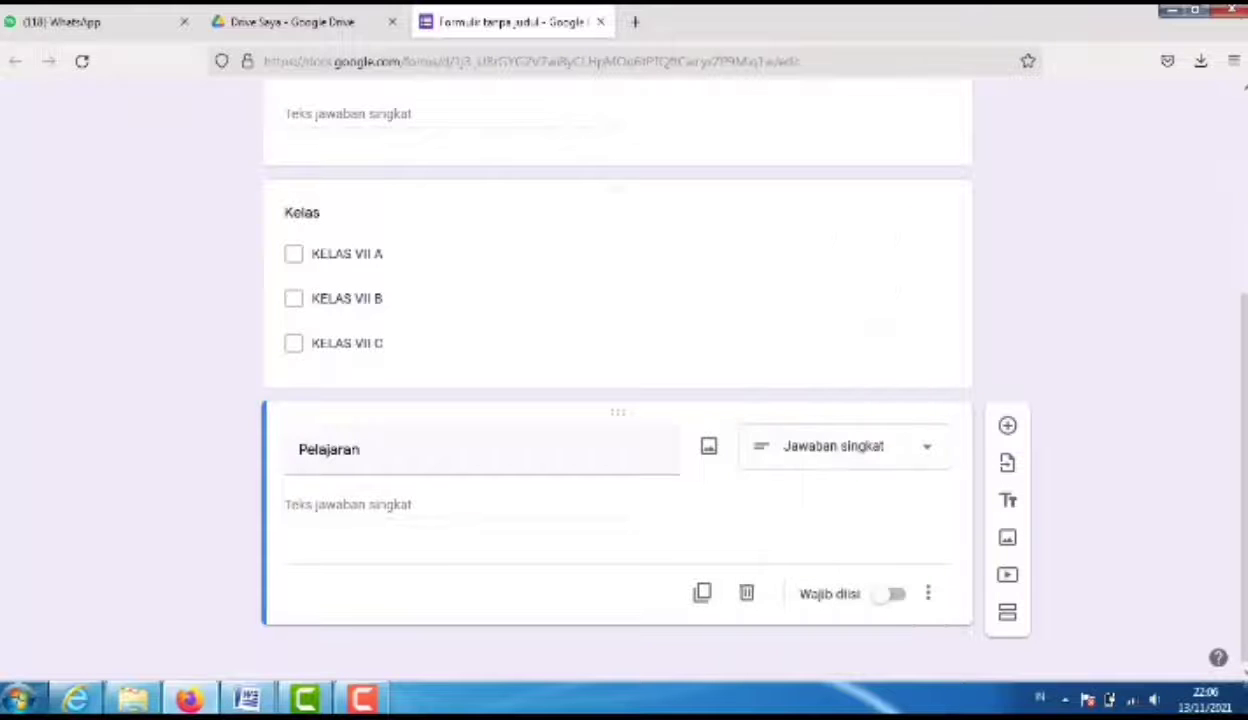
{"action": "left_click", "coordinate": [893, 593]}
Make the Kelas question required (Wajib diisi) and return to the Pelajaran question.
{"action": "left_click", "coordinate": [347, 343]}
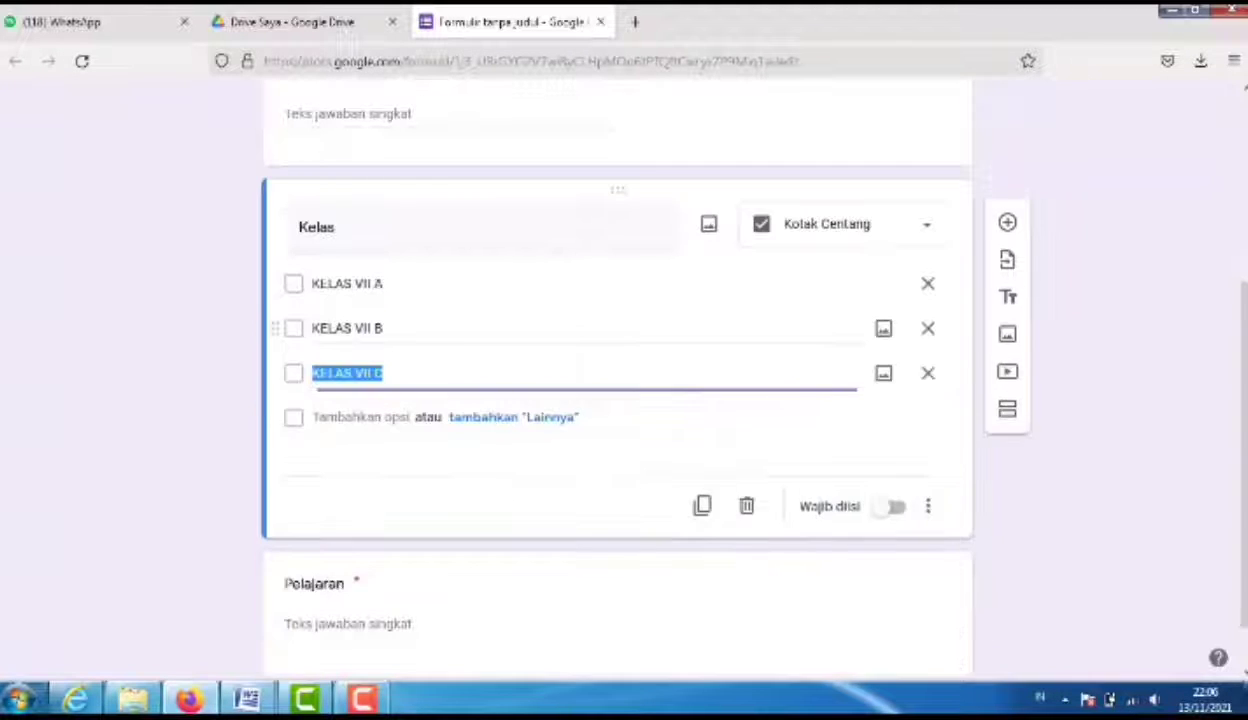
{"action": "left_click", "coordinate": [893, 506]}
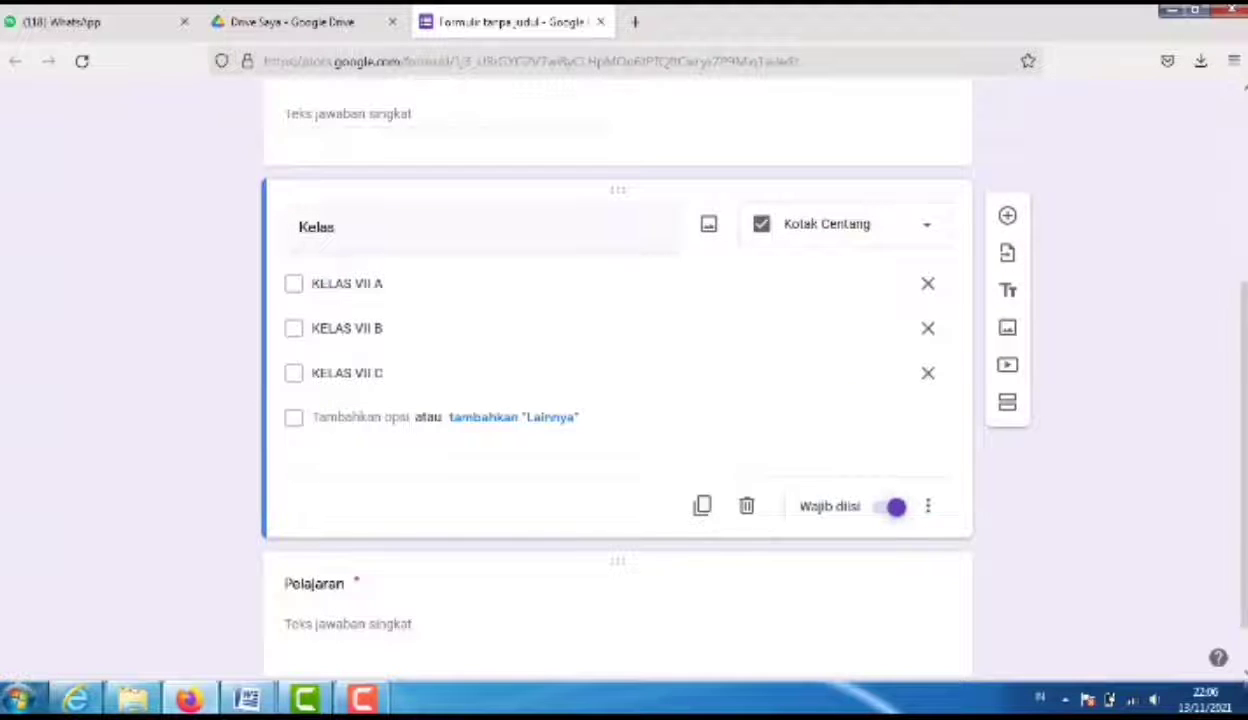
{"action": "left_click", "coordinate": [340, 585]}
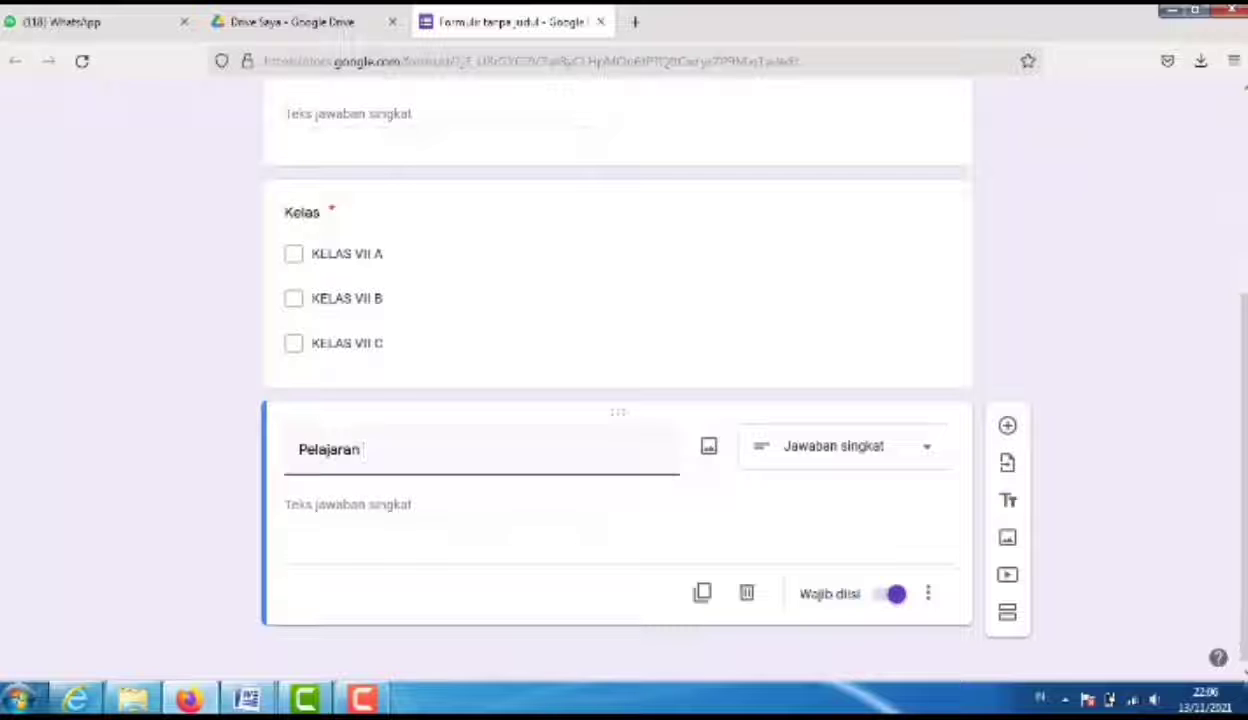
Turn the form into a quiz (Jadikan ini sebagai kuis) in the form settings.
{"action": "scroll", "coordinate": [616, 400], "scroll_direction": "up", "scroll_amount": 4}
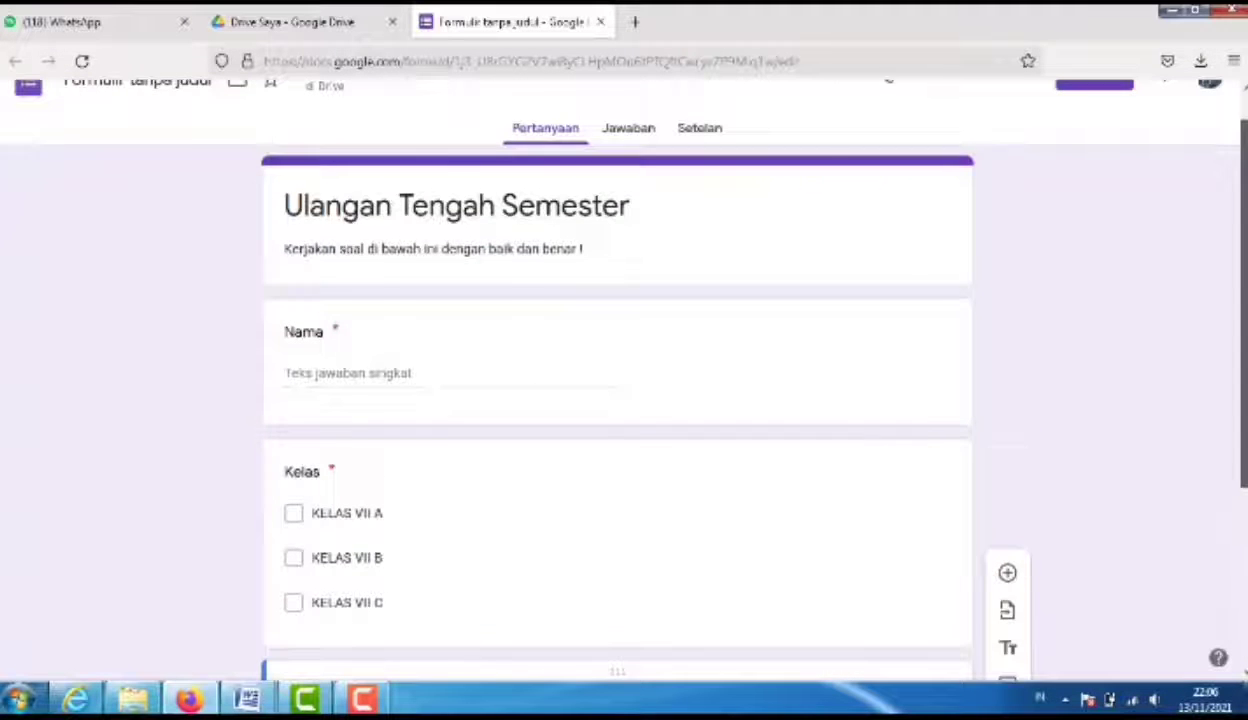
{"action": "scroll", "coordinate": [616, 400], "scroll_direction": "up", "scroll_amount": 1}
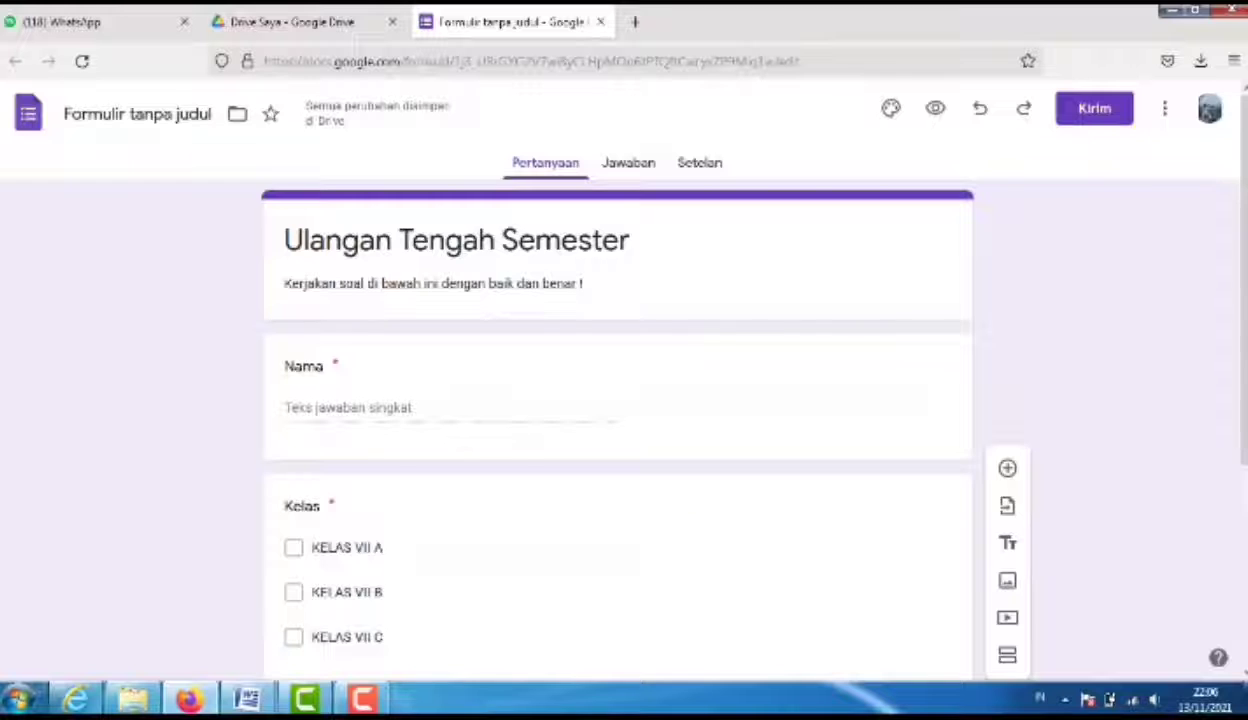
{"action": "left_click", "coordinate": [700, 163]}
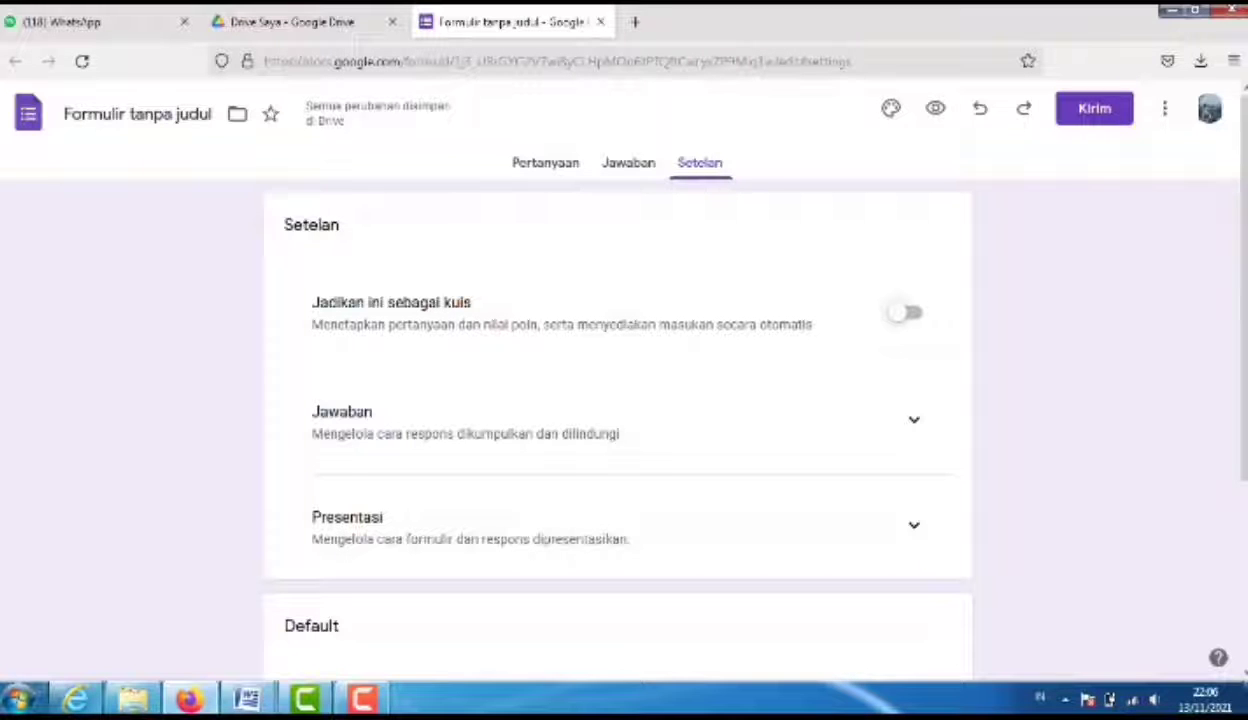
{"action": "left_click", "coordinate": [905, 312]}
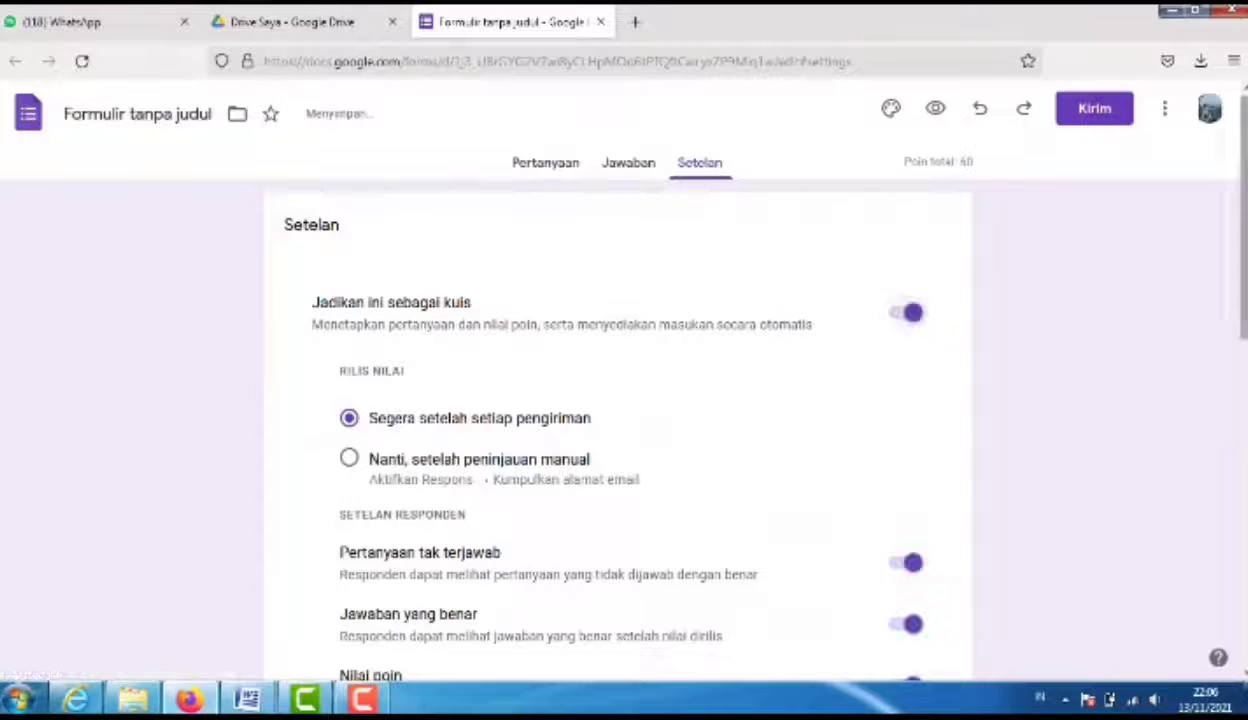
Turn off showing respondents the correct answers (Jawaban yang benar) and missed questions (Pertanyaan tak terjawab) in the quiz settings.
{"action": "scroll", "coordinate": [617, 400], "scroll_direction": "down", "scroll_amount": 2}
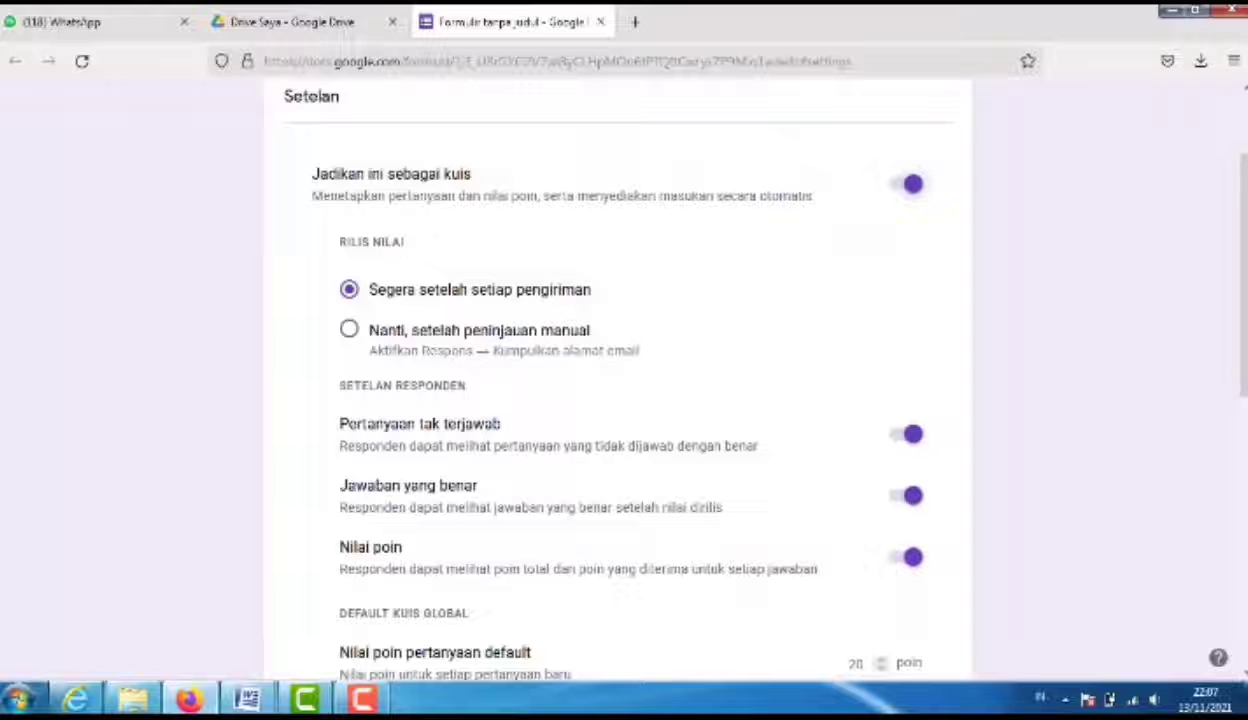
{"action": "scroll", "coordinate": [617, 380], "scroll_direction": "down", "scroll_amount": 2}
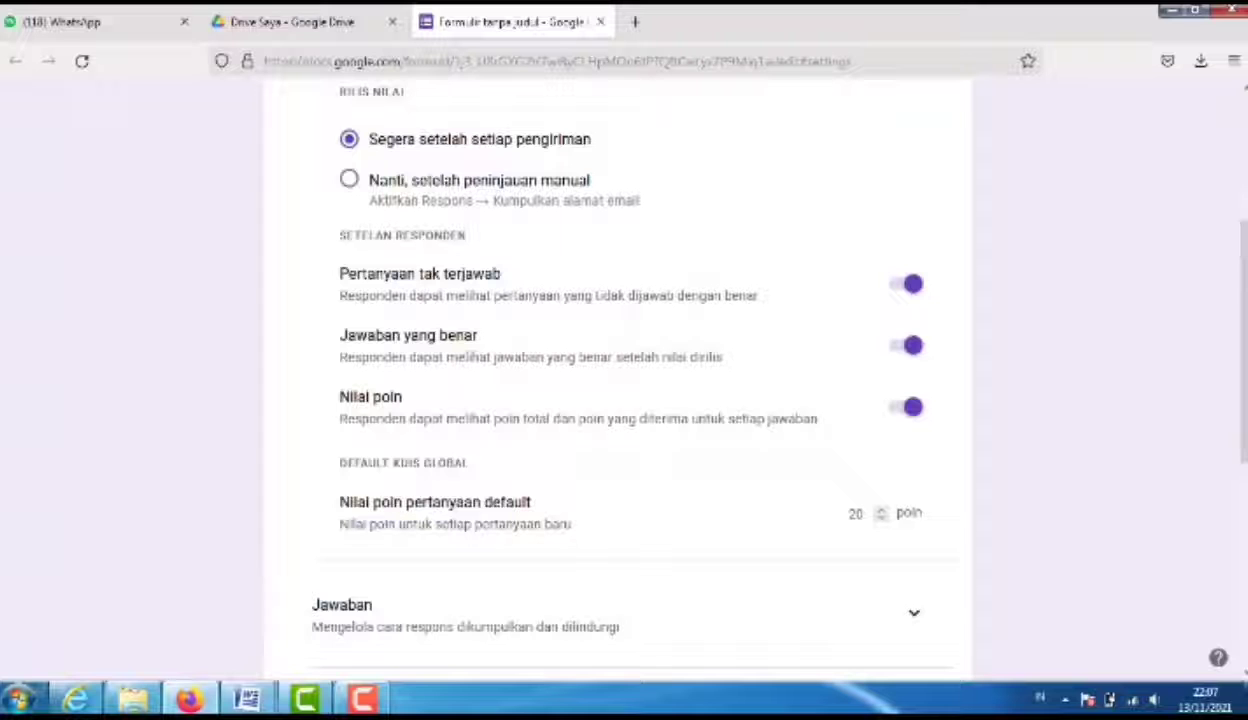
{"action": "left_click", "coordinate": [907, 345]}
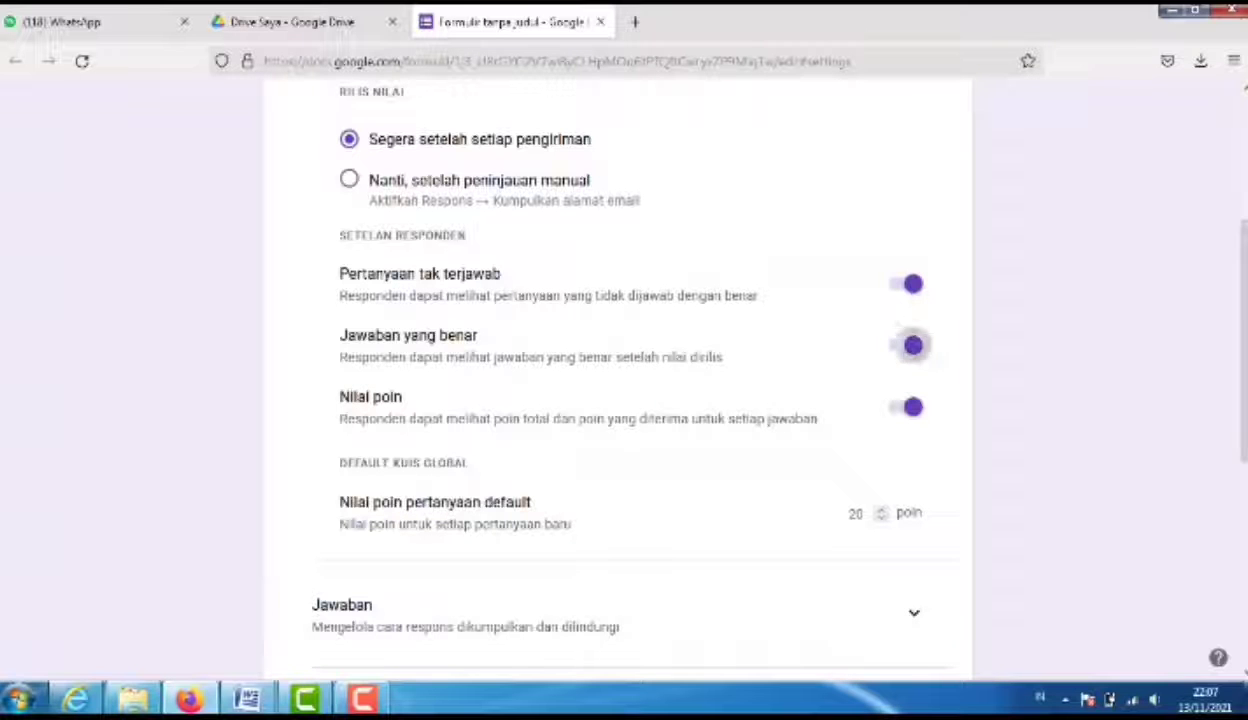
{"action": "left_click", "coordinate": [907, 284]}
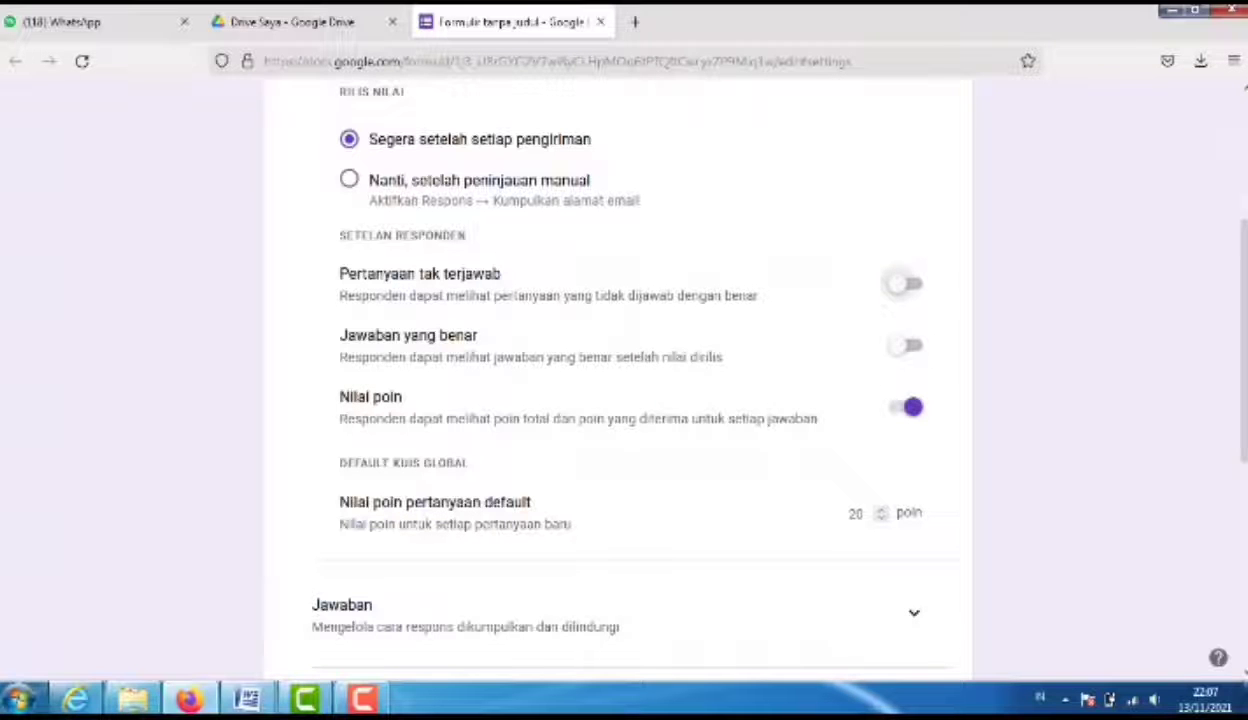
Expand the response settings (Jawaban) and limit each respondent to one response (Batasi ke 1 jawaban).
{"action": "scroll", "coordinate": [616, 380], "scroll_direction": "down", "scroll_amount": 2}
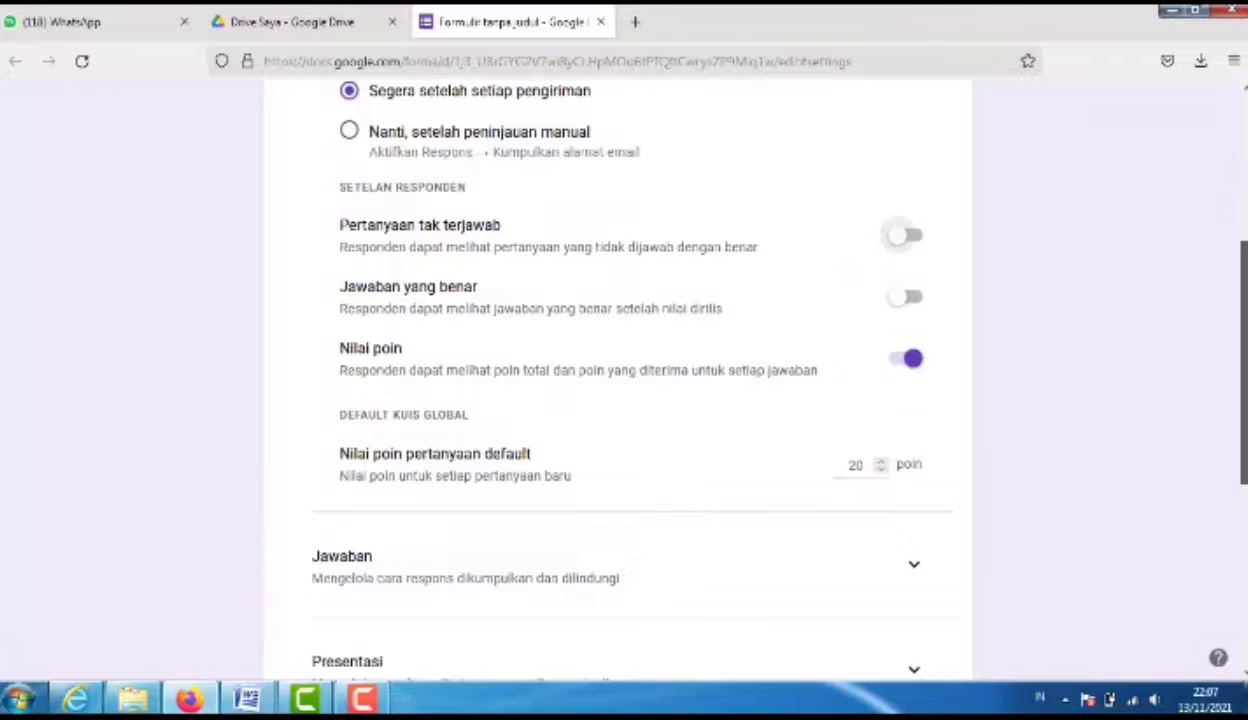
{"action": "left_click_drag", "start_coordinate": [1244, 393], "coordinate": [1244, 408]}
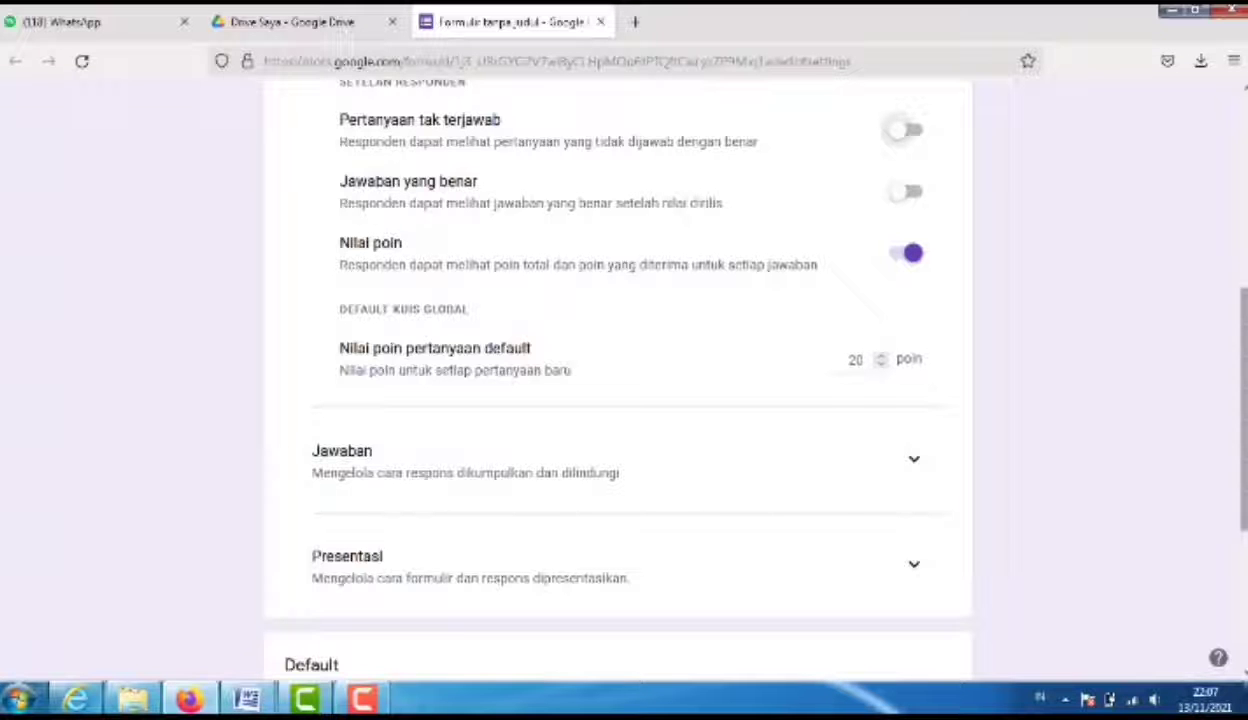
{"action": "scroll", "coordinate": [617, 380], "scroll_direction": "down", "scroll_amount": 1}
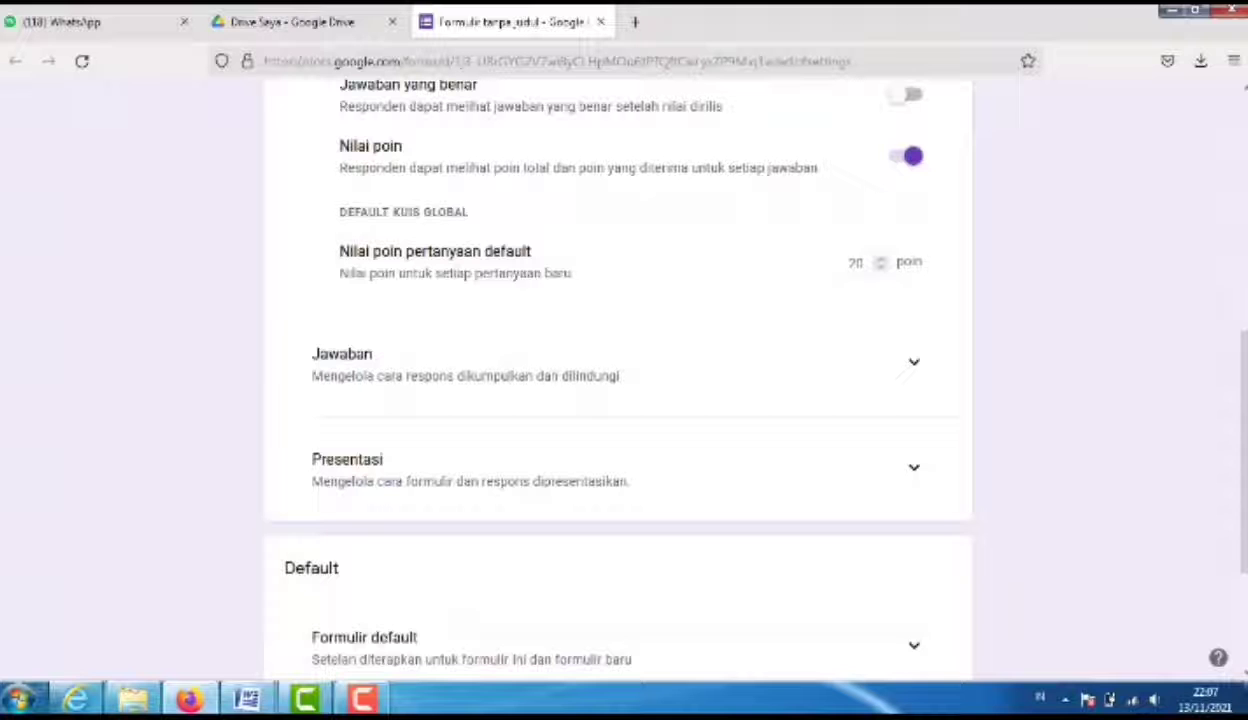
{"action": "left_click", "coordinate": [914, 362]}
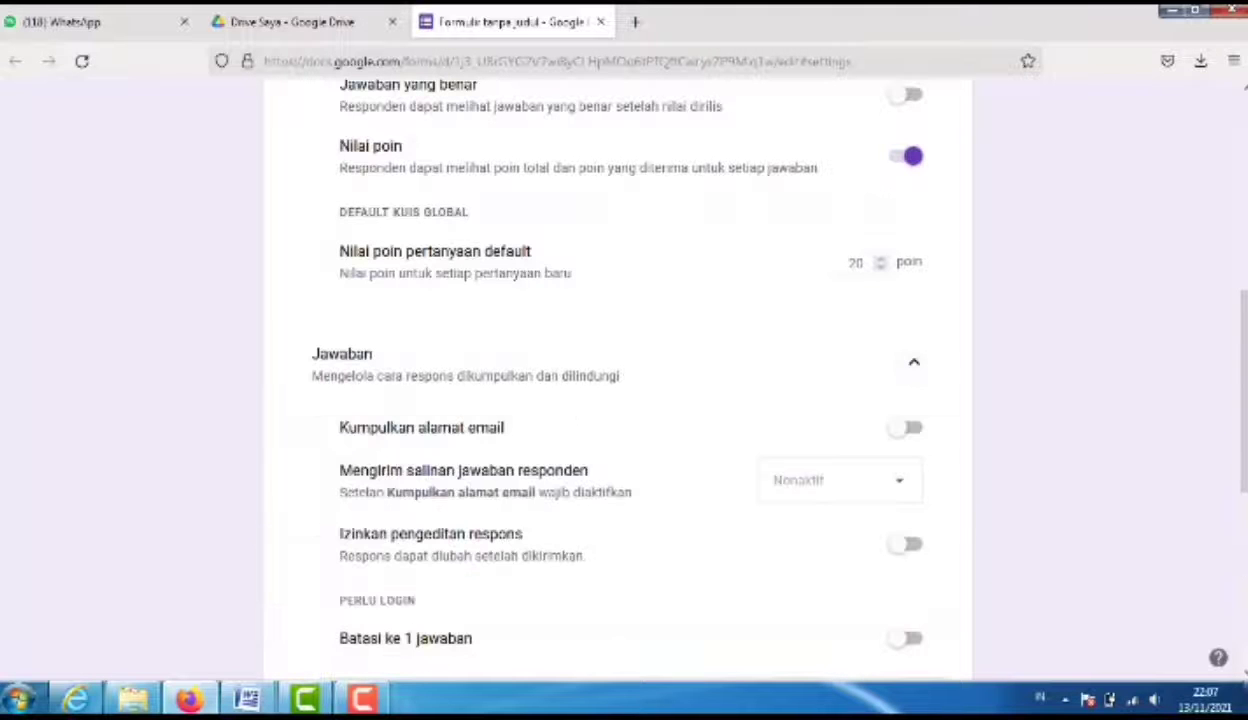
{"action": "scroll", "coordinate": [616, 380], "scroll_direction": "down", "scroll_amount": 3}
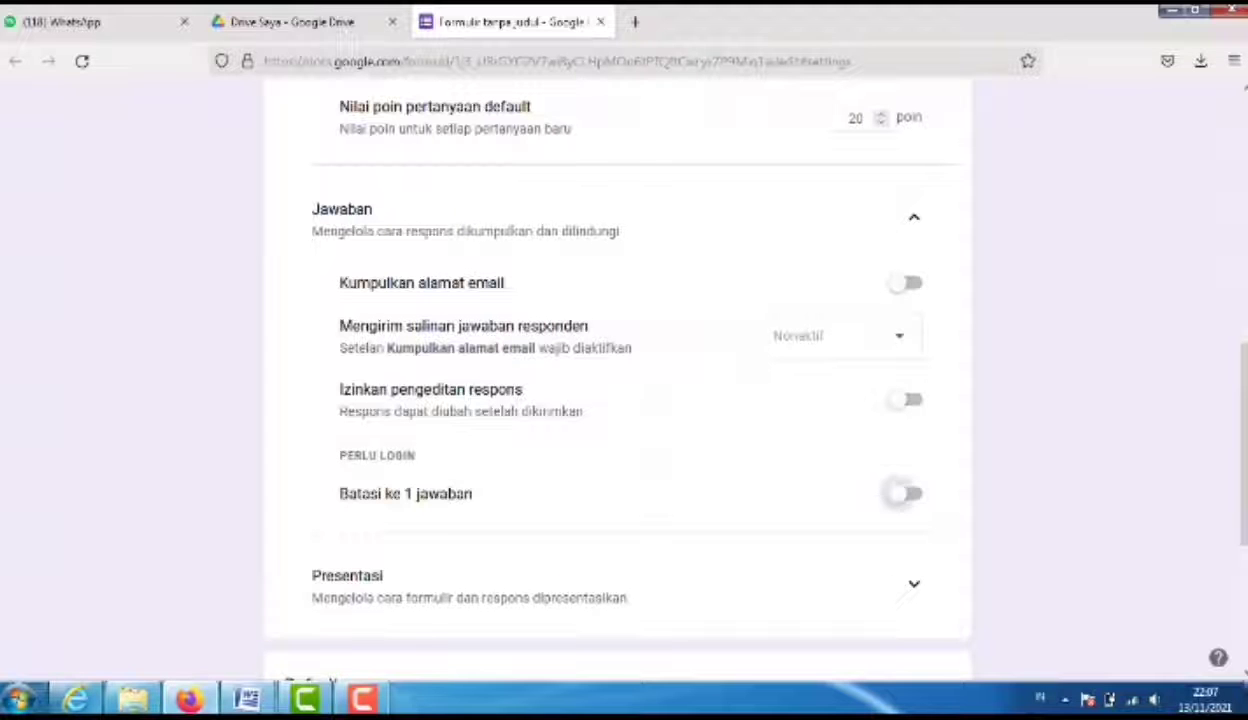
{"action": "left_click", "coordinate": [905, 493]}
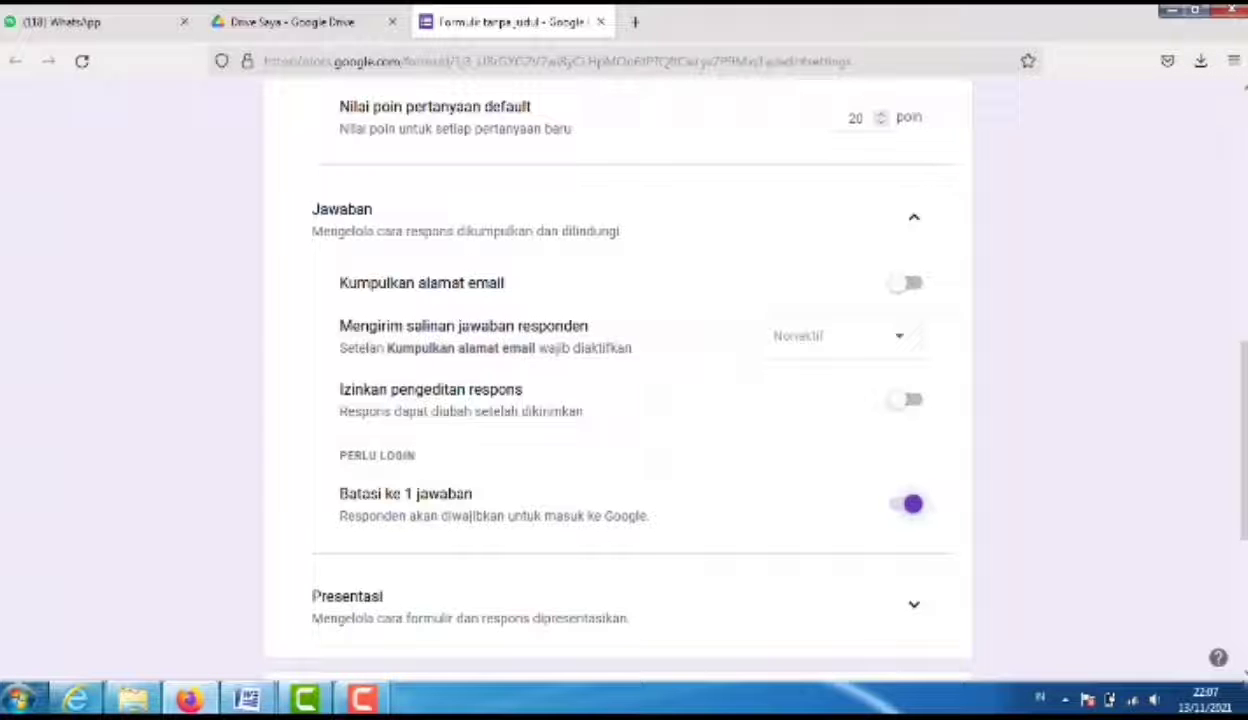
{"action": "scroll", "coordinate": [616, 380], "scroll_direction": "down", "scroll_amount": 3}
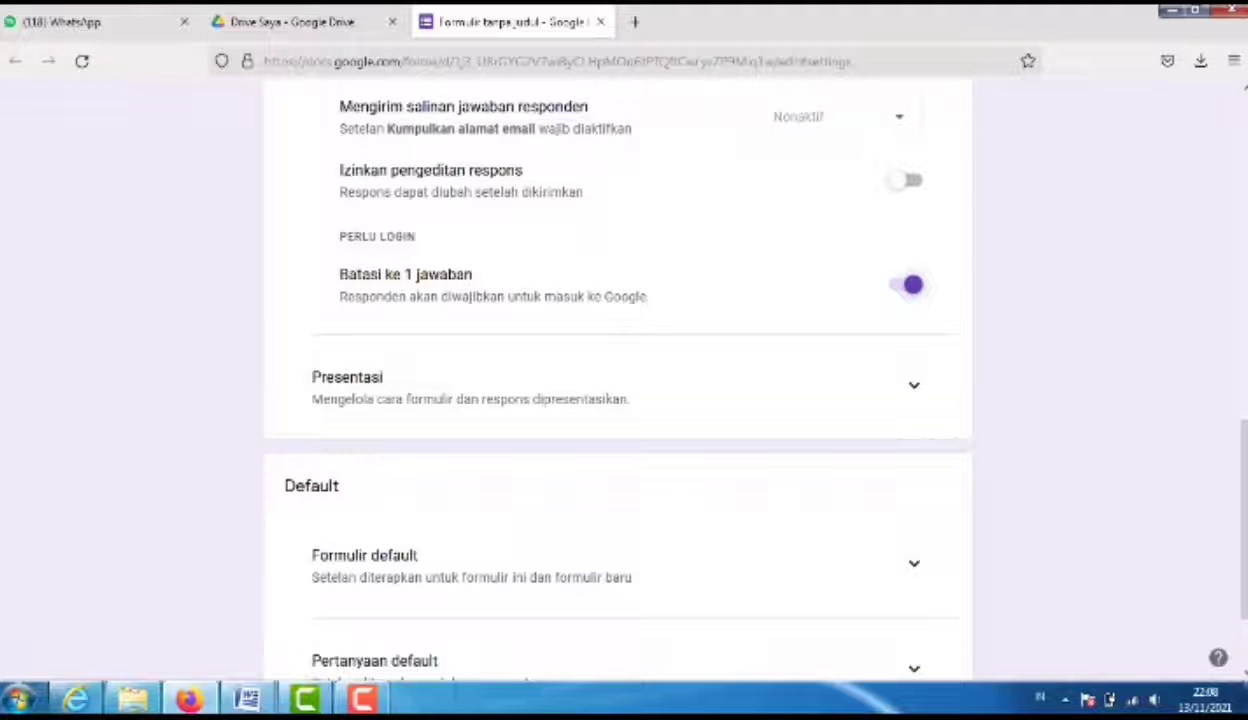
Expand the presentation settings (Presentasi) and review the form presentation, post-submission and restriction options.
{"action": "left_click", "coordinate": [914, 385]}
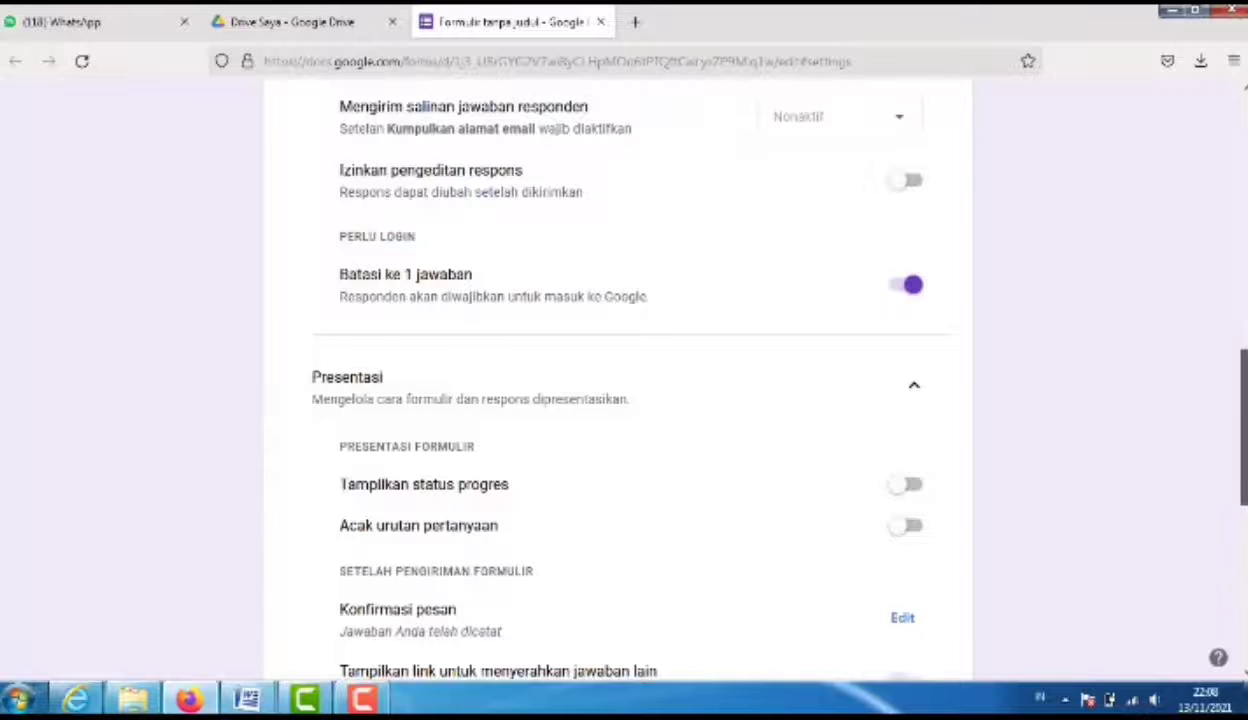
{"action": "scroll", "coordinate": [617, 380], "scroll_direction": "down", "scroll_amount": 2}
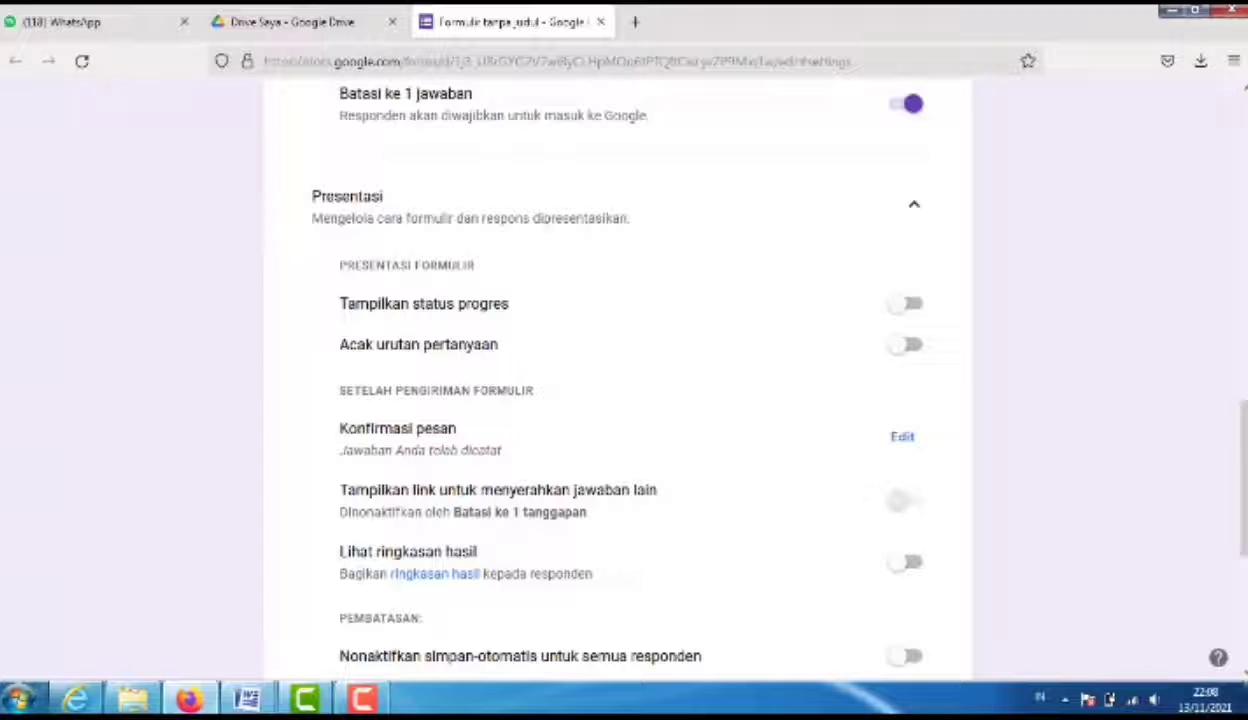
{"action": "scroll", "coordinate": [617, 370], "scroll_direction": "down", "scroll_amount": 2}
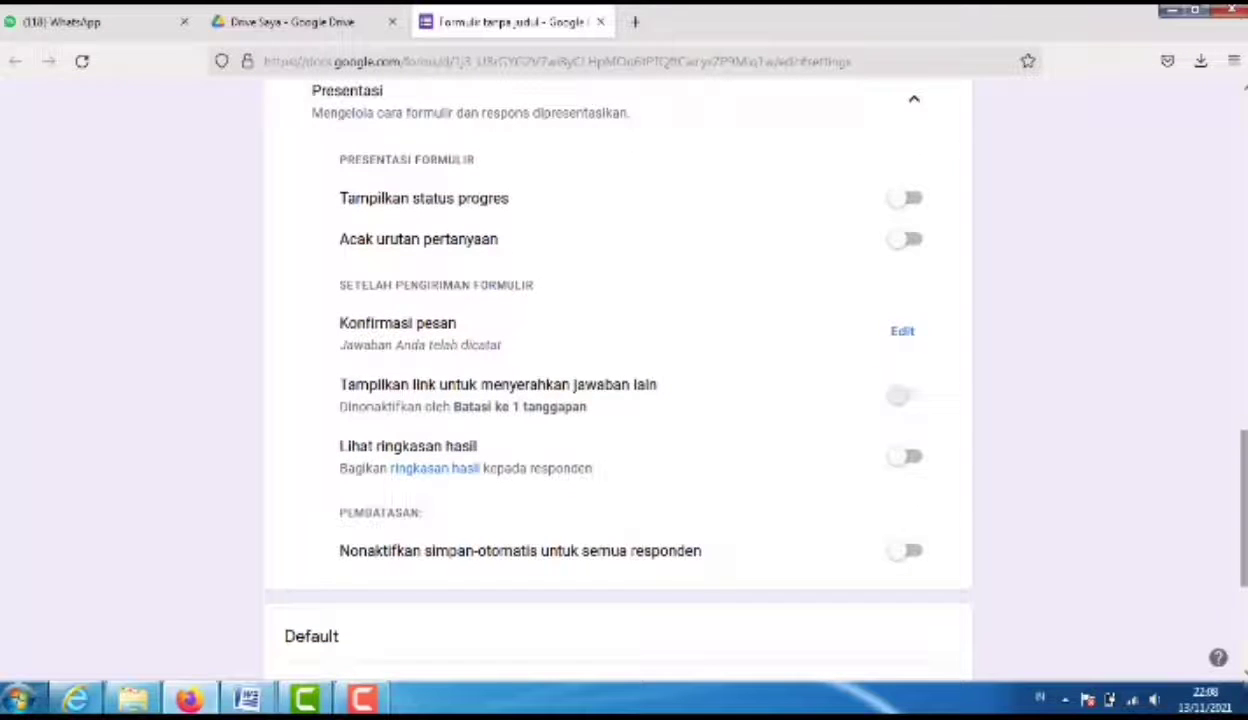
{"action": "scroll", "coordinate": [617, 380], "scroll_direction": "up", "scroll_amount": 10}
{"action": "scroll", "coordinate": [617, 380], "scroll_direction": "up", "scroll_amount": 5}
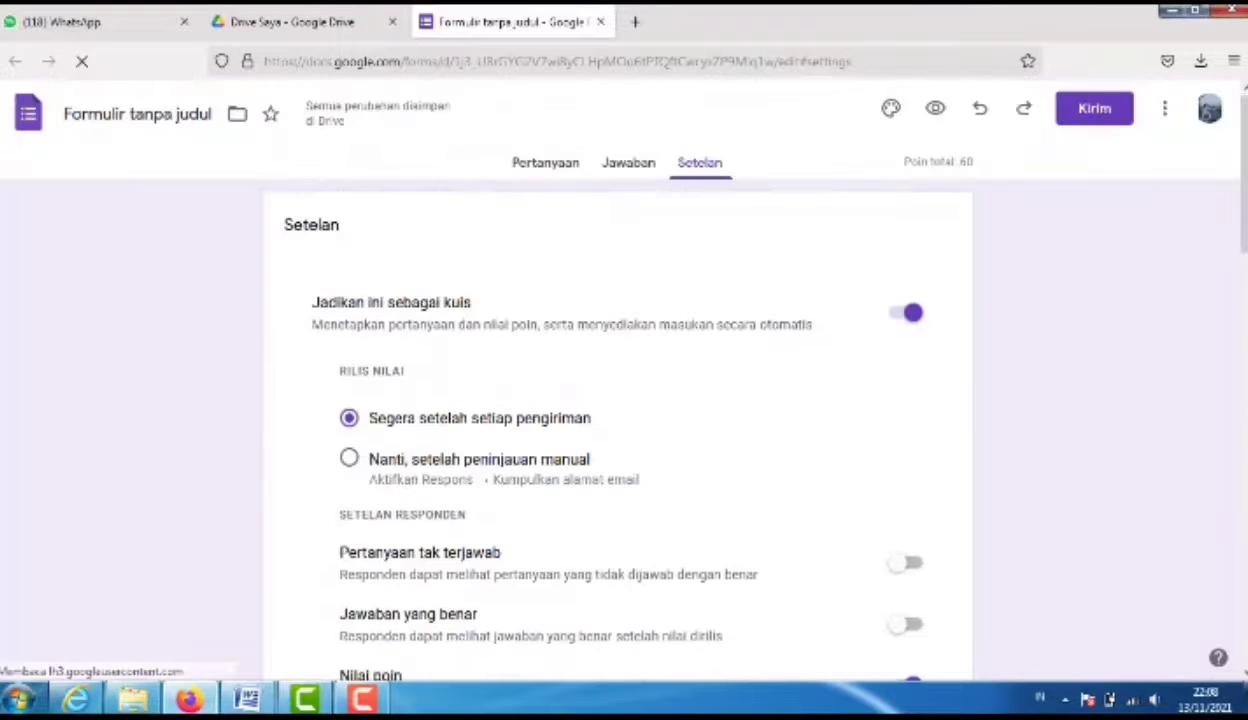
Return to the form's questions (Pertanyaan) and add a new multiple-choice question after Pelajaran.
{"action": "left_click", "coordinate": [545, 162]}
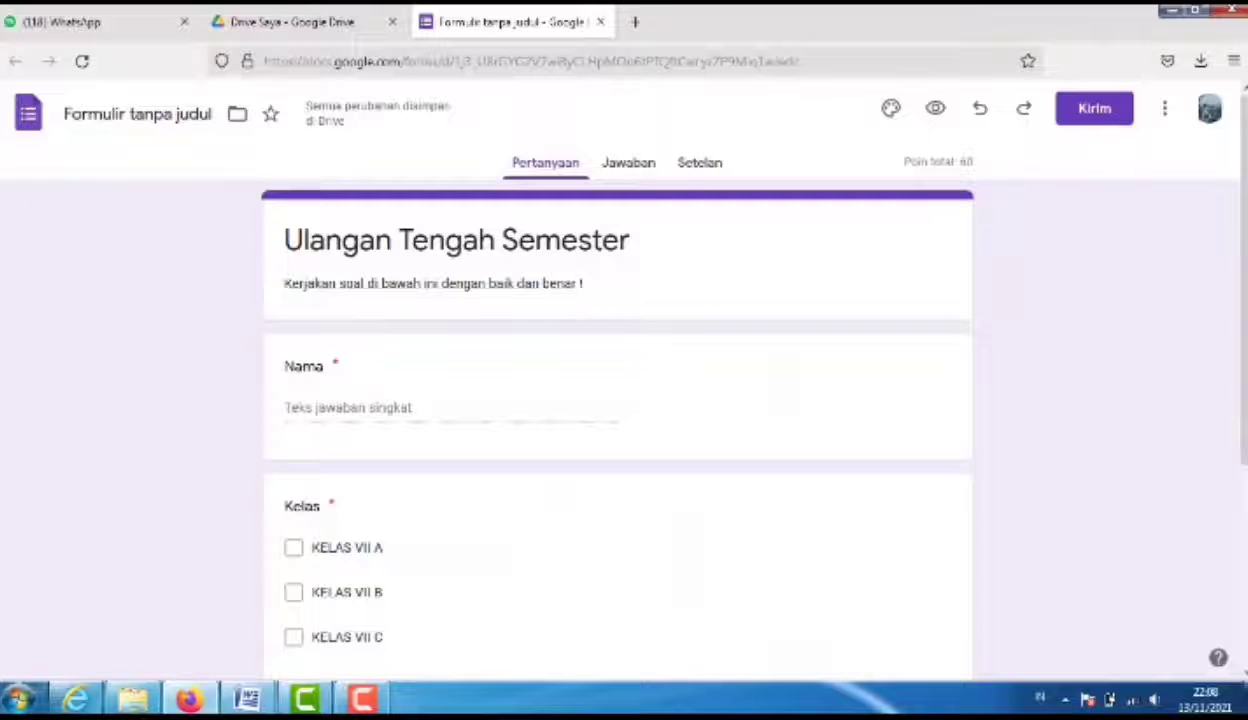
{"action": "left_click_drag", "start_coordinate": [1244, 304], "coordinate": [1244, 473]}
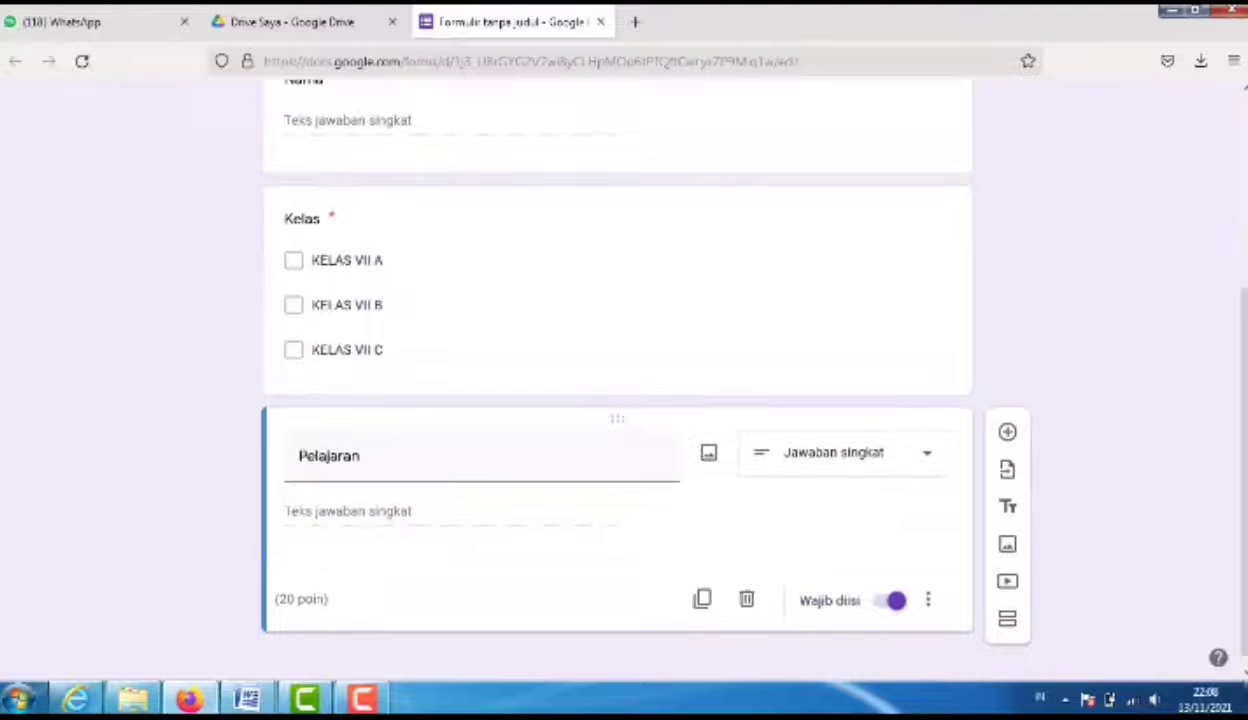
{"action": "left_click", "coordinate": [1007, 431]}
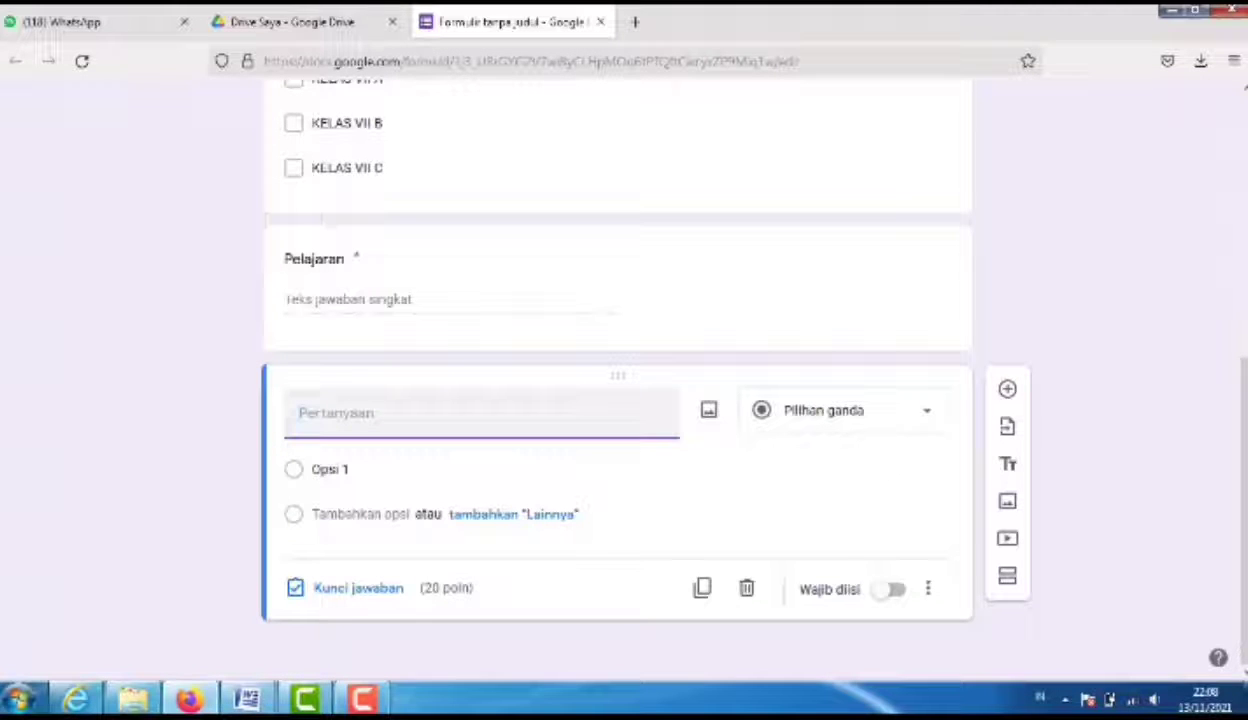
Copy the text of question 1, about measuring a cable's diameter, from the Word document into the new question's title.
{"action": "mouse_move", "coordinate": [246, 697]}
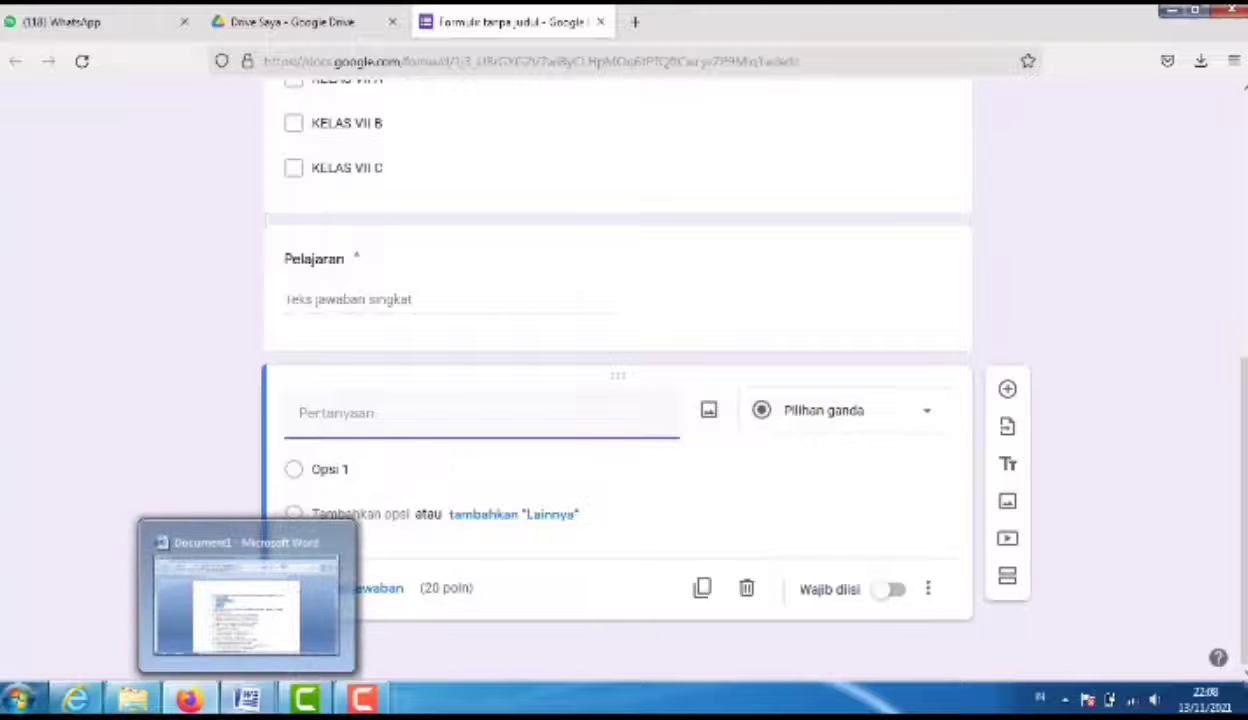
{"action": "left_click", "coordinate": [246, 600]}
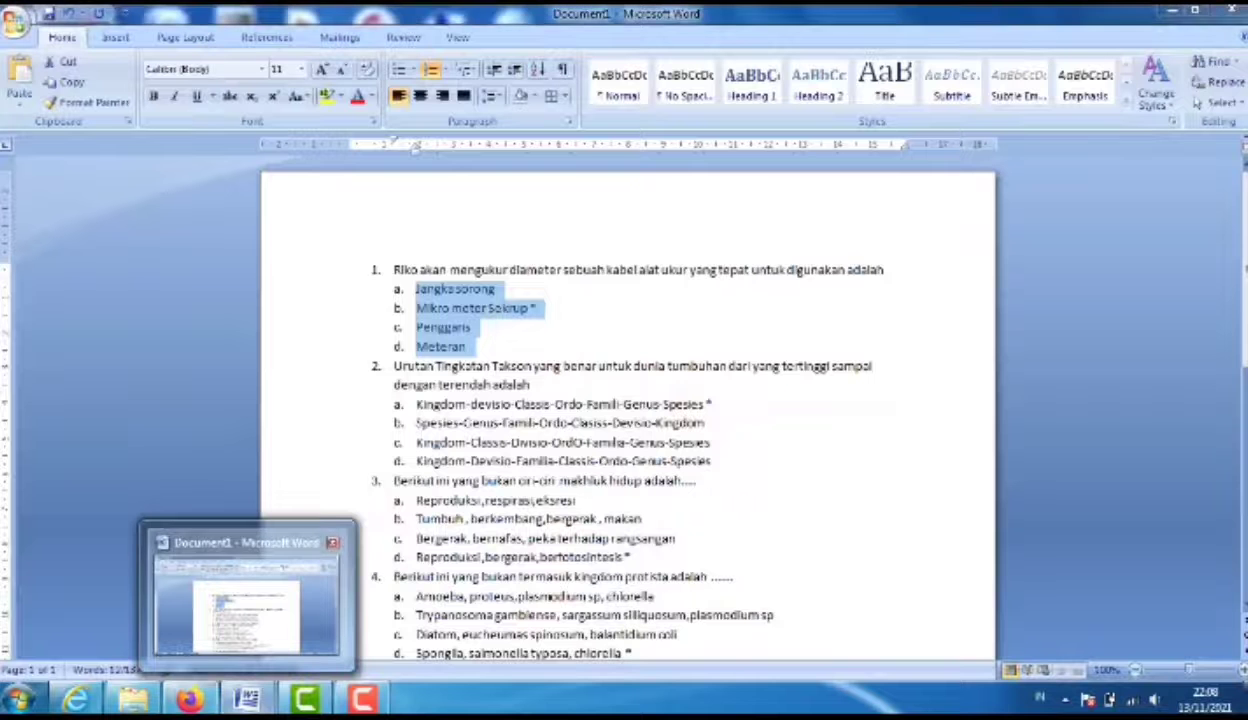
{"action": "left_click_drag", "start_coordinate": [394, 270], "coordinate": [888, 271]}
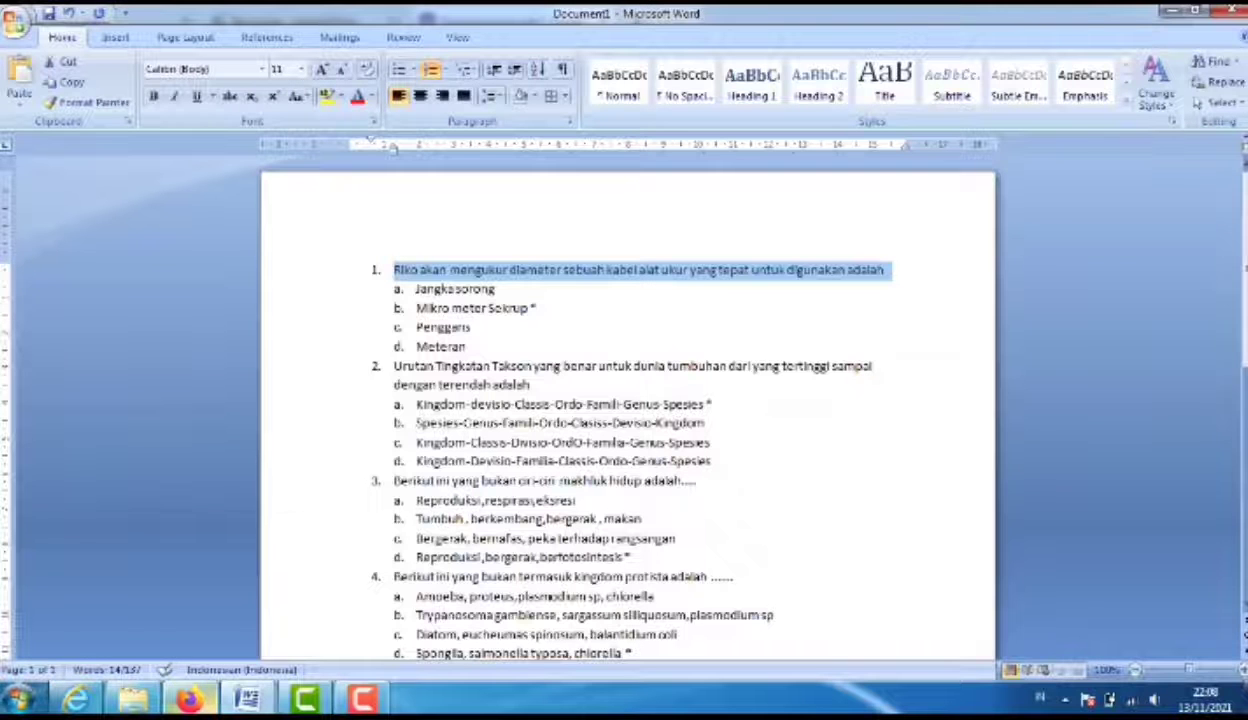
{"action": "left_click", "coordinate": [189, 698]}
{"action": "left_click", "coordinate": [189, 605]}
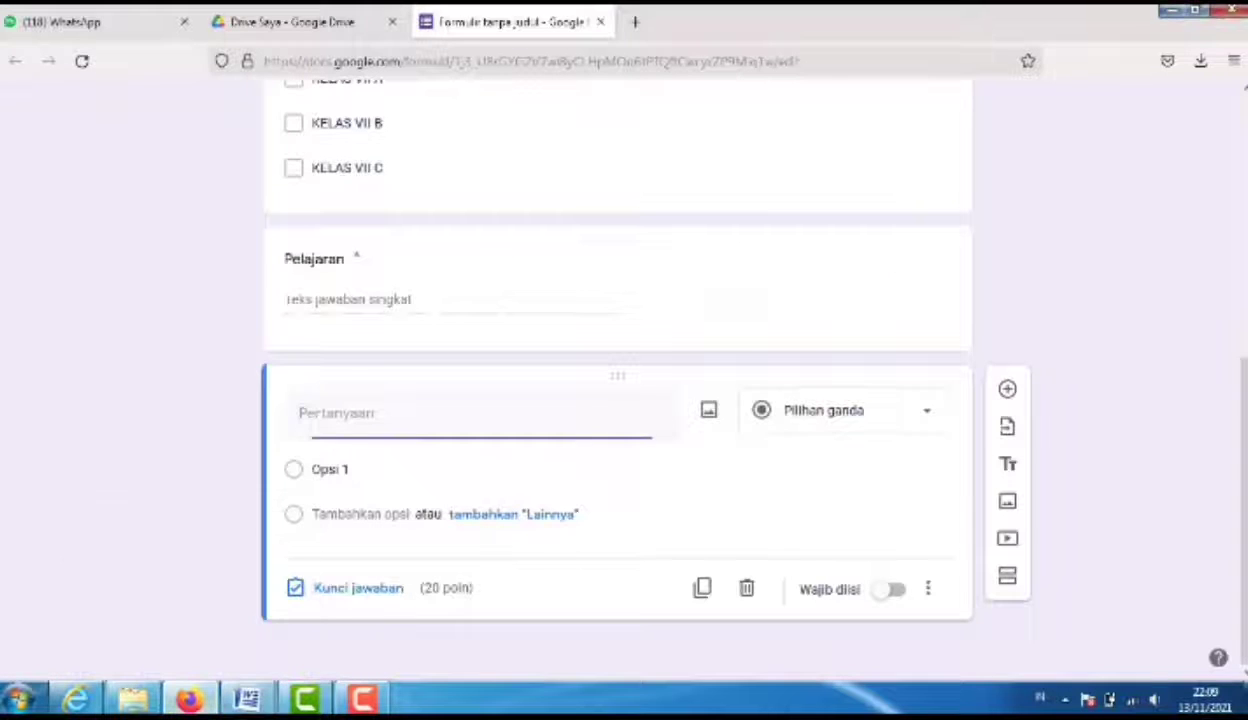
{"action": "type", "text": "1.\tRiko akan mengukur diameter sebuah kabel alat ukur yang tepat untuk digunakan adalah"}
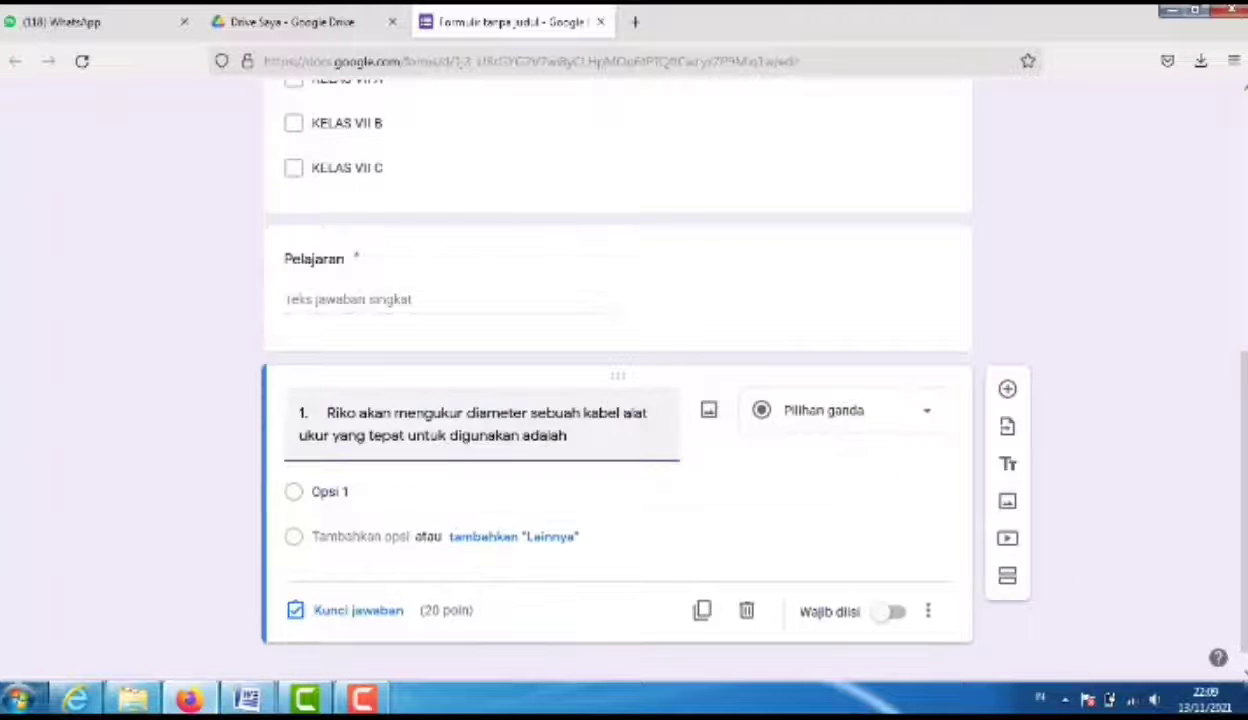
Copy the options Jangka sorong, Mikro meter Sekrup *, Penggaris and Meteran from the Word document into question 1's answer options.
{"action": "left_click", "coordinate": [338, 492]}
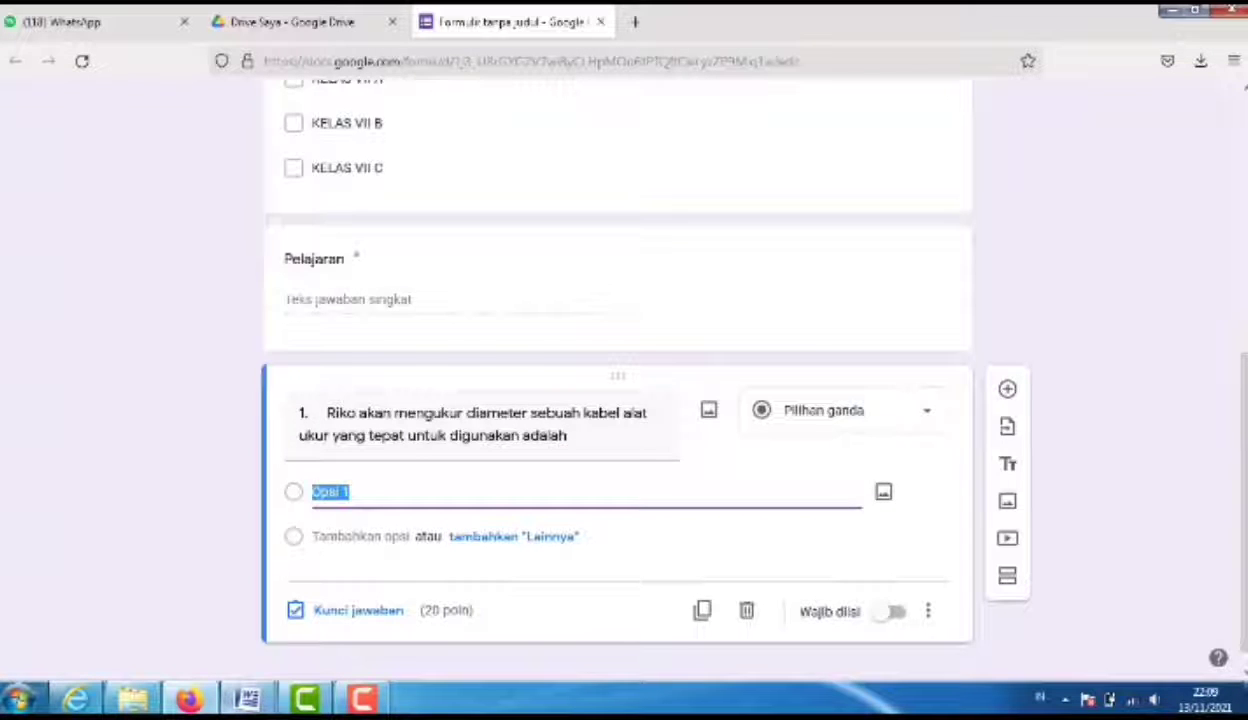
{"action": "key", "text": "alt+Tab"}
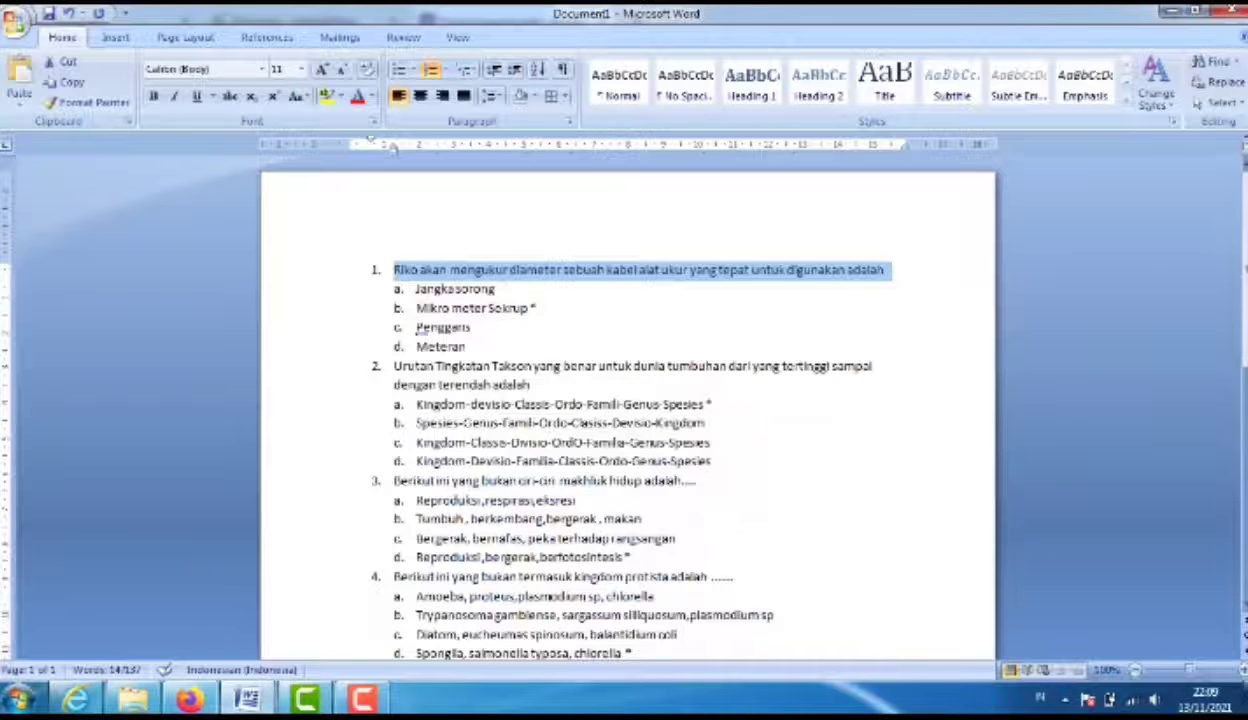
{"action": "left_click_drag", "start_coordinate": [416, 288], "coordinate": [466, 347]}
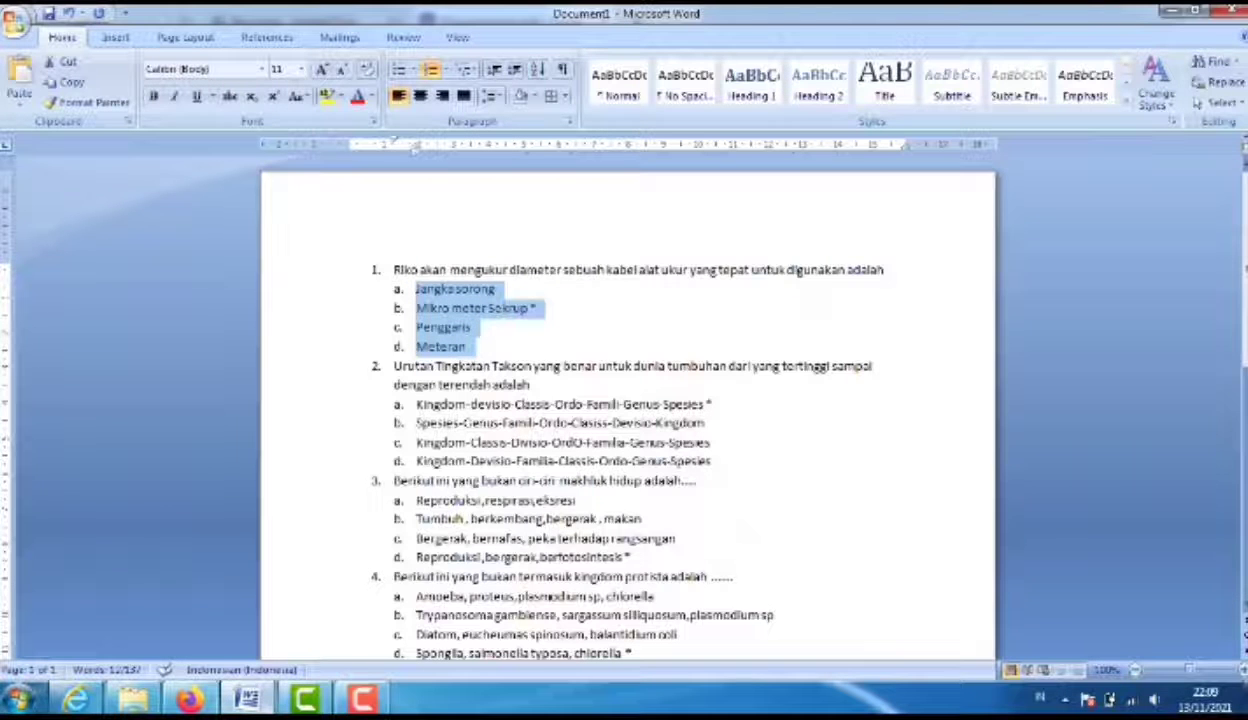
{"action": "mouse_move", "coordinate": [246, 697]}
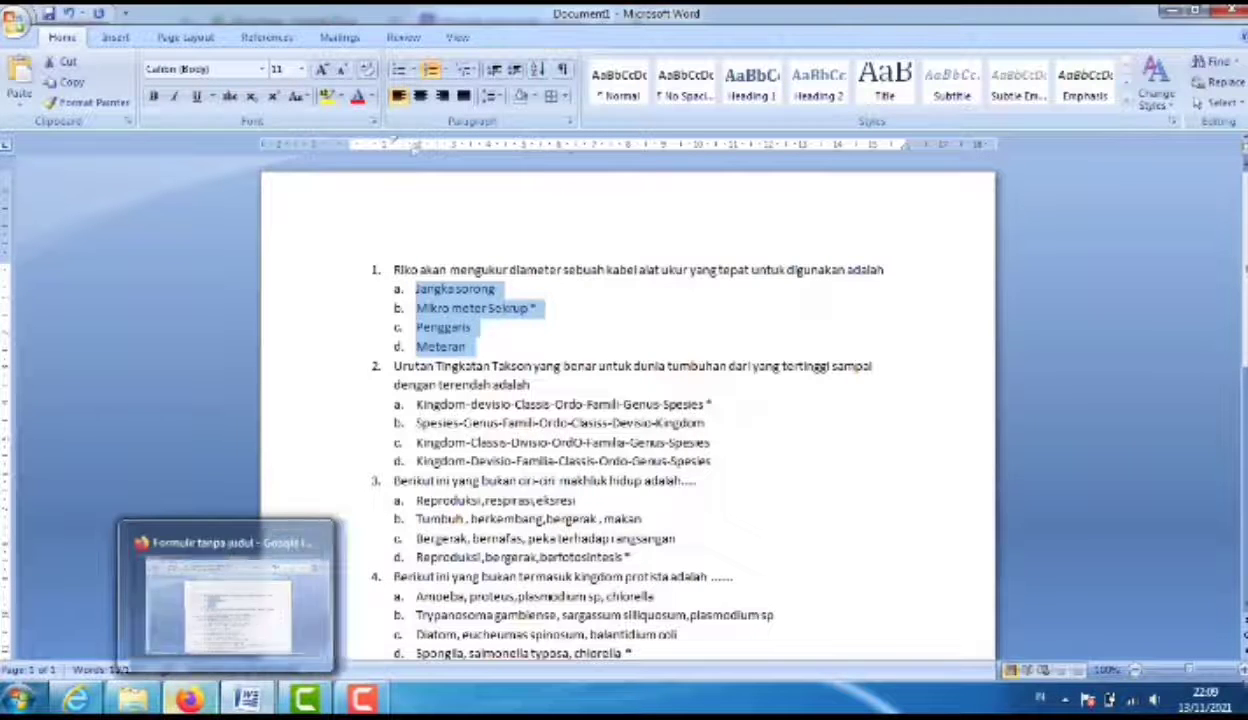
{"action": "left_click", "coordinate": [185, 590]}
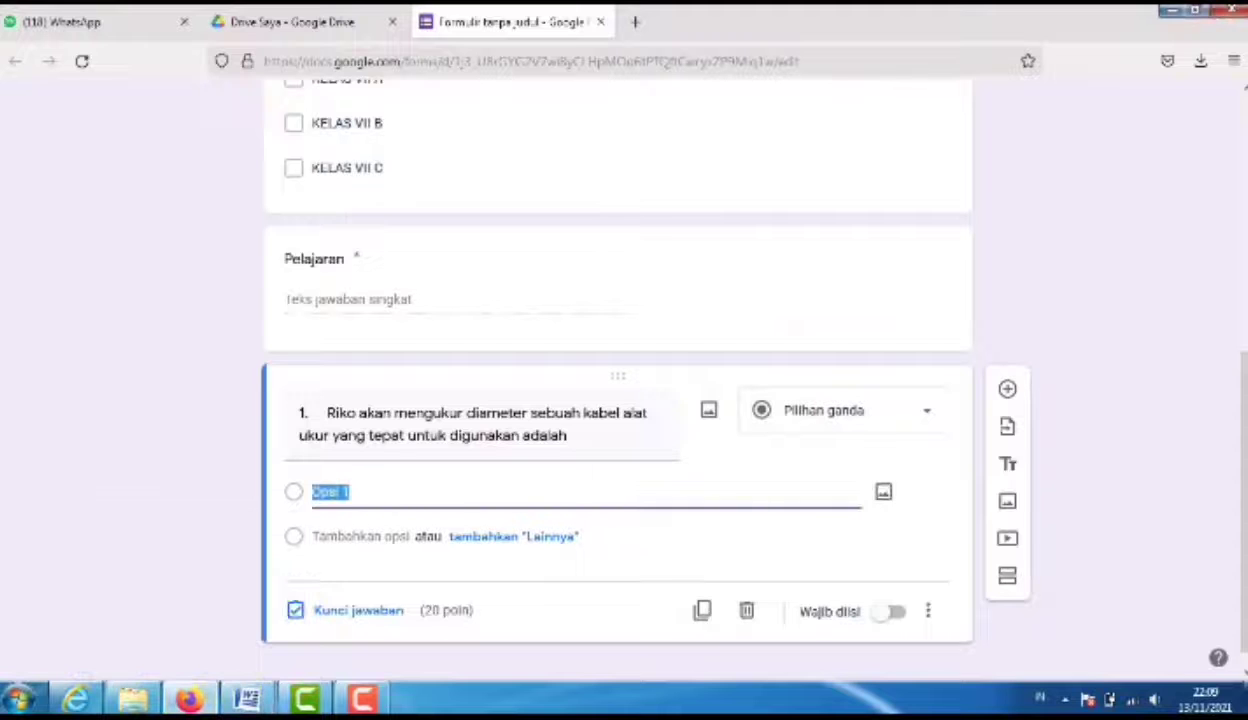
{"action": "type", "text": "a.\tJangka sorong b.\tMikro meter Sekrup * c.\tPenggaris d.\tMeteran"}
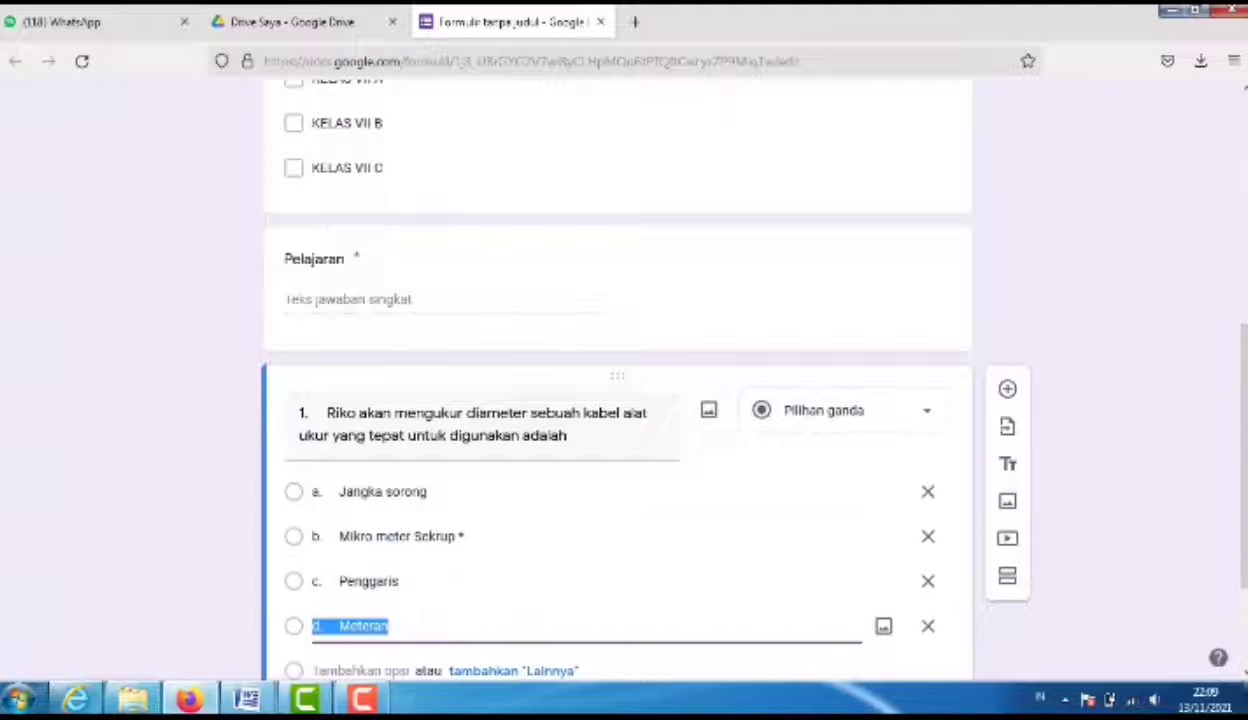
Remove the asterisk from option b, Mikro meter Sekrup, in question 1.
{"action": "left_click_drag", "start_coordinate": [1243, 500], "coordinate": [1243, 550]}
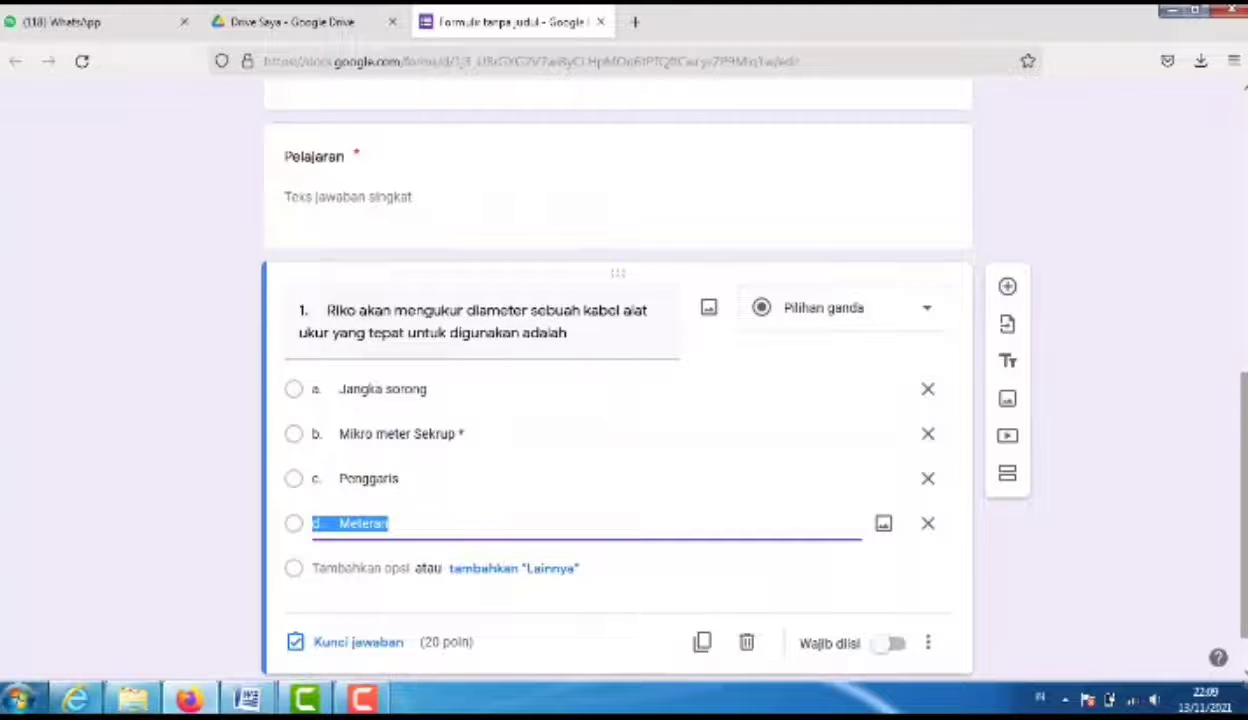
{"action": "scroll", "coordinate": [620, 430], "scroll_direction": "down", "scroll_amount": 1}
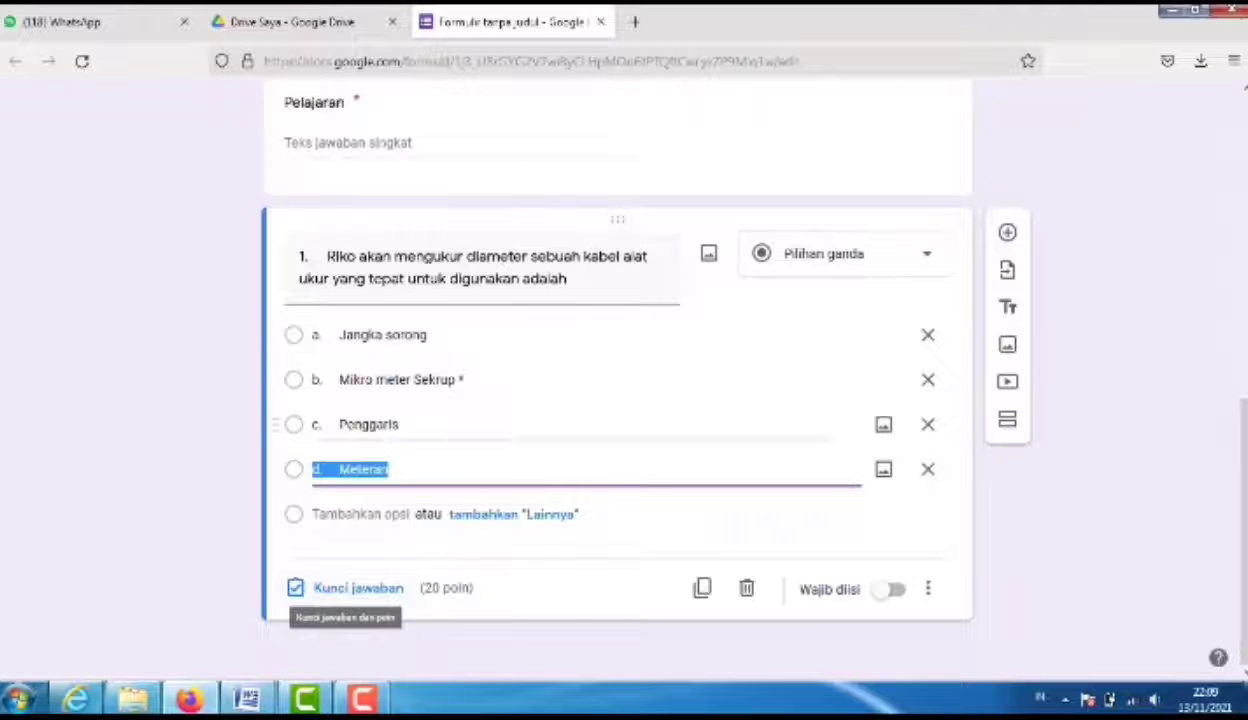
{"action": "left_click", "coordinate": [462, 380]}
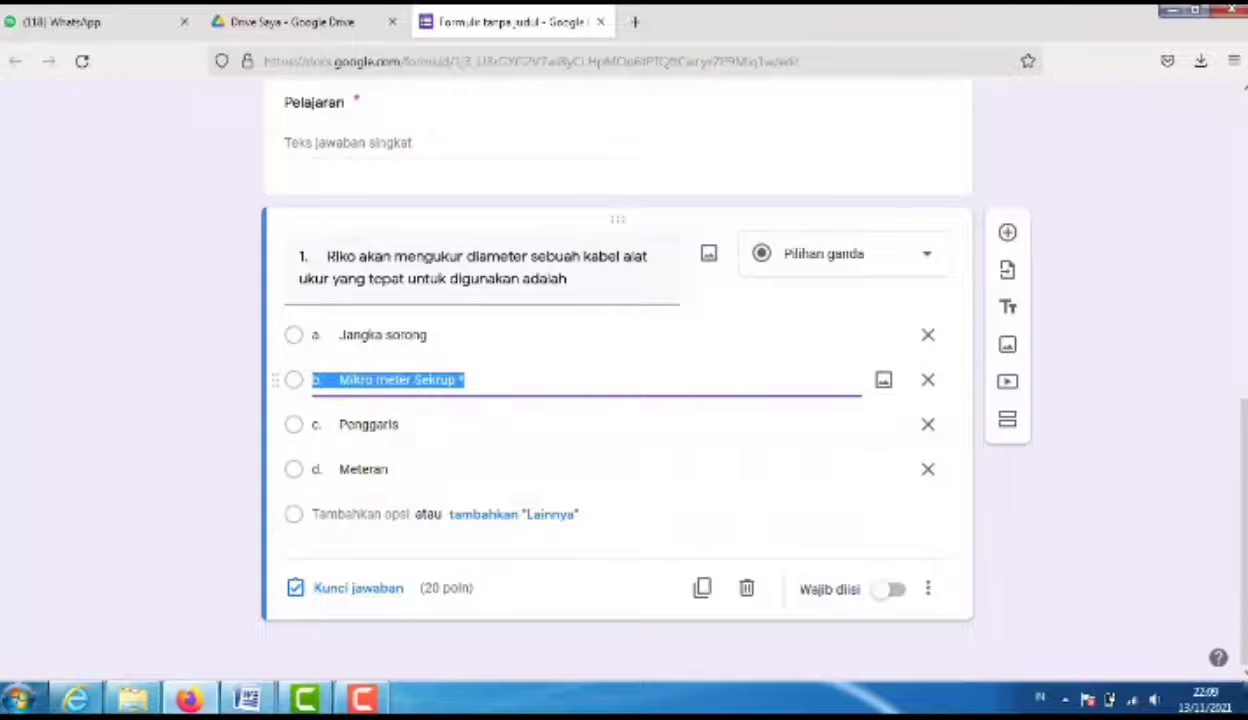
{"action": "left_click", "coordinate": [464, 380]}
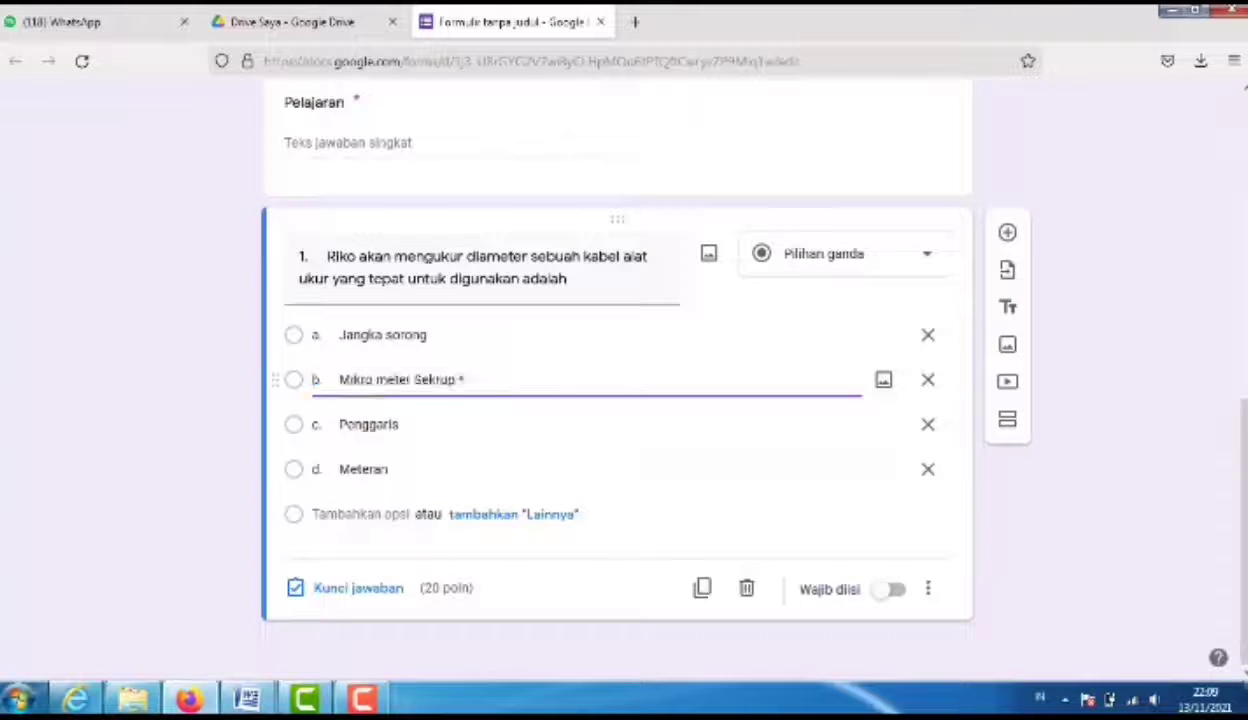
{"action": "key", "text": "BackSpace"}
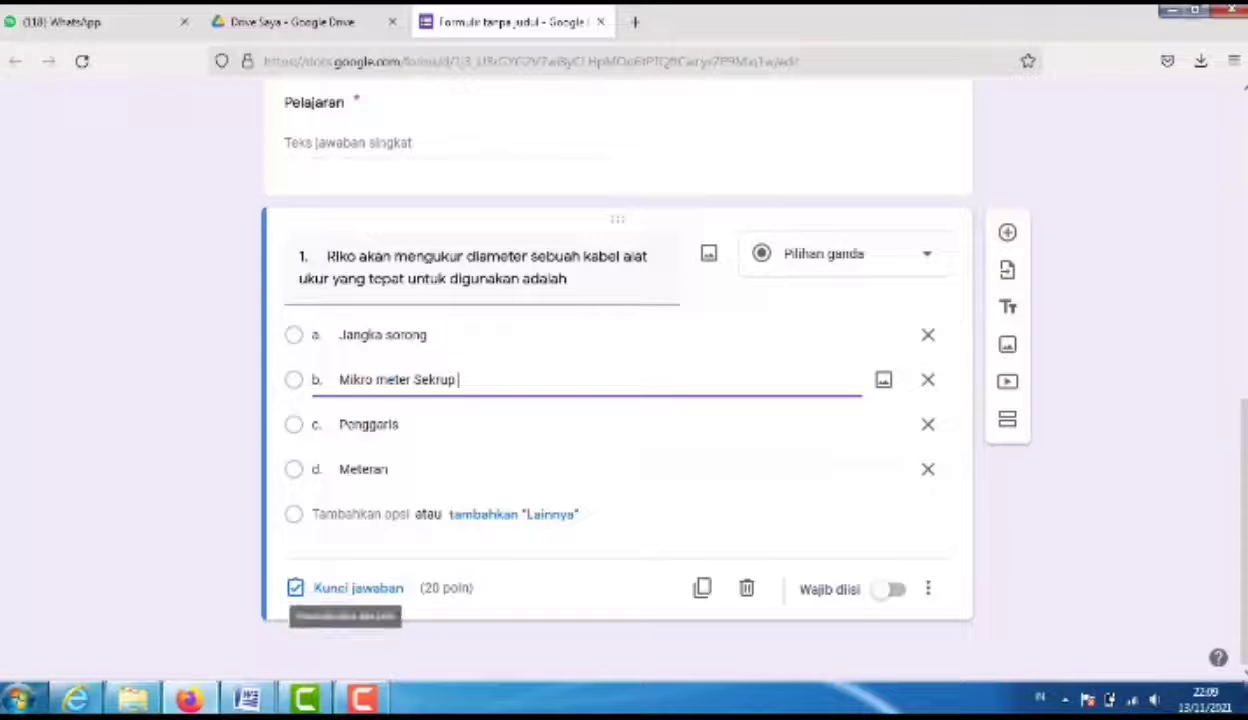
Mark b. Mikro meter Sekrup as the correct answer in question 1's answer key and make the question required (Wajib diisi).
{"action": "left_click", "coordinate": [358, 588]}
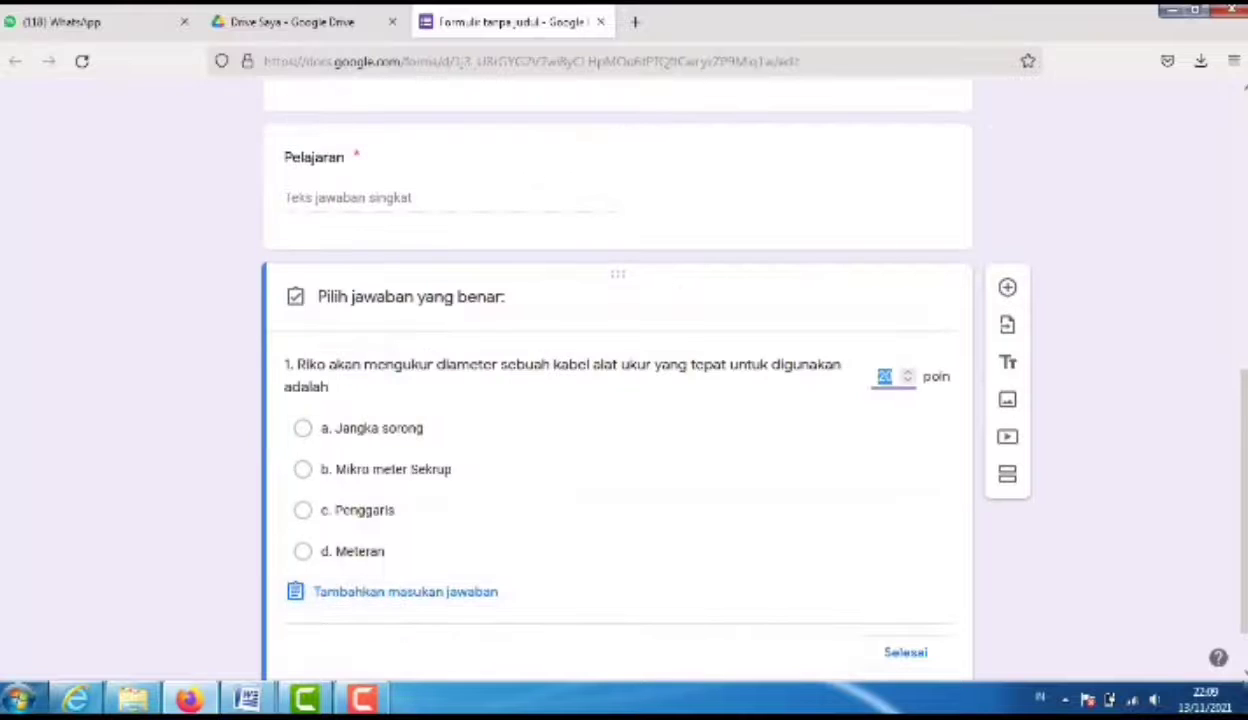
{"action": "left_click", "coordinate": [303, 469]}
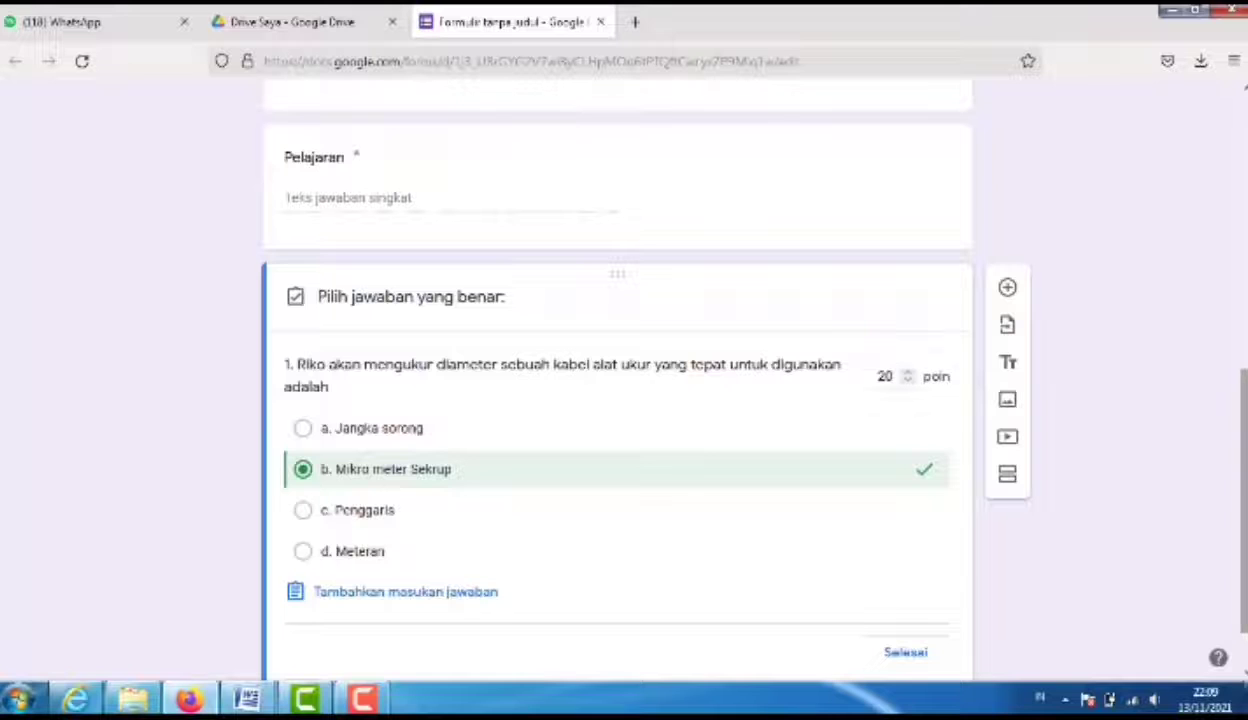
{"action": "scroll", "coordinate": [735, 380], "scroll_direction": "down", "scroll_amount": 1}
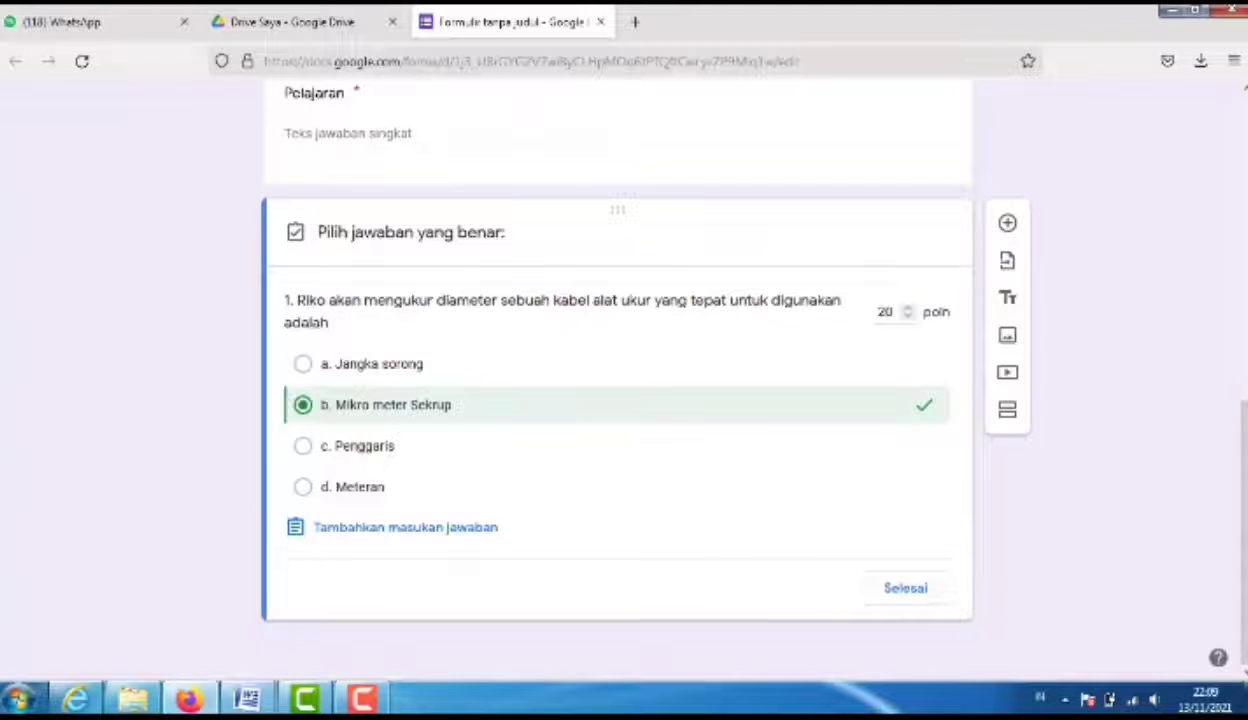
{"action": "left_click", "coordinate": [905, 588]}
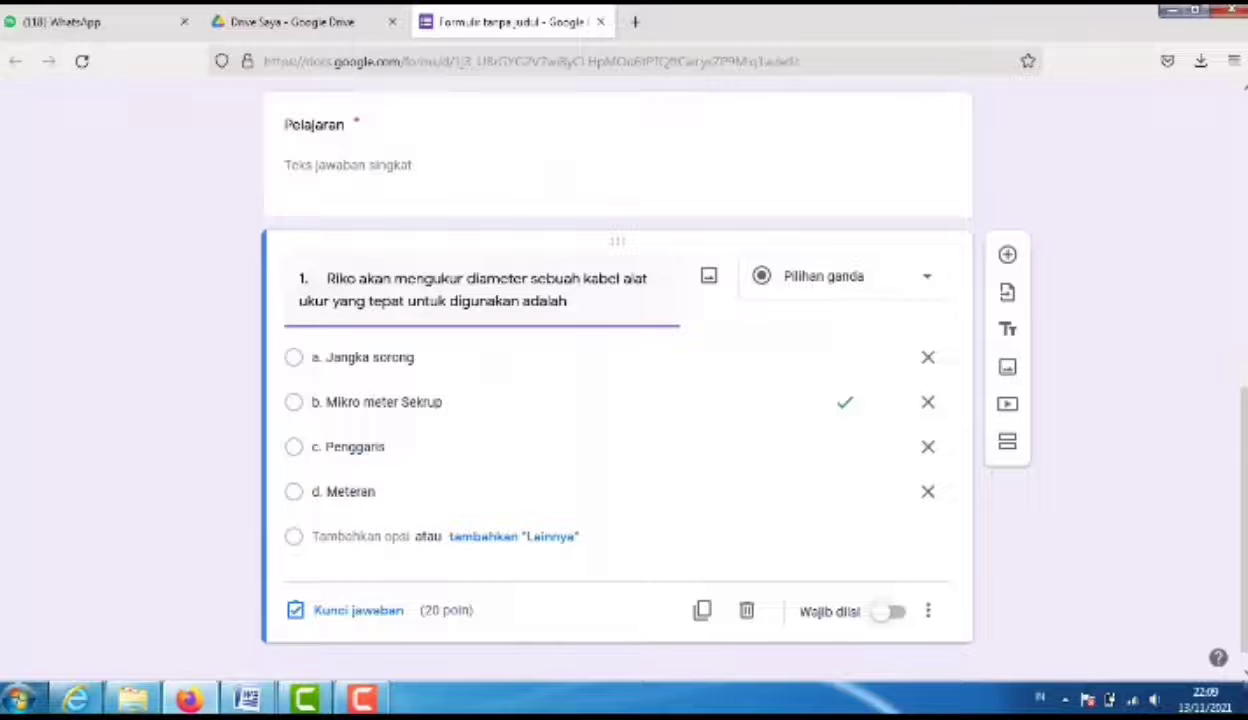
{"action": "left_click", "coordinate": [890, 611]}
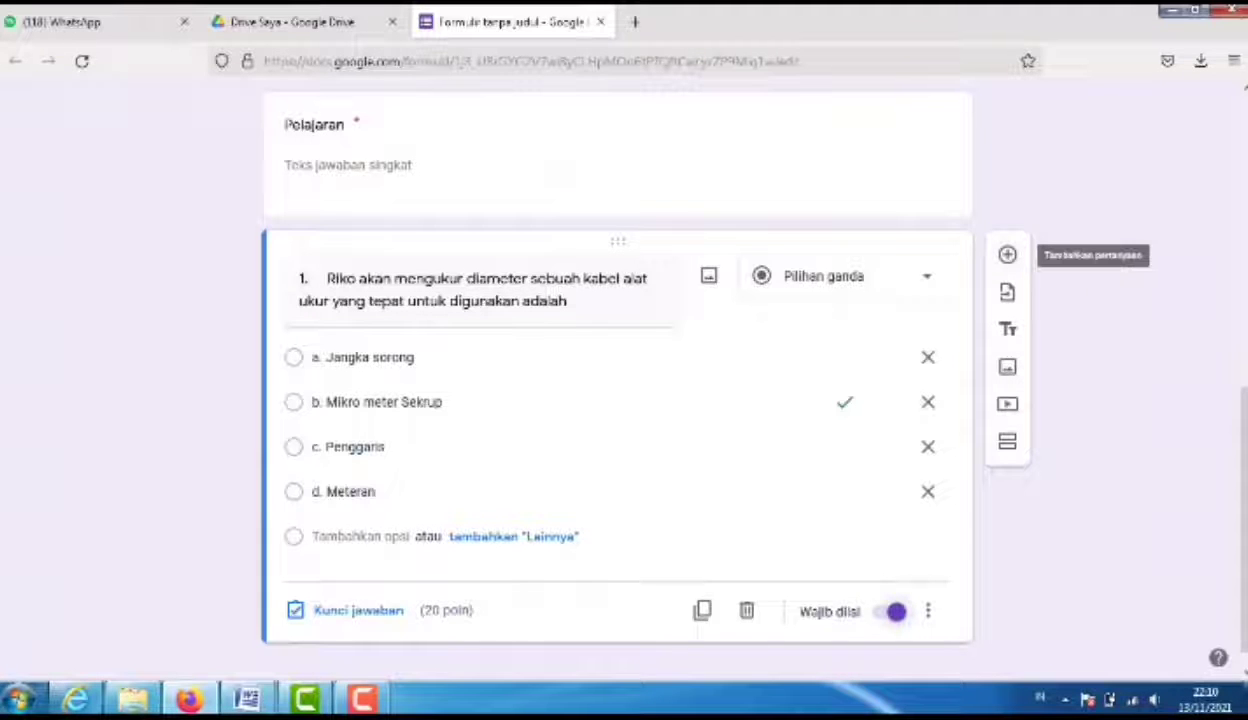
Add another multiple-choice question and fill its title with question 2, on "Urutan Tingkatan Takson", copied from the Word document.
{"action": "left_click", "coordinate": [1007, 254]}
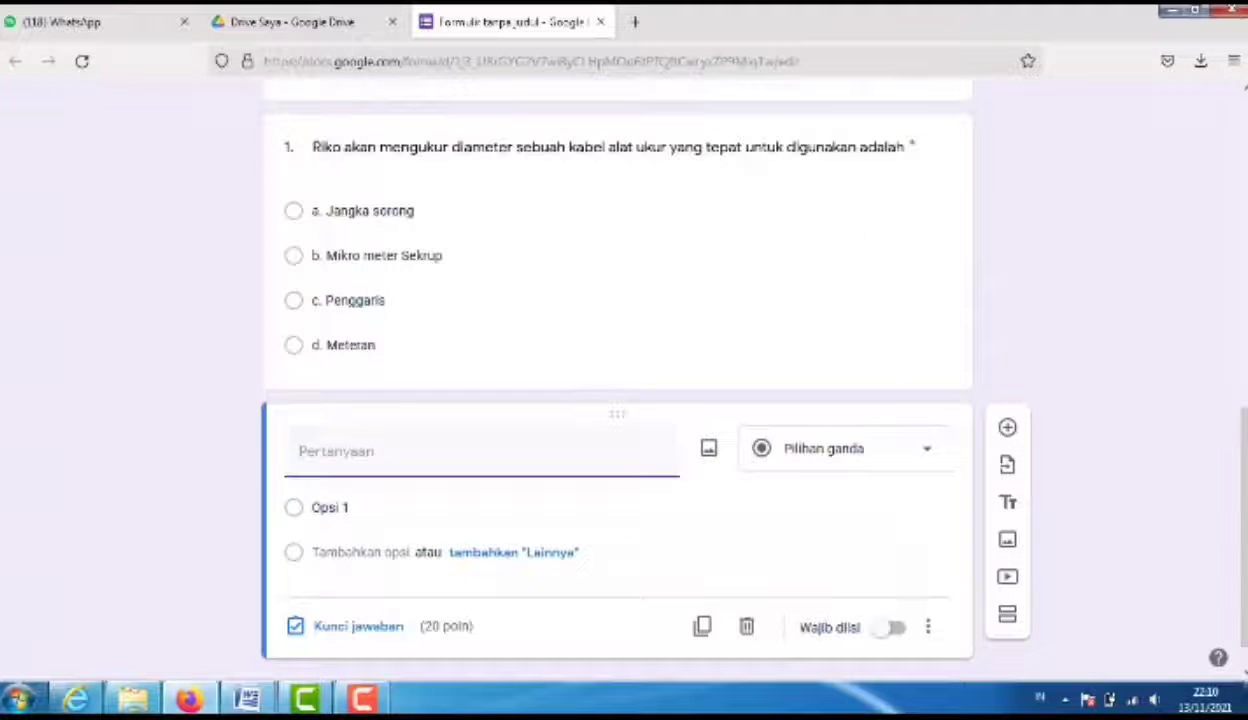
{"action": "left_click", "coordinate": [247, 698]}
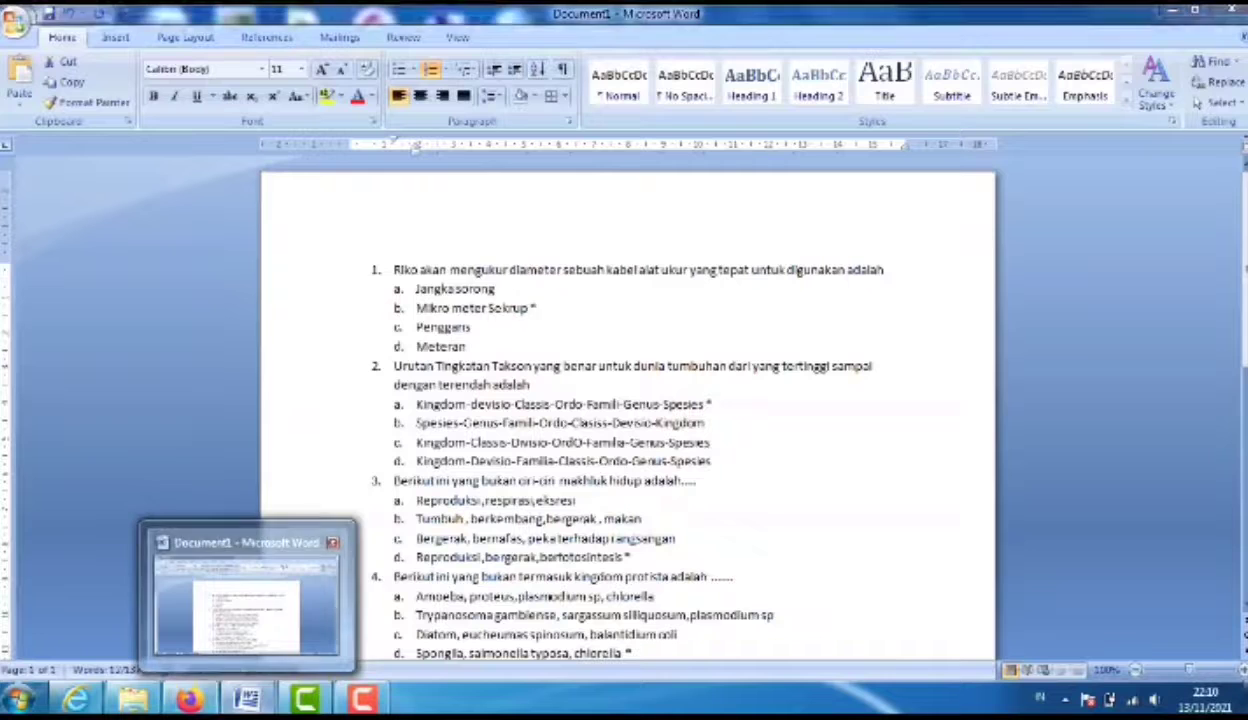
{"action": "left_click_drag", "start_coordinate": [390, 366], "coordinate": [530, 385]}
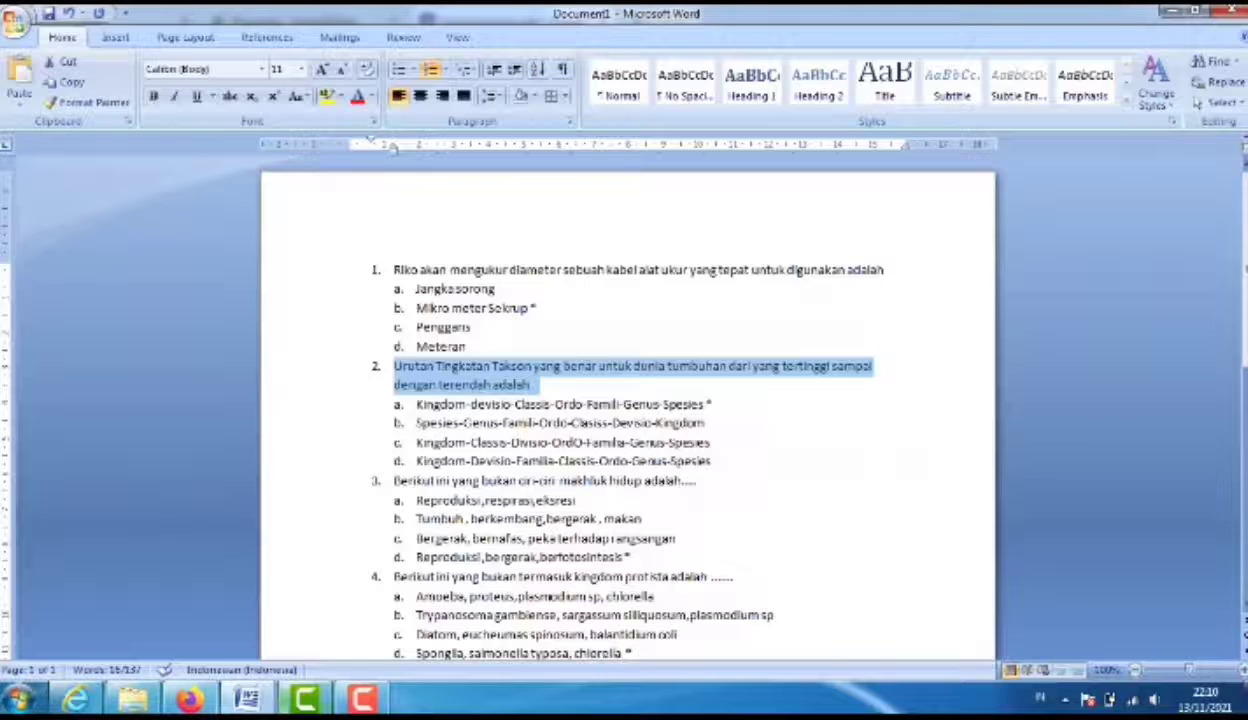
{"action": "mouse_move", "coordinate": [189, 698]}
{"action": "left_click", "coordinate": [190, 598]}
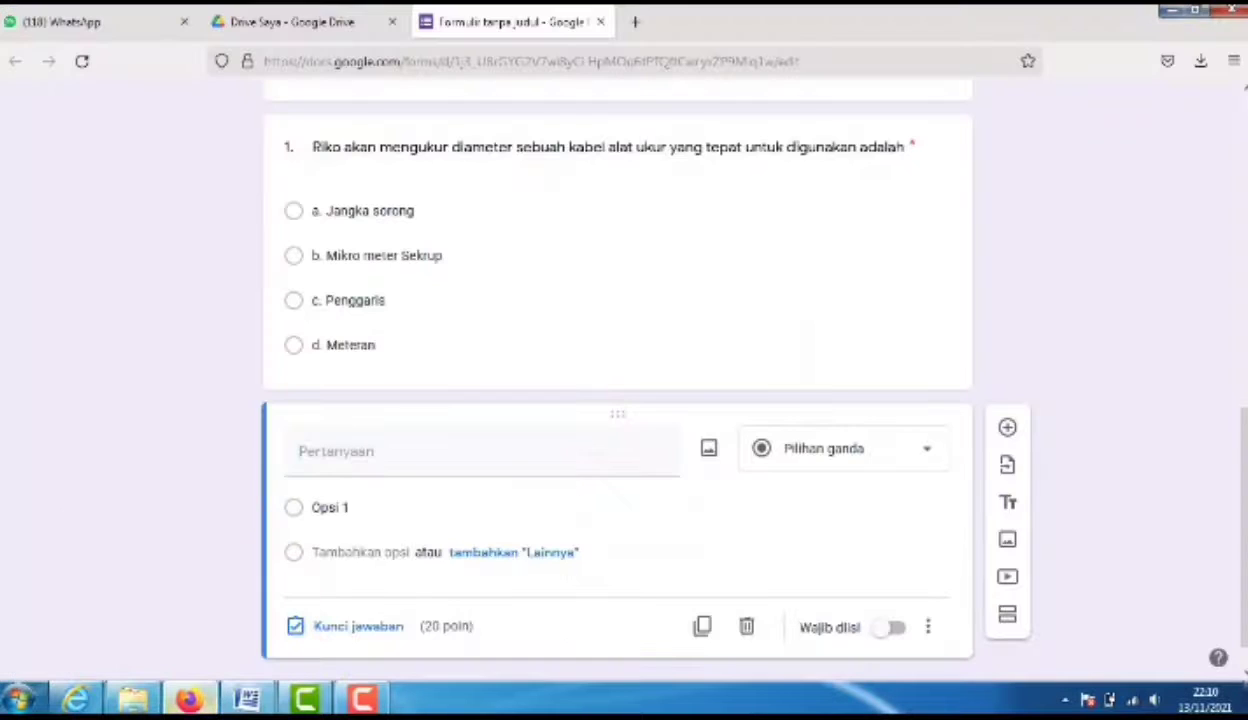
{"action": "type", "text": "2.\tUrutan Tingkatan Takson yang benar untuk dunia tumbuhan dari yang tertinggi sampai dengan terendah adalah"}
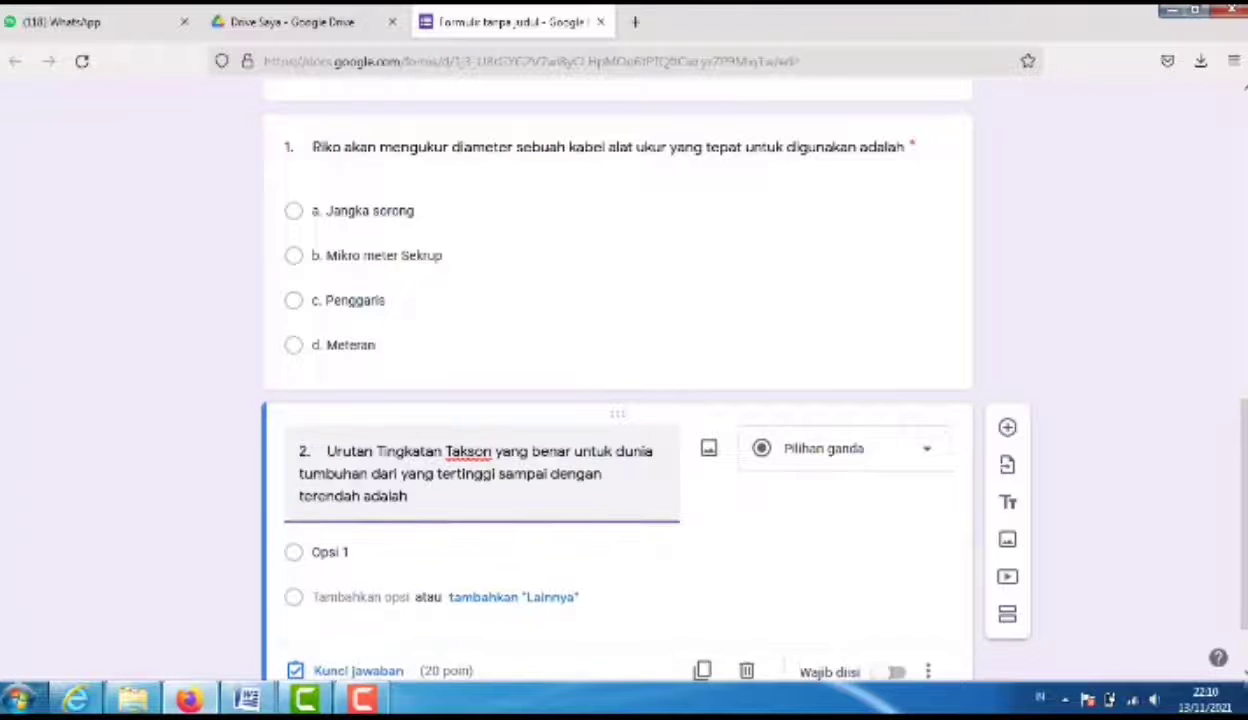
Copy question 2's four options, from Kingdom-devisio-Classis-Ordo-Famili-Genus-Spesies * onward, from the Word document into its answer options.
{"action": "left_click", "coordinate": [585, 552]}
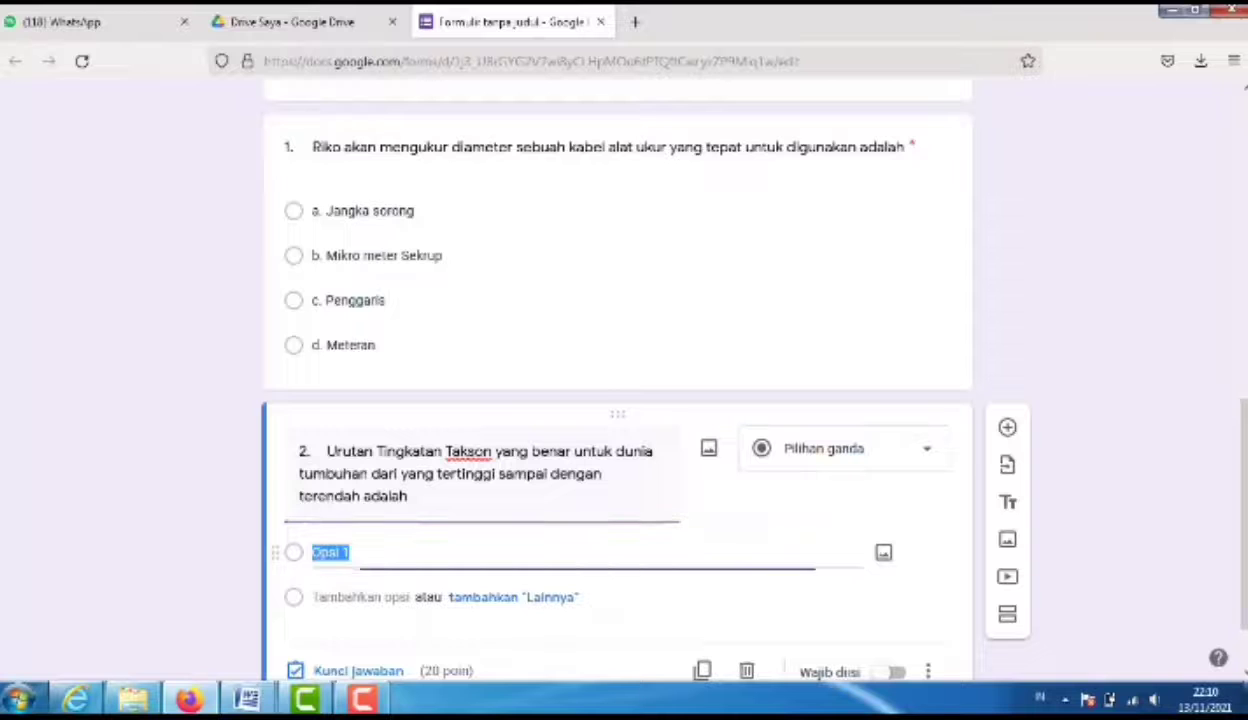
{"action": "key", "text": "BackSpace"}
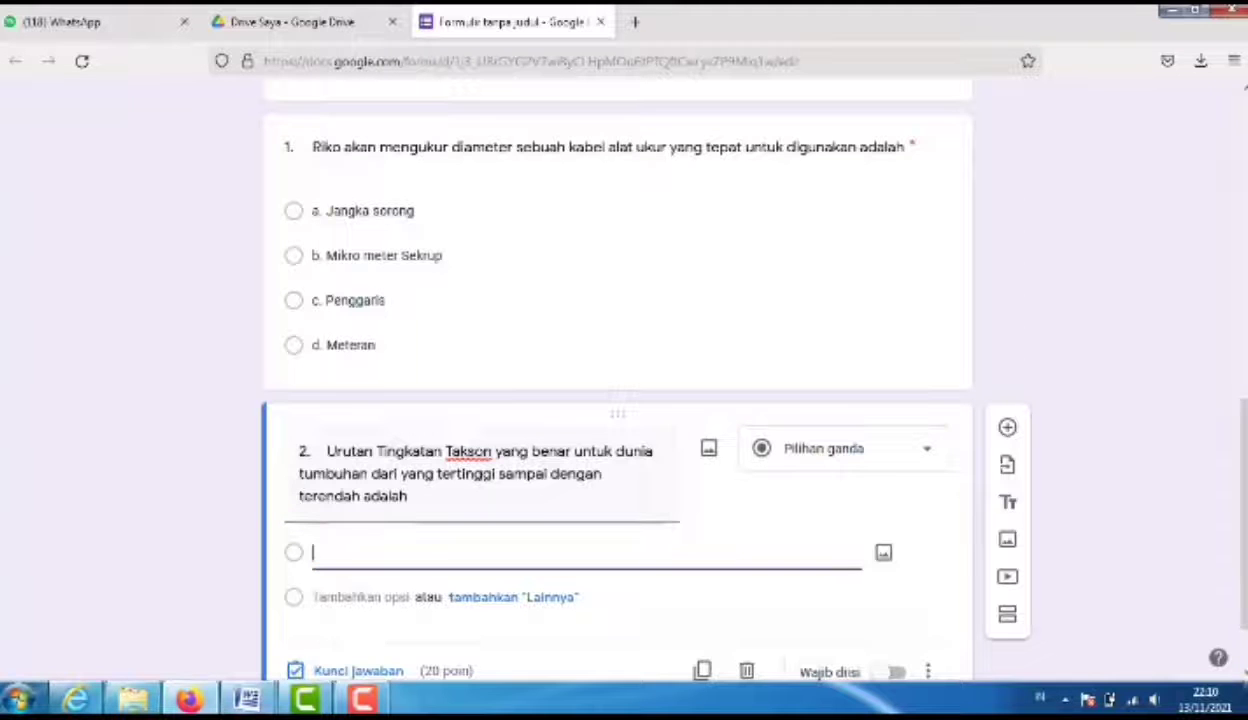
{"action": "left_click", "coordinate": [246, 698]}
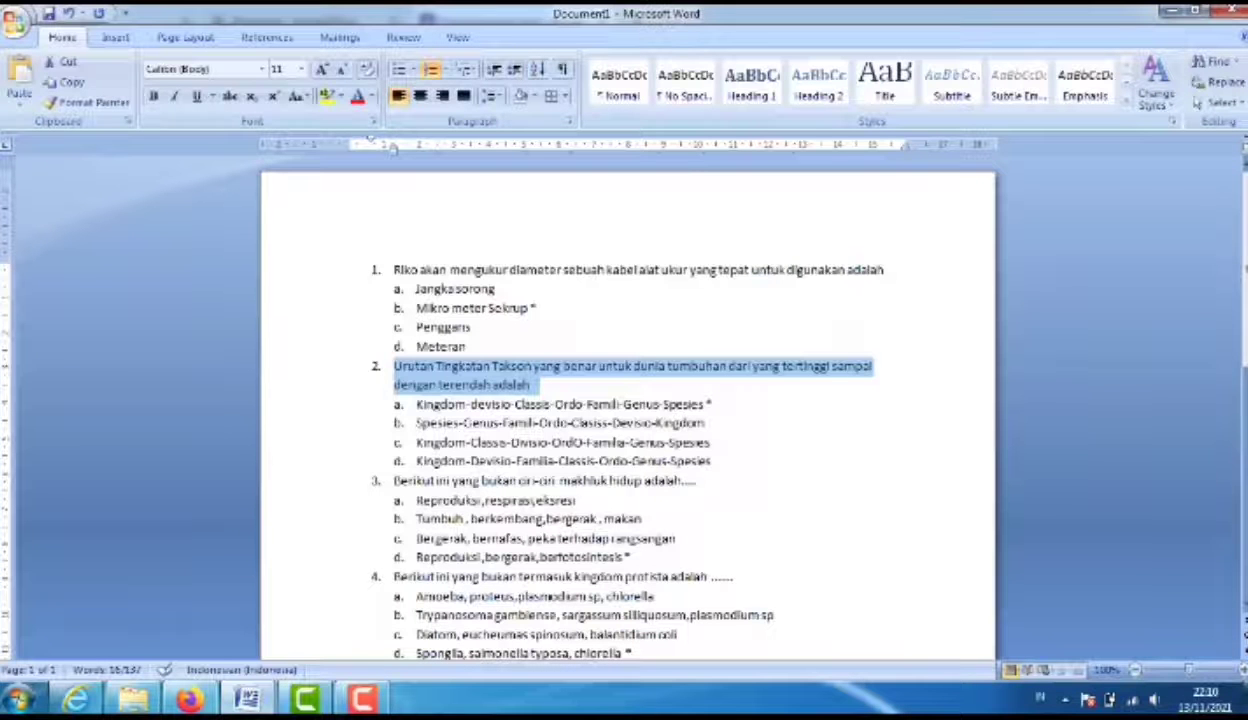
{"action": "left_click_drag", "start_coordinate": [416, 404], "coordinate": [712, 461]}
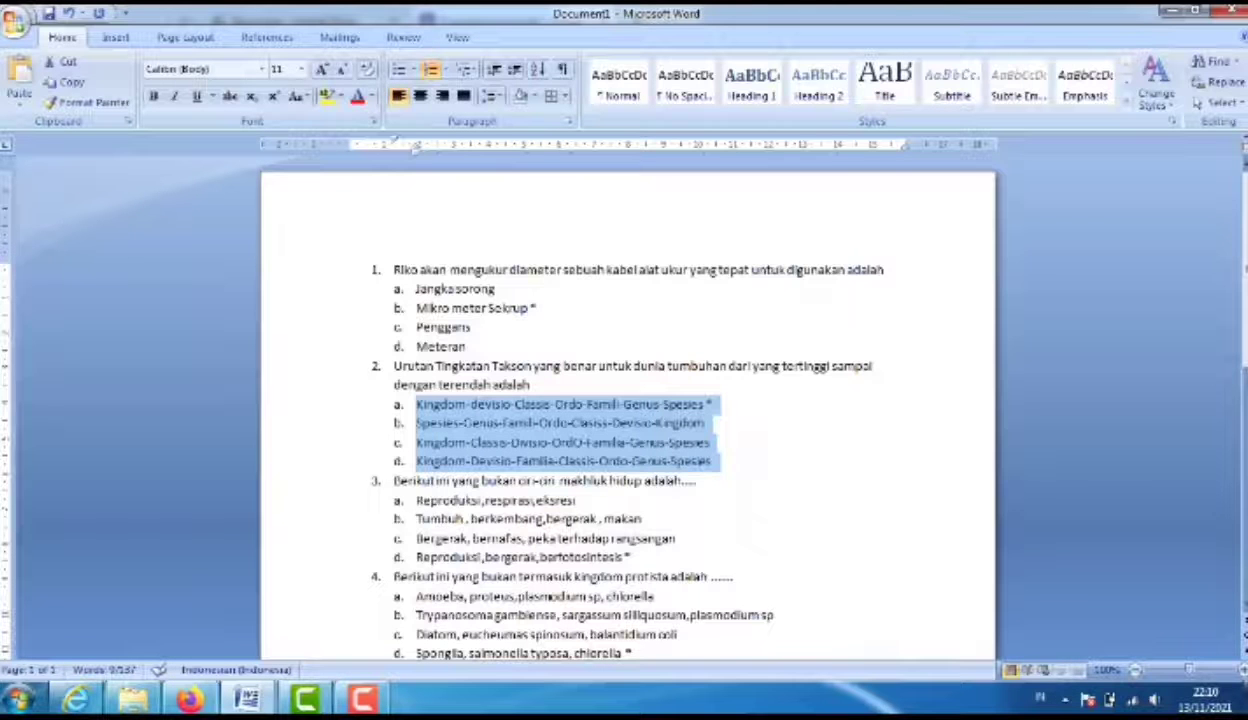
{"action": "mouse_move", "coordinate": [190, 698]}
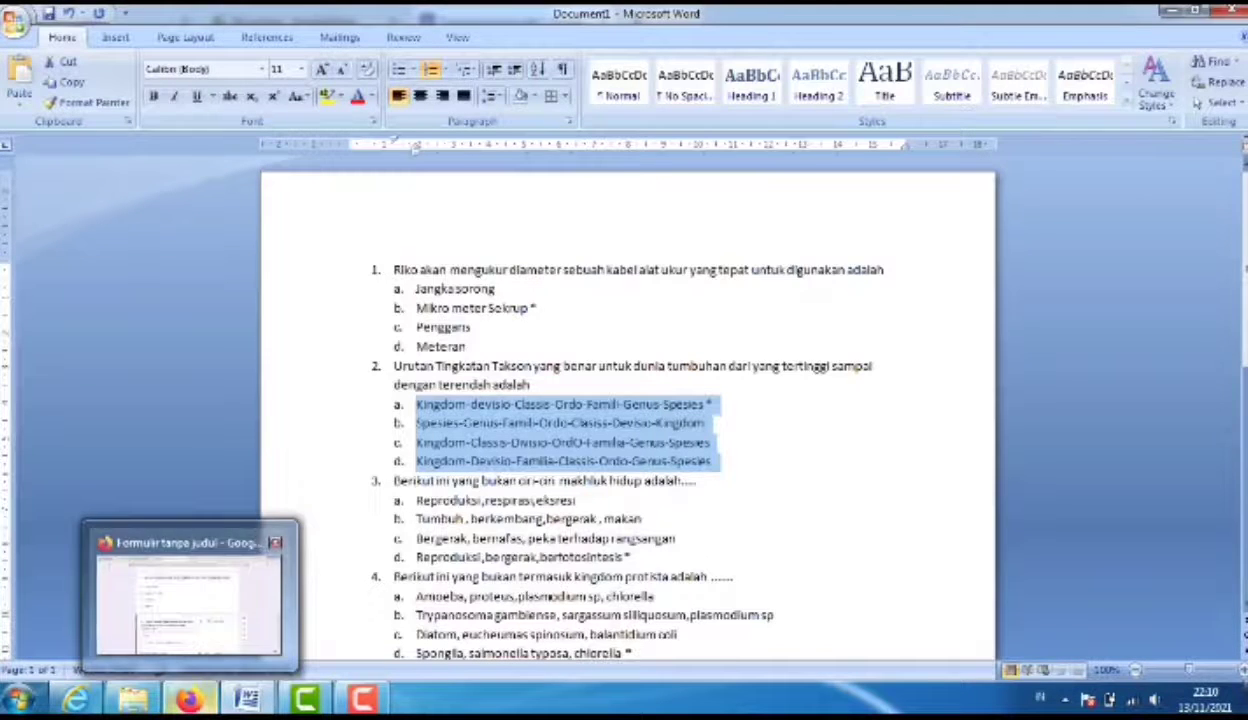
{"action": "left_click", "coordinate": [185, 580]}
{"action": "key", "text": "BackSpace"}
{"action": "key", "text": "BackSpace"}
{"action": "key", "text": "BackSpace"}
{"action": "key", "text": "BackSpace"}
{"action": "key", "text": "BackSpace"}
{"action": "key", "text": "BackSpace"}
{"action": "type", "text": "a. Kingdom-devisio-Classis-Ordo-Famili-Genus-Spesies * b. Spesies-Genus-Famili-Ordo-Clasiss-Devisio-Kingdom c. Kingdom Classis Divisio OrdO Familia Genus Spesies d. Kingdom-Devisio-Familia-Classis-Ordo-Genus-Spesies"}
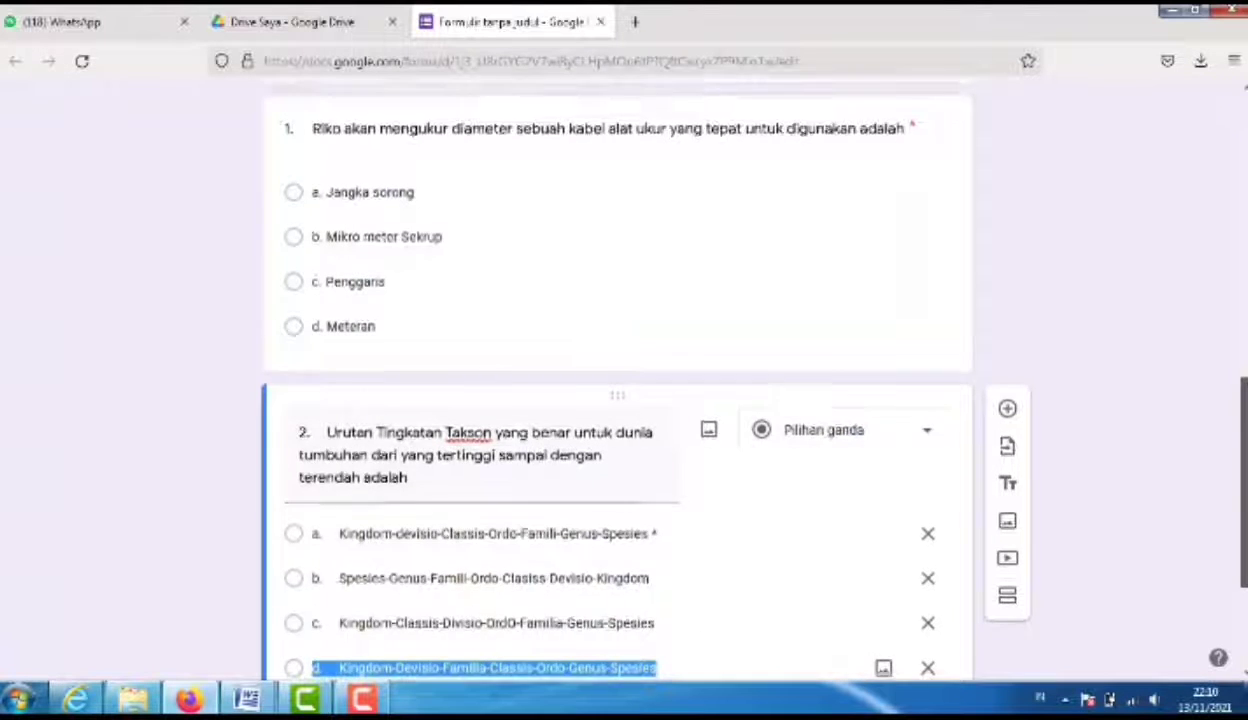
Mark a. Kingdom-devisio-Classis-Ordo-Famili-Genus-Spesies as the correct answer in question 2's answer key.
{"action": "scroll", "coordinate": [618, 412], "scroll_direction": "down", "scroll_amount": 3}
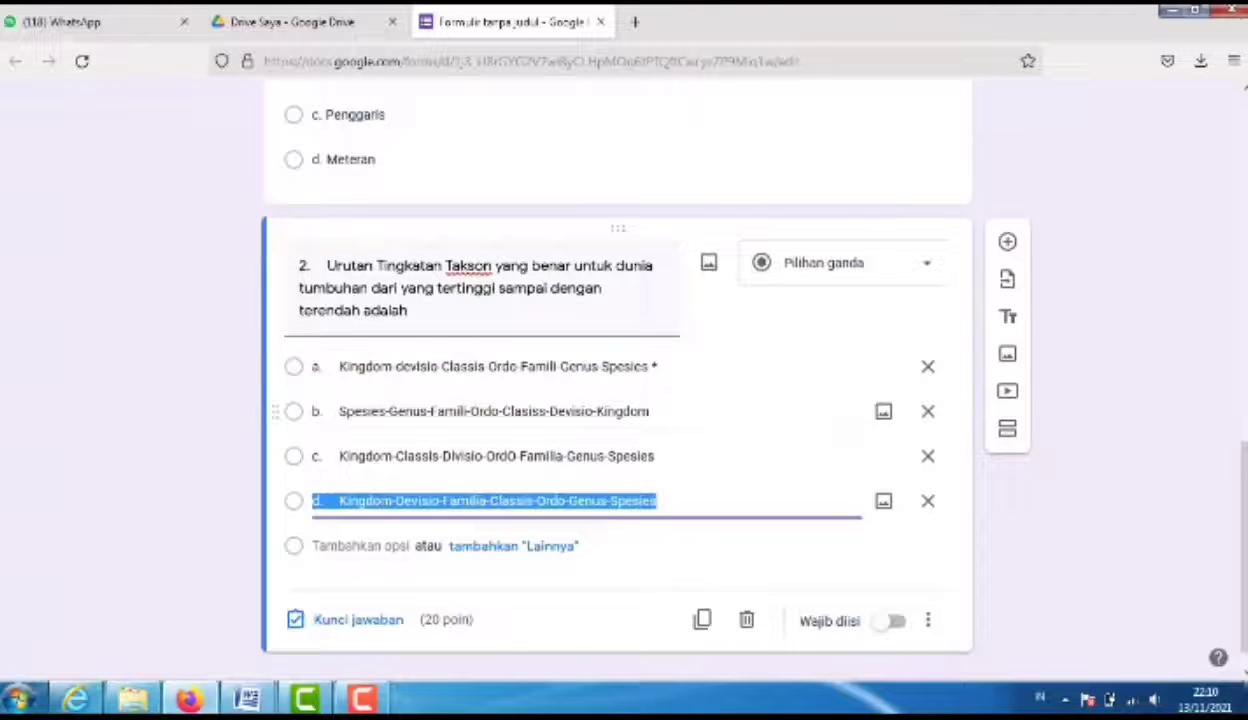
{"action": "left_click", "coordinate": [358, 620]}
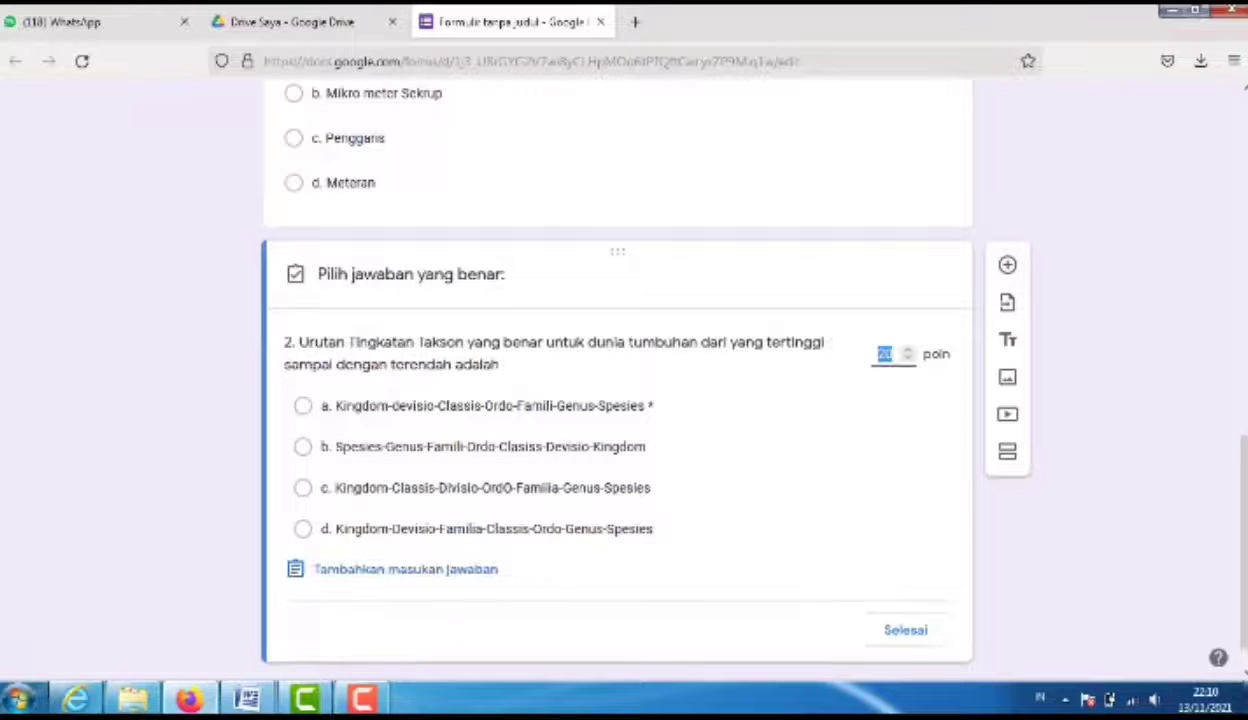
{"action": "left_click", "coordinate": [303, 406]}
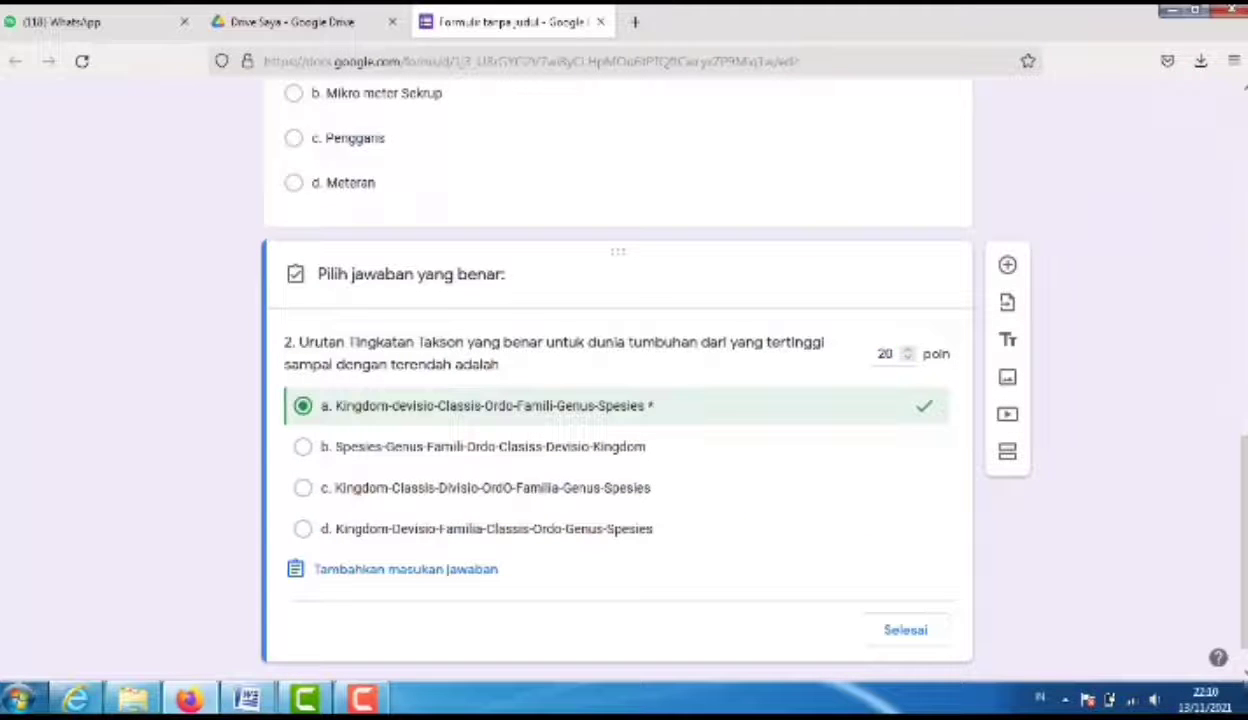
{"action": "left_click", "coordinate": [303, 406]}
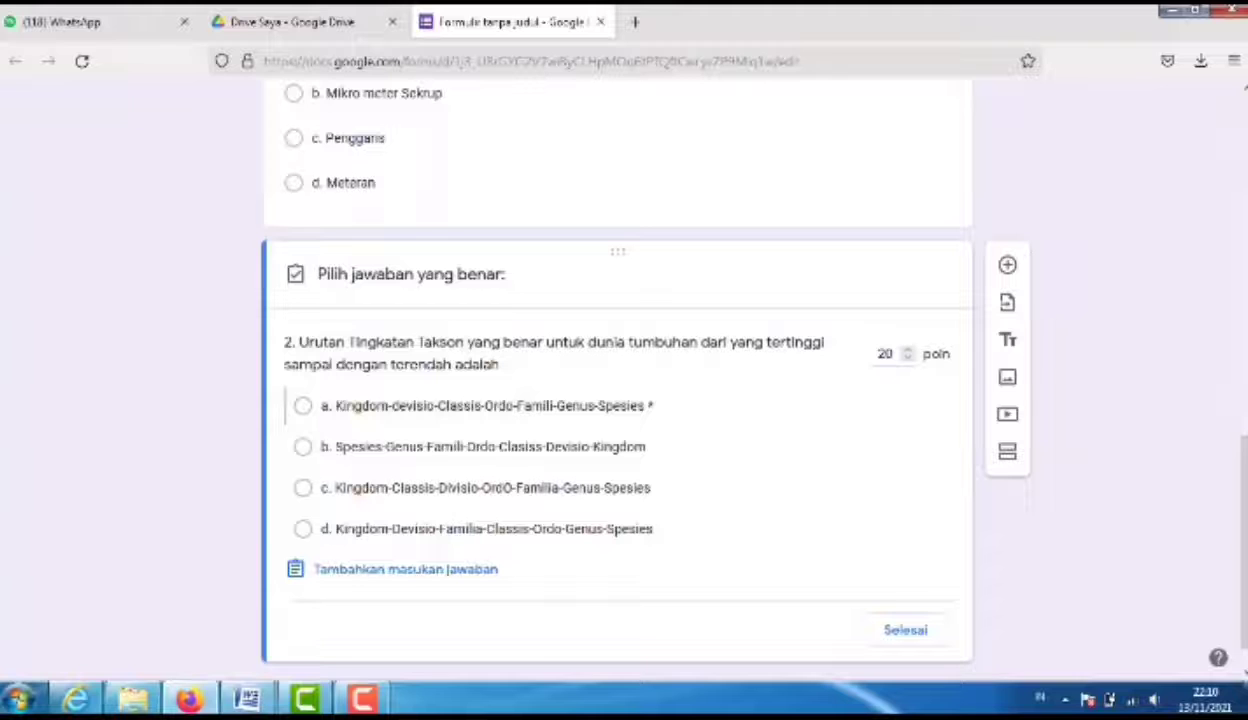
{"action": "left_click", "coordinate": [303, 406]}
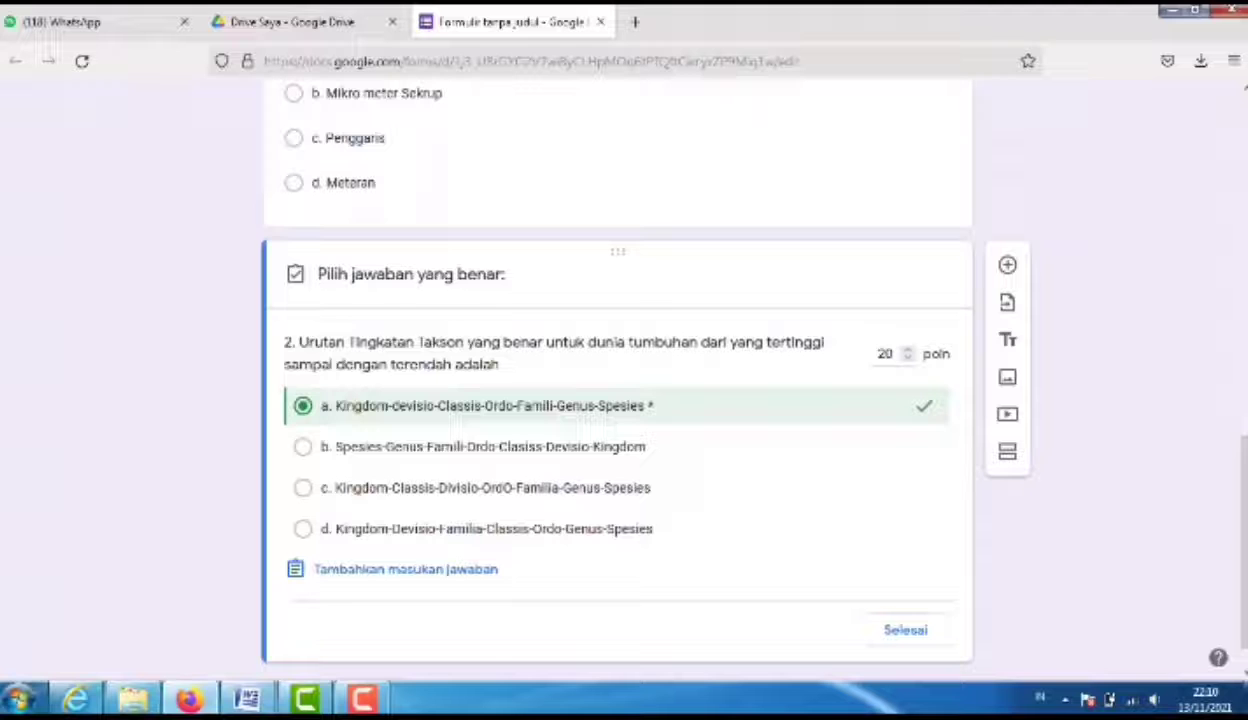
{"action": "left_click", "coordinate": [303, 447]}
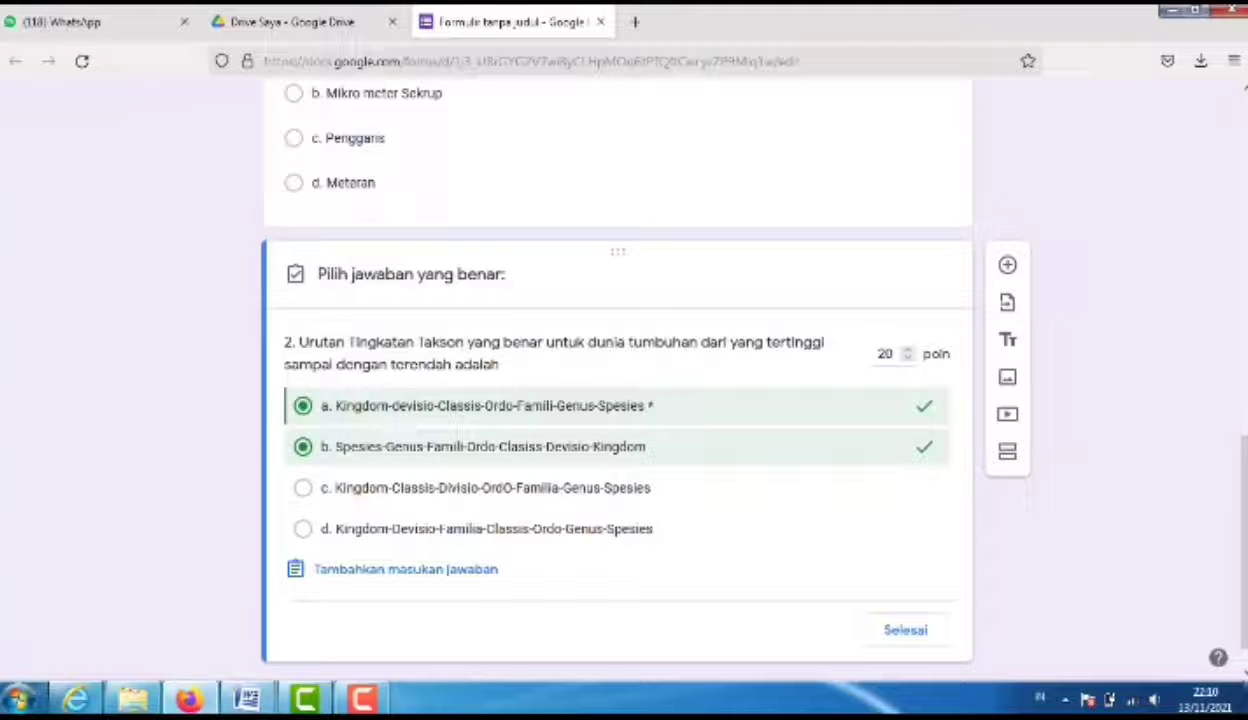
{"action": "left_click", "coordinate": [303, 406]}
{"action": "left_click", "coordinate": [303, 406]}
{"action": "left_click", "coordinate": [303, 447]}
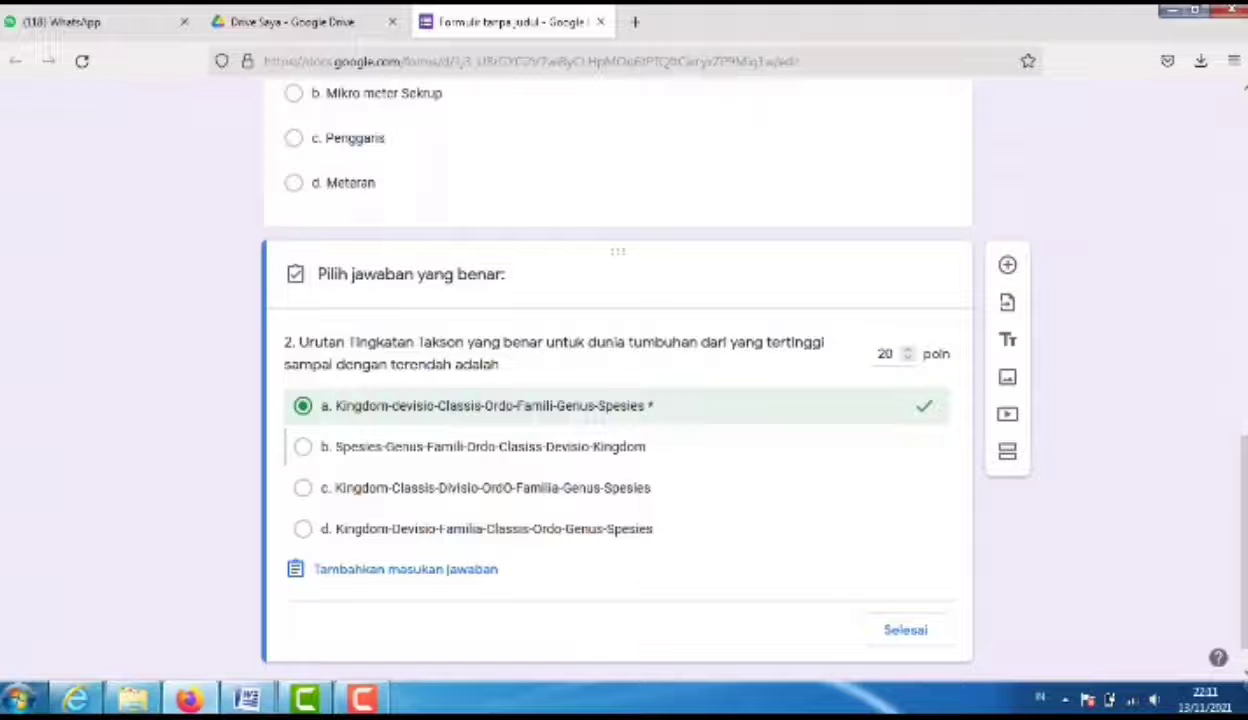
Close question 2's answer key, remove the asterisk from option a and make the question required (Wajib diisi).
{"action": "left_click", "coordinate": [905, 630]}
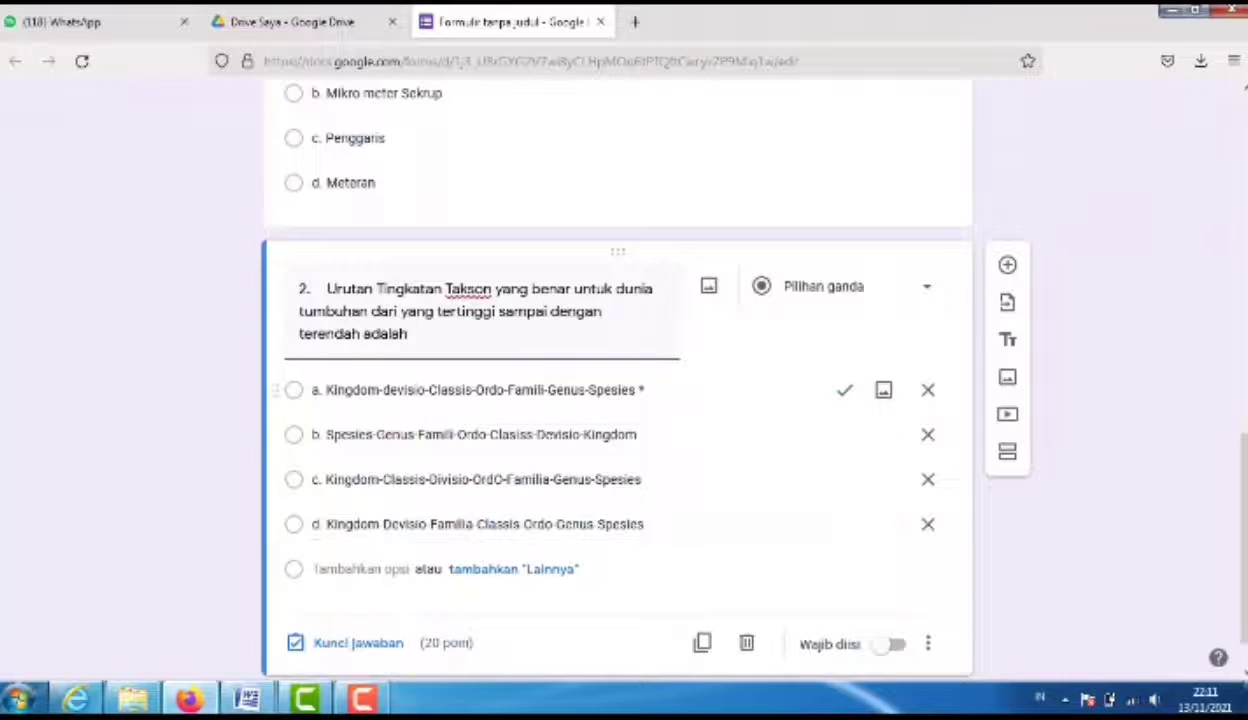
{"action": "left_click", "coordinate": [648, 390]}
{"action": "left_click", "coordinate": [648, 390]}
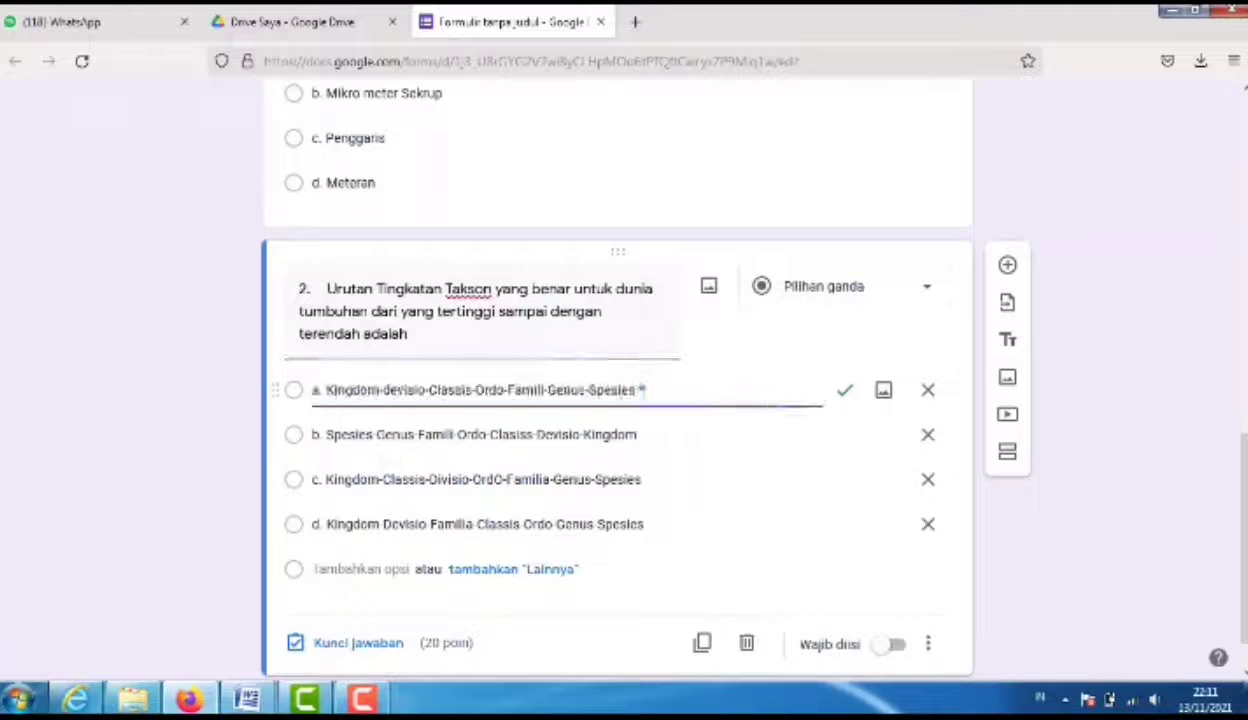
{"action": "key", "text": "BackSpace"}
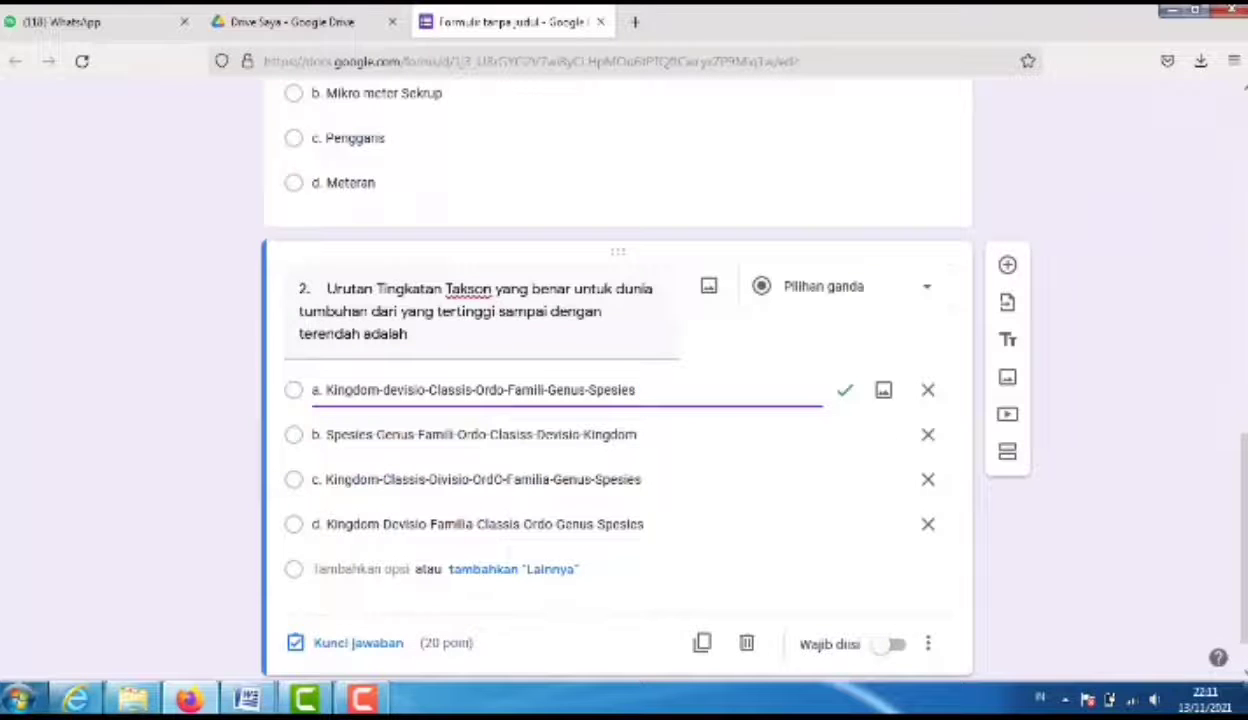
{"action": "left_click", "coordinate": [893, 644]}
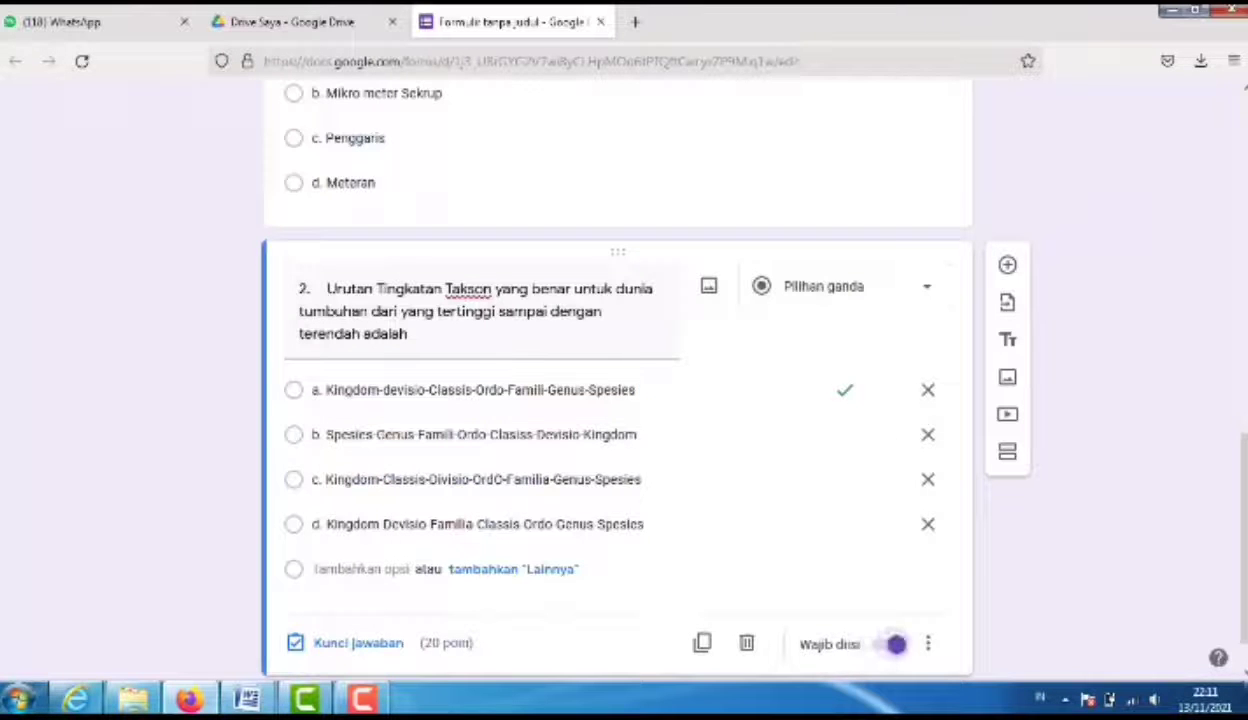
Add another multiple-choice question and fill its title with question 3, "Berikut ini yang bukan ciri-ciri makhluk hidup adalah....", copied from the Word document.
{"action": "scroll", "coordinate": [617, 400], "scroll_direction": "down", "scroll_amount": 1}
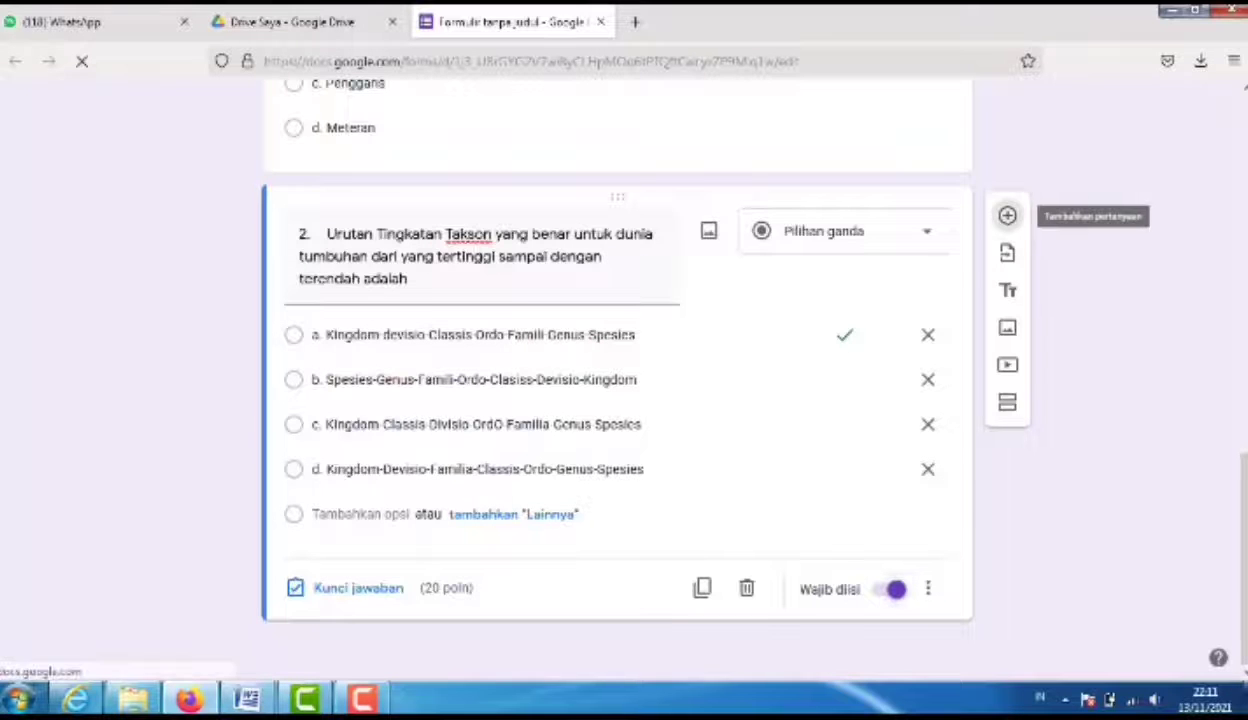
{"action": "left_click", "coordinate": [1007, 215]}
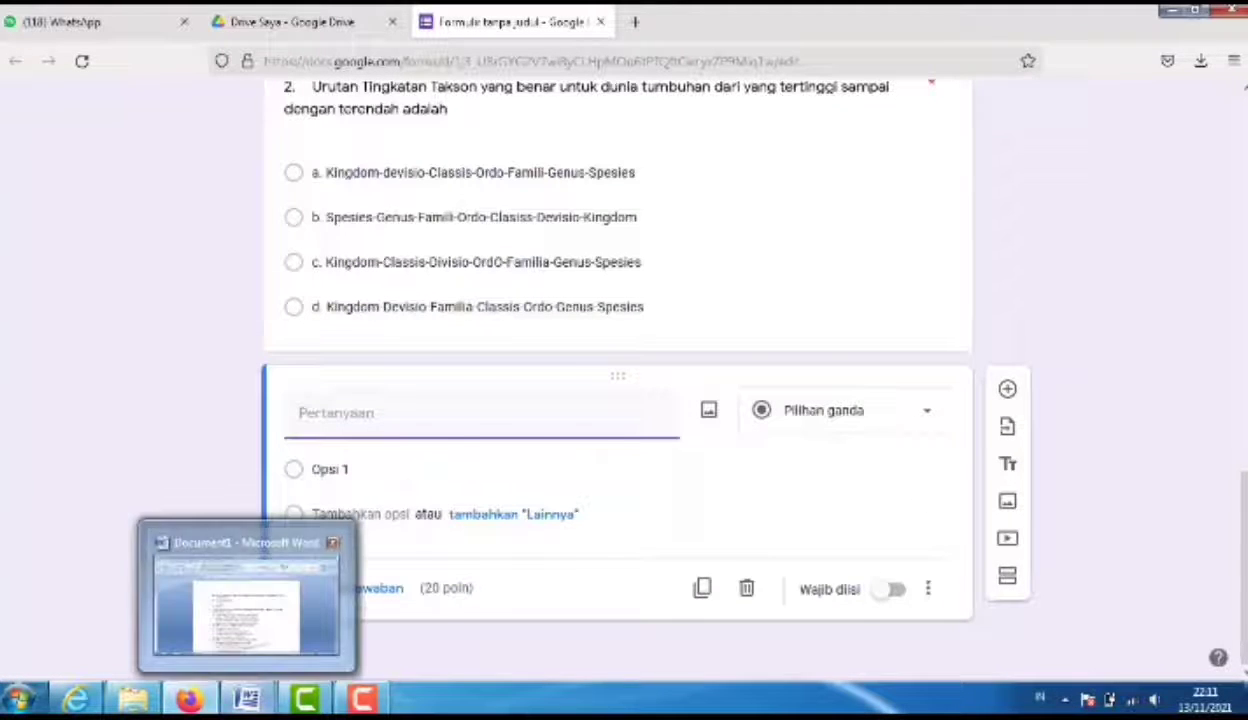
{"action": "left_click", "coordinate": [247, 697]}
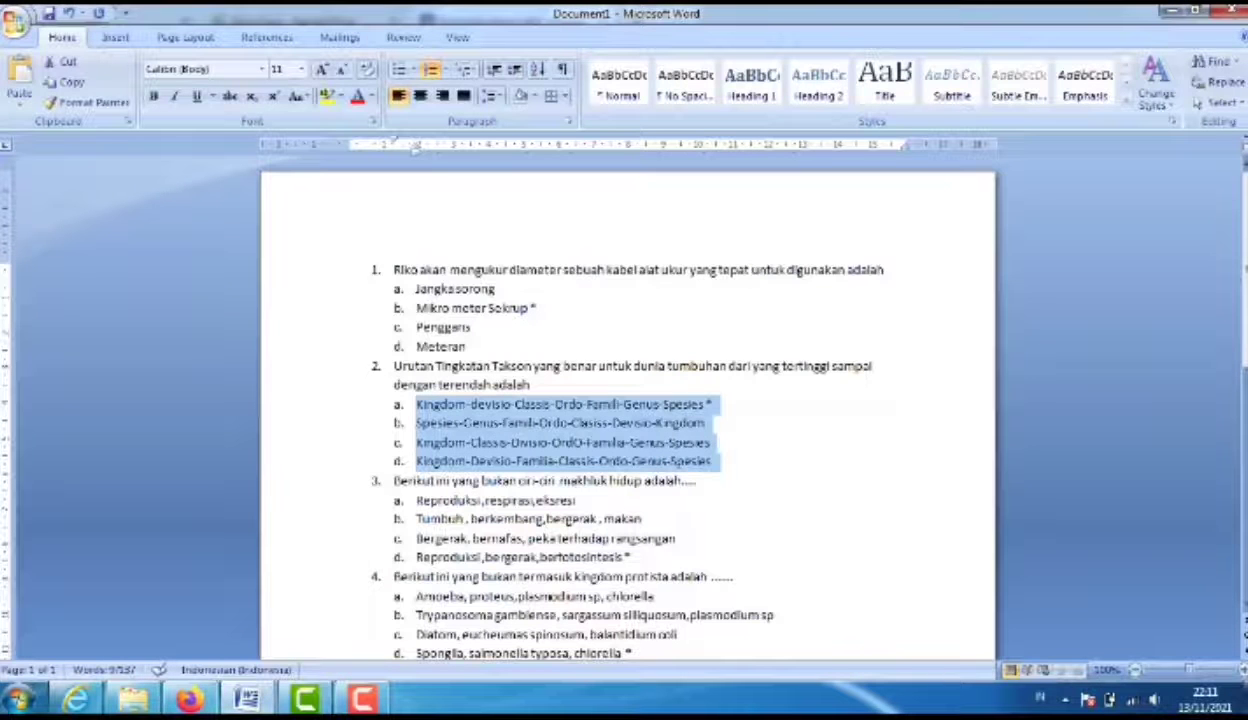
{"action": "left_click_drag", "start_coordinate": [393, 480], "coordinate": [700, 481]}
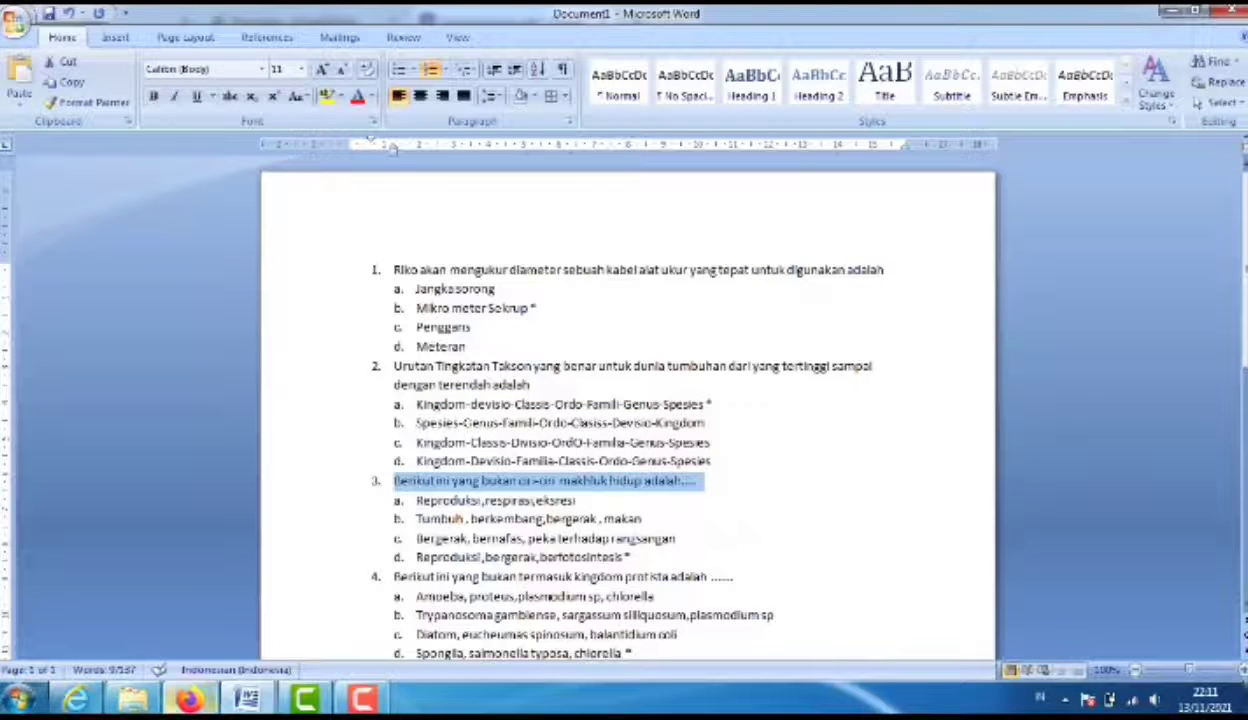
{"action": "left_click", "coordinate": [189, 698]}
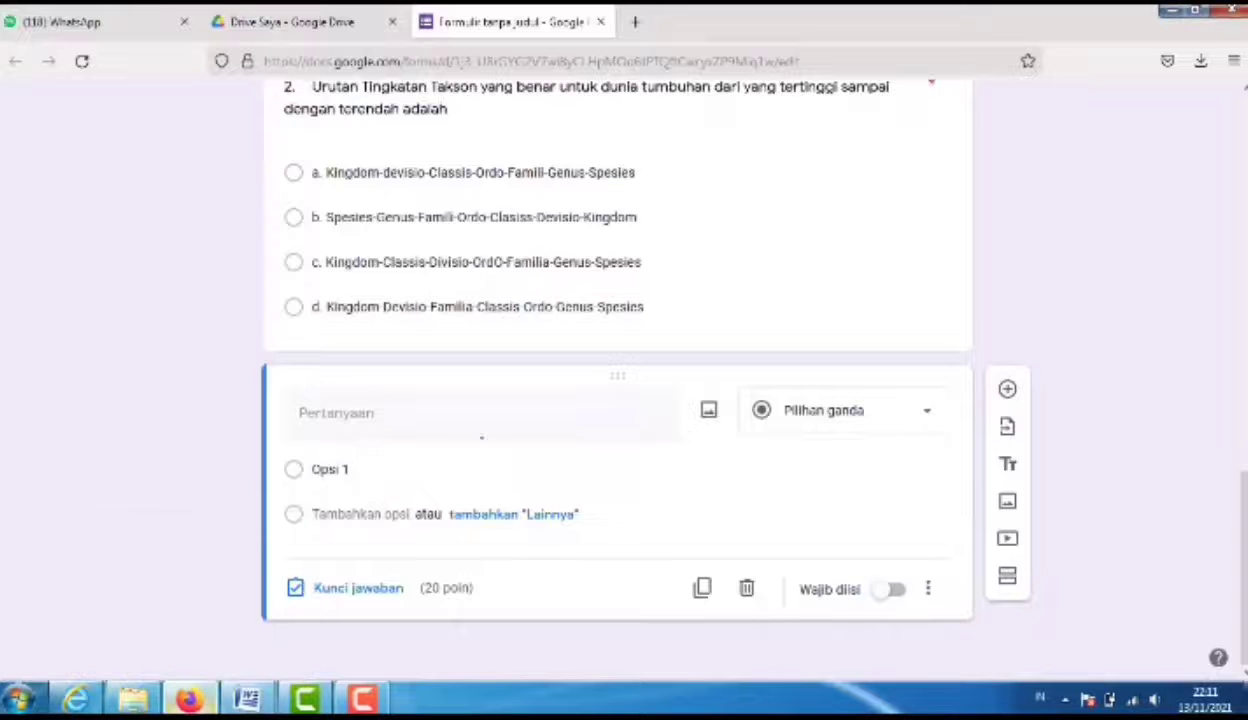
{"action": "type", "text": "3. Berikut ini yang bukan ciri-ciri makhluk hidup adalah...."}
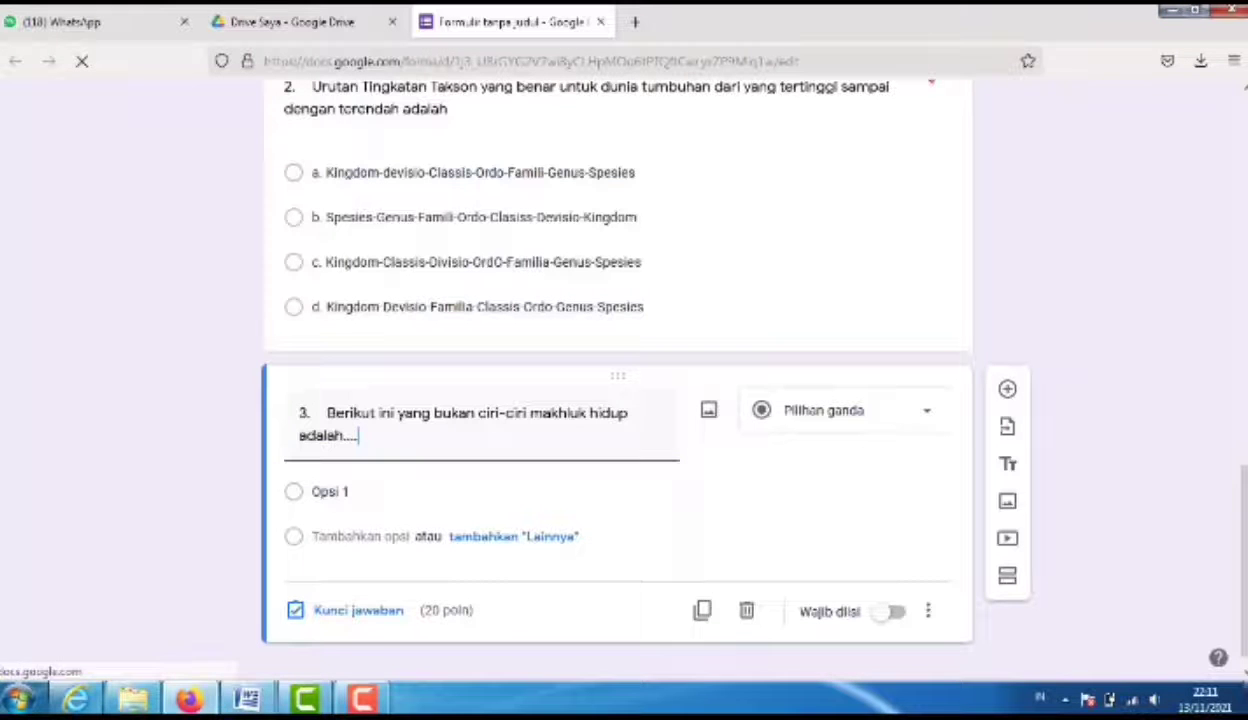
Copy question 3's four options, from Reproduksi ,respirasi,eksresi to Reproduksi ,bergerak,berfotosintesis *, from the Word document into its answer options.
{"action": "left_click", "coordinate": [331, 492]}
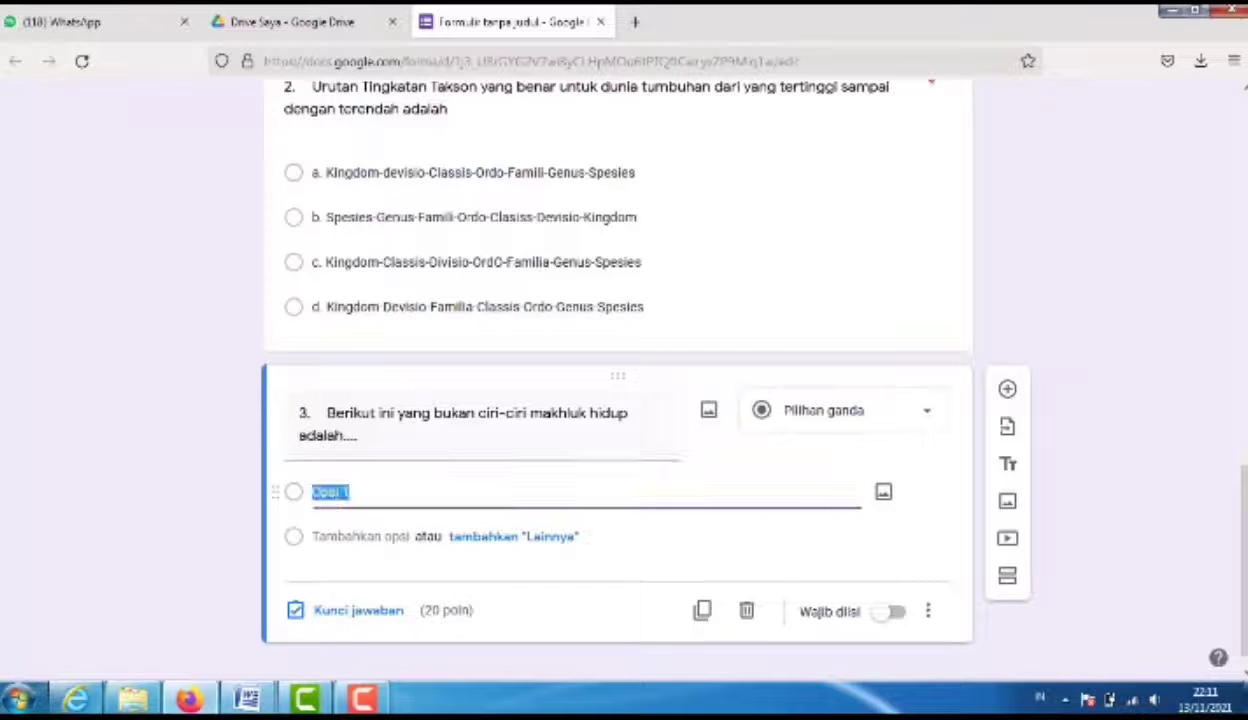
{"action": "key", "text": "BackSpace"}
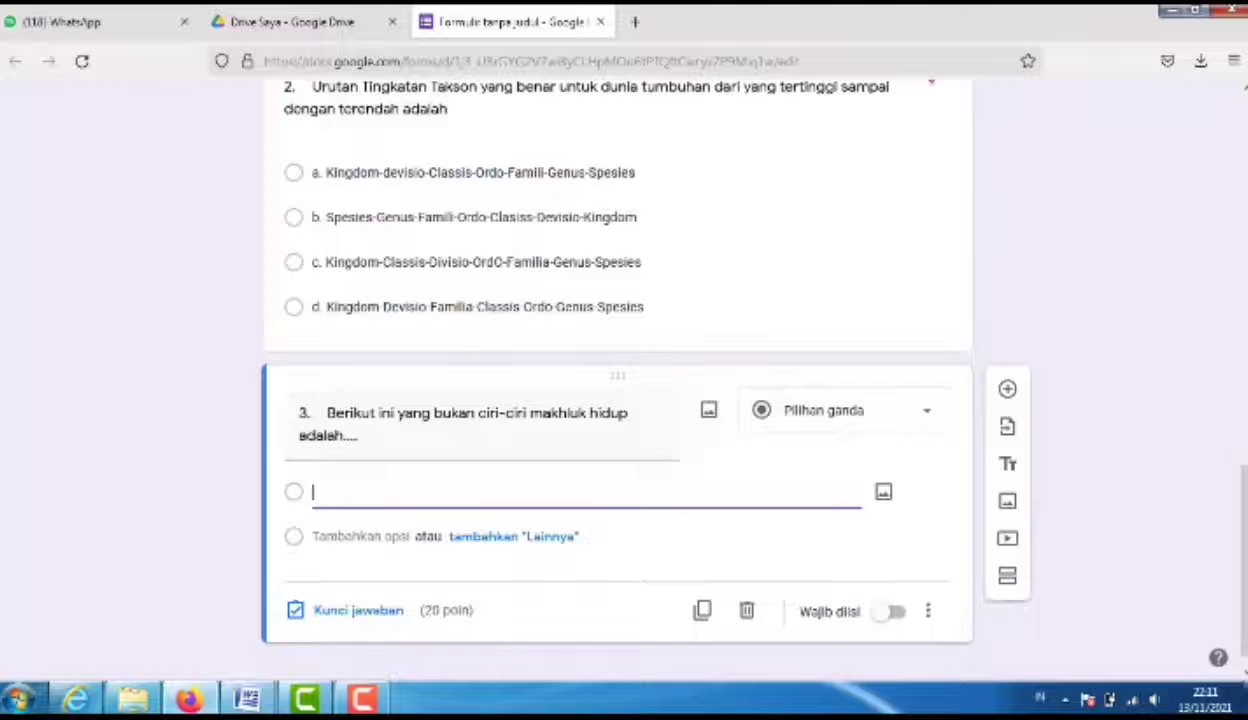
{"action": "left_click", "coordinate": [246, 698]}
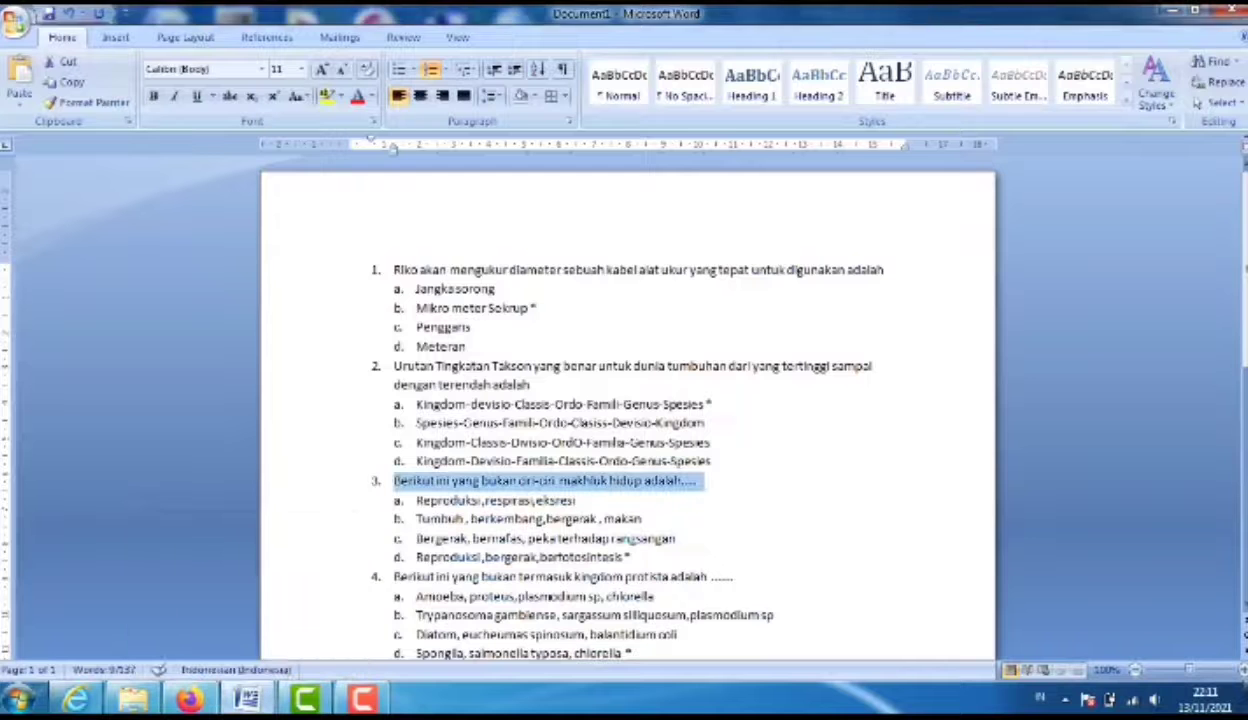
{"action": "left_click_drag", "start_coordinate": [416, 500], "coordinate": [630, 557]}
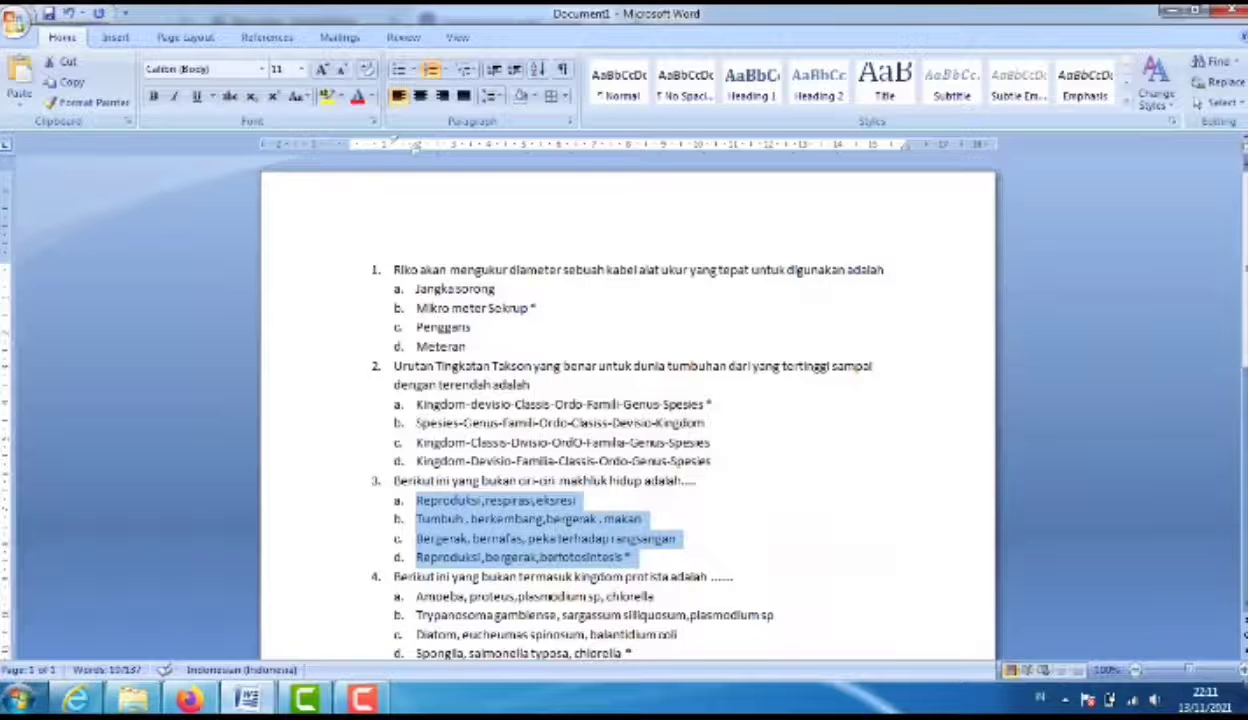
{"action": "mouse_move", "coordinate": [250, 697]}
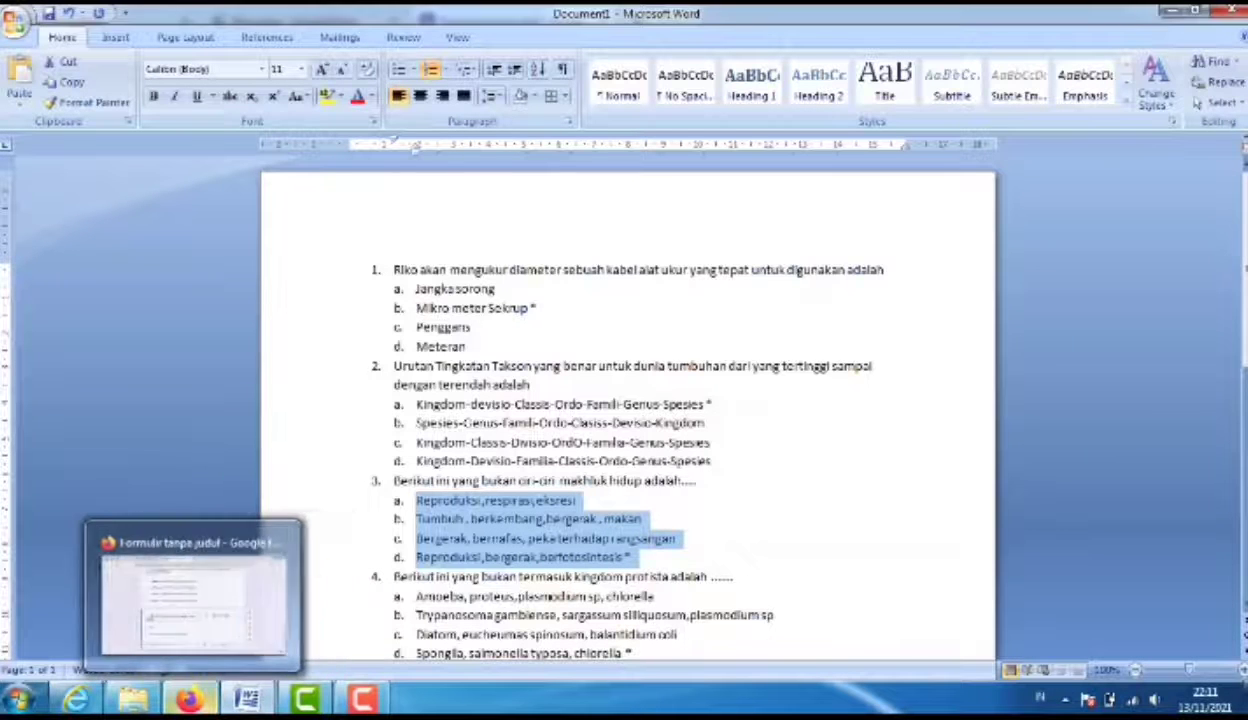
{"action": "left_click", "coordinate": [190, 697]}
{"action": "key", "text": "BackSpace"}
{"action": "key", "text": "BackSpace"}
{"action": "key", "text": "BackSpace"}
{"action": "key", "text": "BackSpace"}
{"action": "key", "text": "BackSpace"}
{"action": "key", "text": "BackSpace"}
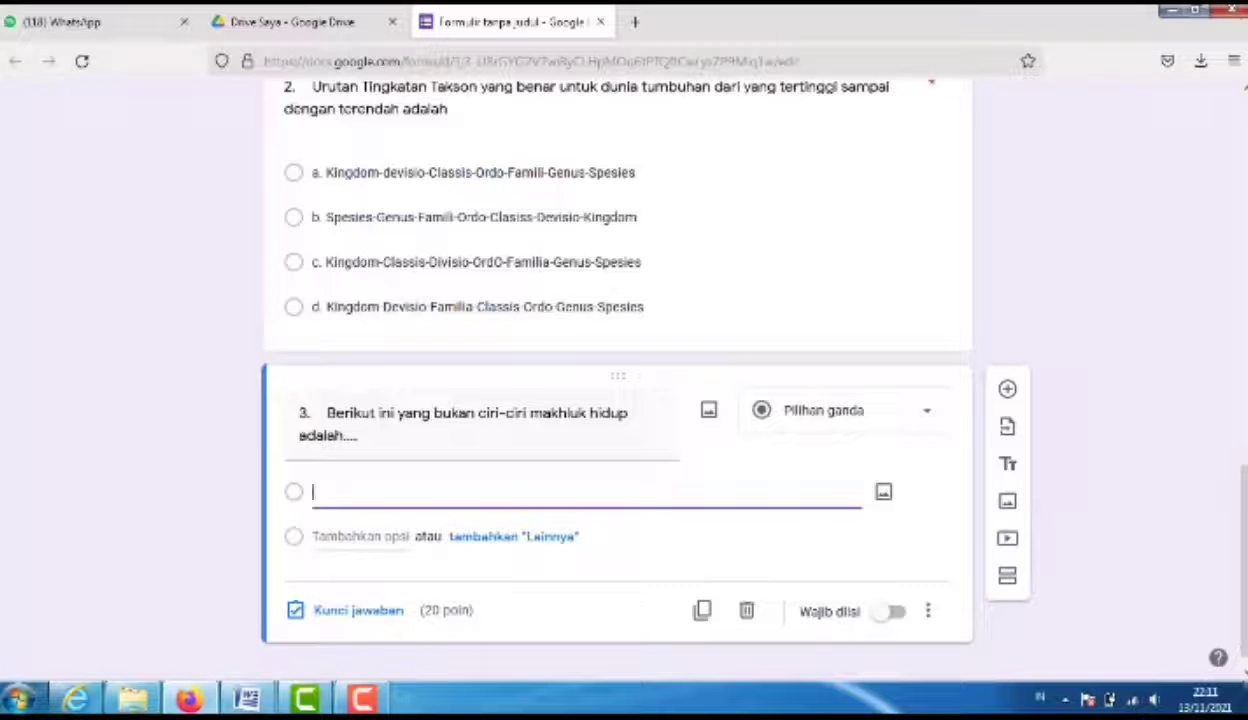
{"action": "type", "text": "a.\tReproduksi ,respirasi,ekskresi b.\tTumbuh , berkembang,bergerak , makan c.\tBergerak, bernafas, peka terhadap rangsangan d.\tReproduksi ,bergerak,berfotosintesis *"}
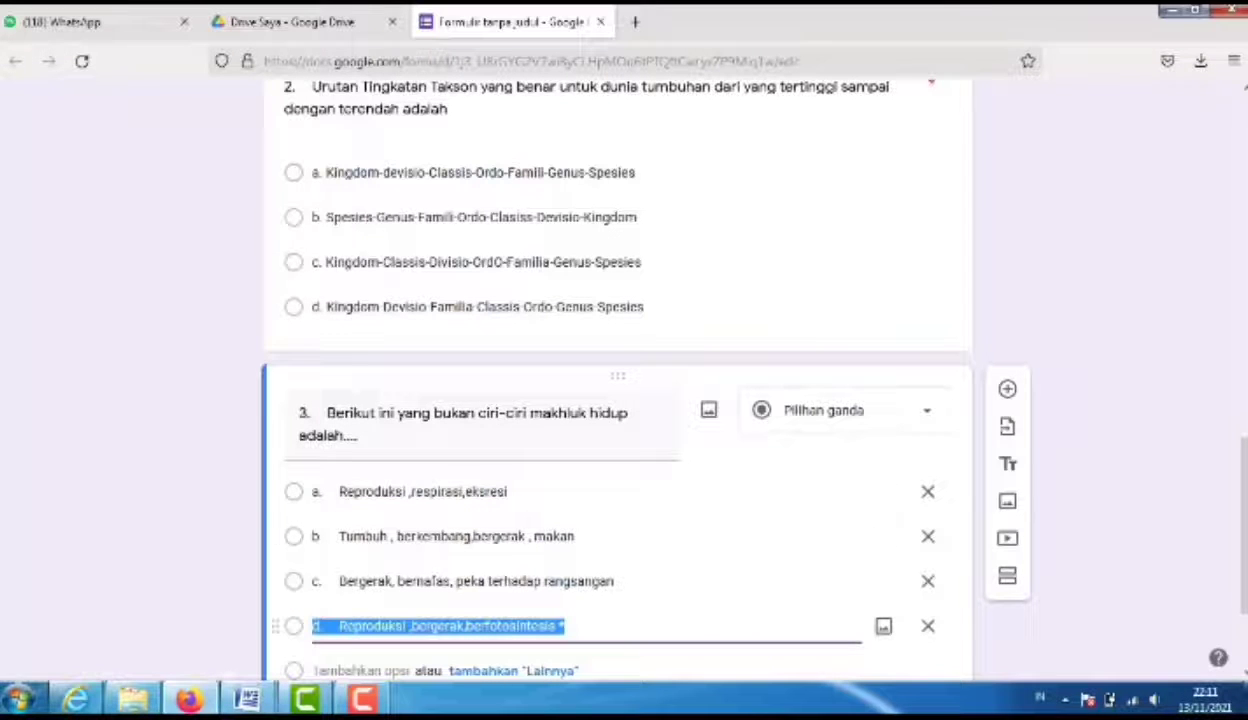
Remove the asterisk from question 3's option d, Reproduksi ,bergerak,berfotosintesis, and mark that option as the correct answer in the answer key.
{"action": "left_click", "coordinate": [567, 626]}
{"action": "key", "text": "BackSpace"}
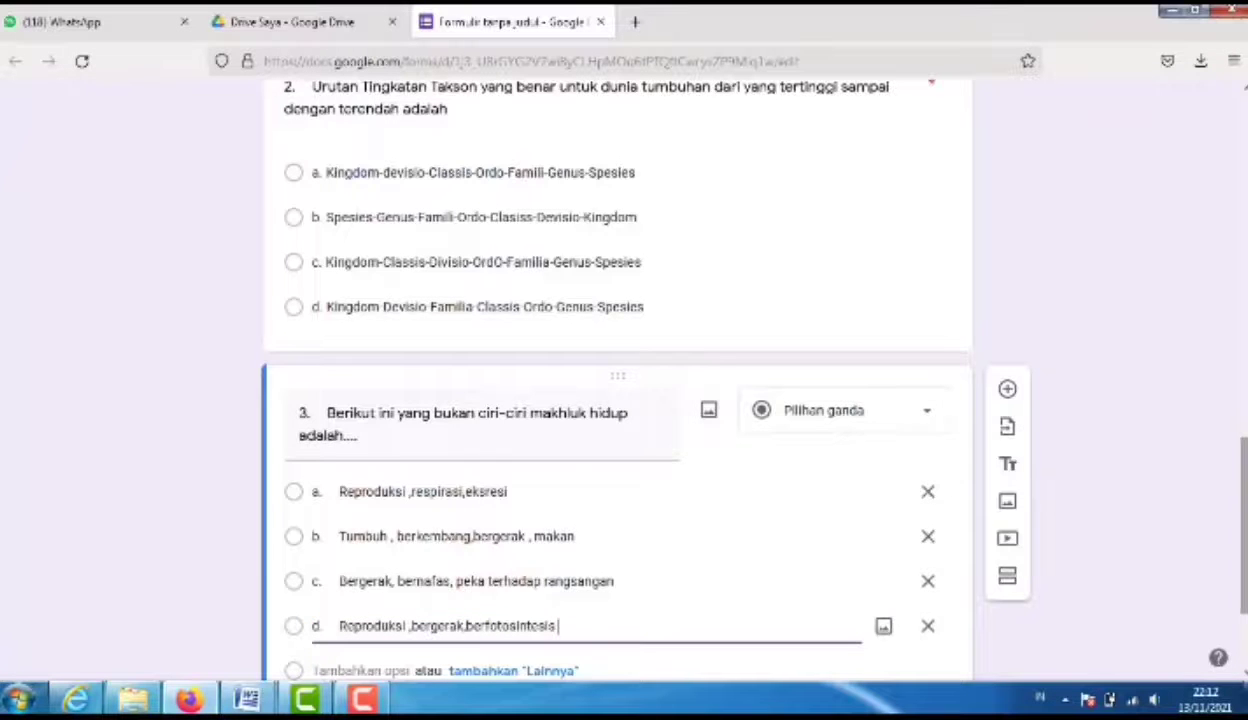
{"action": "scroll", "coordinate": [617, 400], "scroll_direction": "down", "scroll_amount": 3}
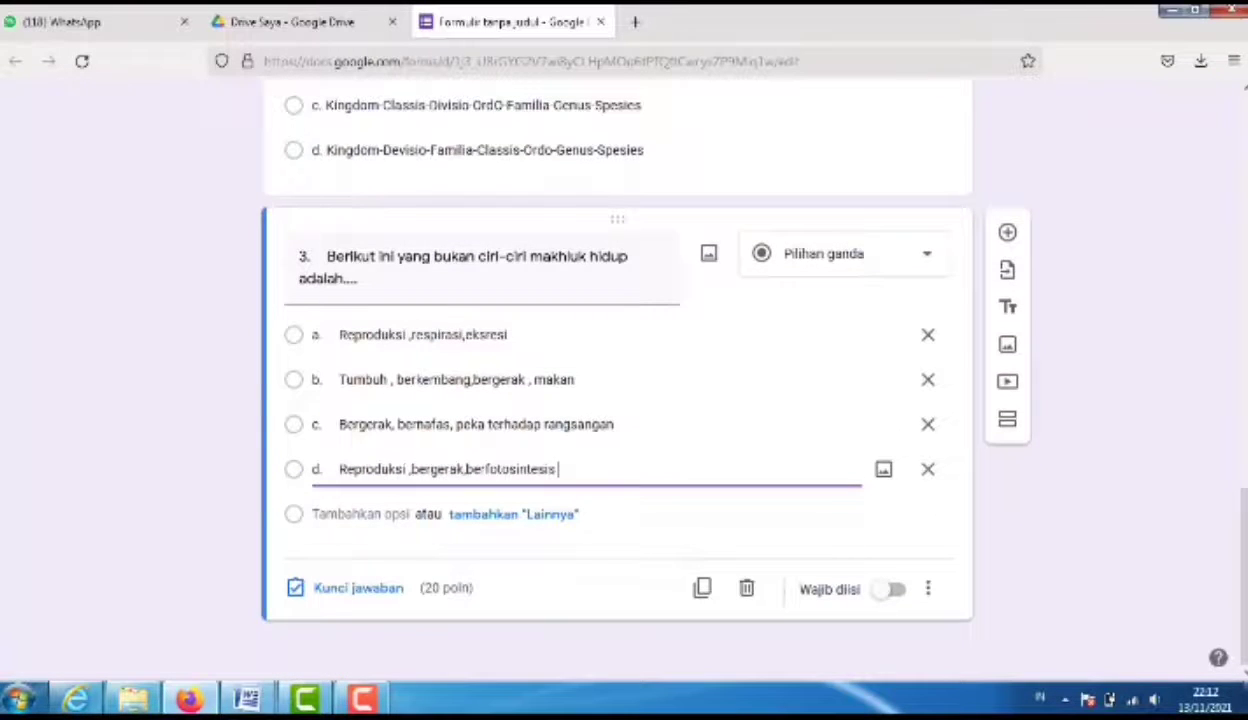
{"action": "left_click", "coordinate": [350, 588]}
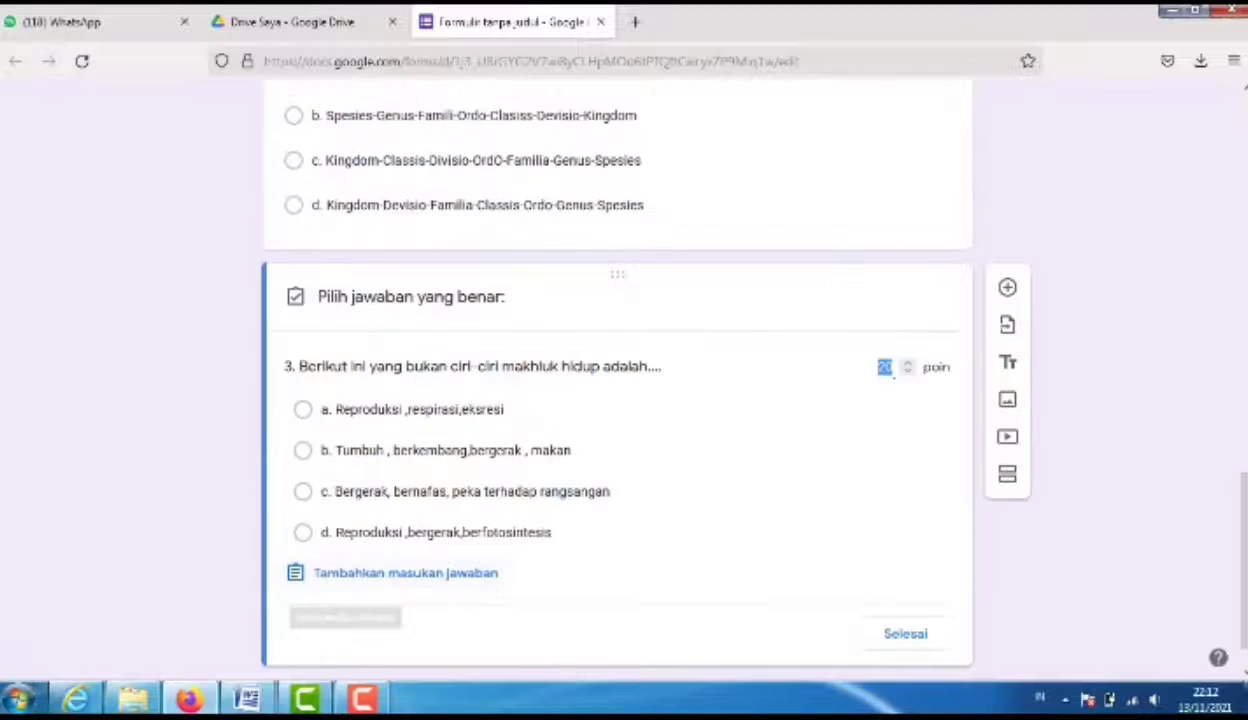
{"action": "left_click", "coordinate": [303, 533]}
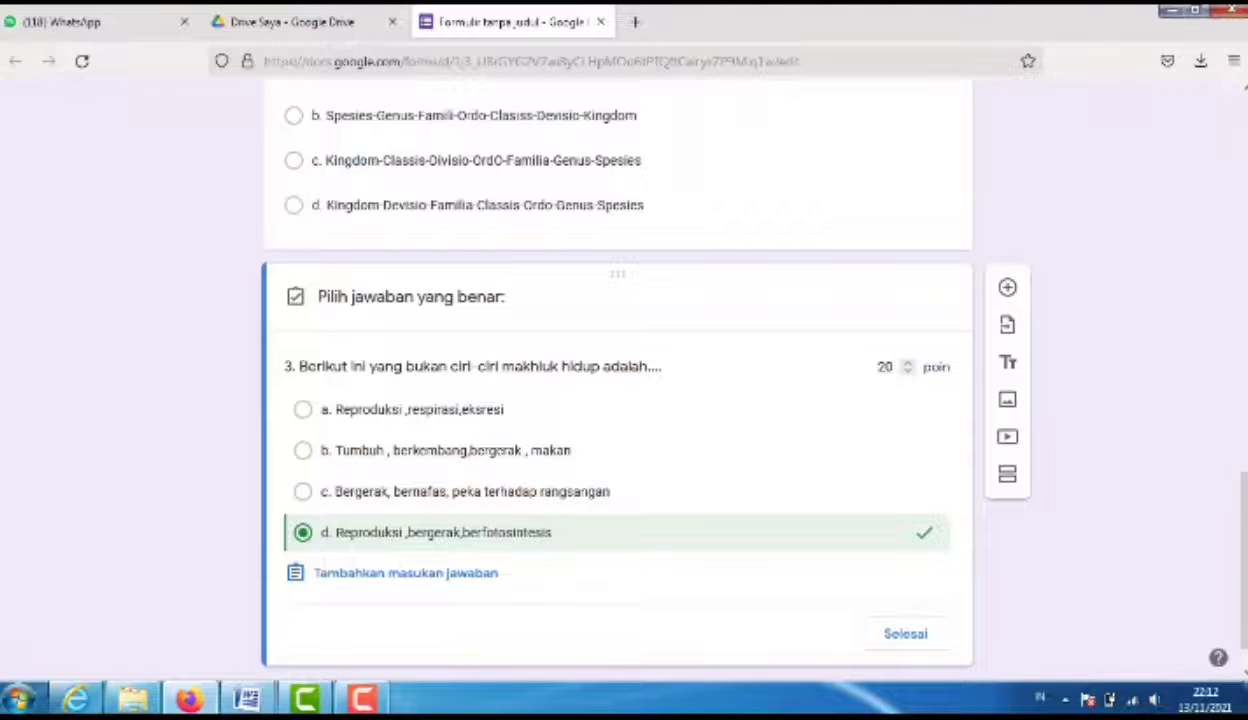
{"action": "left_click", "coordinate": [906, 634]}
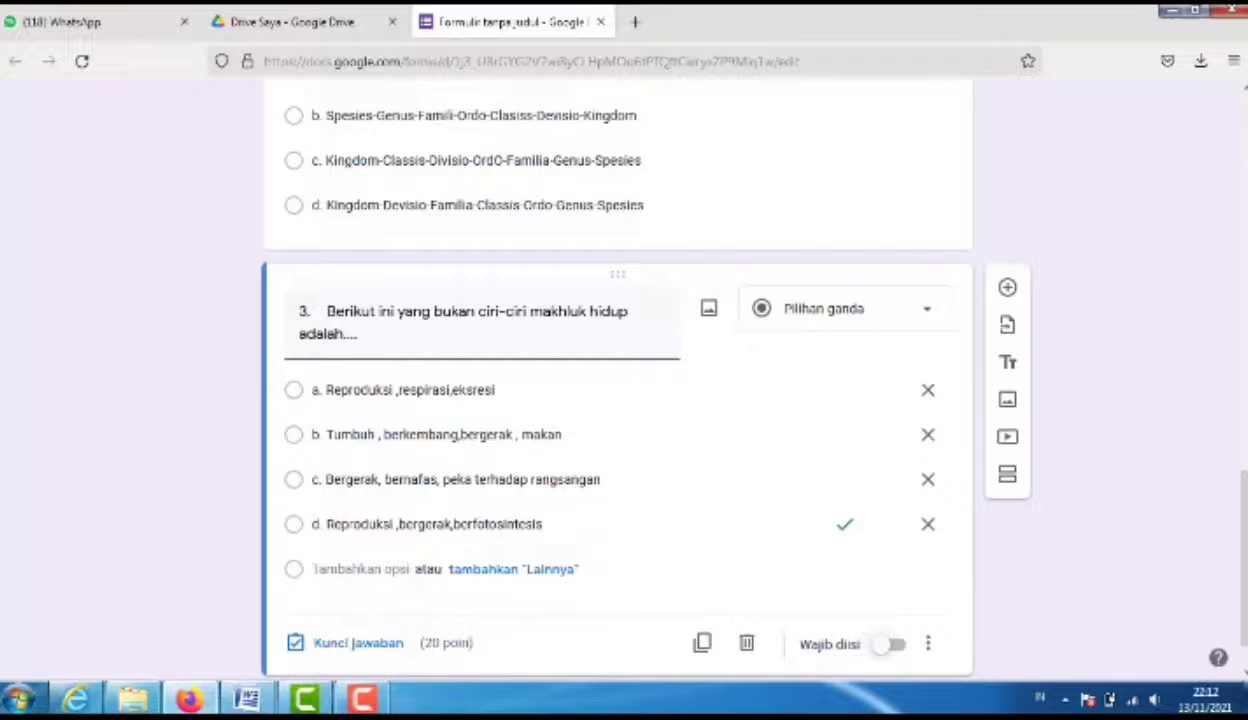
Make question 3 required (Wajib diisi) and add another multiple-choice question below it.
{"action": "left_click", "coordinate": [893, 644]}
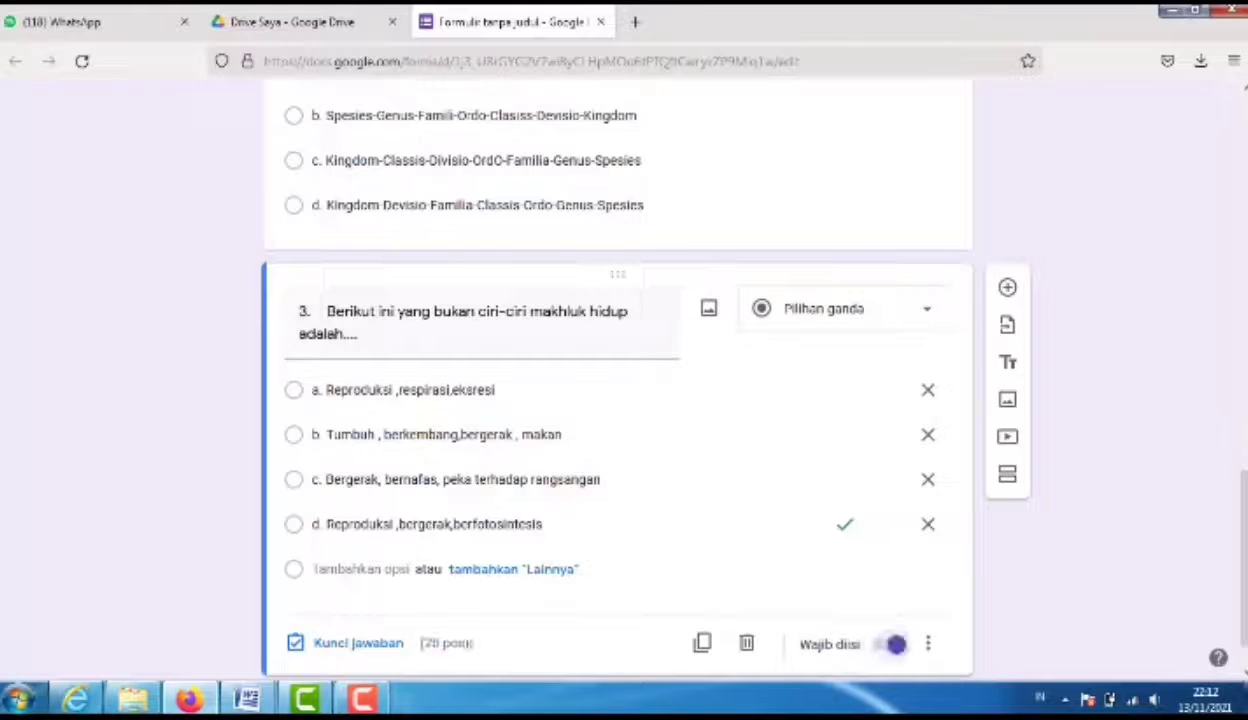
{"action": "scroll", "coordinate": [620, 400], "scroll_direction": "down", "scroll_amount": 1}
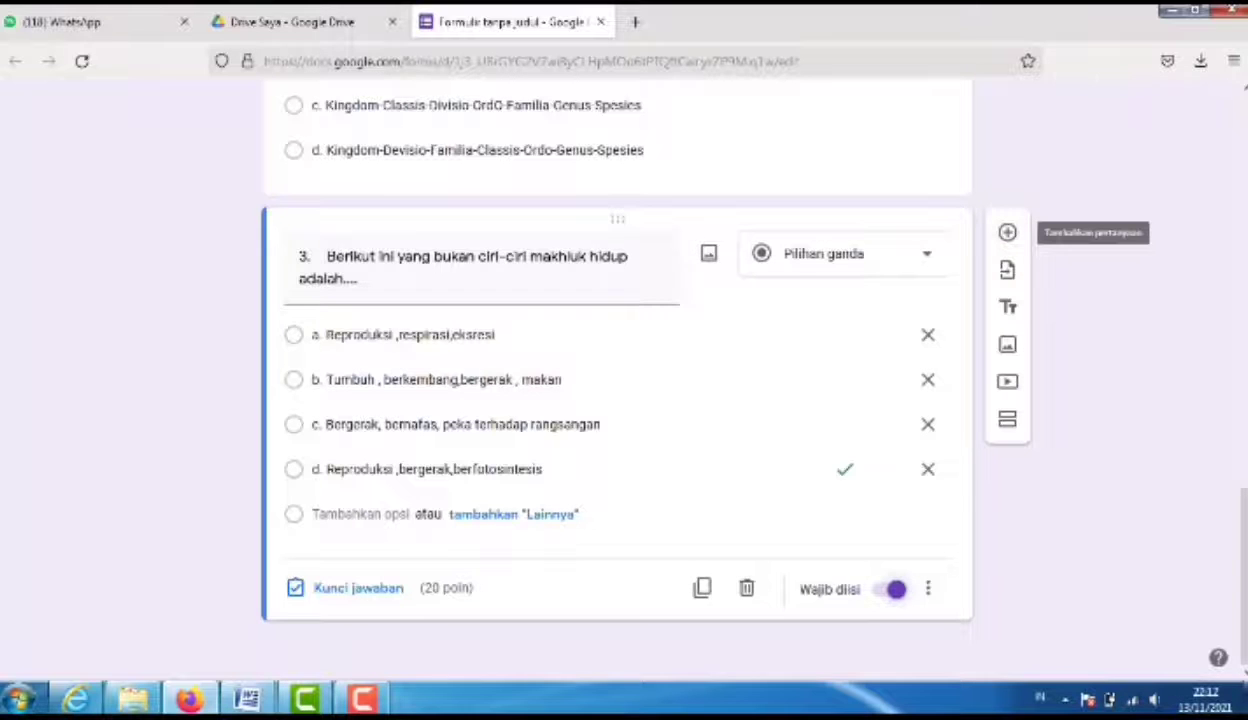
{"action": "left_click", "coordinate": [1007, 232]}
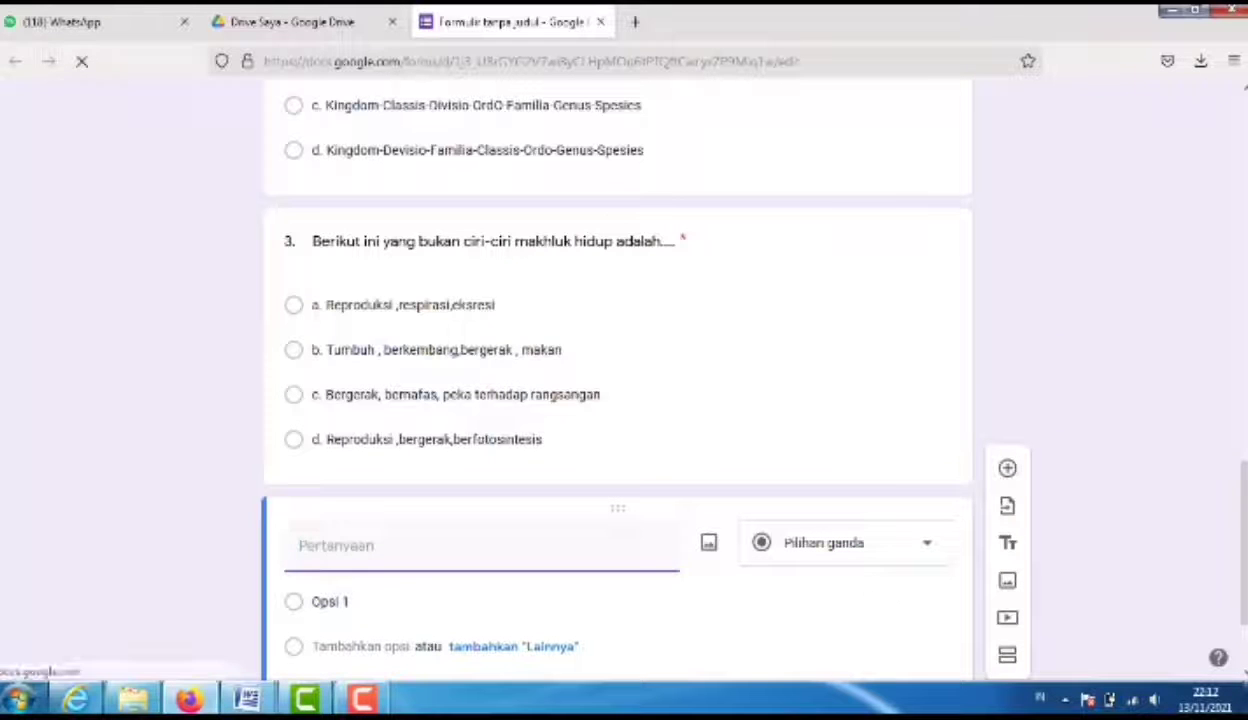
Copy question 4, "Berikut ini yang bukan termasuk kingdom protista adalah ......", from the Word document into the new question's title.
{"action": "mouse_move", "coordinate": [247, 698]}
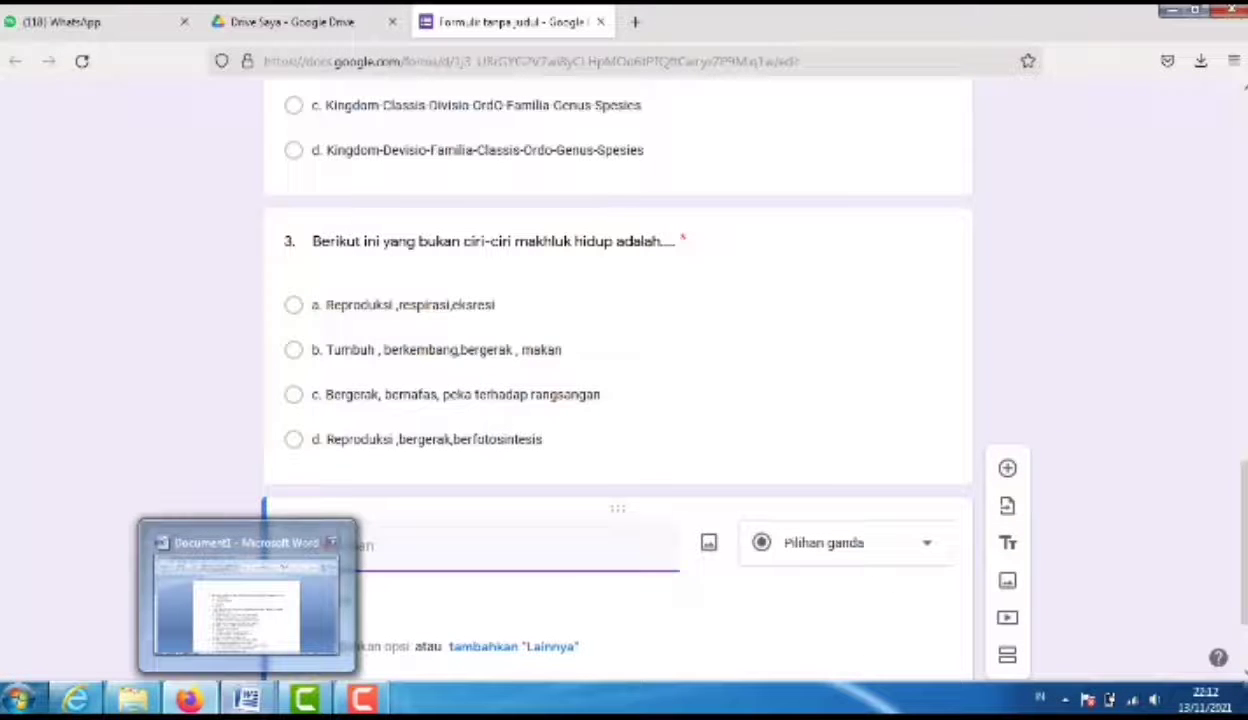
{"action": "left_click", "coordinate": [245, 600]}
{"action": "left_click", "coordinate": [583, 557]}
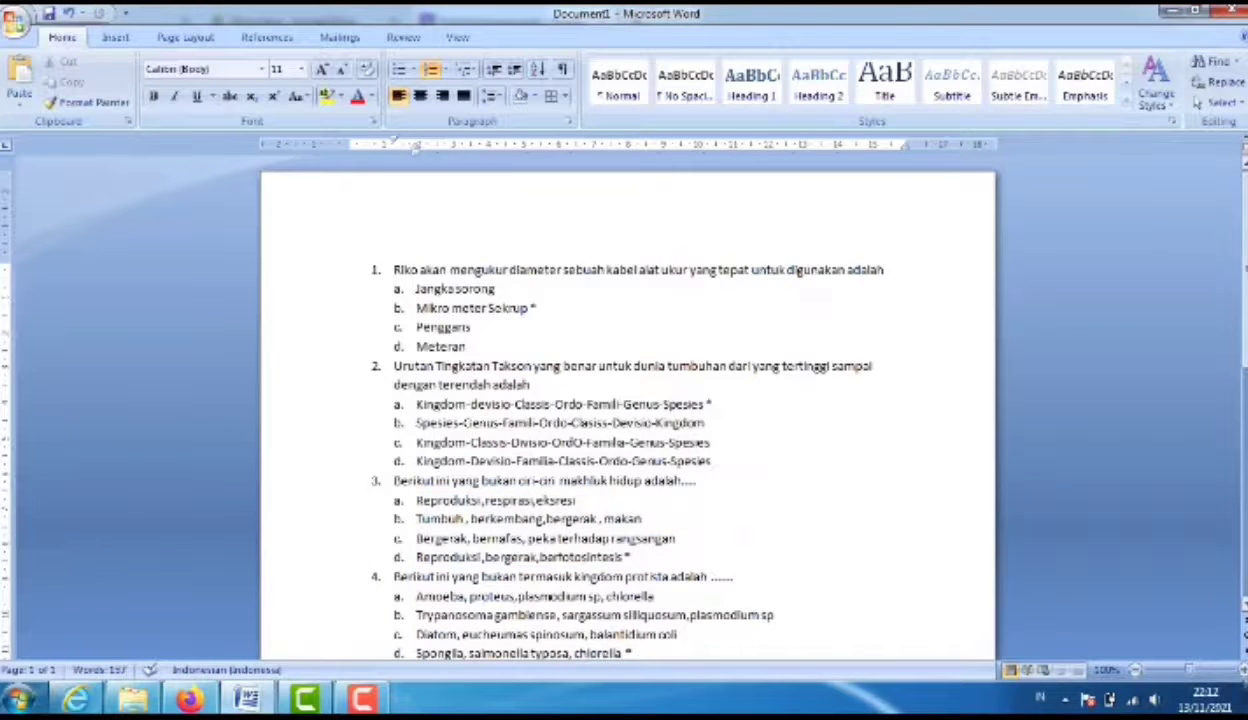
{"action": "scroll", "coordinate": [628, 420], "scroll_direction": "down", "scroll_amount": 2}
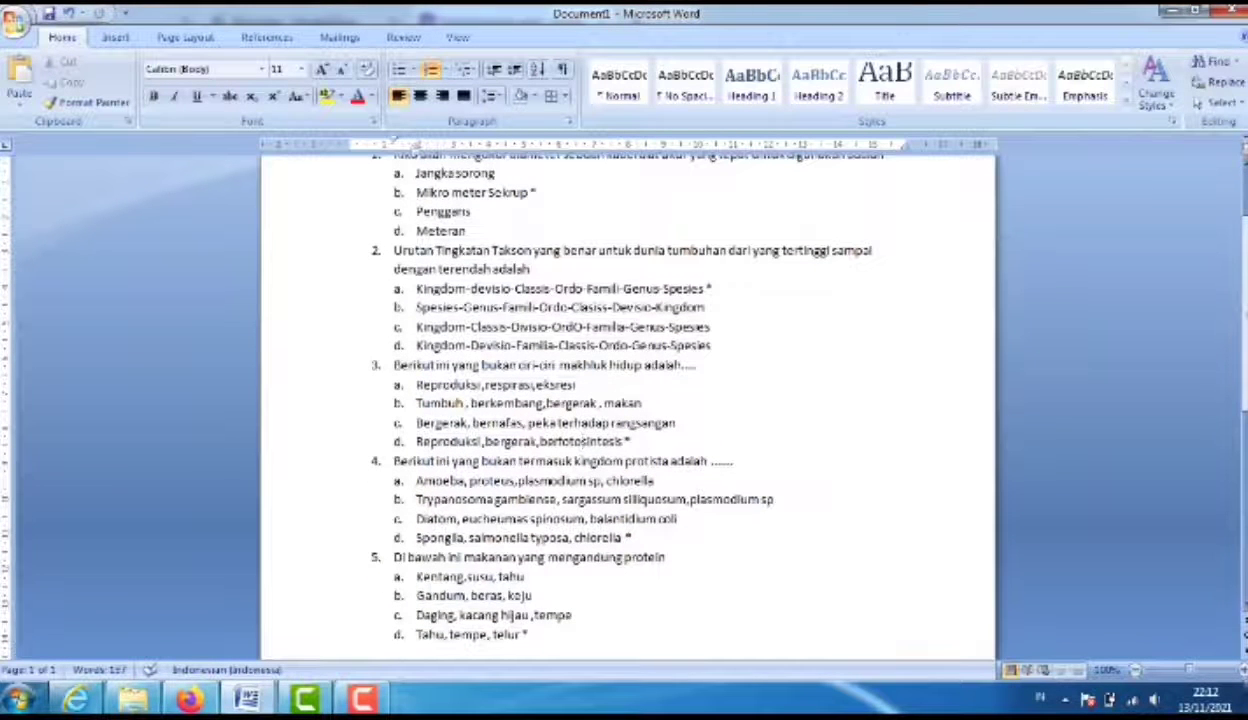
{"action": "left_click_drag", "start_coordinate": [394, 461], "coordinate": [738, 461]}
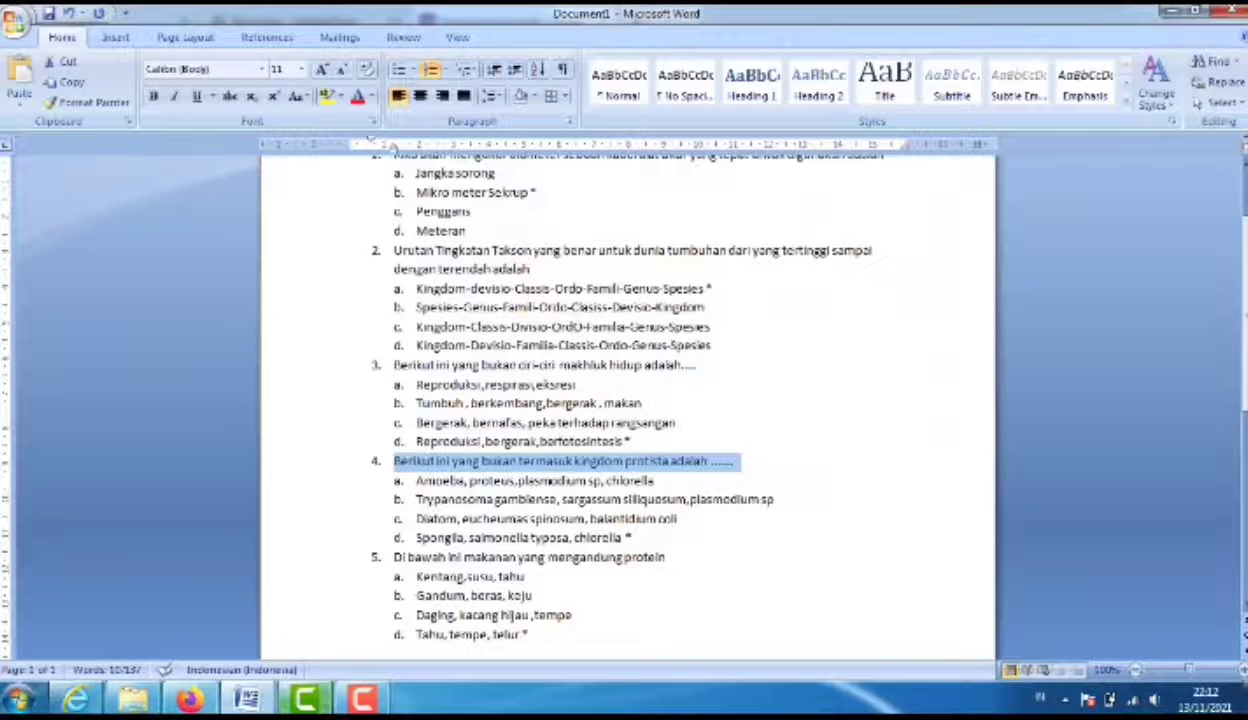
{"action": "mouse_move", "coordinate": [272, 690]}
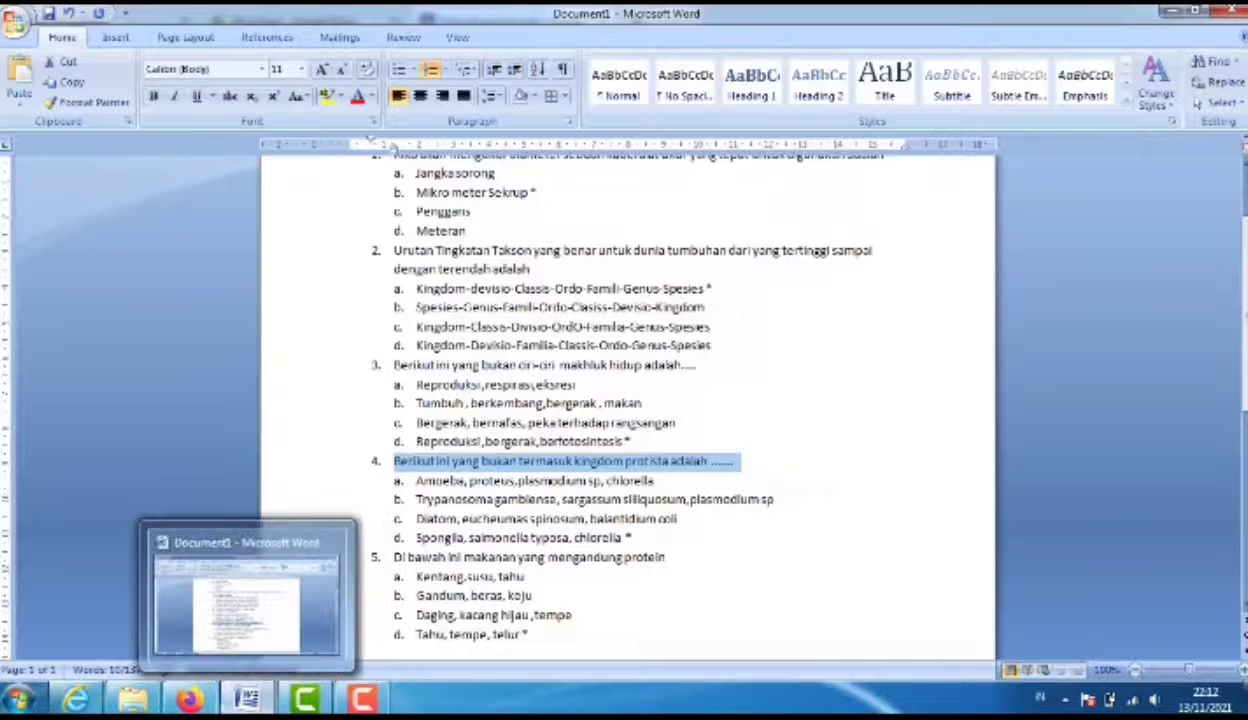
{"action": "left_click", "coordinate": [190, 697]}
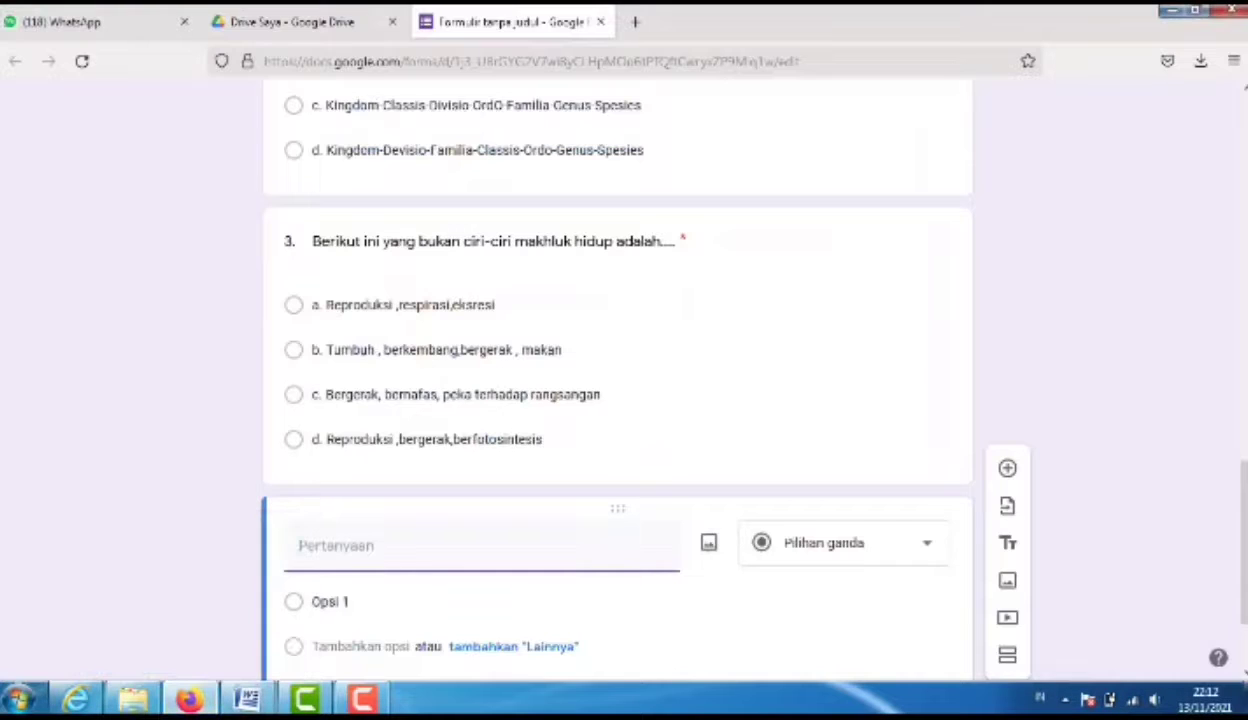
{"action": "type", "text": "4. Berikut ini yang bukan termasuk kingdom protista adalah ......"}
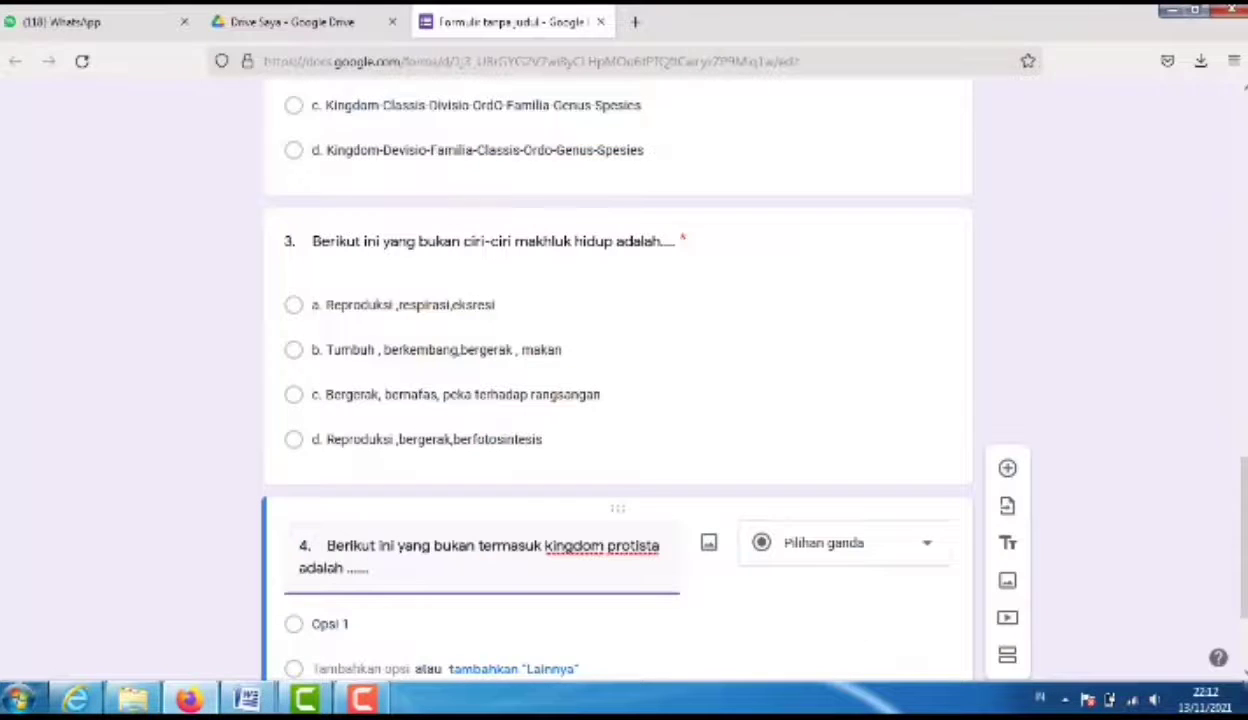
Copy question 4's four options, from Amoeba, proteus,plasmodium sp, chlorella to the asterisked option d, from the Word document into its answer options.
{"action": "left_click_drag", "start_coordinate": [1243, 540], "coordinate": [1243, 585]}
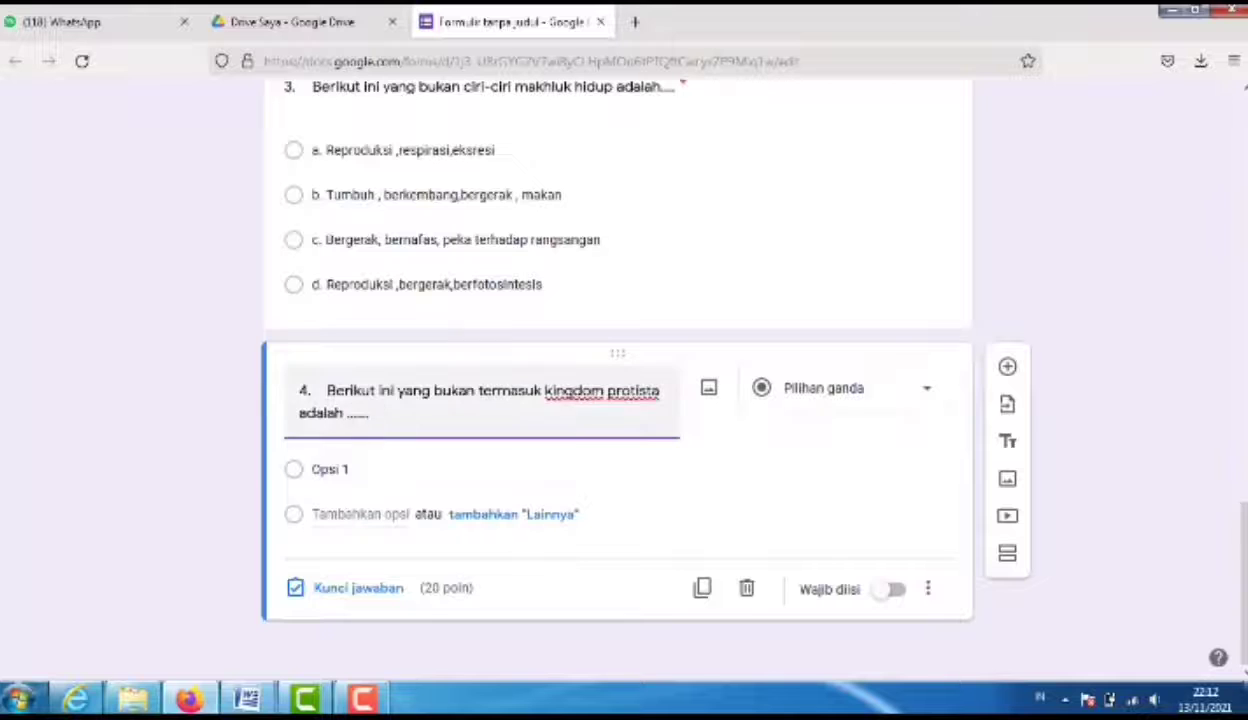
{"action": "left_click", "coordinate": [330, 469]}
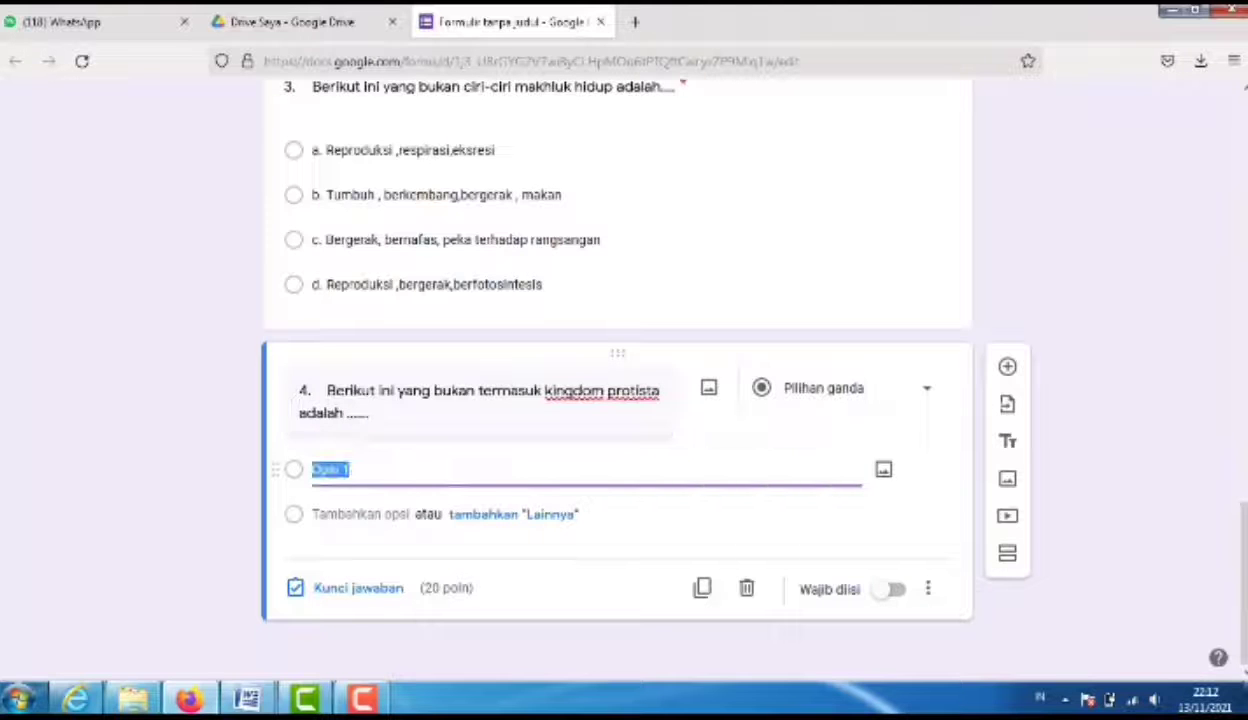
{"action": "key", "text": "BackSpace"}
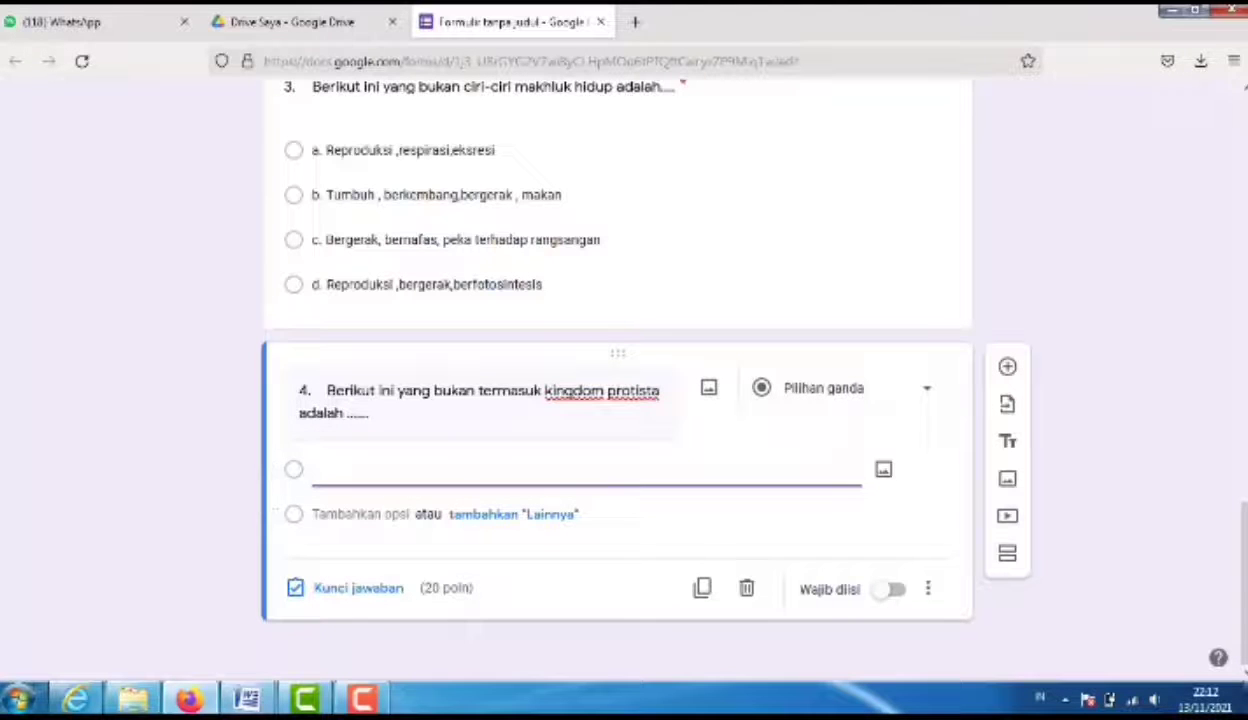
{"action": "mouse_move", "coordinate": [246, 697]}
{"action": "left_click", "coordinate": [246, 605]}
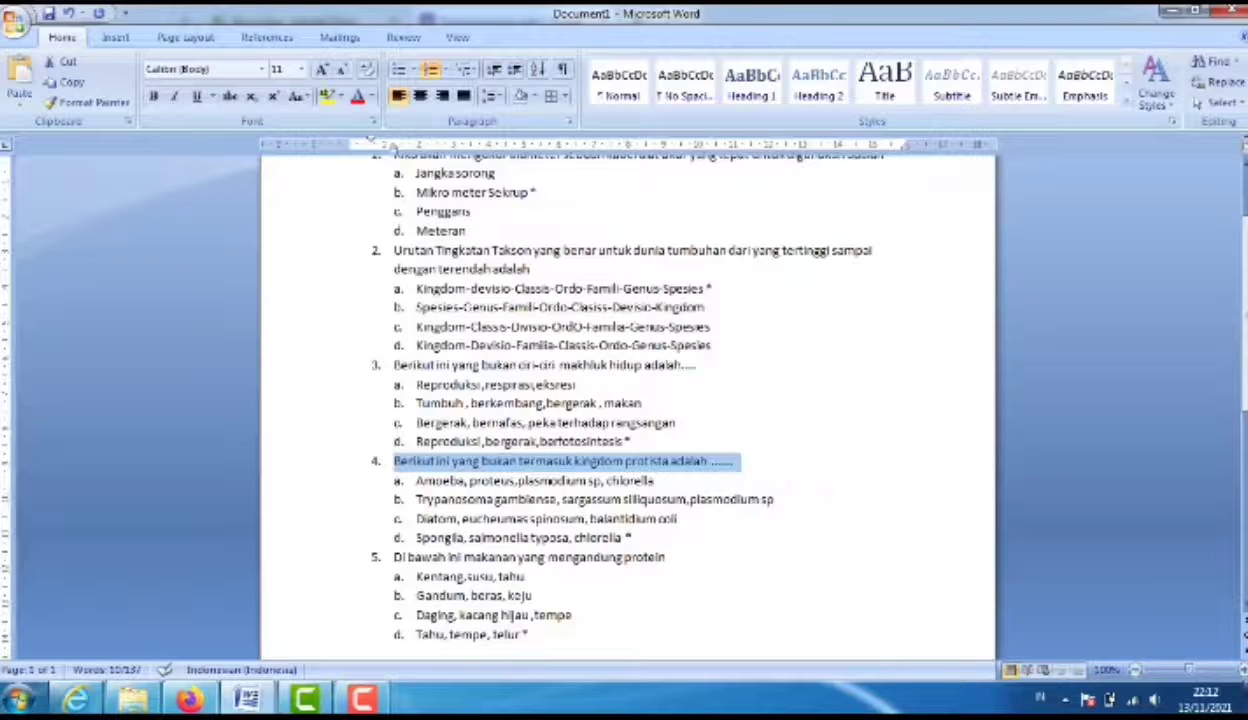
{"action": "left_click_drag", "start_coordinate": [416, 481], "coordinate": [636, 539]}
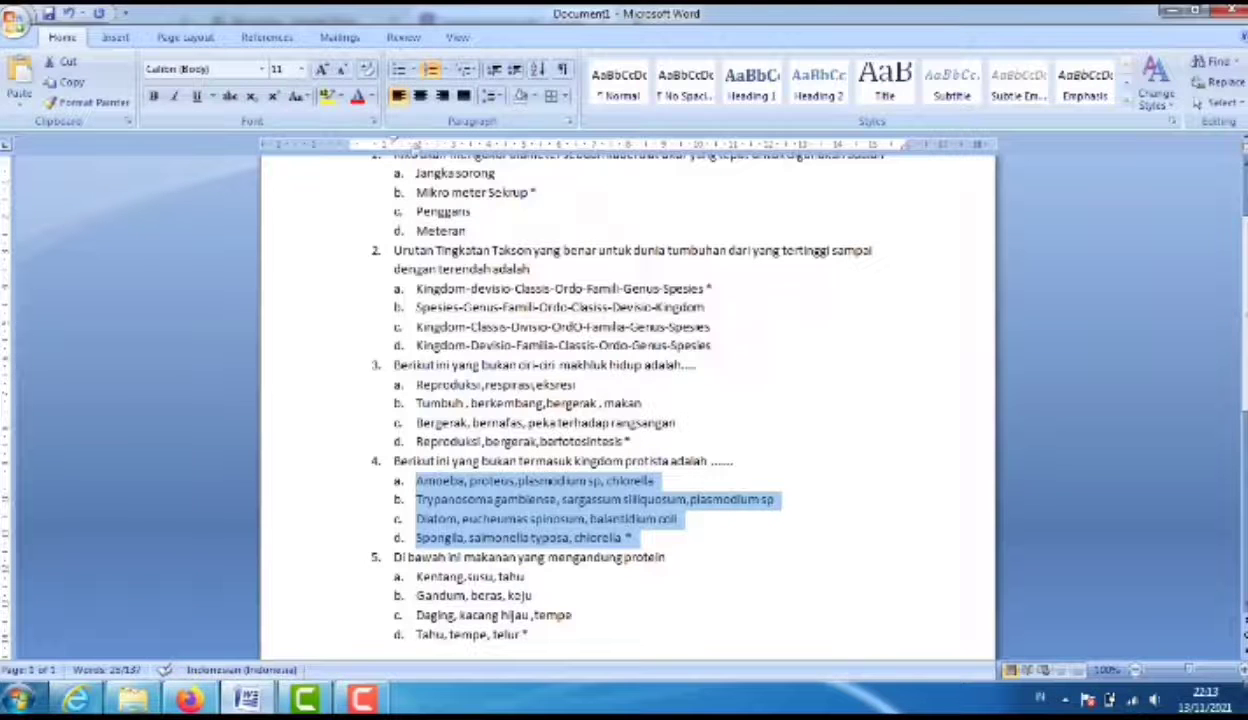
{"action": "left_click", "coordinate": [189, 698]}
{"action": "left_click", "coordinate": [348, 469]}
{"action": "key", "text": "BackSpace"}
{"action": "key", "text": "BackSpace"}
{"action": "key", "text": "BackSpace"}
{"action": "key", "text": "BackSpace"}
{"action": "key", "text": "BackSpace"}
{"action": "key", "text": "BackSpace"}
{"action": "type", "text": "a.\tAmoeba, proteus,plasmodium sp, chlorella b.\tTrypanosoma gambiense, sargassum siliquosum,plasmodium sp c.\tDiatom, eucheumas spinosum, balantidium coli d.\tSpongila, salmonella typosa, chlorella"}
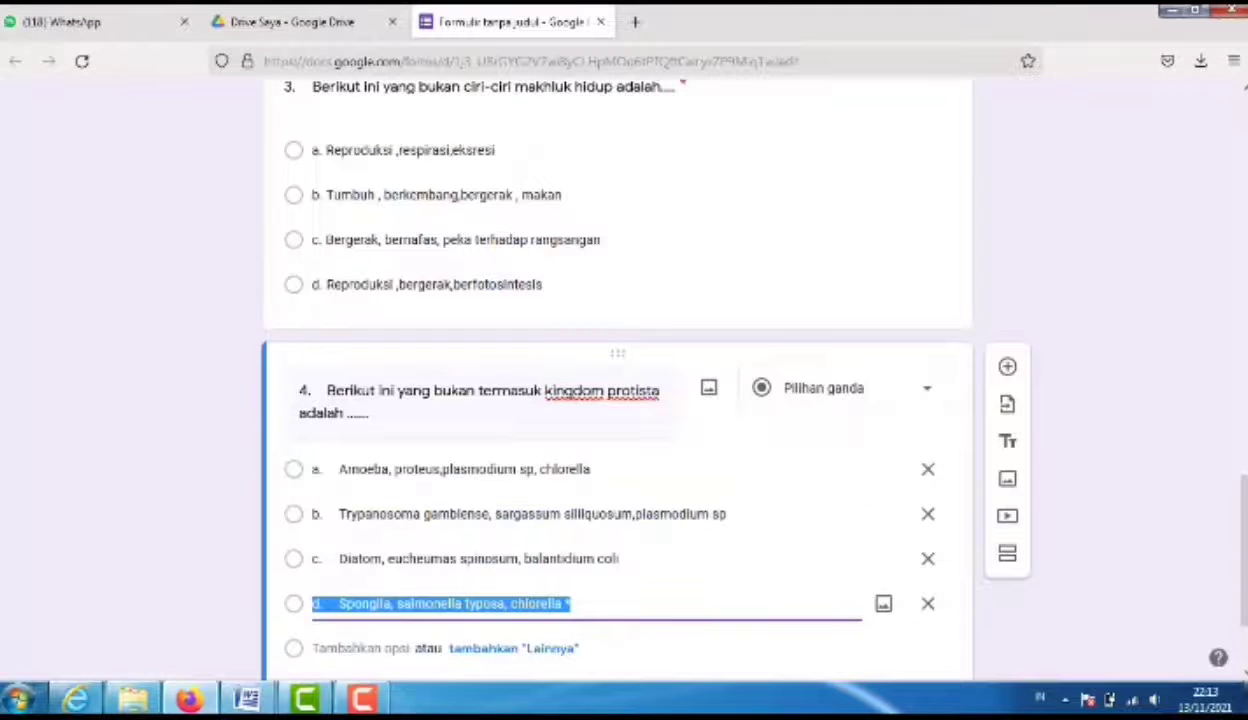
Remove the asterisk from question 4's option d and mark that option as the correct answer in the answer key.
{"action": "key", "text": "End"}
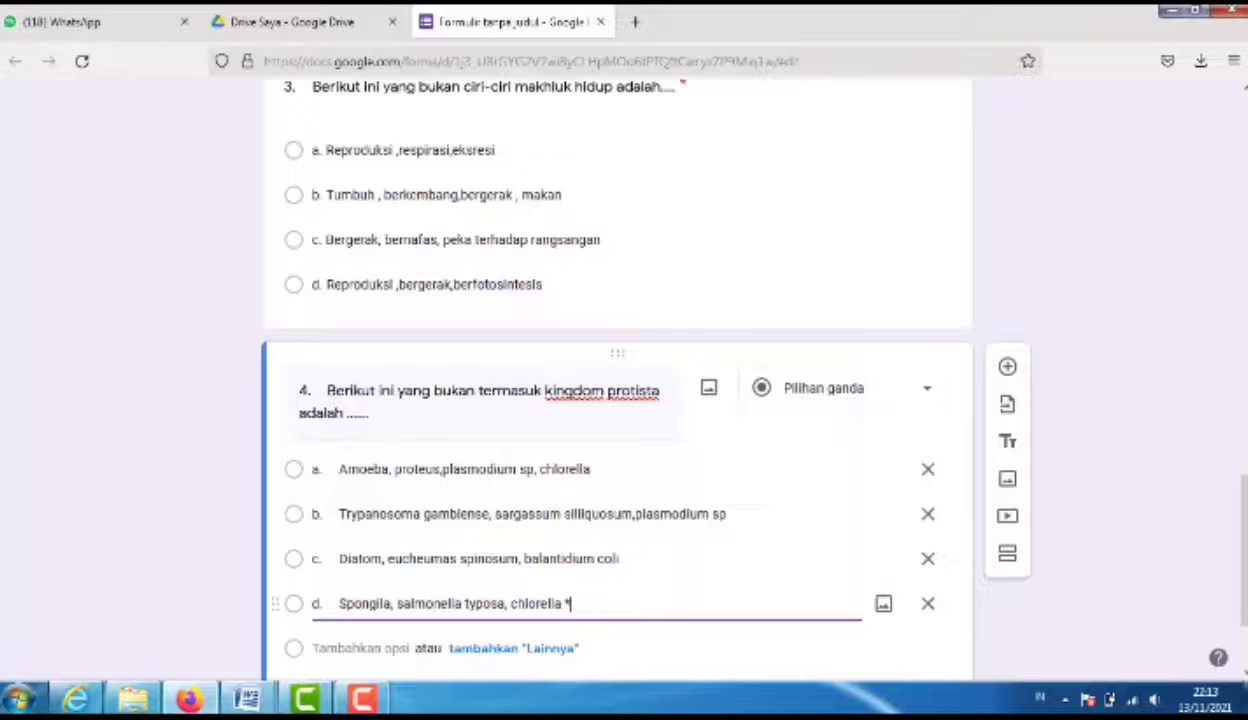
{"action": "key", "text": "BackSpace"}
{"action": "key", "text": "BackSpace"}
{"action": "scroll", "coordinate": [617, 400], "scroll_direction": "down", "scroll_amount": 2}
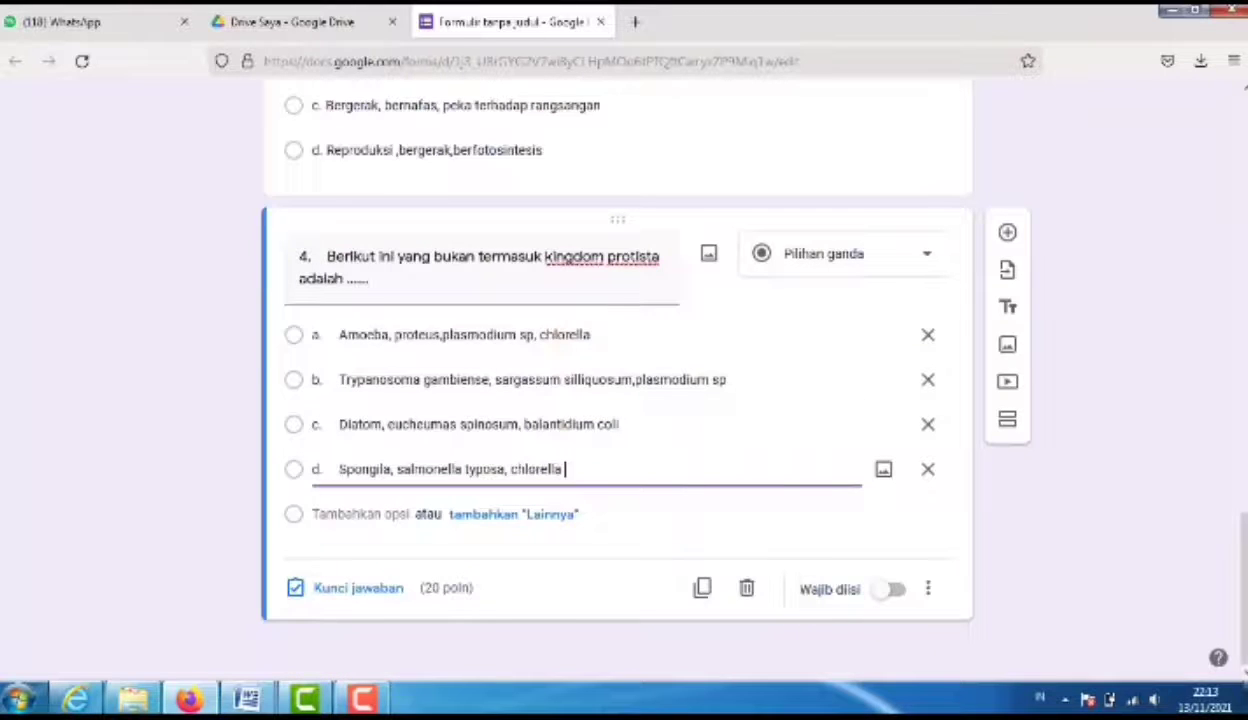
{"action": "left_click", "coordinate": [358, 588]}
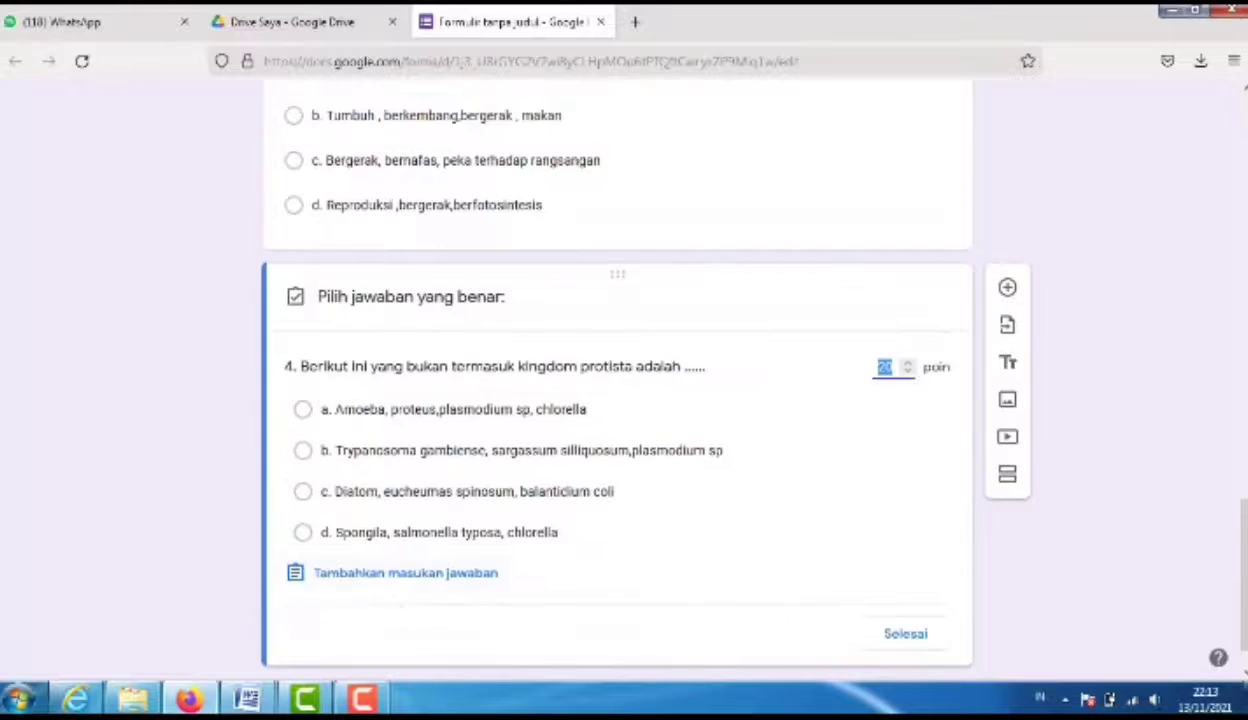
{"action": "left_click", "coordinate": [303, 533]}
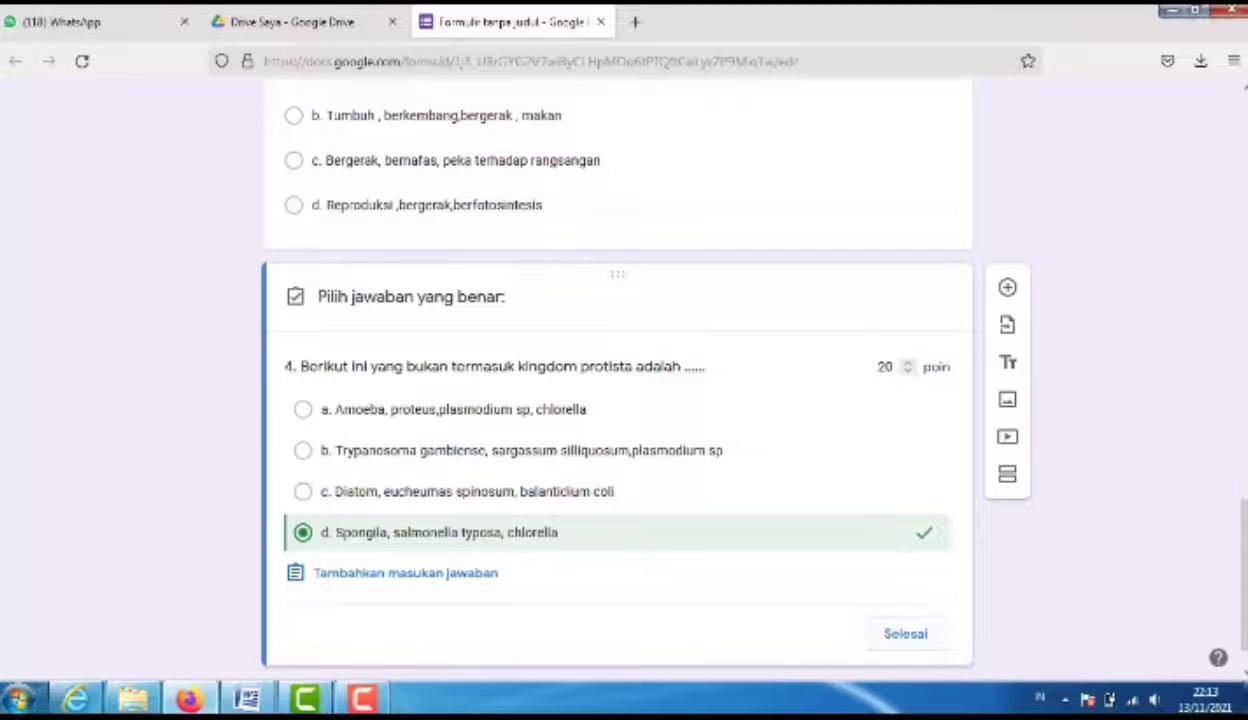
{"action": "left_click", "coordinate": [905, 633]}
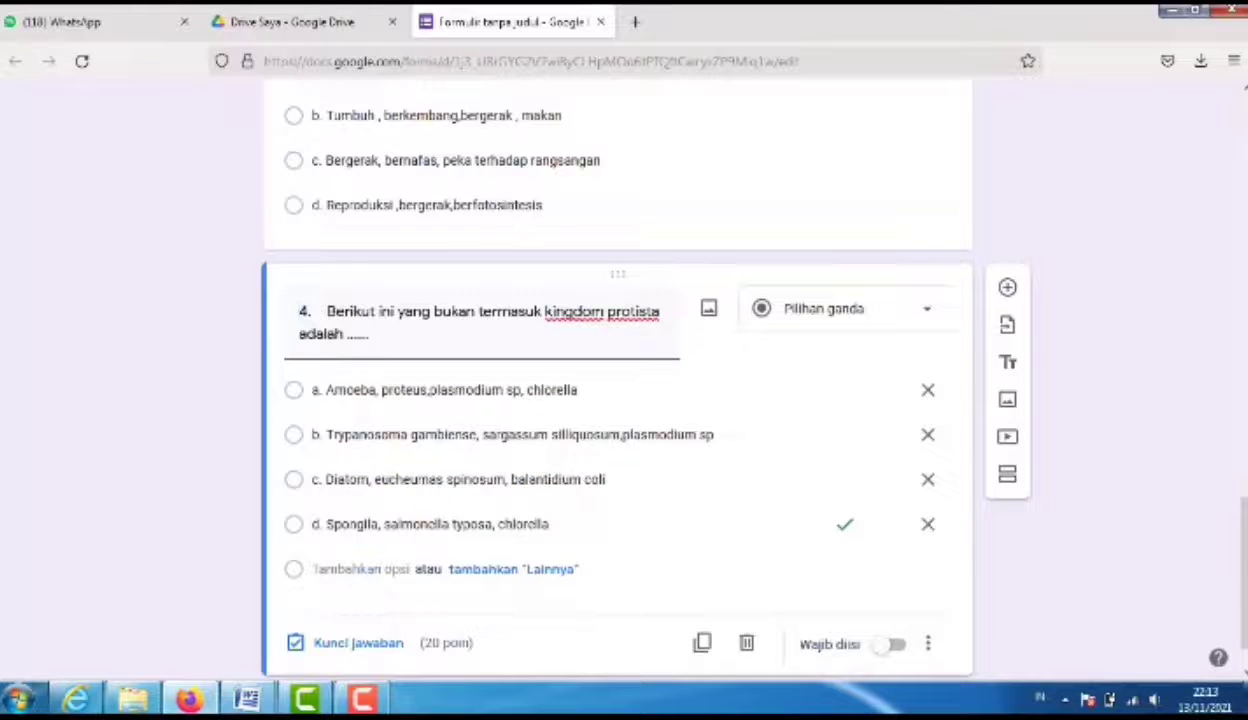
Make question 4 required (Wajib diisi) and add another multiple-choice question below it.
{"action": "left_click", "coordinate": [889, 645]}
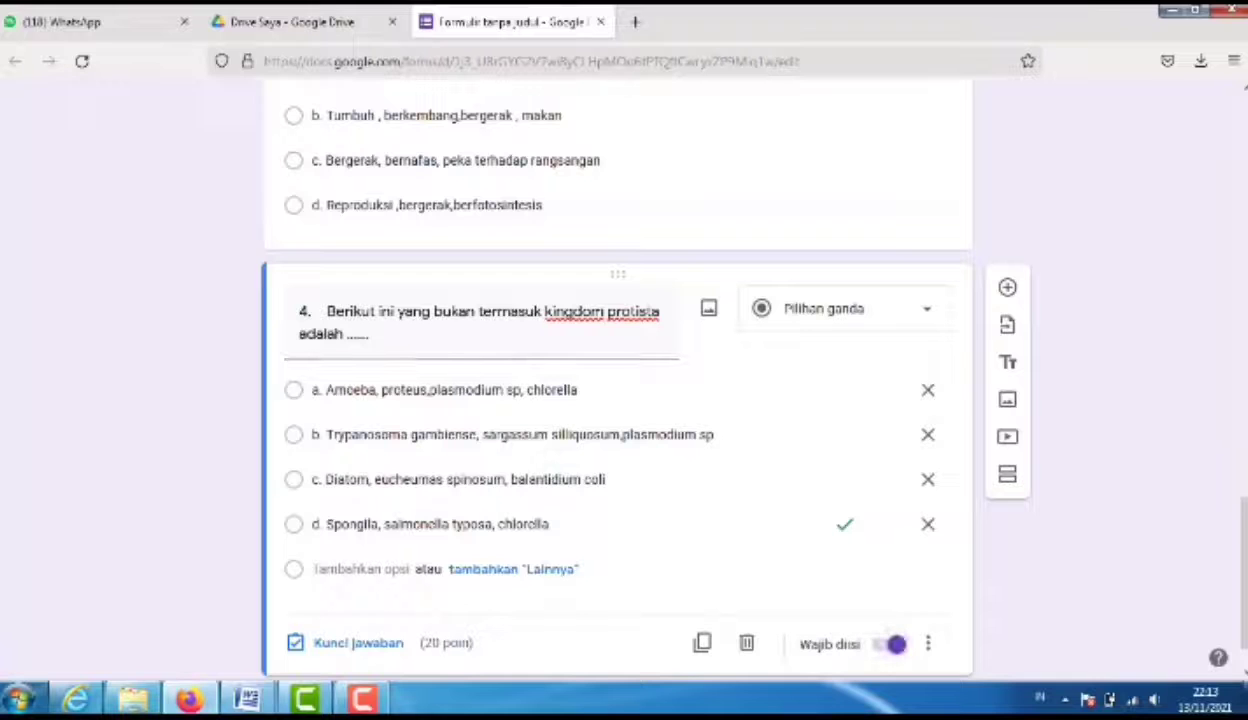
{"action": "scroll", "coordinate": [871, 635], "scroll_direction": "down", "scroll_amount": 1}
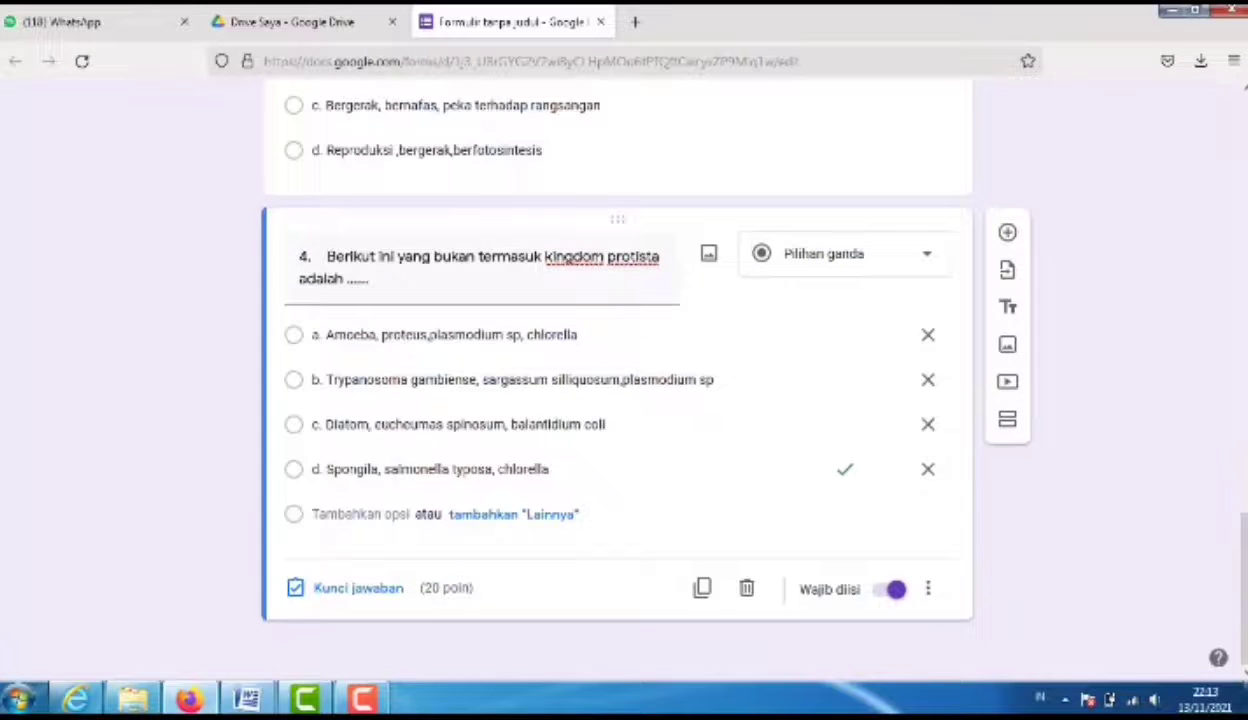
{"action": "left_click", "coordinate": [1007, 232]}
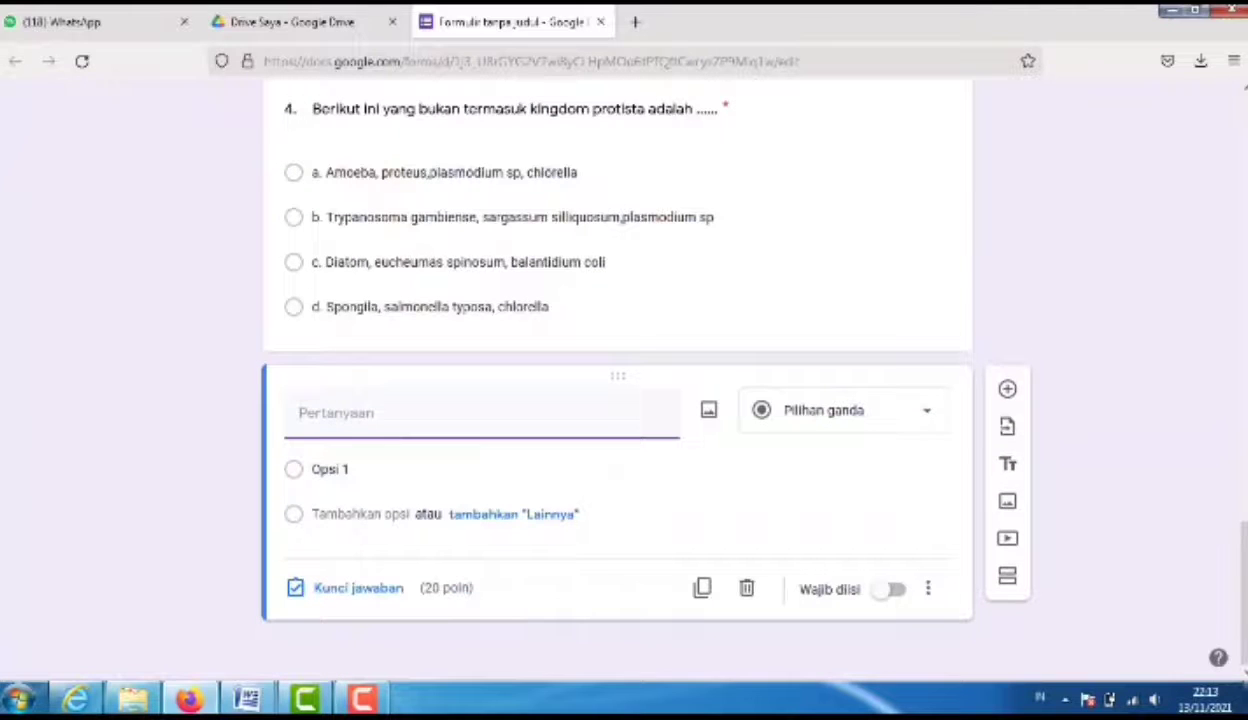
Copy question 5, "Di bawah ini makanan yang mengandung protein", from the Word document into the new question's title.
{"action": "mouse_move", "coordinate": [247, 698]}
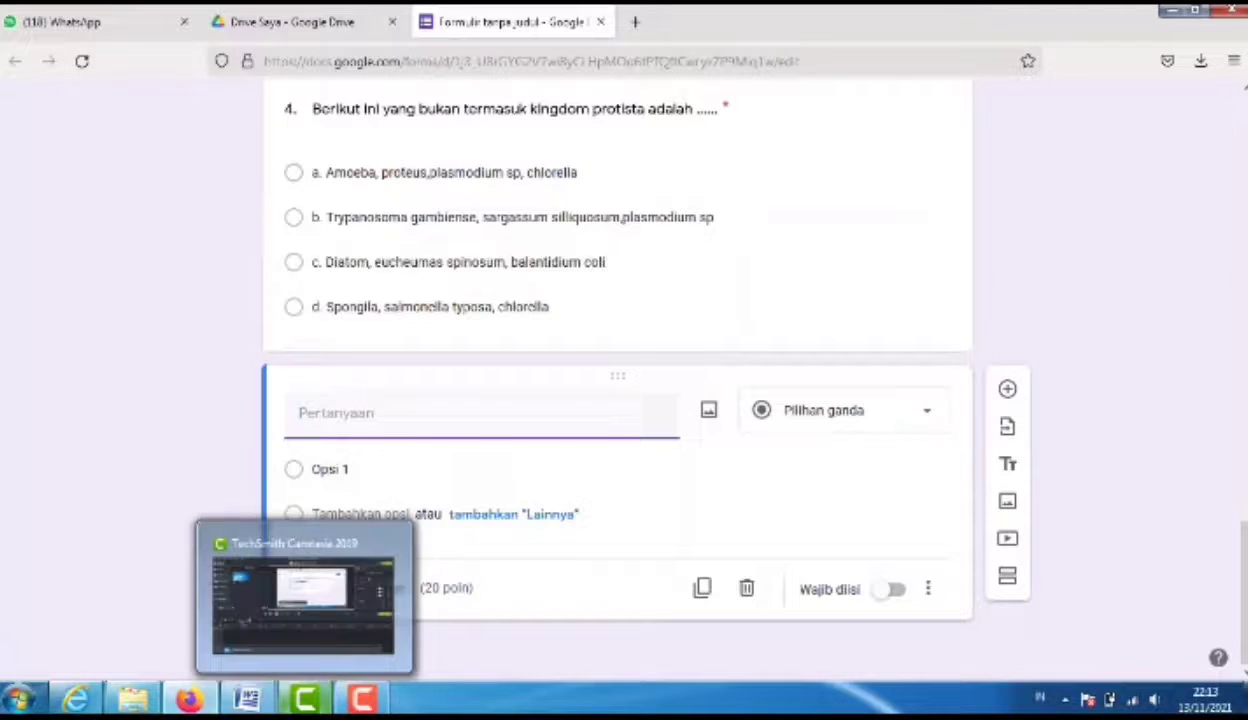
{"action": "left_click", "coordinate": [263, 600]}
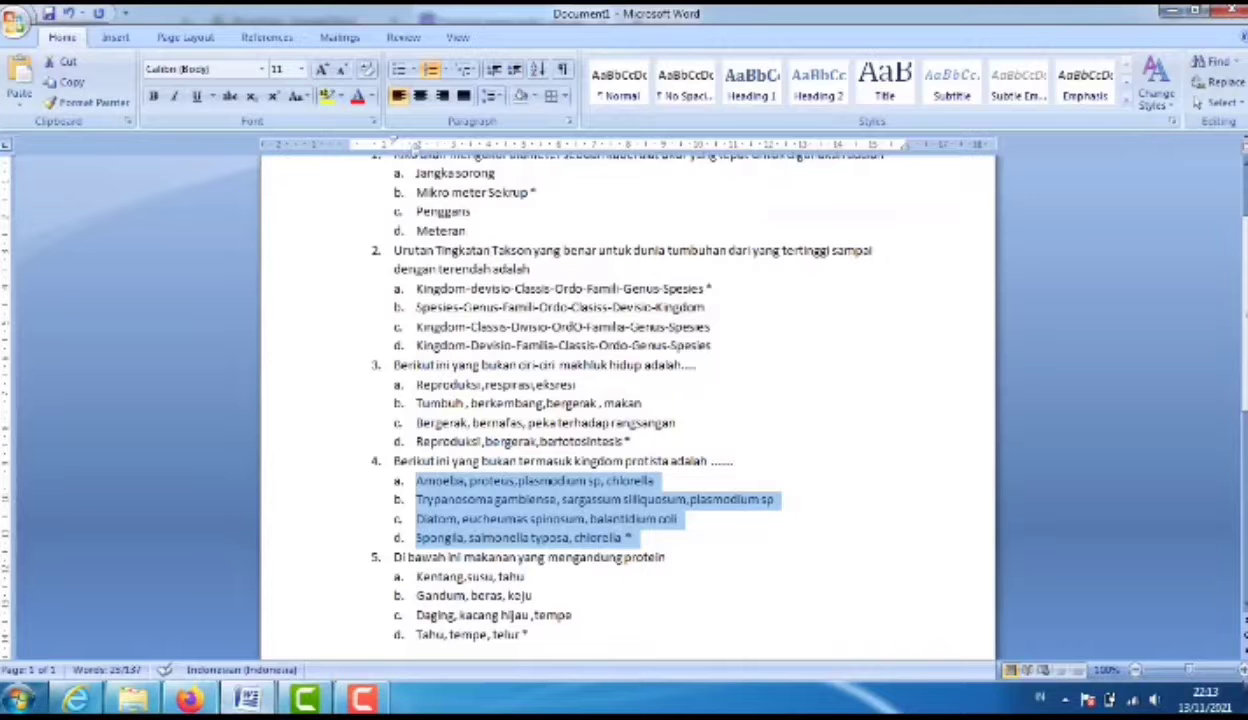
{"action": "left_click", "coordinate": [433, 557]}
{"action": "left_click_drag", "start_coordinate": [395, 557], "coordinate": [670, 560]}
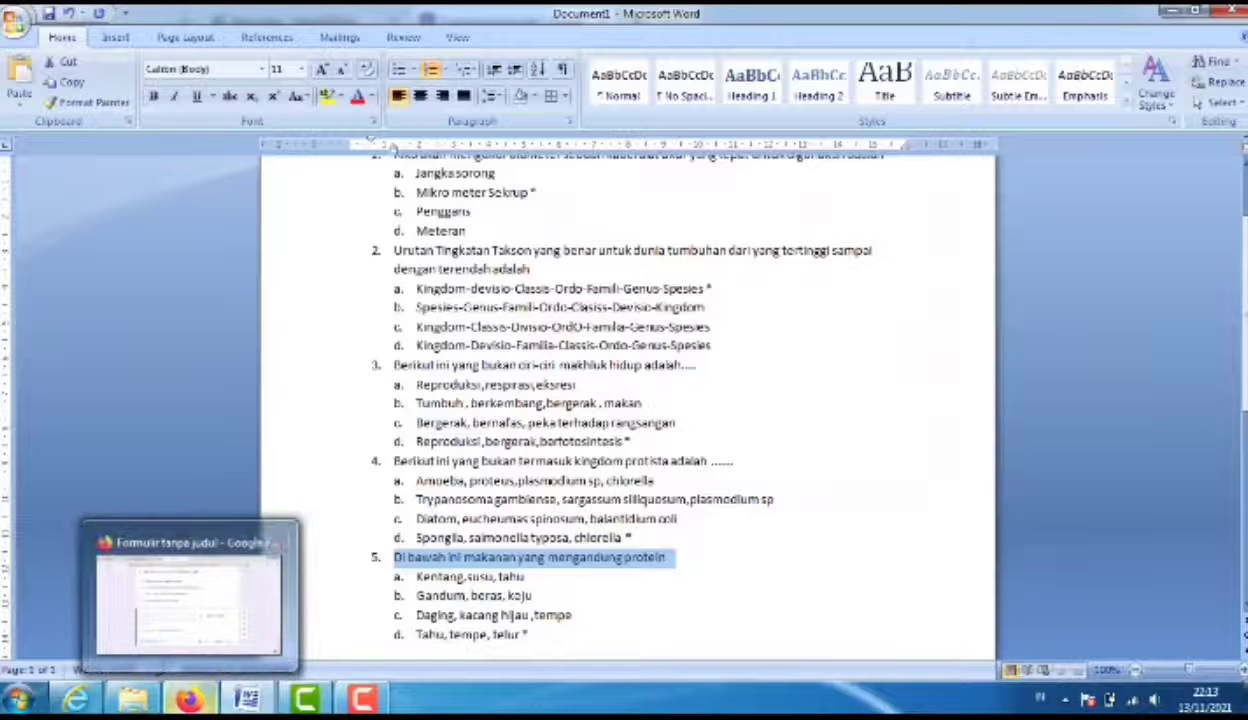
{"action": "left_click", "coordinate": [185, 694]}
{"action": "type", "text": "5. Di bawah ini makanan yang mengandung protein"}
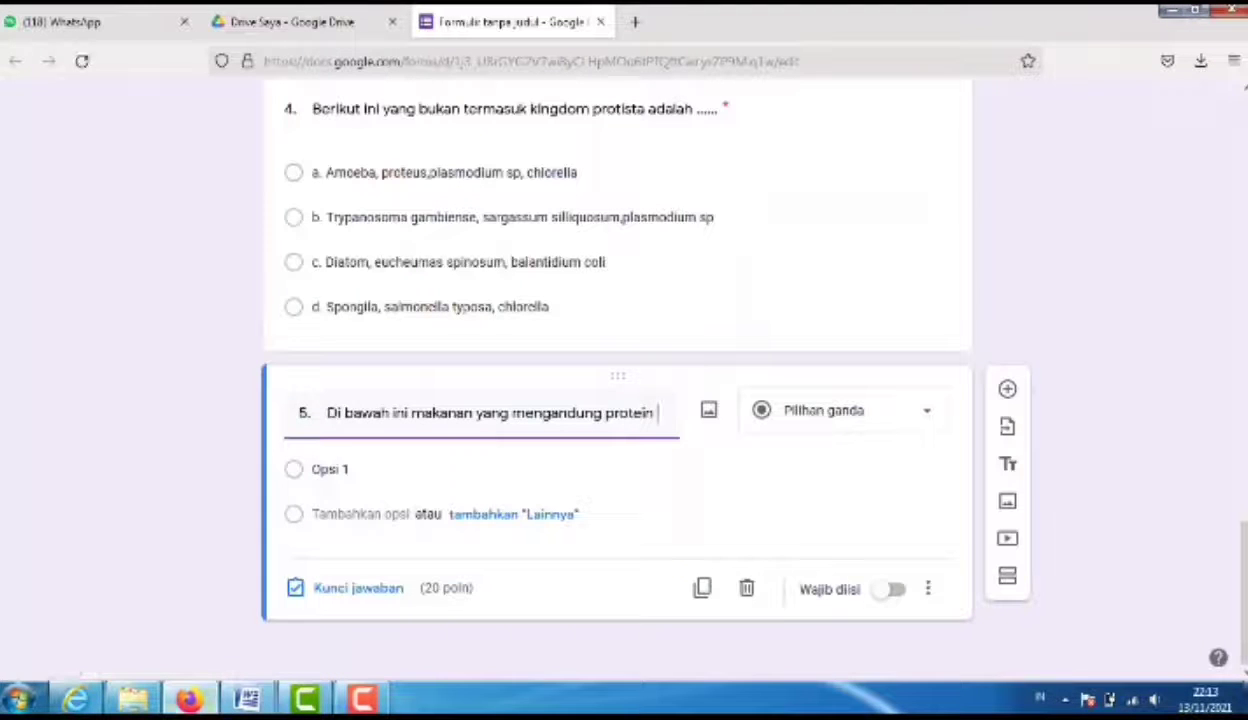
Copy question 5's four options, from Kentang,susu, tahu to Tahu, tempe, telur *, from the Word document into its answer options.
{"action": "left_click", "coordinate": [246, 697]}
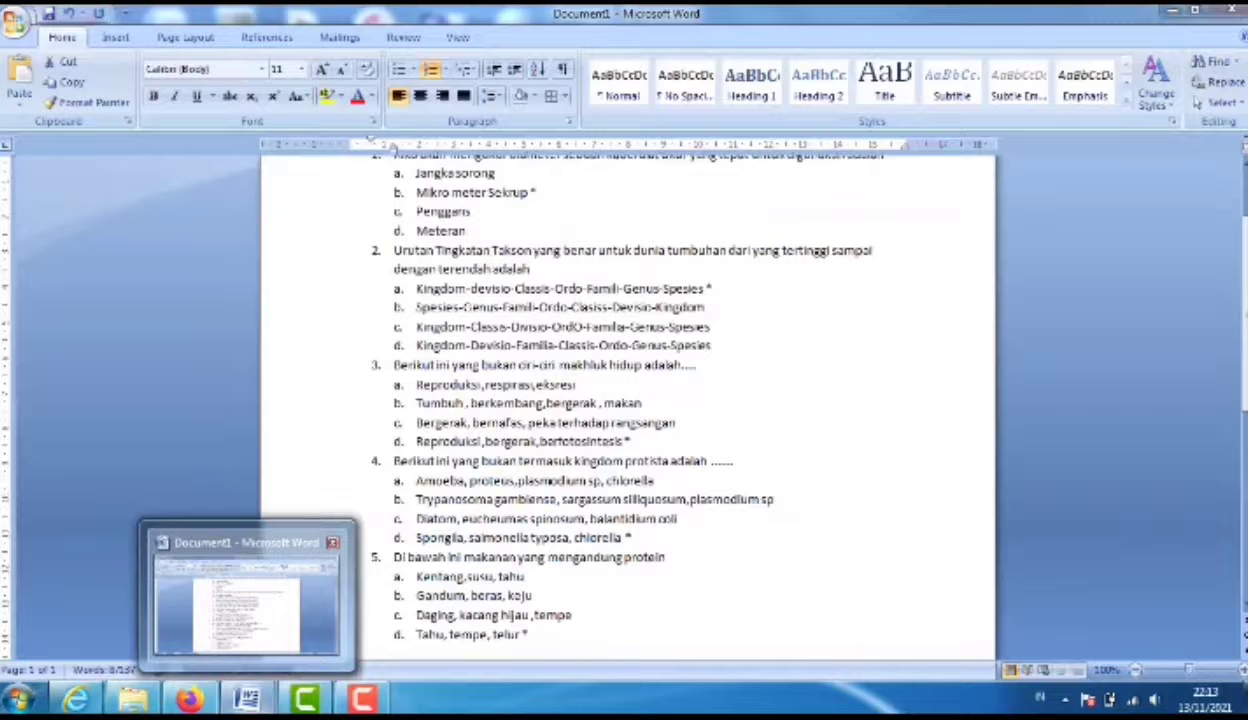
{"action": "left_click_drag", "start_coordinate": [414, 577], "coordinate": [530, 636]}
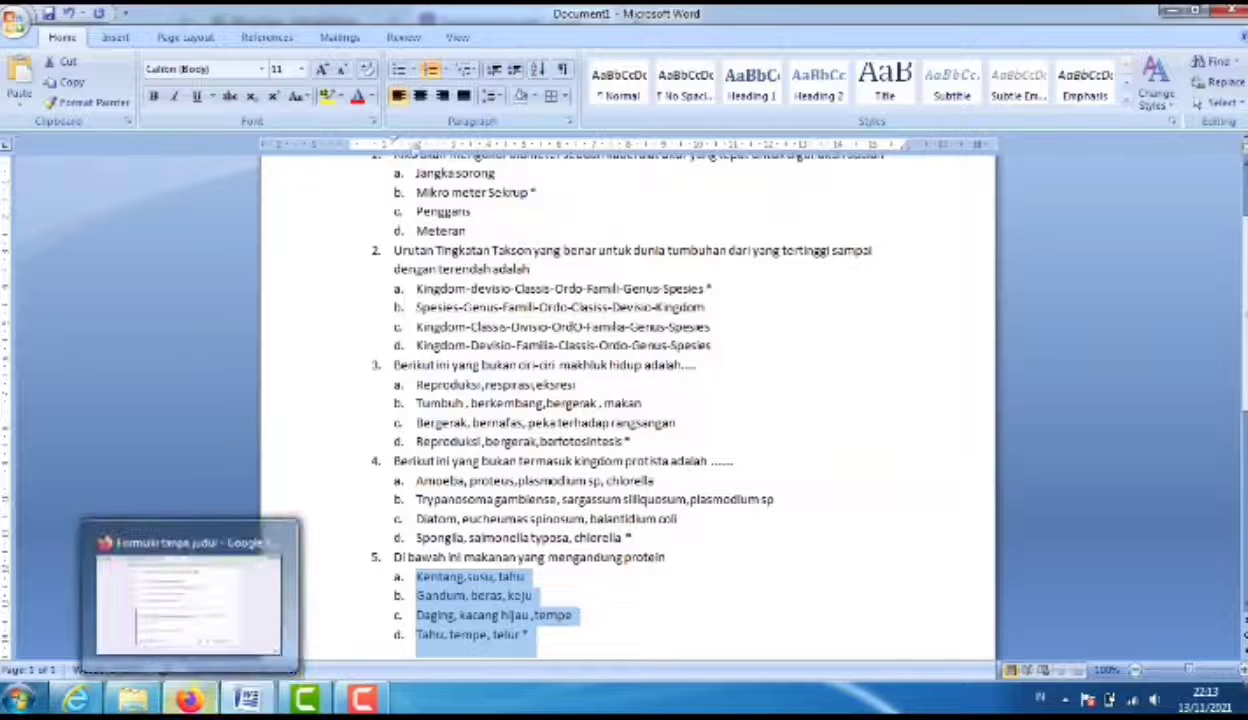
{"action": "left_click", "coordinate": [188, 600]}
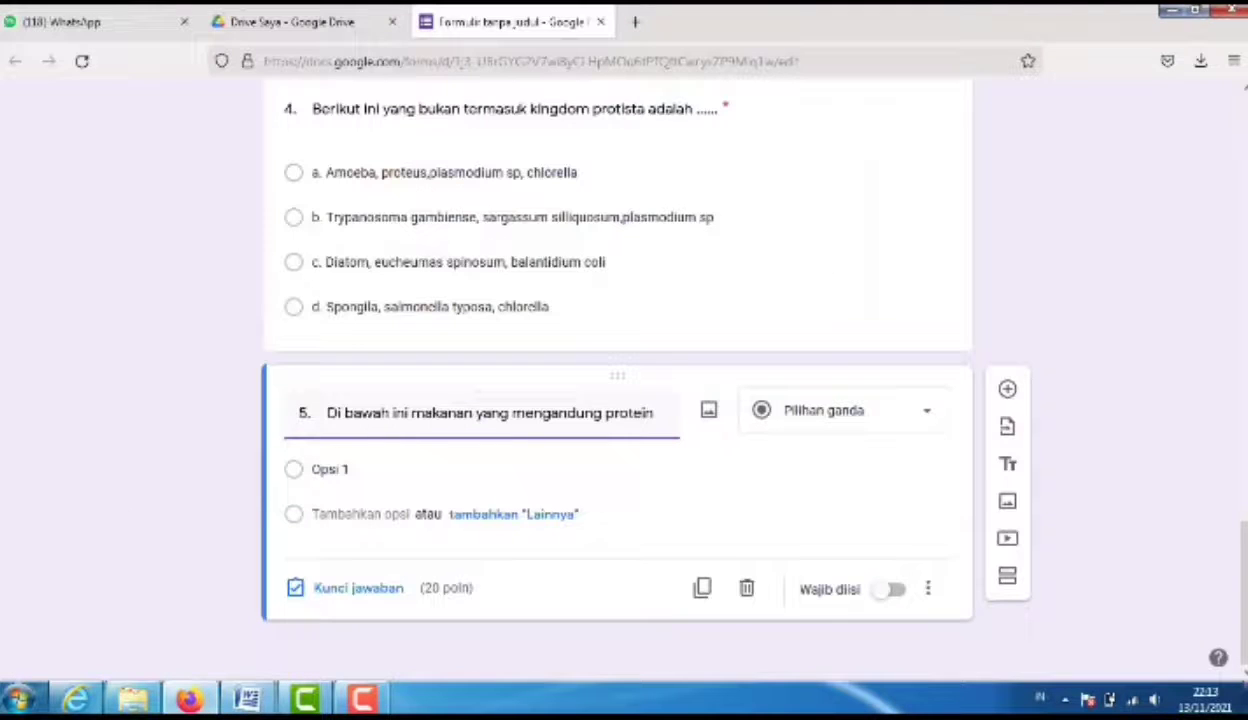
{"action": "key", "text": "Return"}
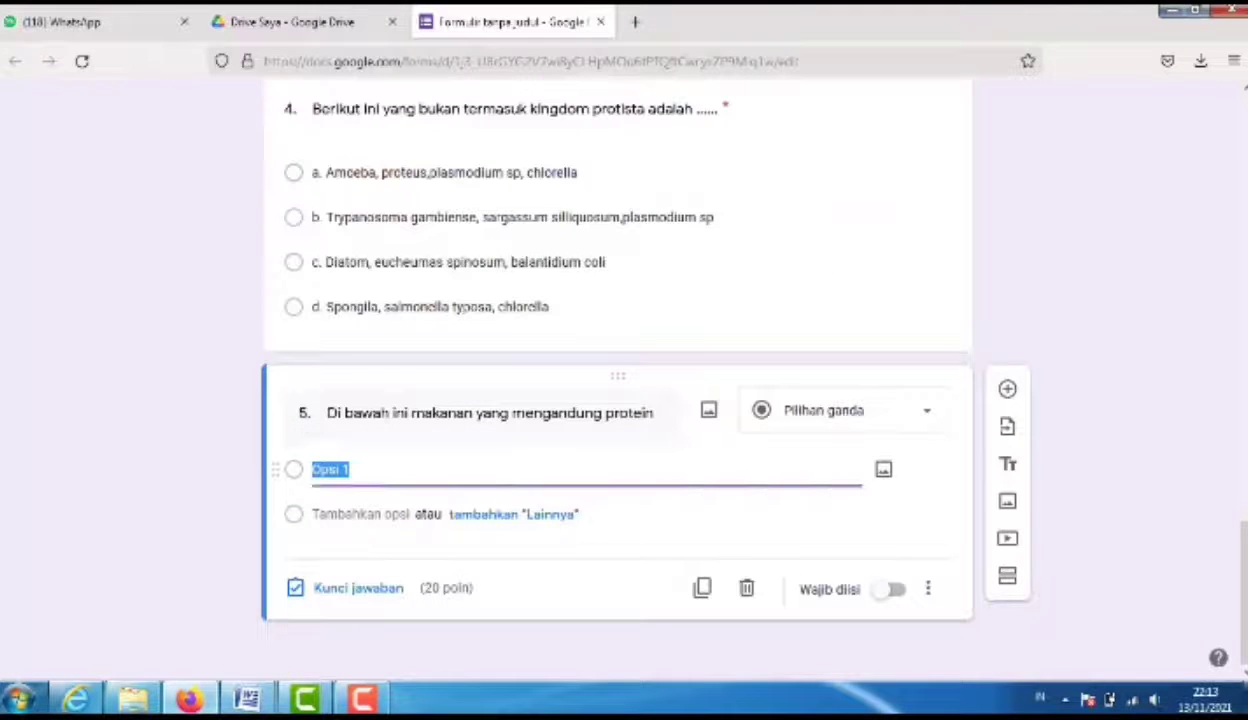
{"action": "key", "text": "BackSpace"}
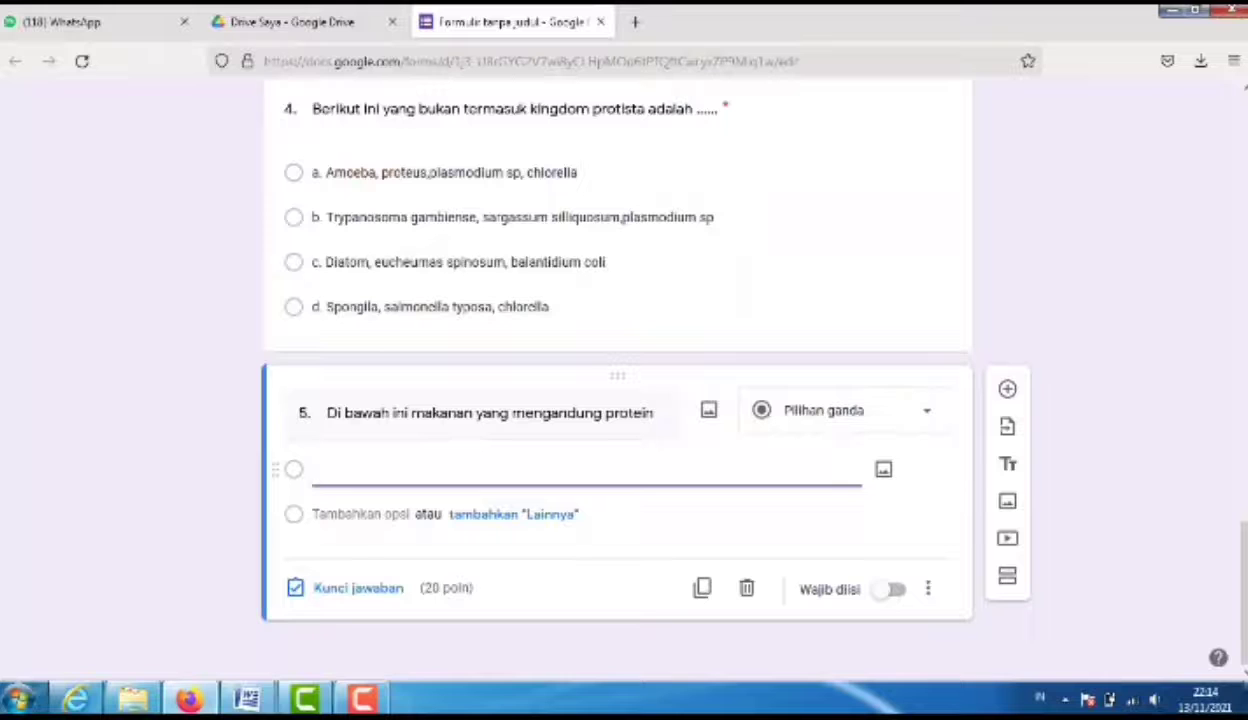
{"action": "type", "text": "a.\tKentang,susu, tahu b.\tGandum, beras, keju c.\tDaging, kacang hijau ,tempe d.\tTahu, tempe, telur *"}
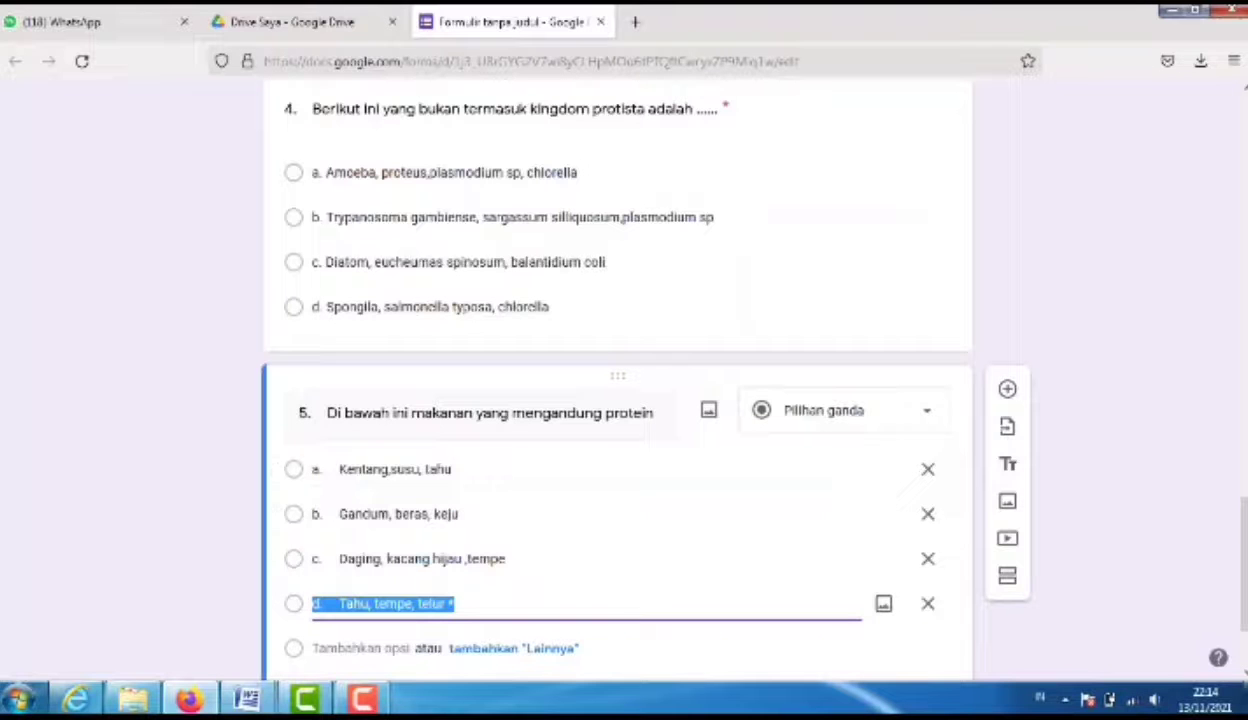
{"action": "scroll", "coordinate": [617, 400], "scroll_direction": "down", "scroll_amount": 3}
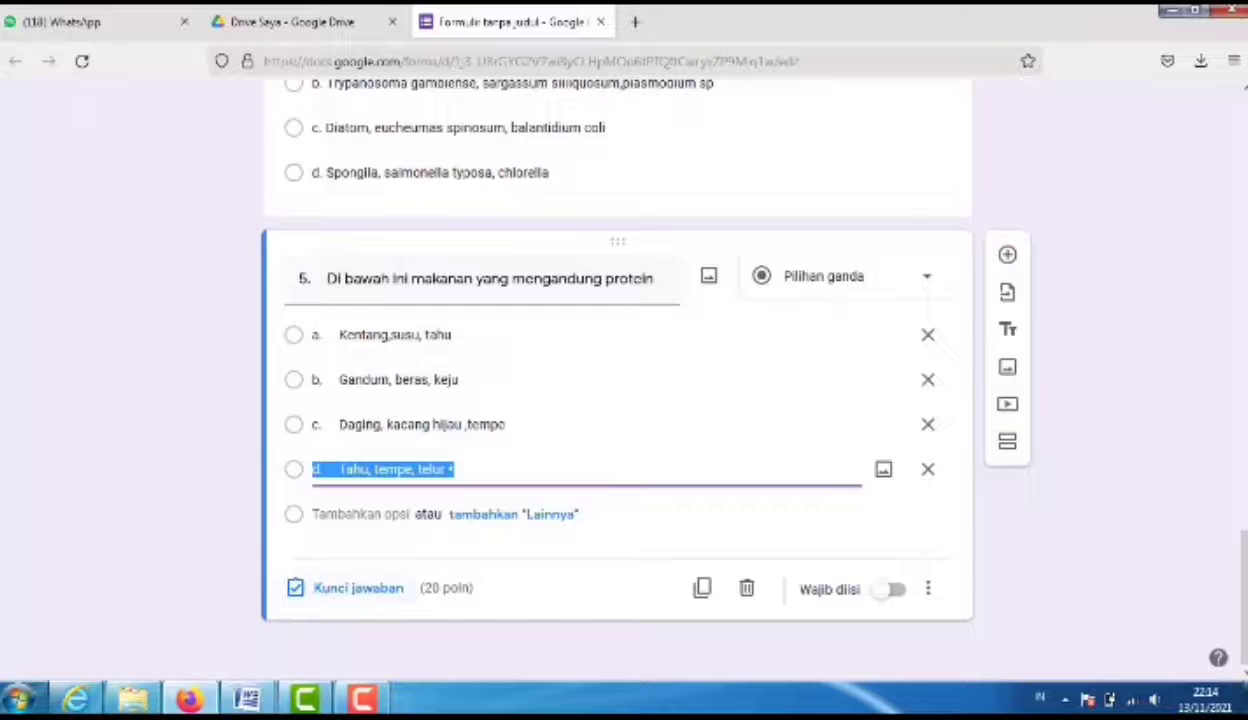
Mark option d, Tahu, tempe, telur, as question 5's correct answer in the answer key and make the question required (Wajib diisi).
{"action": "left_click", "coordinate": [358, 588]}
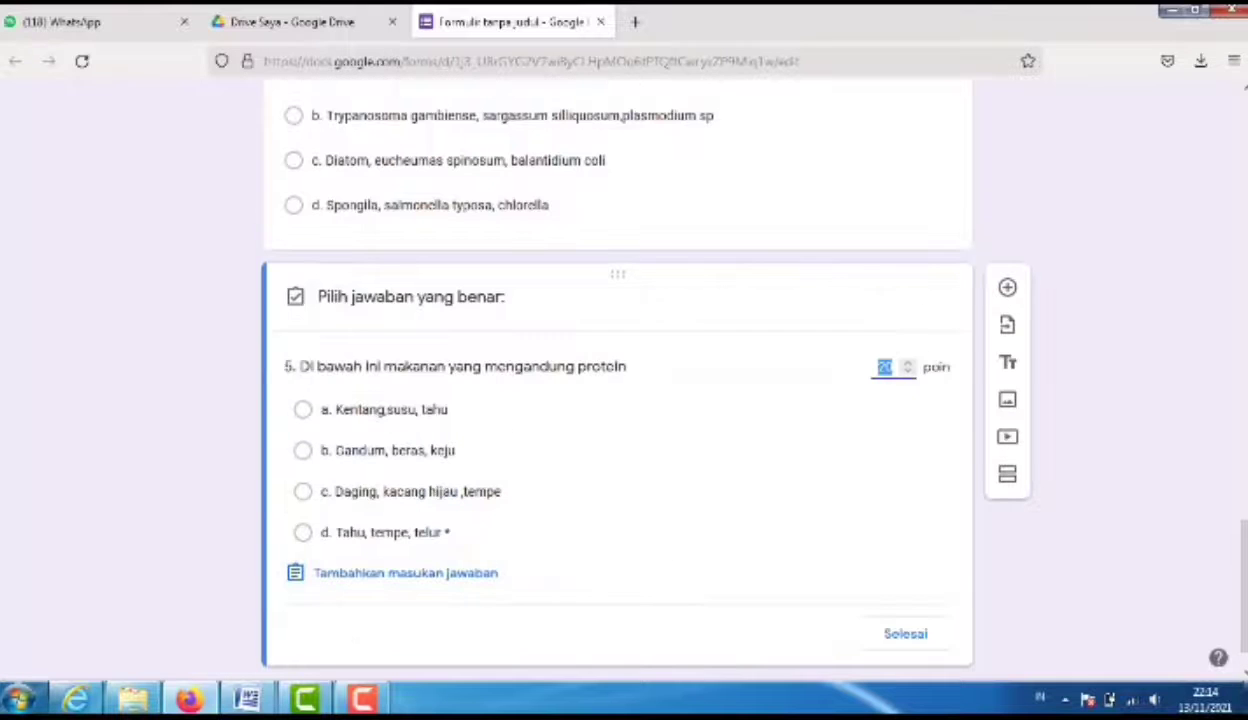
{"action": "left_click", "coordinate": [303, 533]}
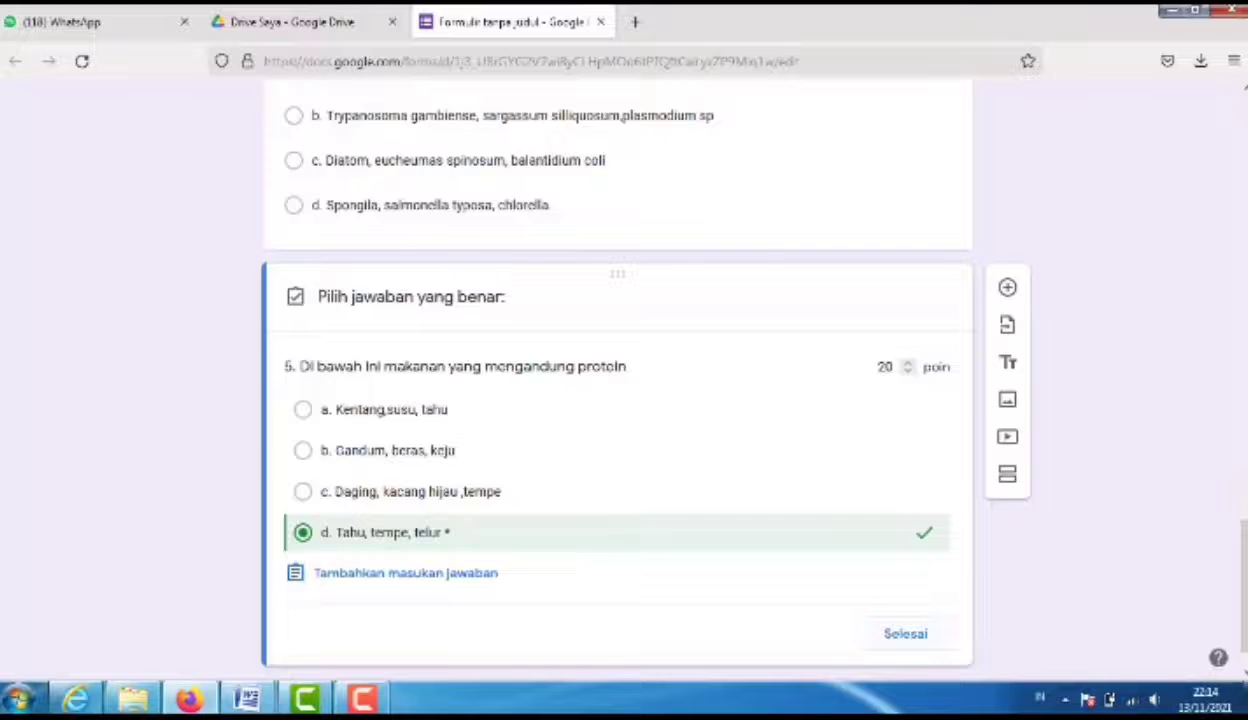
{"action": "left_click", "coordinate": [905, 633]}
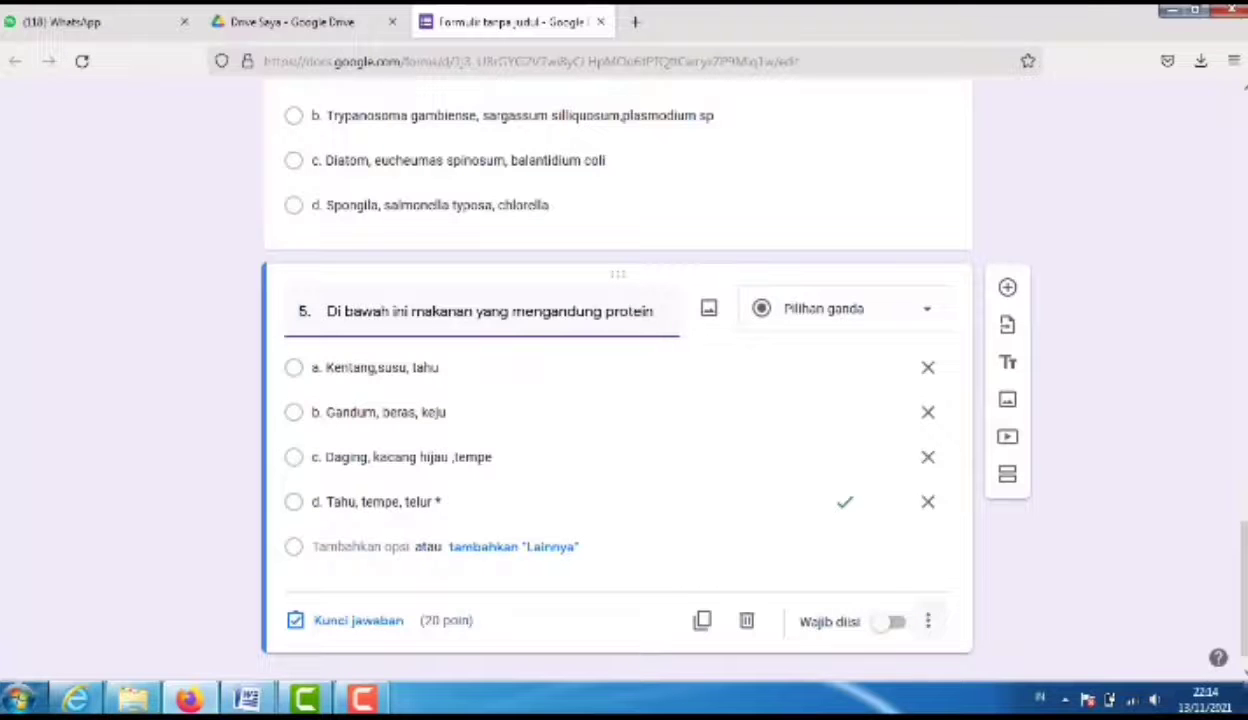
{"action": "left_click", "coordinate": [893, 621]}
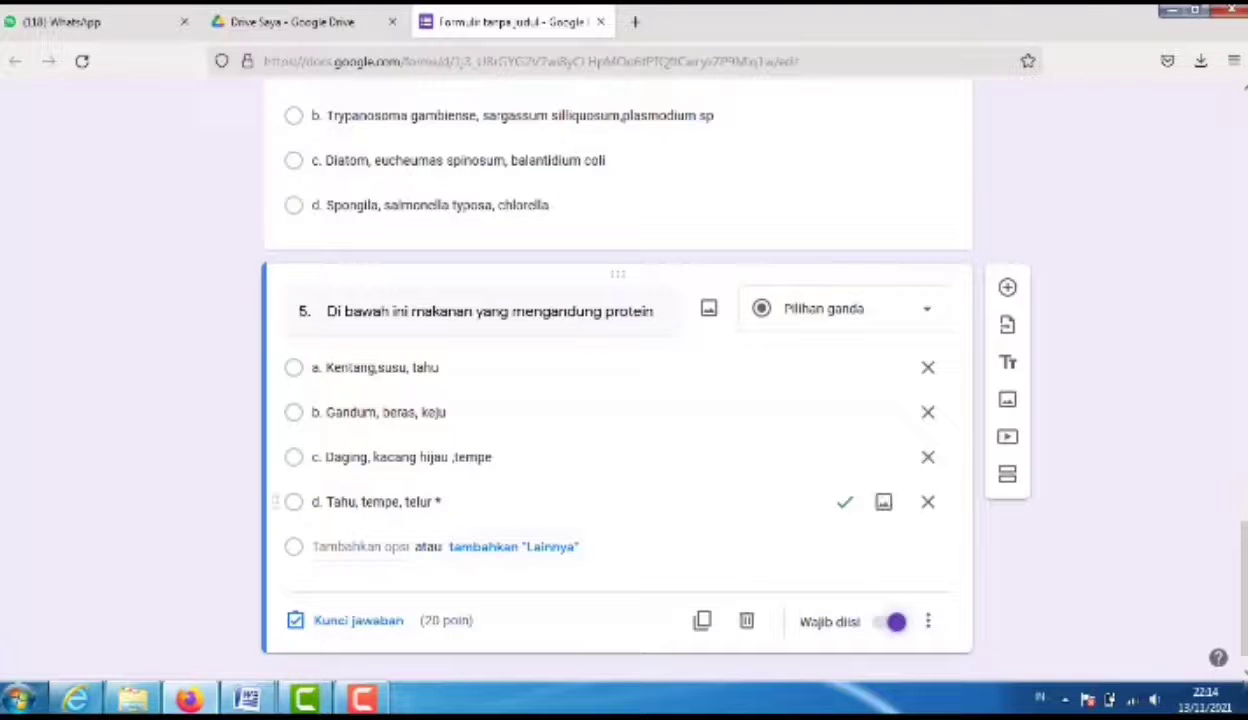
Remove the asterisk from the end of question 5's option d.
{"action": "left_click", "coordinate": [440, 502]}
{"action": "key", "text": "End"}
{"action": "key", "text": "BackSpace"}
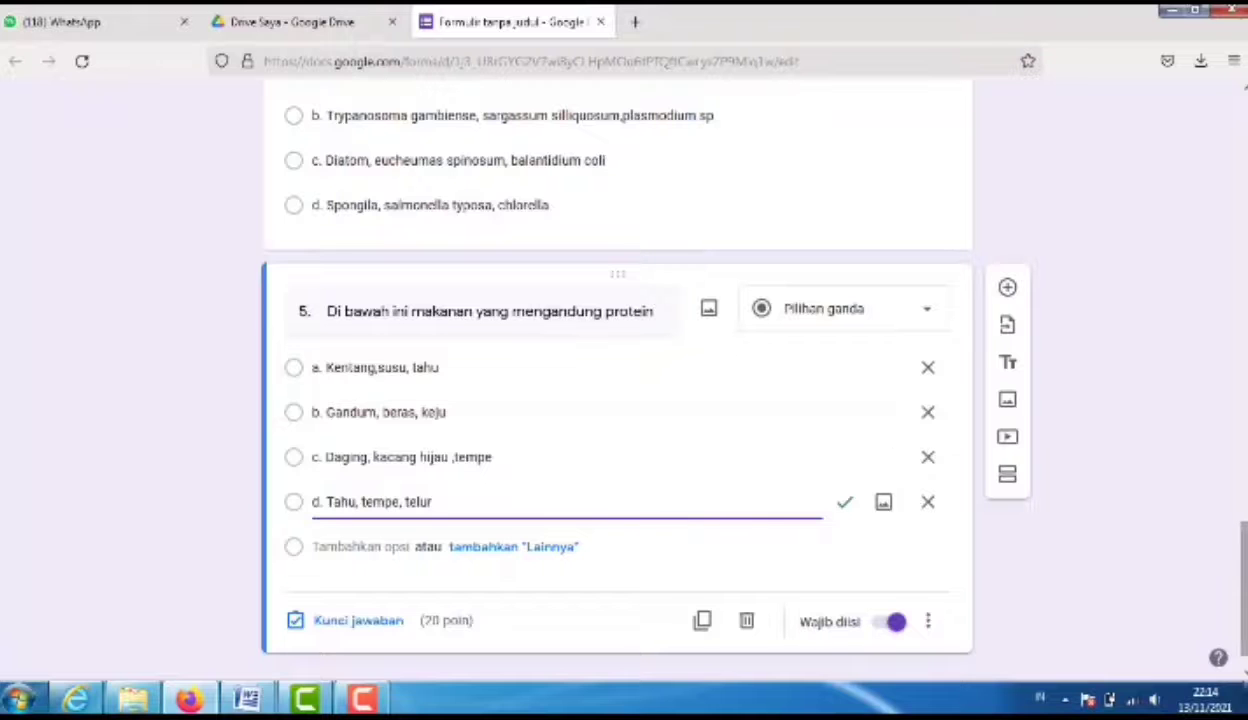
Open the form's send options, choose sharing by link, shorten the URL and copy it.
{"action": "scroll", "coordinate": [620, 380], "scroll_direction": "up", "scroll_amount": 10}
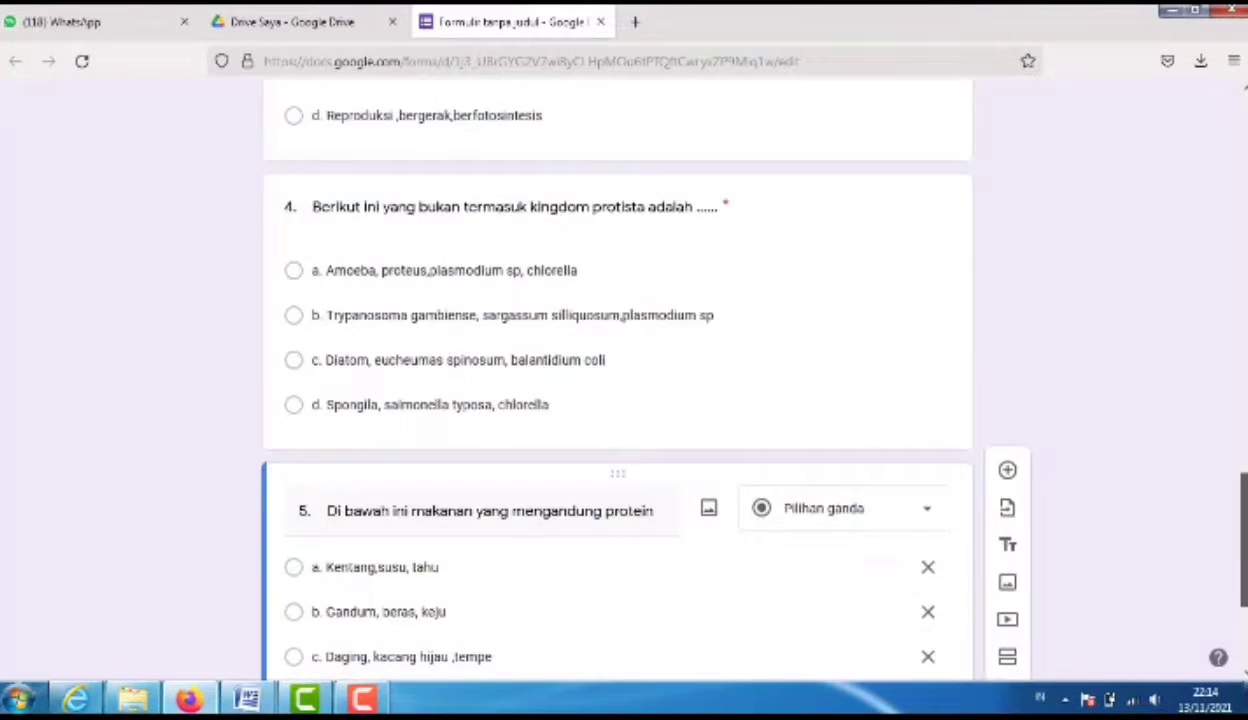
{"action": "scroll", "coordinate": [620, 380], "scroll_direction": "up", "scroll_amount": 10}
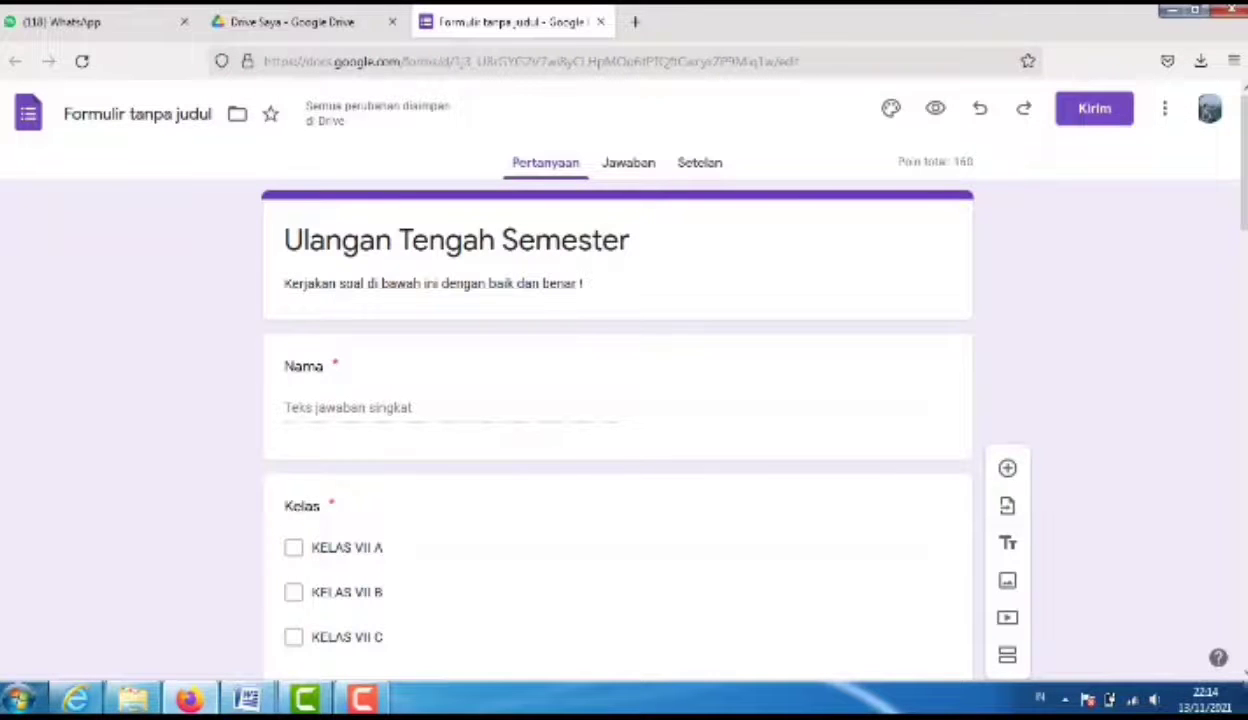
{"action": "left_click", "coordinate": [1094, 108]}
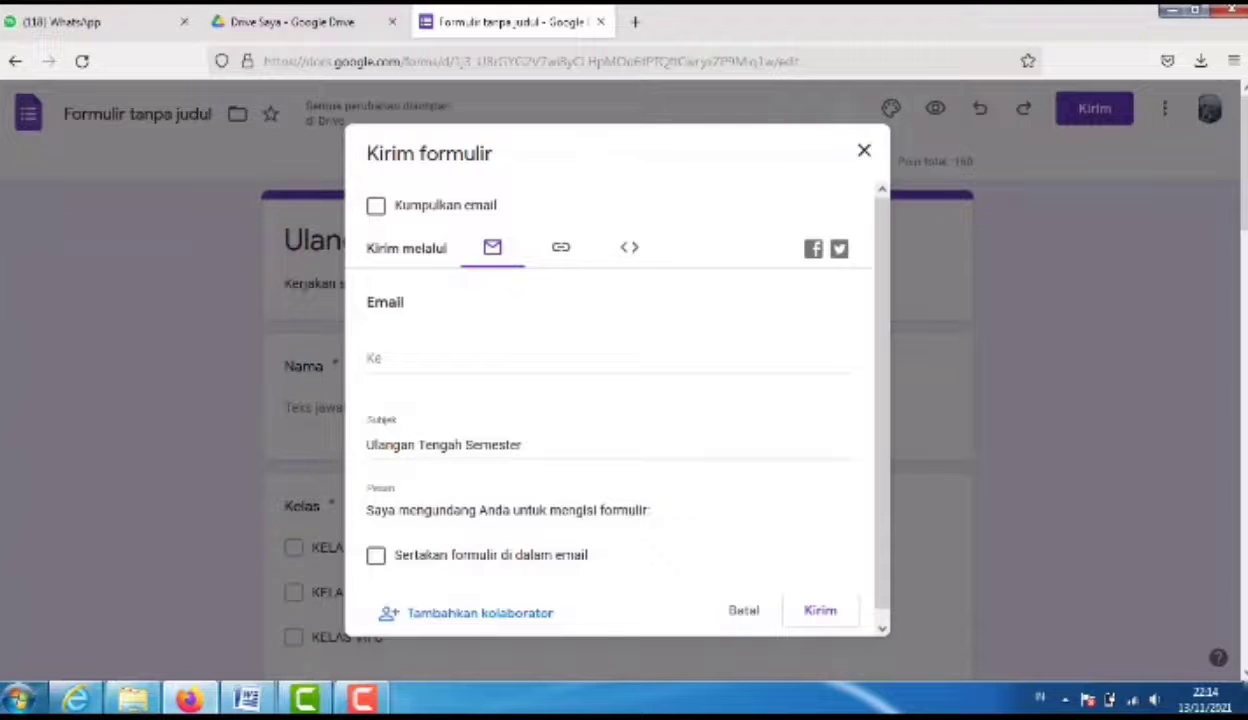
{"action": "left_click", "coordinate": [560, 247]}
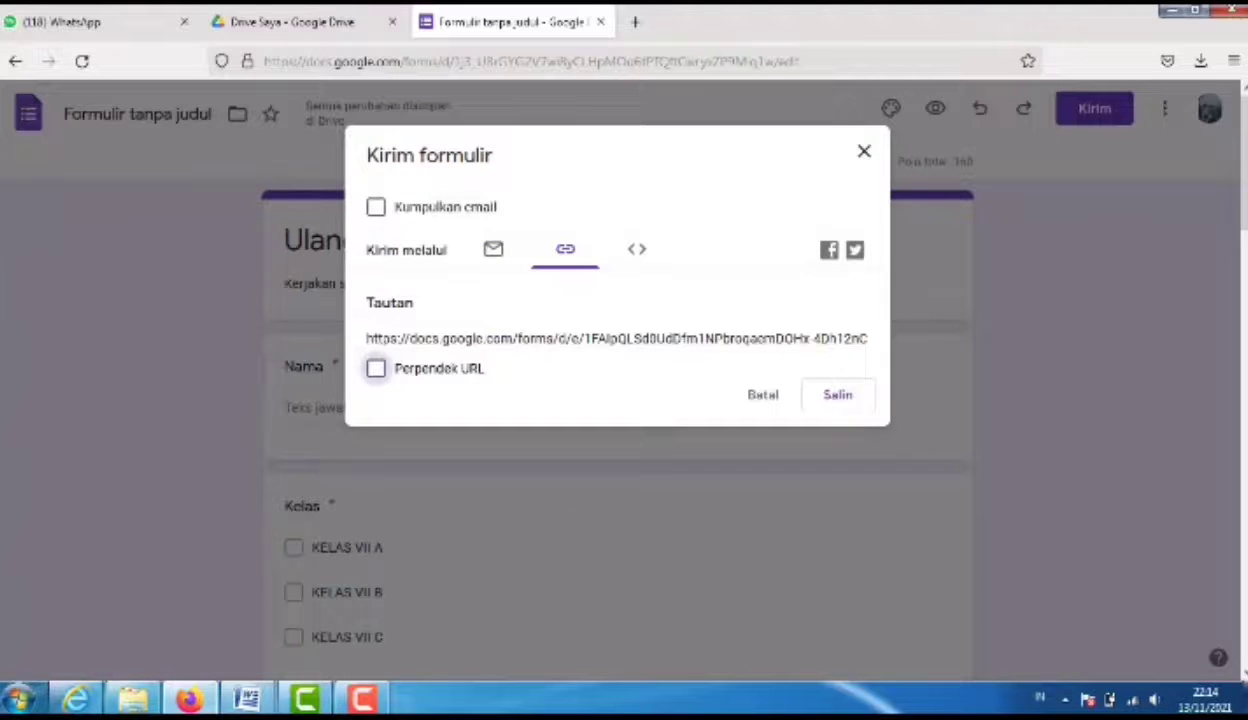
{"action": "left_click", "coordinate": [375, 368]}
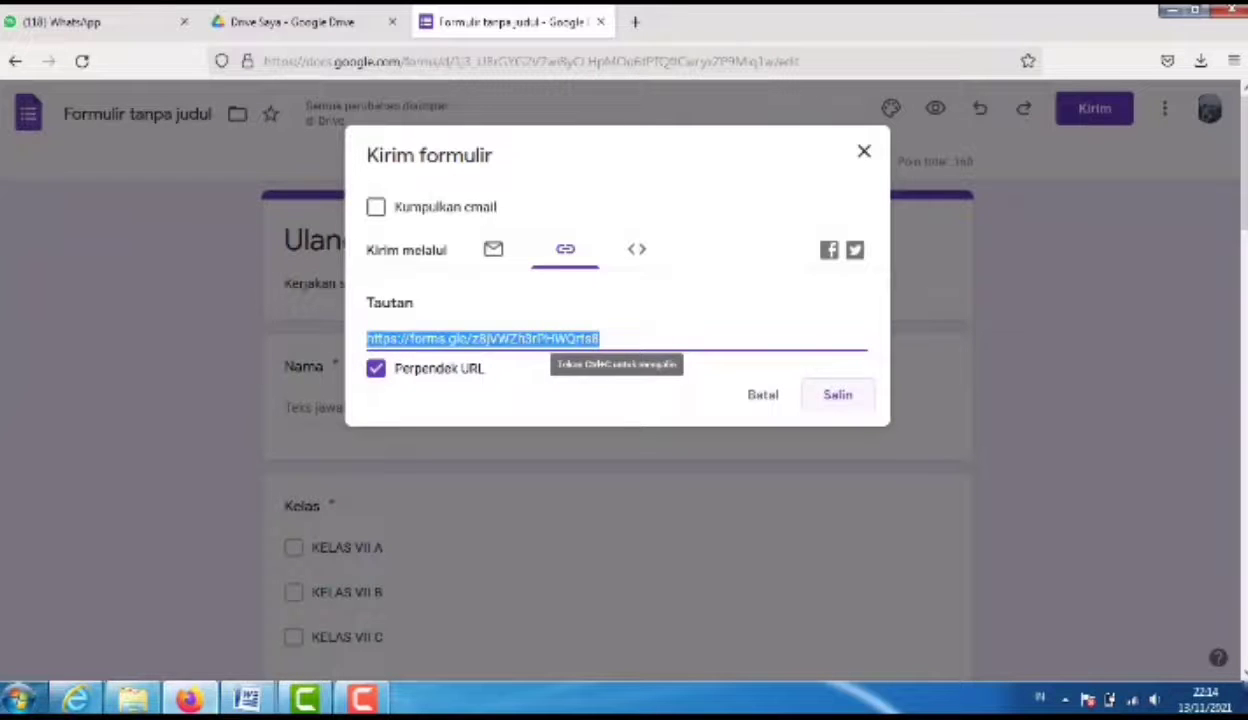
{"action": "key", "text": "ctrl+c"}
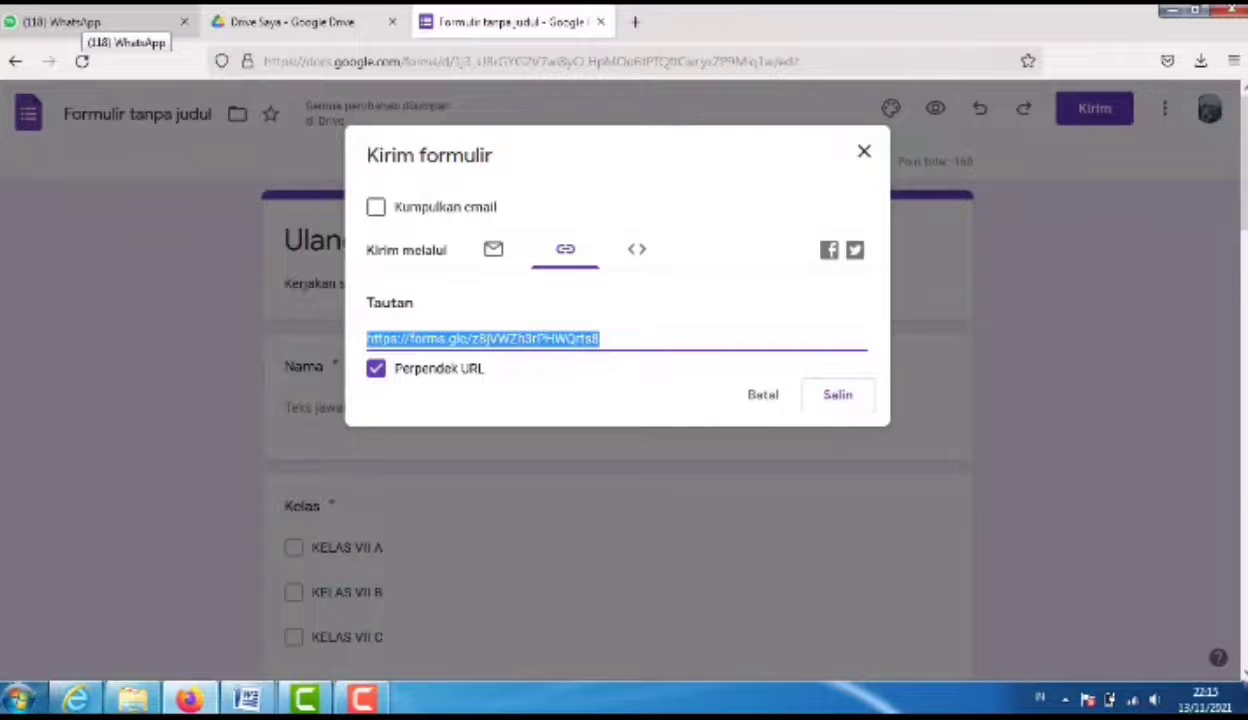
Switch to WhatsApp and send the copied form link in the open group chat.
{"action": "left_click", "coordinate": [100, 21]}
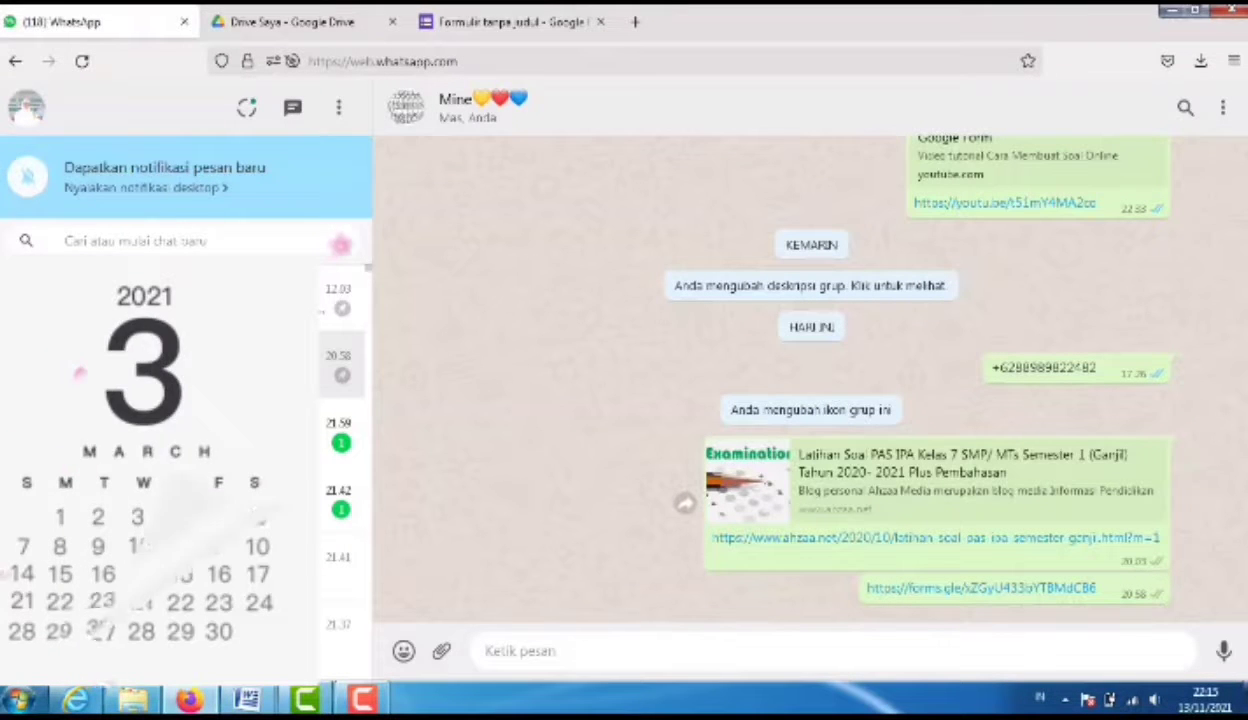
{"action": "key", "text": "ctrl+v"}
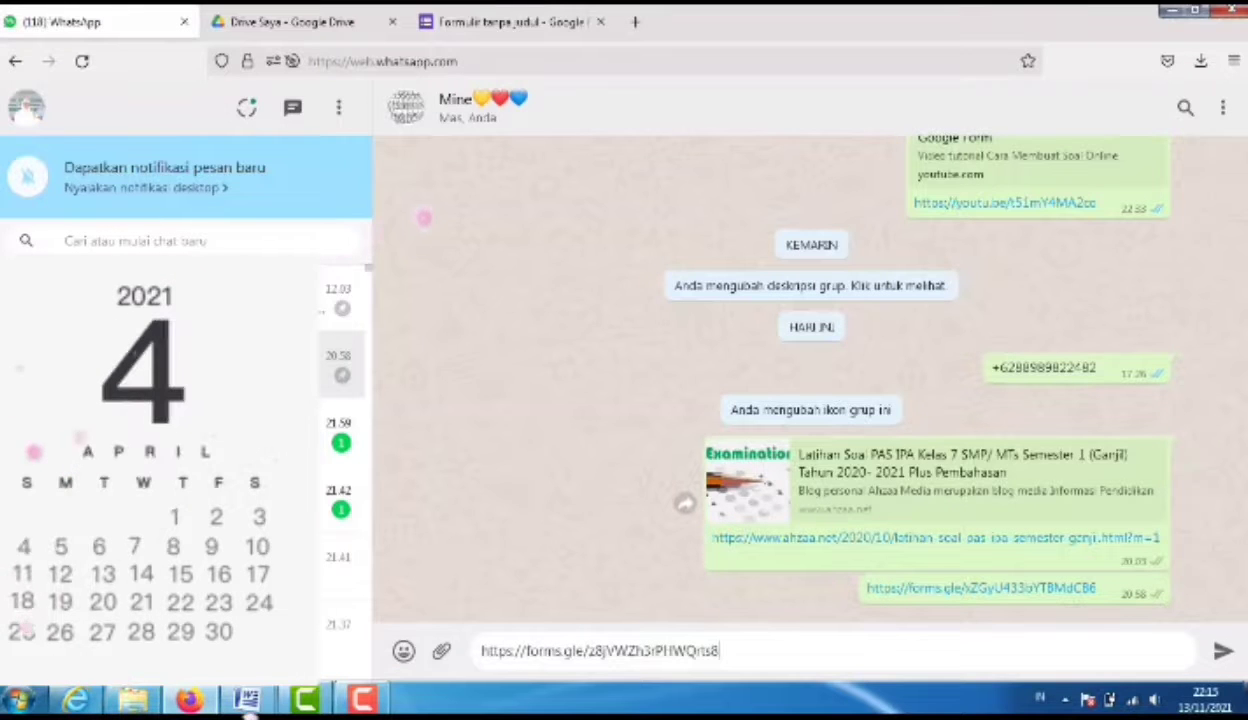
{"action": "key", "text": "Return"}
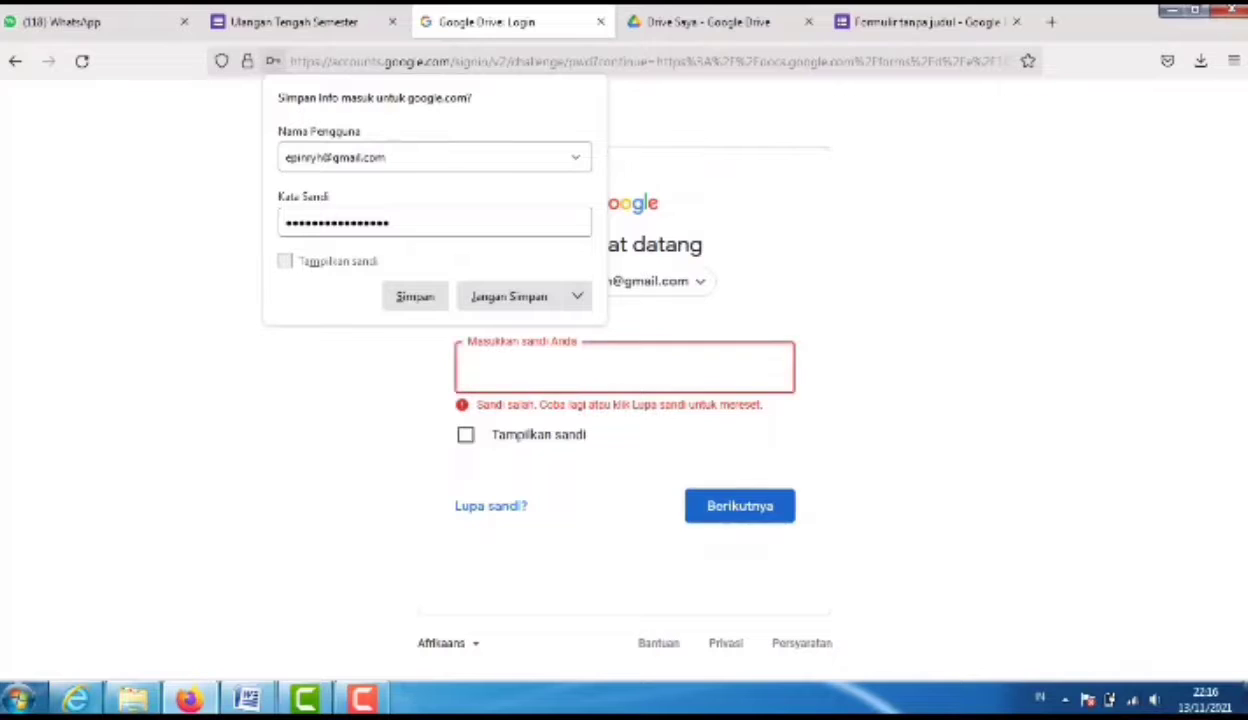
Enter the Google account password to sign in, skip the account optimisation suggestions and dismiss the form's autosave notice.
{"action": "type", "text": "•••••••••••••••"}
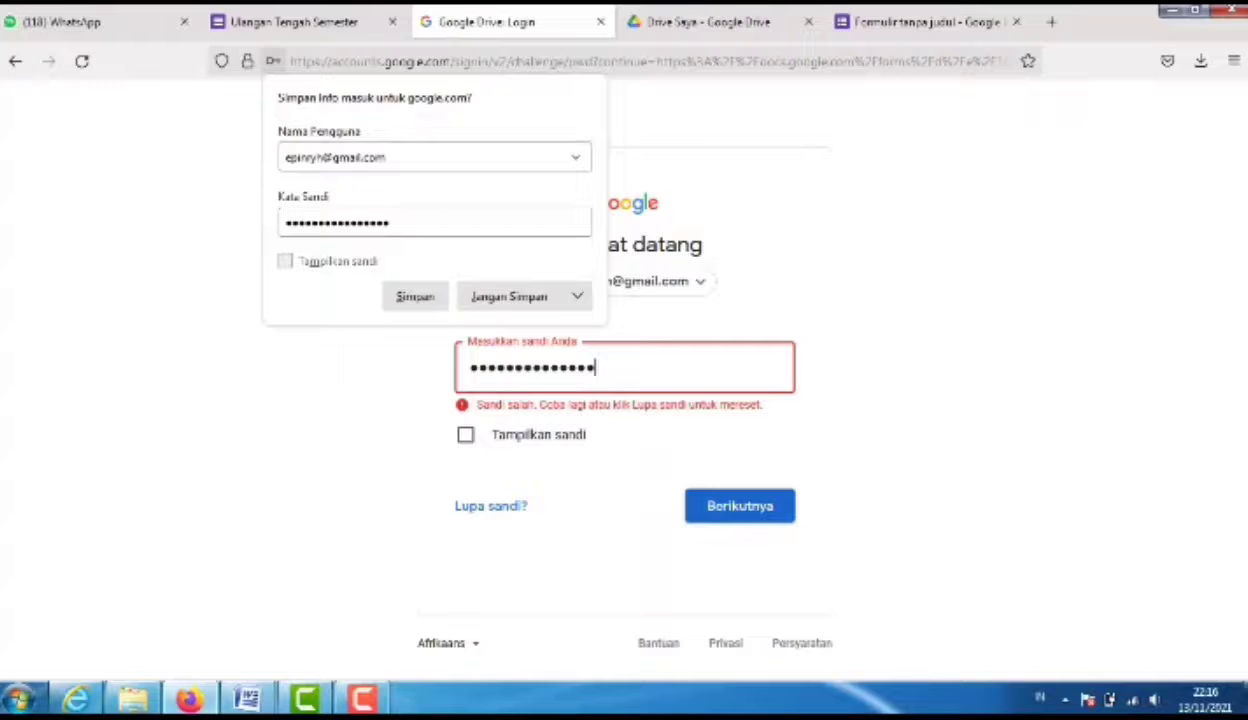
{"action": "key", "text": "Return"}
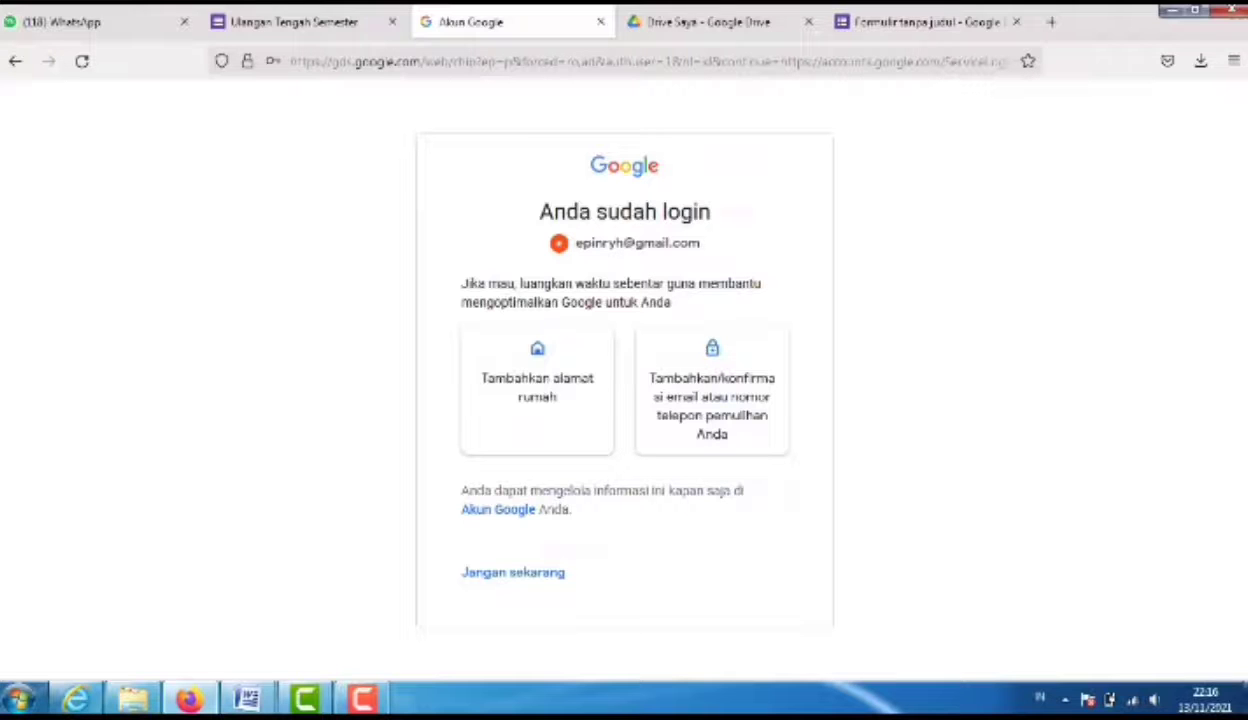
{"action": "left_click", "coordinate": [512, 572]}
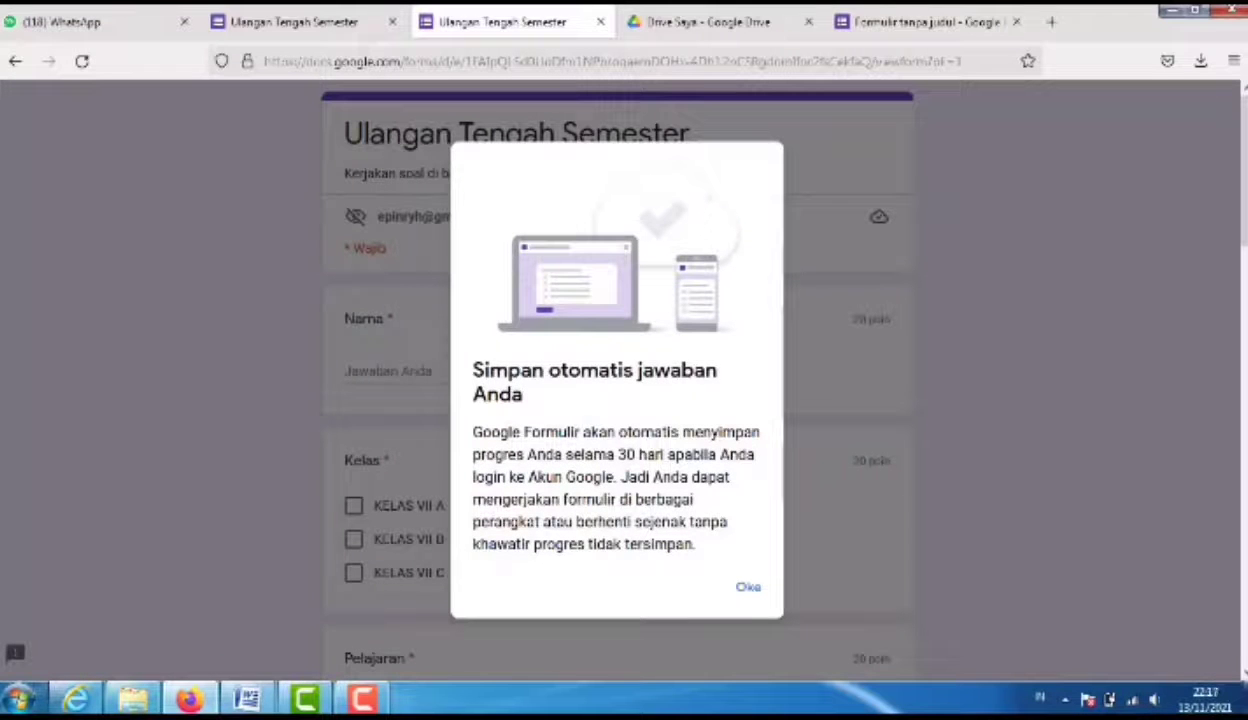
{"action": "left_click", "coordinate": [748, 586]}
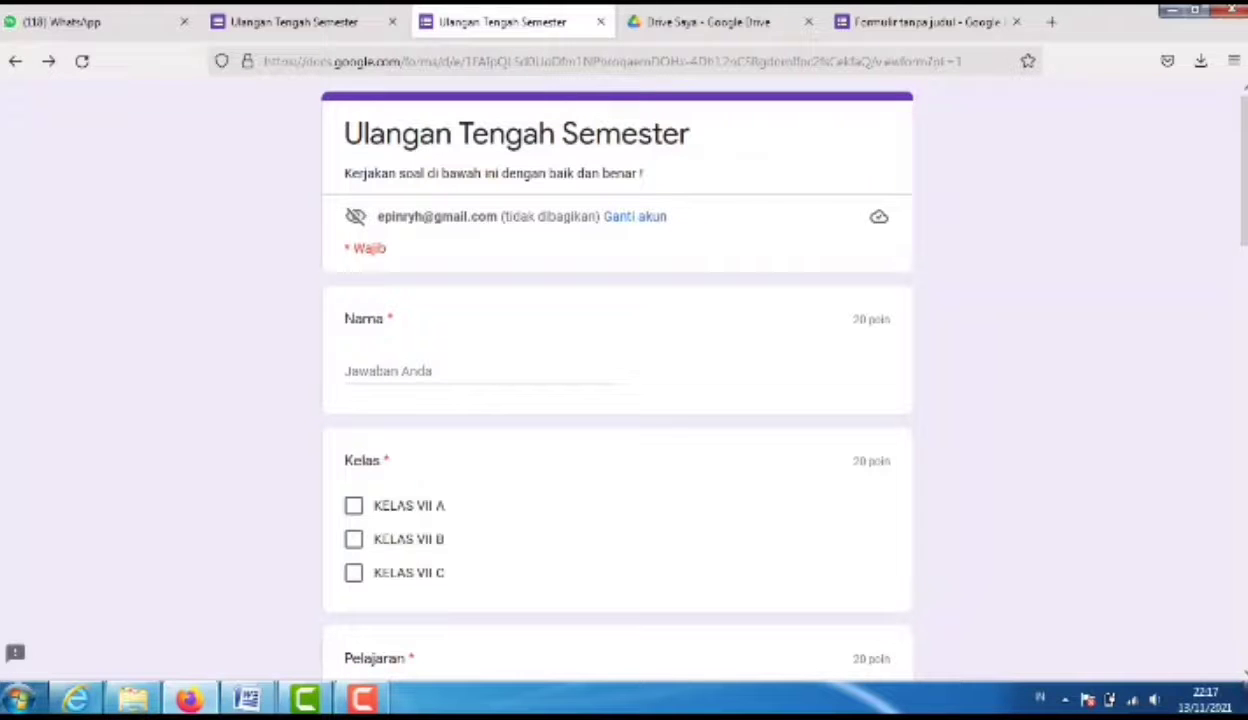
Fill in the respondent's name under Nama and select KELAS VII A under Kelas.
{"action": "left_click", "coordinate": [385, 372]}
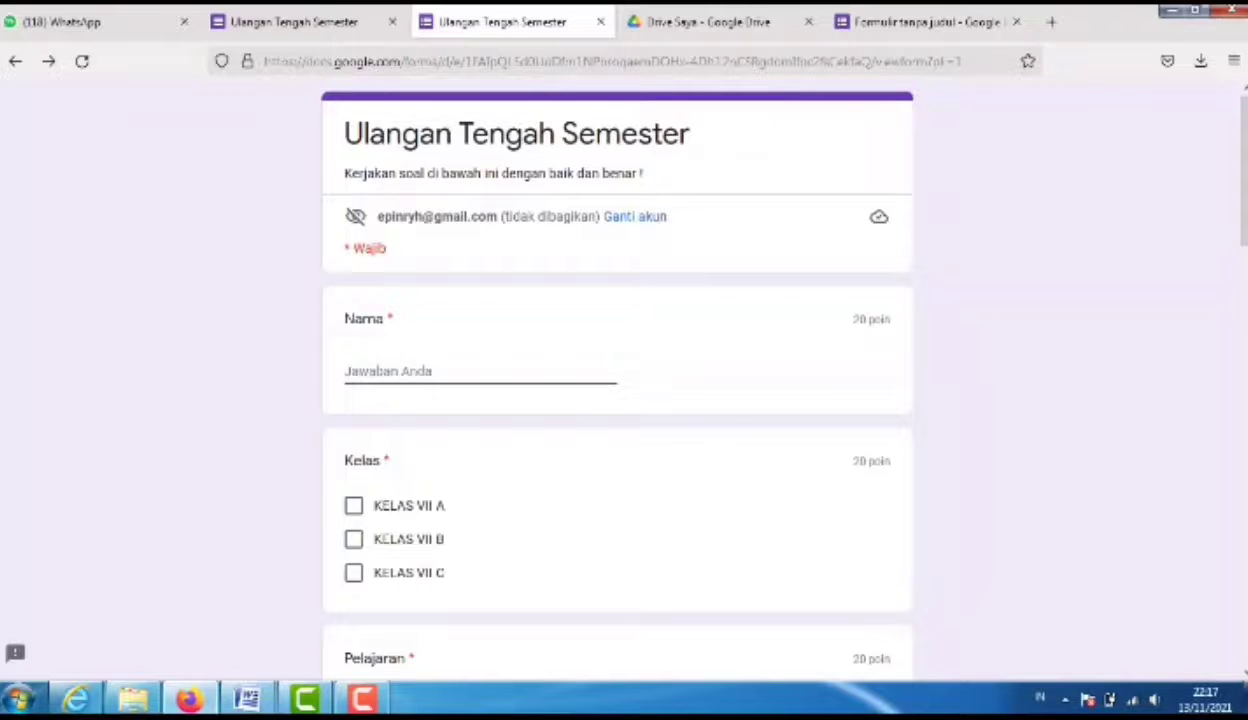
{"action": "type", "text": "nuny"}
{"action": "type", "text": "ah"}
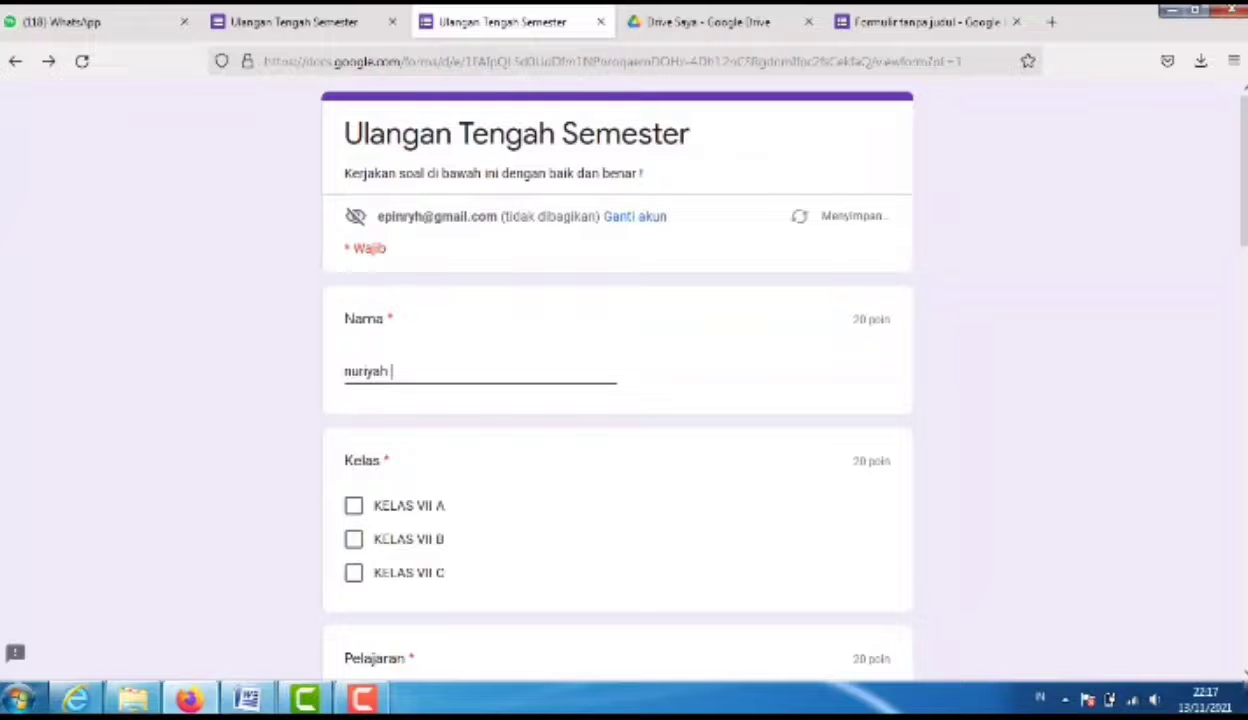
{"action": "left_click", "coordinate": [354, 506]}
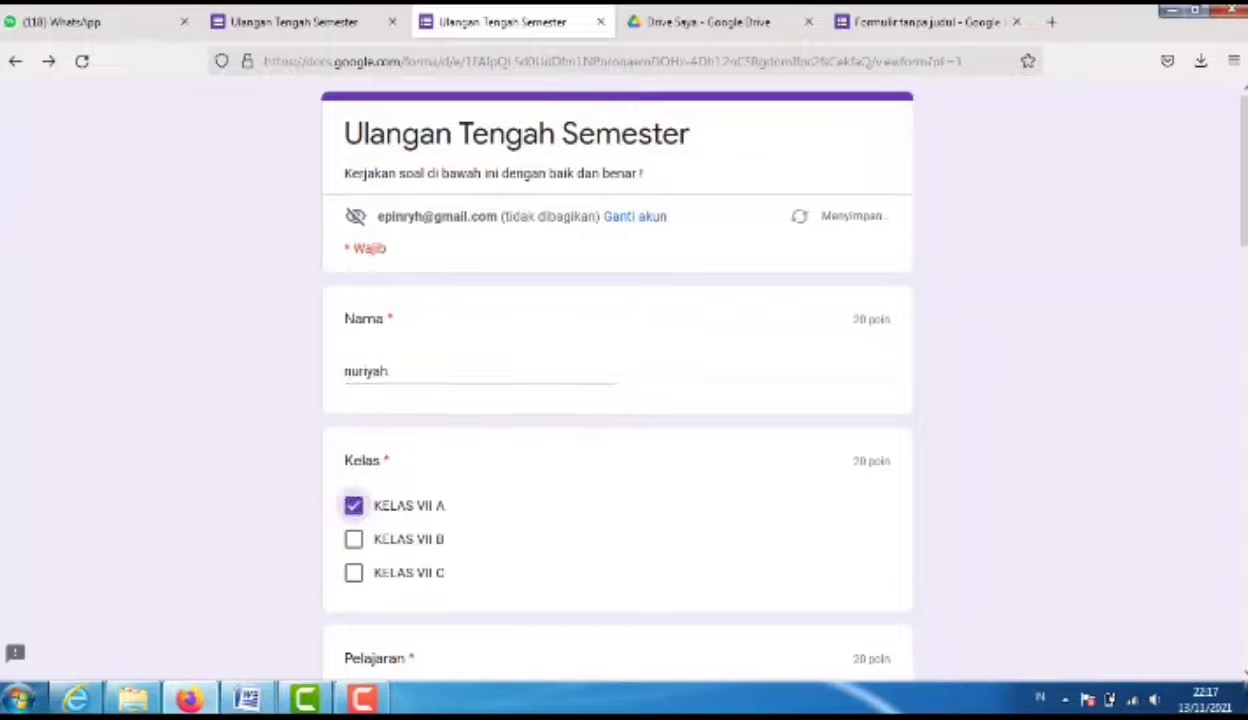
Fill in the Pelajaran answer with "ilmu pengetahuan alam".
{"action": "scroll", "coordinate": [616, 380], "scroll_direction": "down", "scroll_amount": 4}
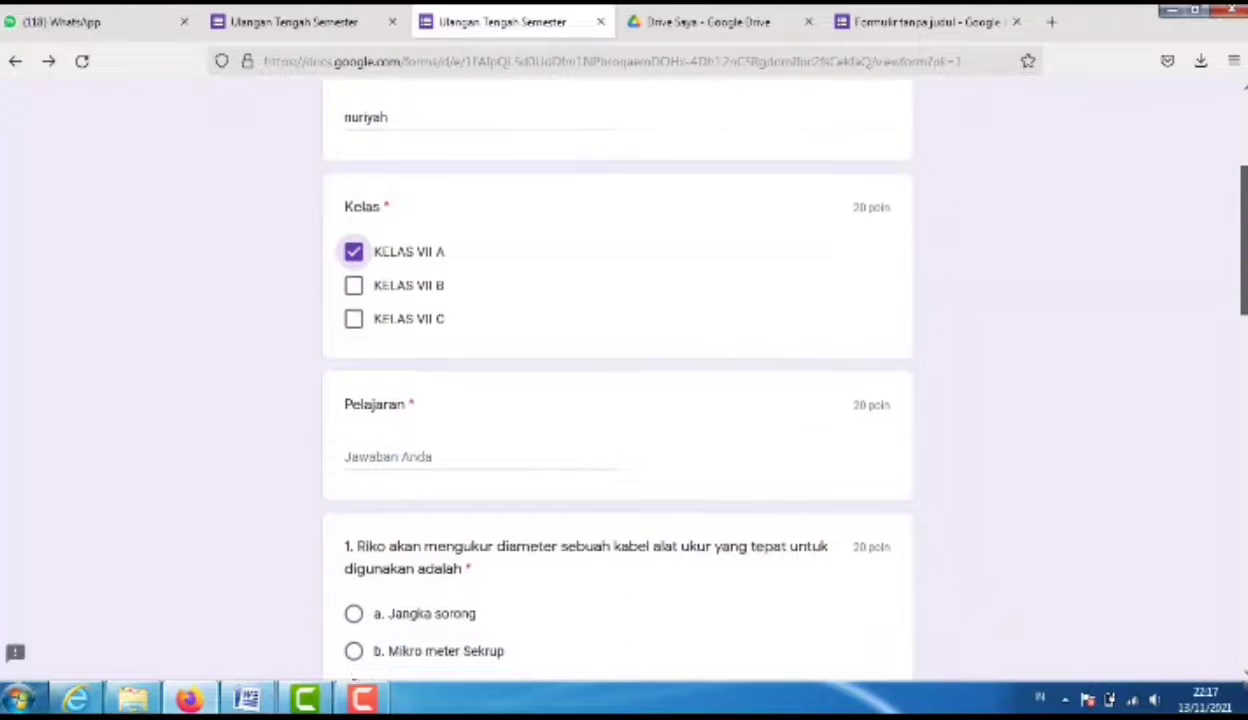
{"action": "scroll", "coordinate": [616, 380], "scroll_direction": "down", "scroll_amount": 1}
{"action": "left_click", "coordinate": [480, 392]}
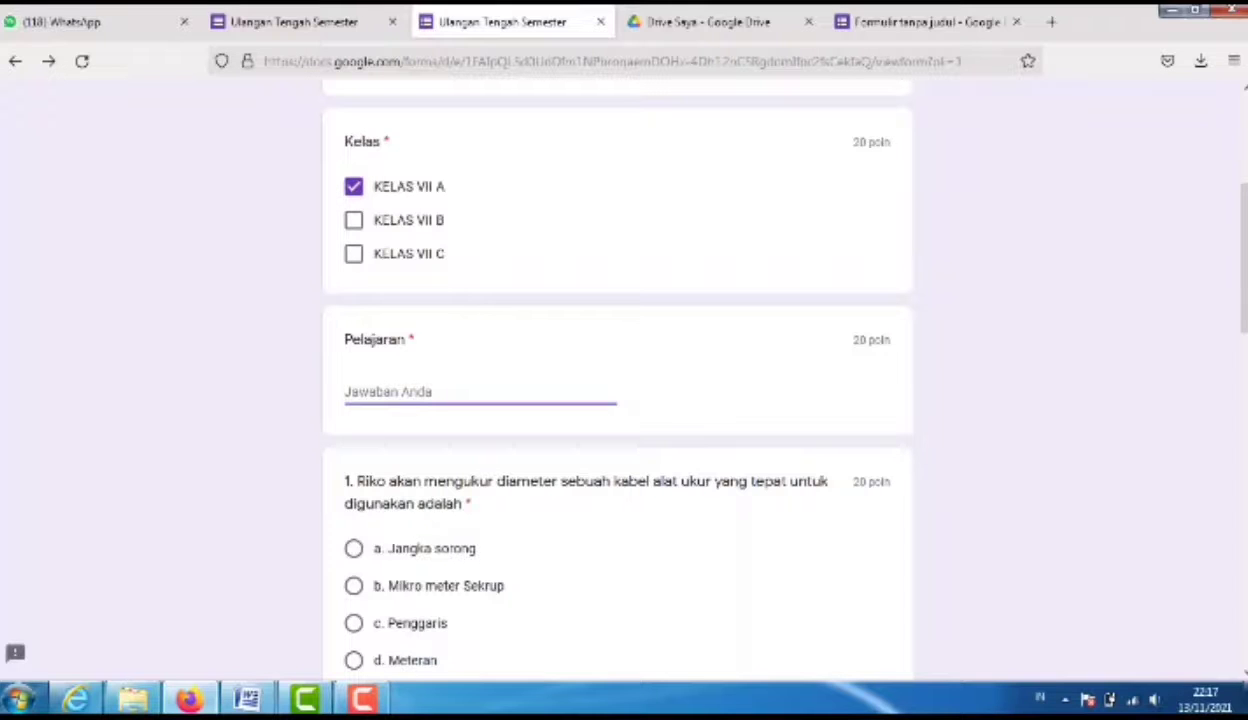
{"action": "type", "text": "i"}
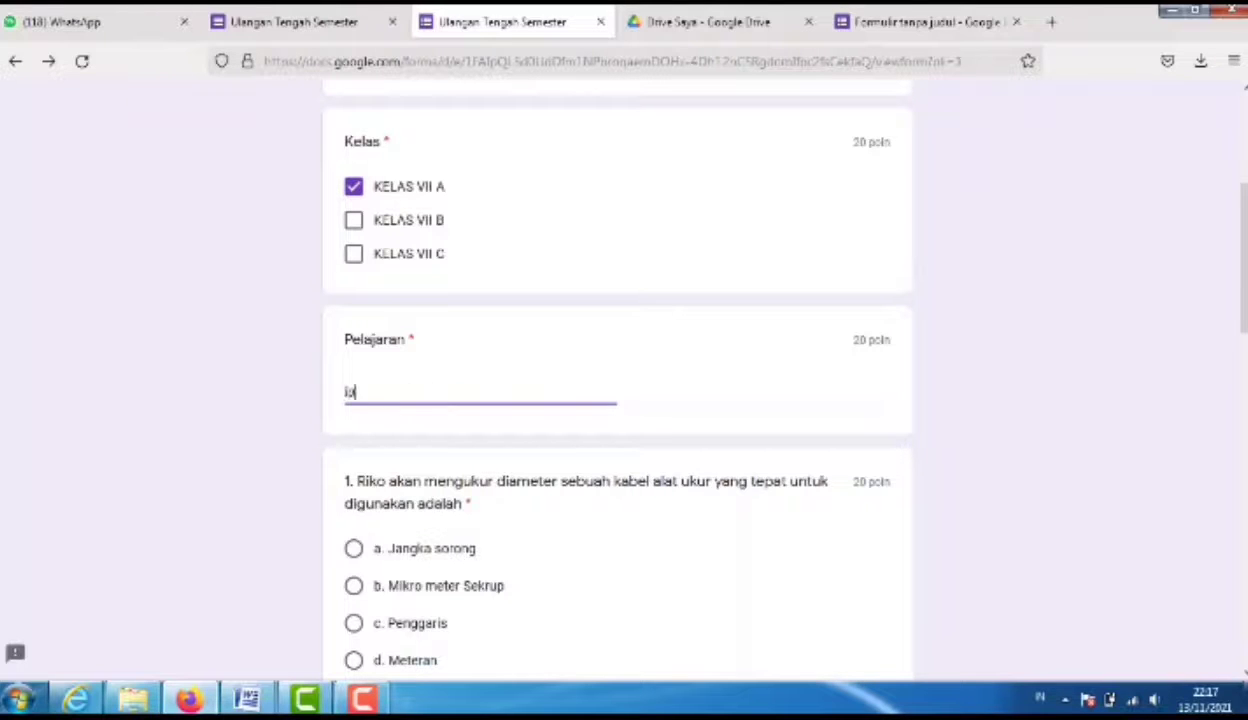
{"action": "type", "text": "lmu pengetahuan alam"}
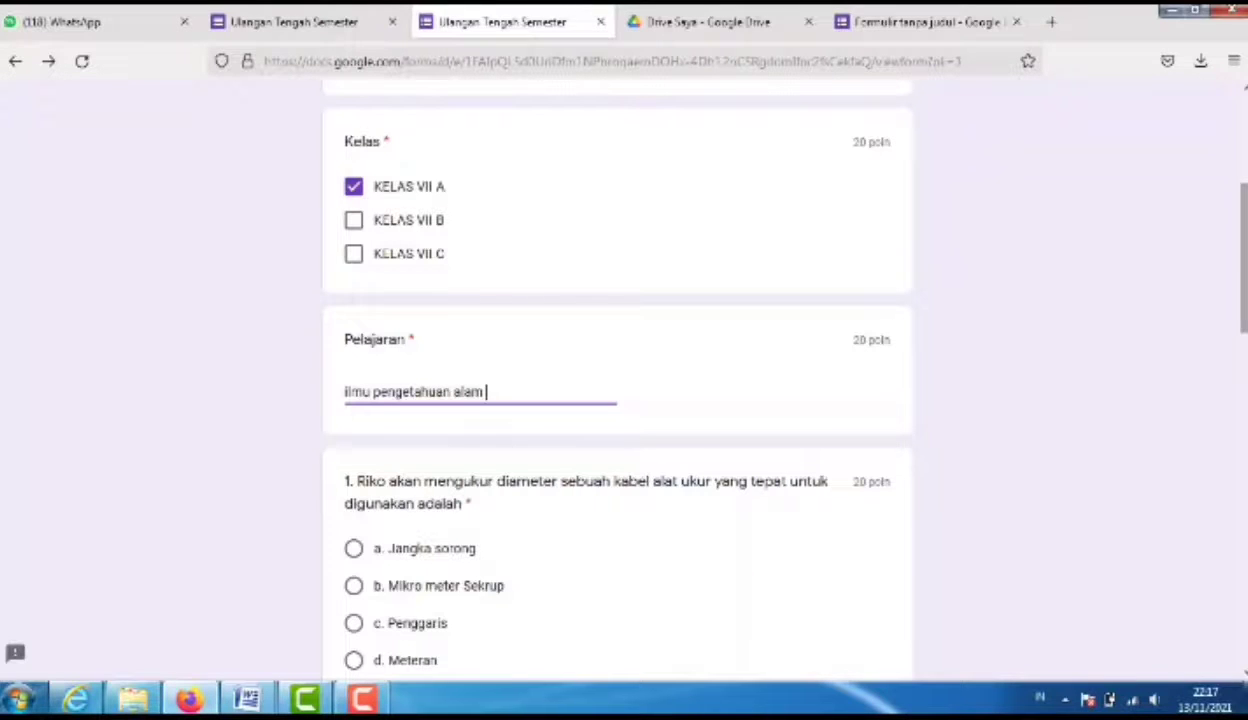
Answer question 1 about measuring a cable's diameter with option b, Mikro meter Sekrup.
{"action": "scroll", "coordinate": [617, 380], "scroll_direction": "down", "scroll_amount": 3}
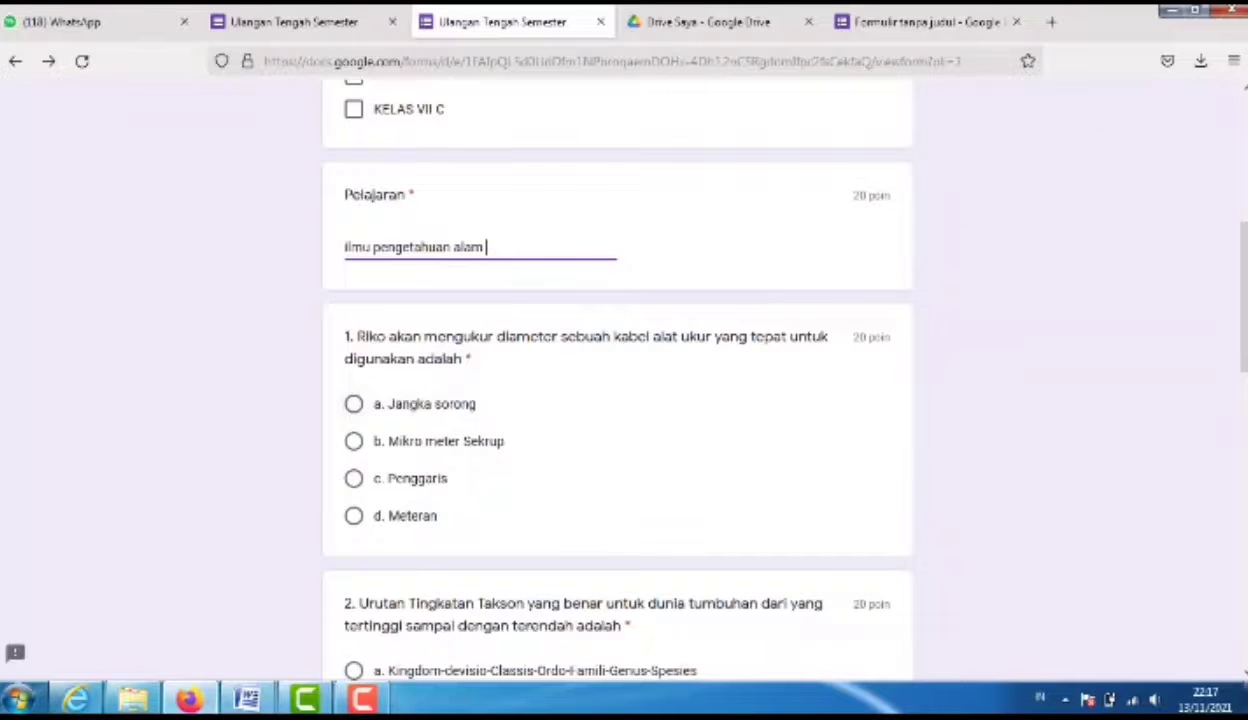
{"action": "left_click", "coordinate": [354, 404]}
{"action": "scroll", "coordinate": [354, 404], "scroll_direction": "down", "scroll_amount": 1}
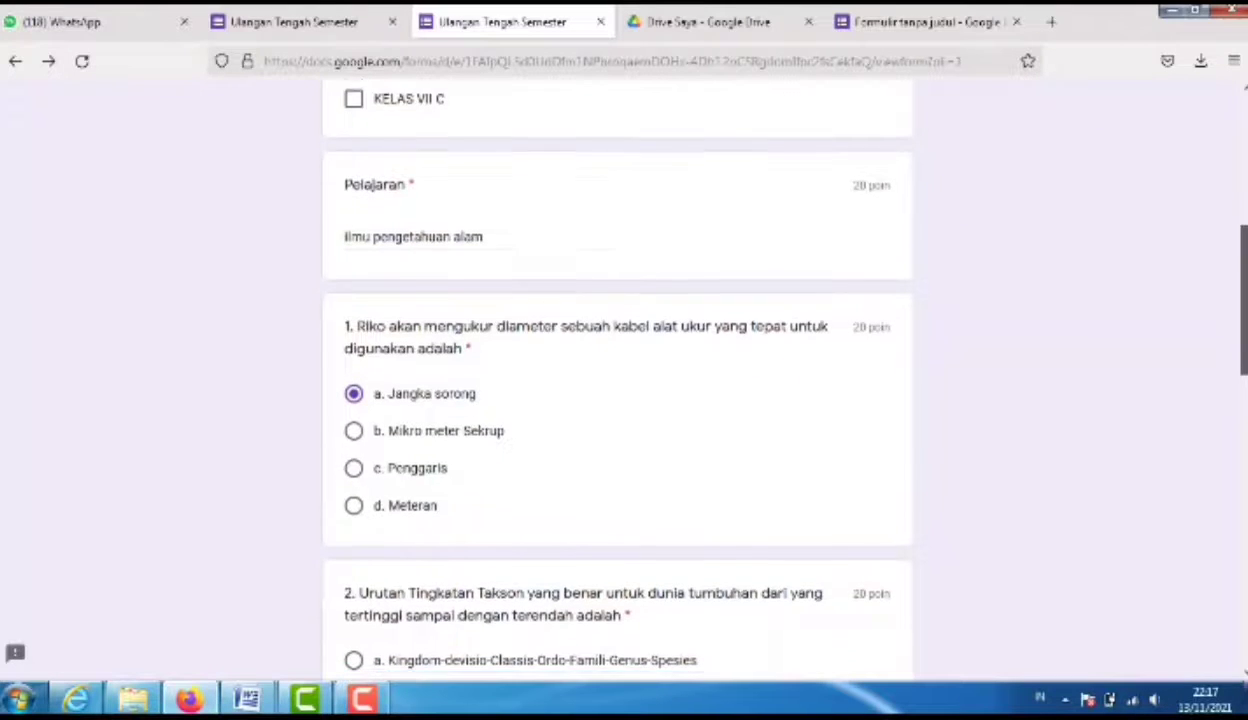
{"action": "scroll", "coordinate": [617, 380], "scroll_direction": "down", "scroll_amount": 1}
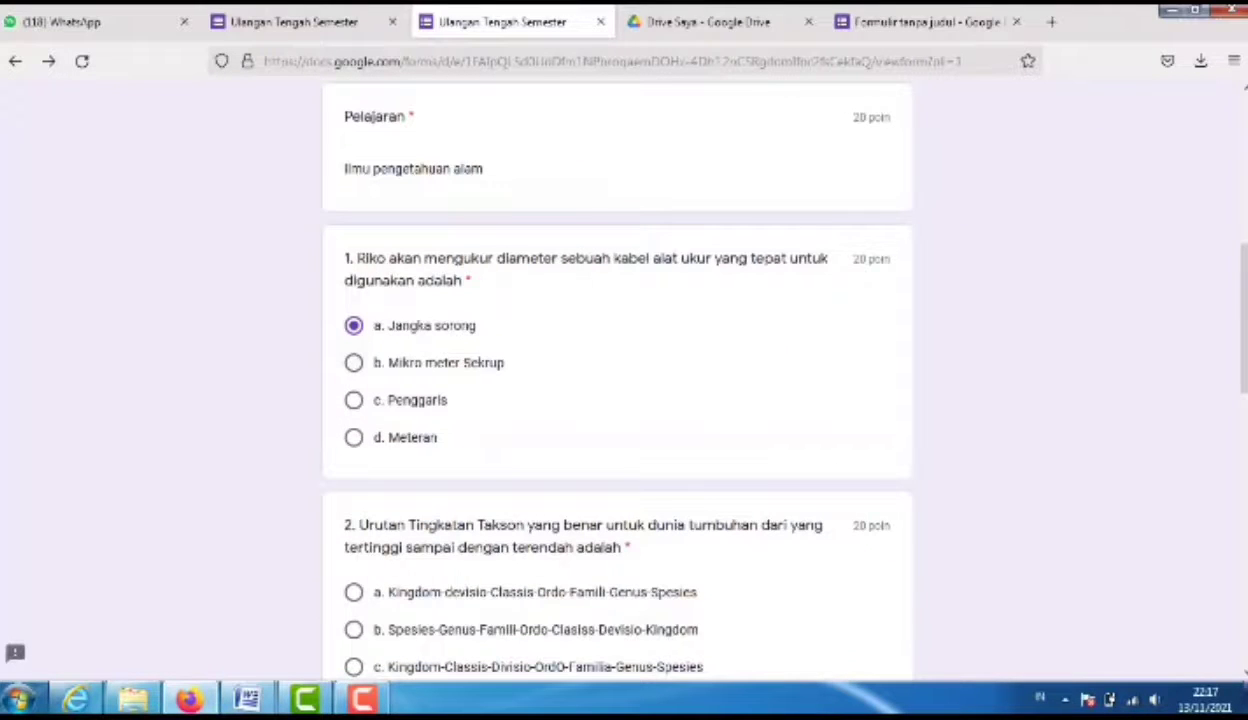
{"action": "left_click", "coordinate": [354, 363]}
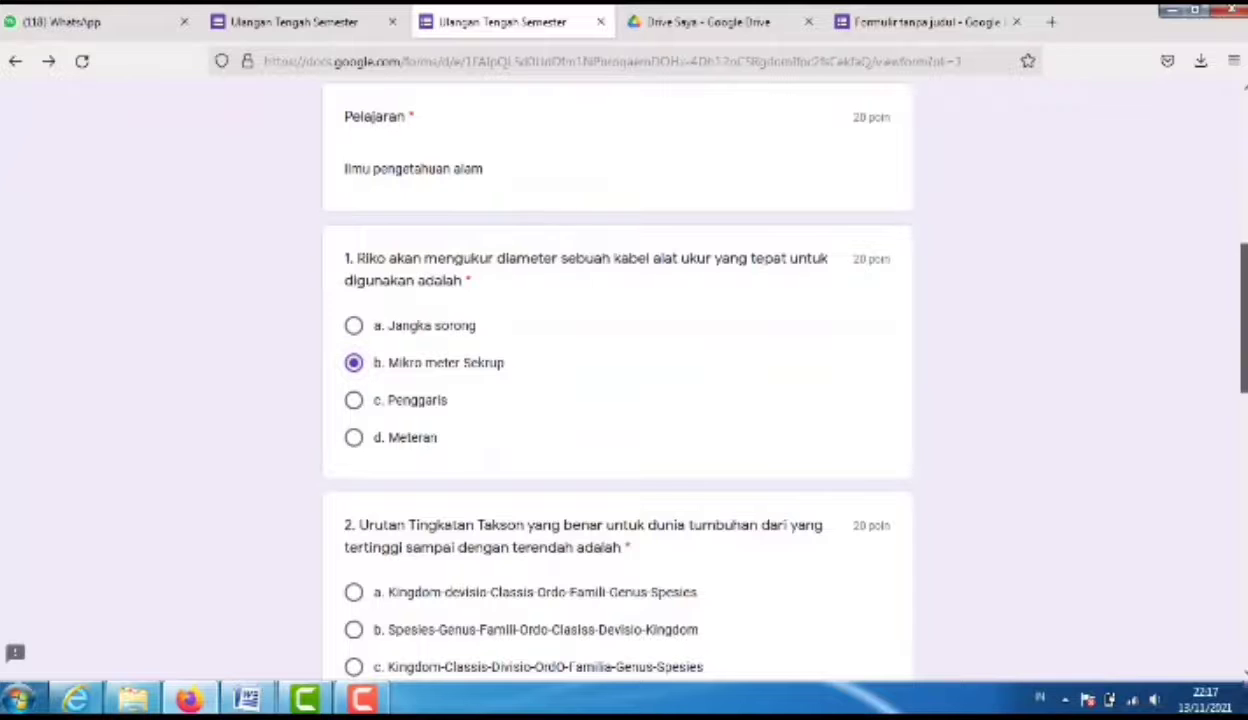
Answer question 2 with option c, question 3 with option d and question 4 with option a.
{"action": "scroll", "coordinate": [617, 380], "scroll_direction": "down", "scroll_amount": 2}
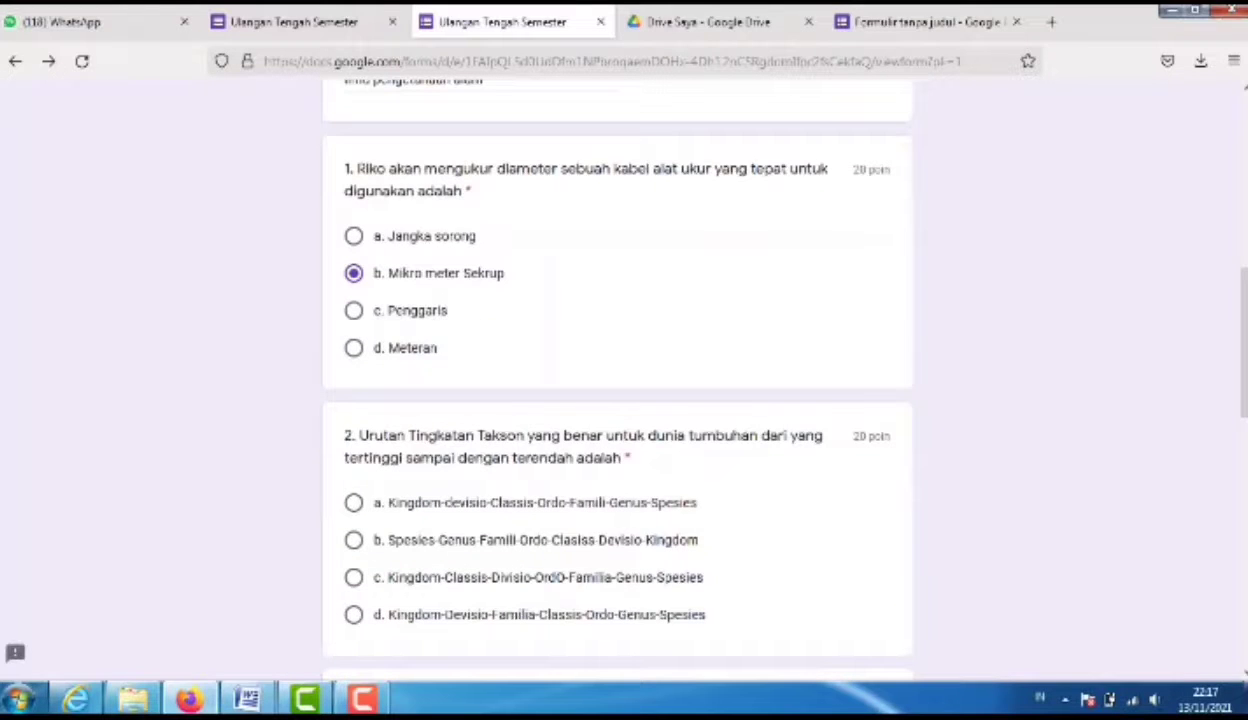
{"action": "scroll", "coordinate": [617, 380], "scroll_direction": "down", "scroll_amount": 5}
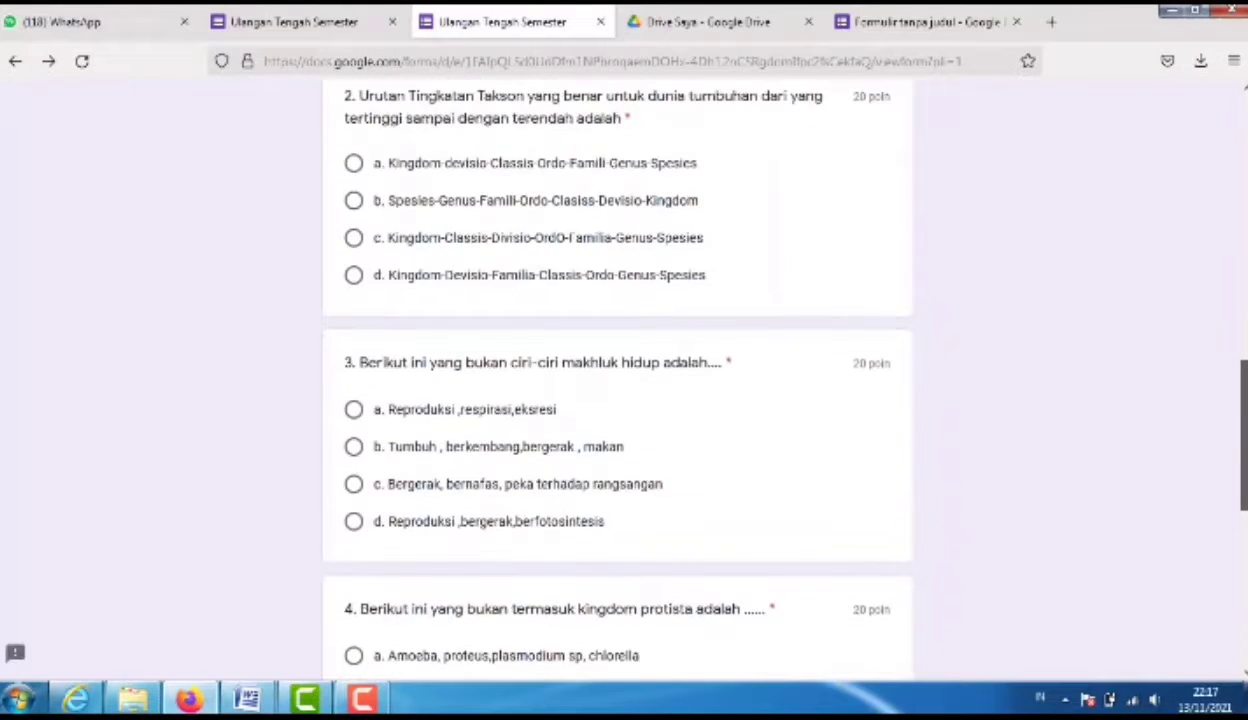
{"action": "scroll", "coordinate": [617, 380], "scroll_direction": "up", "scroll_amount": 1}
{"action": "left_click", "coordinate": [354, 264]}
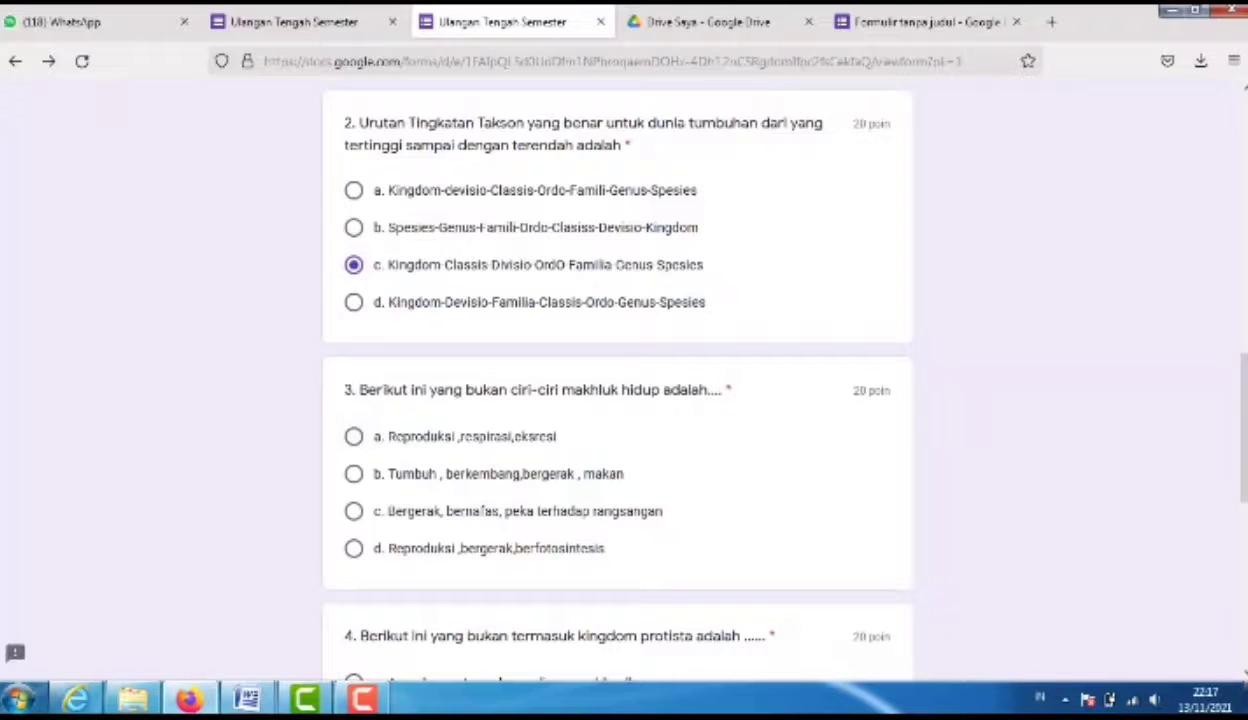
{"action": "left_click", "coordinate": [354, 548]}
{"action": "scroll", "coordinate": [617, 380], "scroll_direction": "down", "scroll_amount": 3}
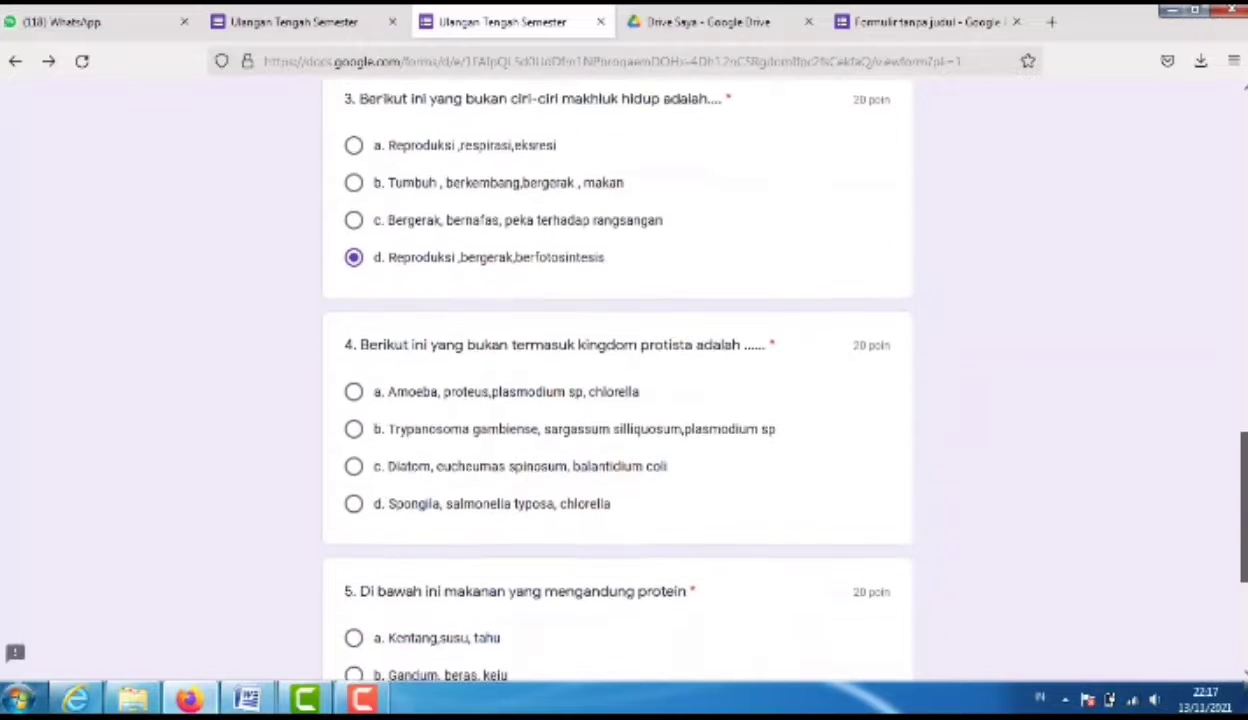
{"action": "left_click", "coordinate": [354, 384]}
Answer question 5 with option d, Tahu, tempe, telur, and submit the form.
{"action": "scroll", "coordinate": [617, 380], "scroll_direction": "down", "scroll_amount": 3}
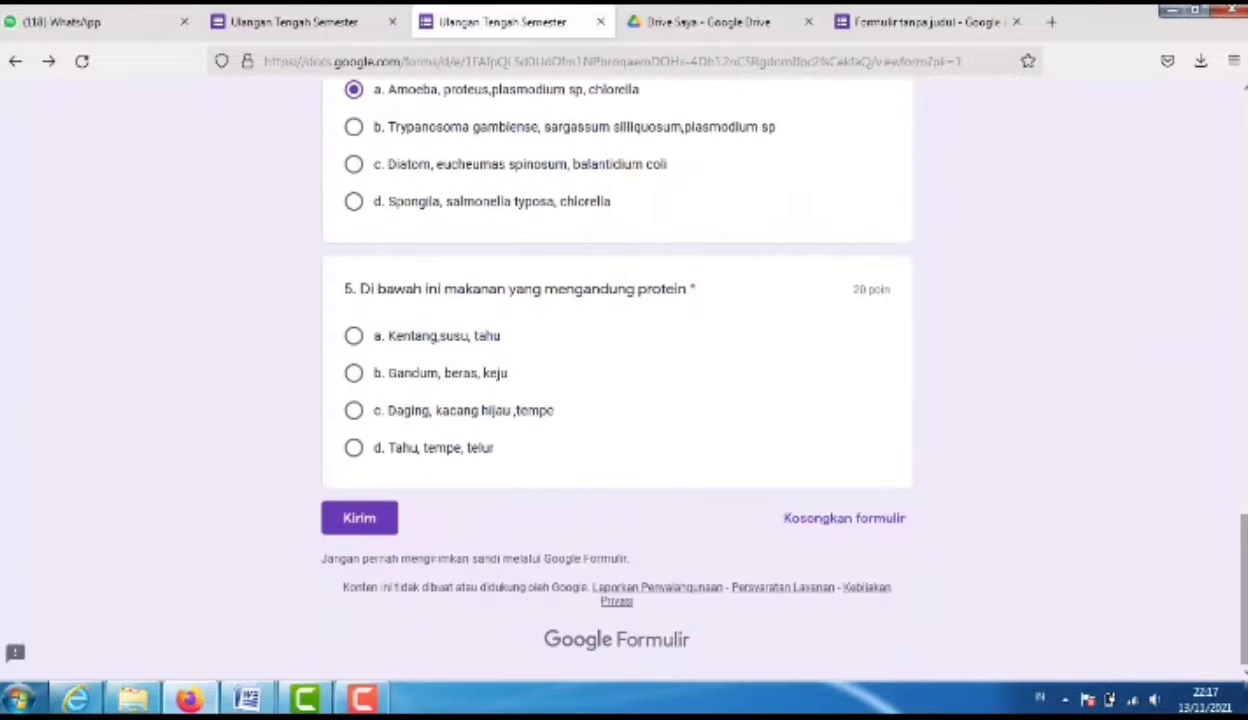
{"action": "left_click", "coordinate": [354, 447]}
{"action": "left_click", "coordinate": [359, 518]}
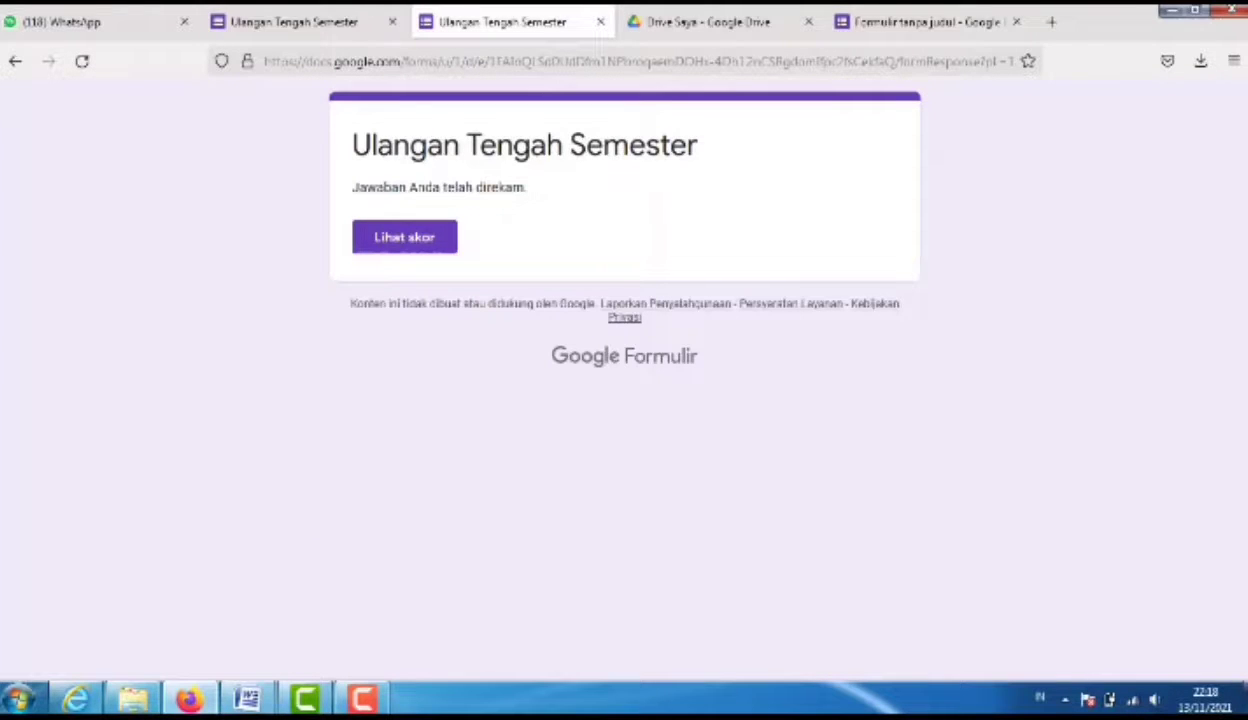
View the submitted quiz's score and review the points awarded for each answer.
{"action": "left_click", "coordinate": [404, 237]}
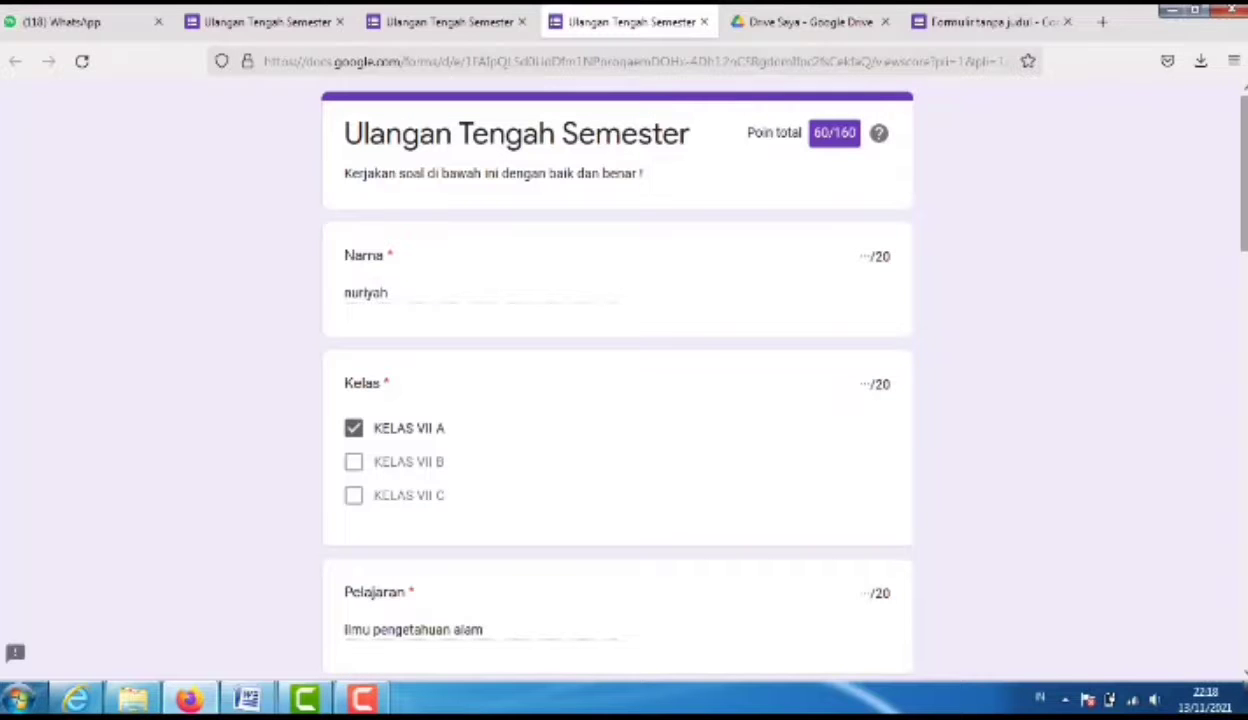
{"action": "scroll", "coordinate": [617, 380], "scroll_direction": "down", "scroll_amount": 7}
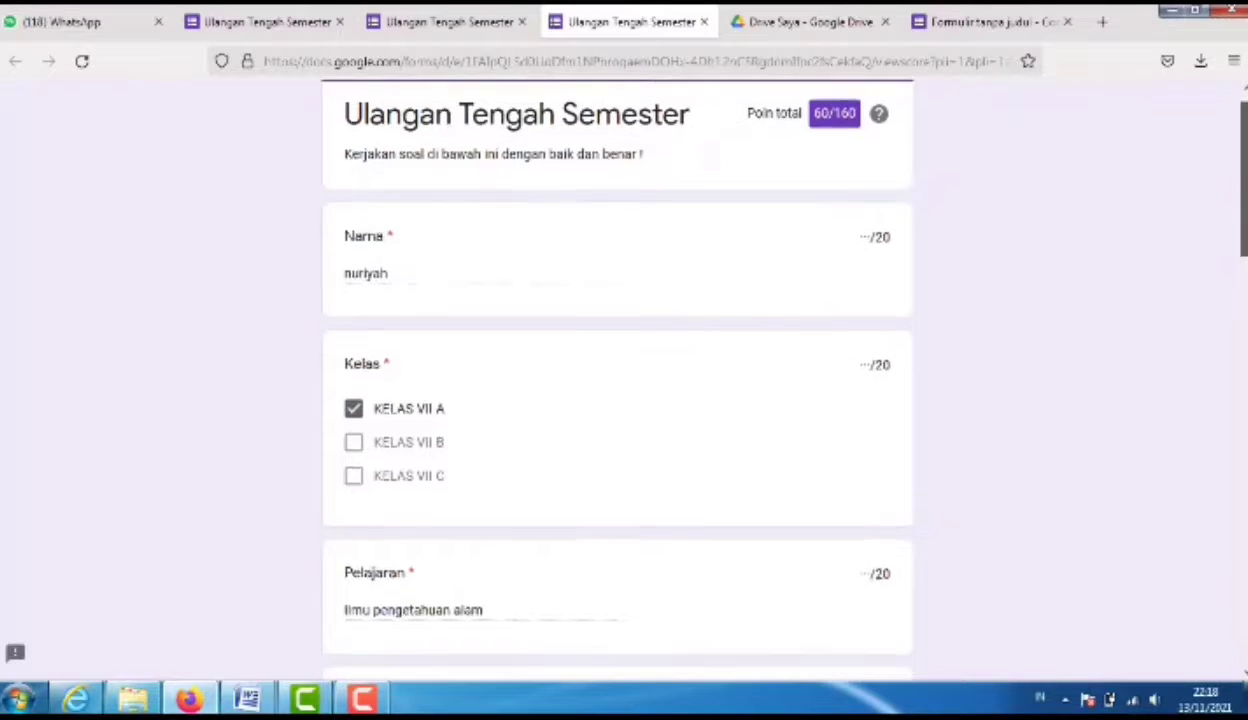
{"action": "scroll", "coordinate": [617, 380], "scroll_direction": "down", "scroll_amount": 8}
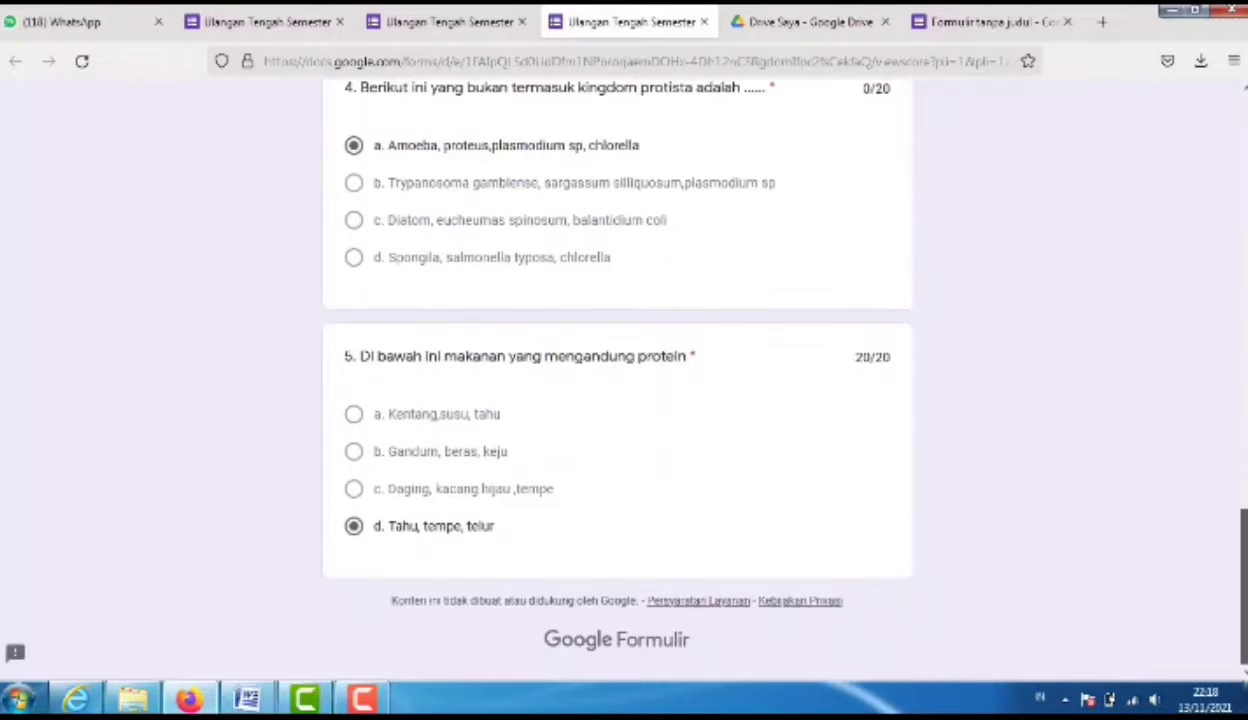
{"action": "left_click_drag", "start_coordinate": [1234, 612], "coordinate": [1234, 515]}
{"action": "left_click", "coordinate": [1234, 560]}
{"action": "left_click_drag", "start_coordinate": [1244, 580], "coordinate": [1244, 577]}
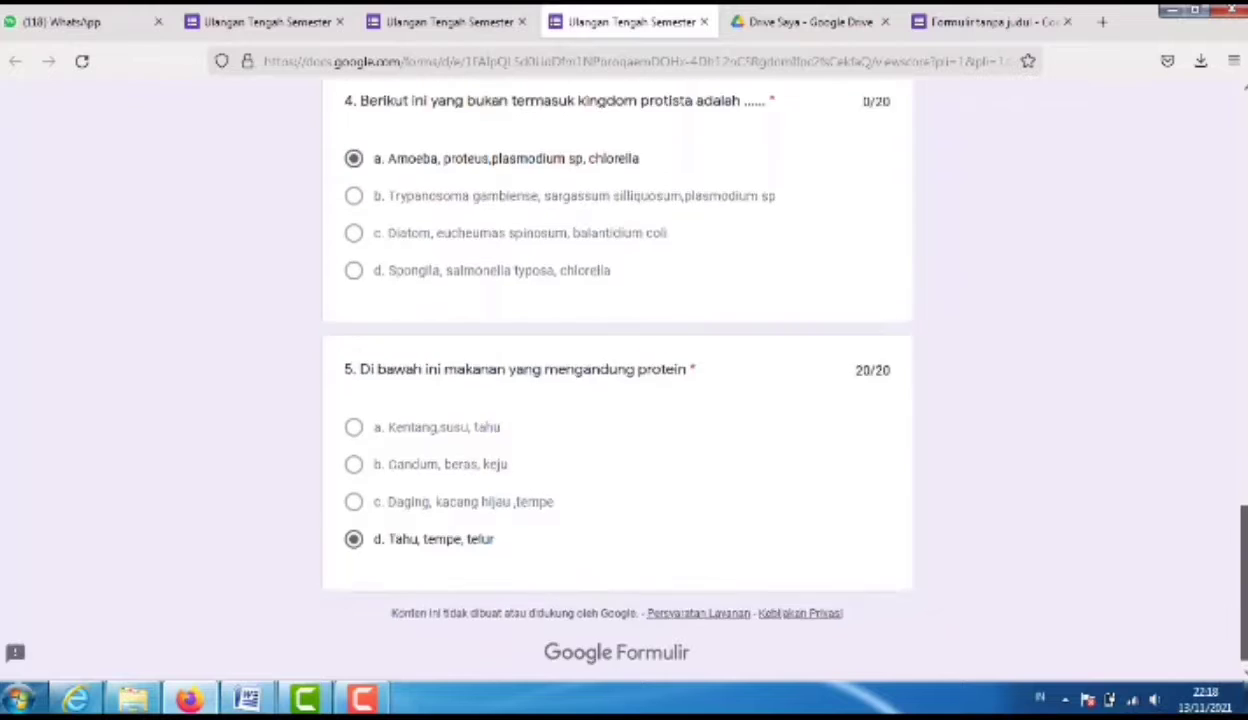
{"action": "scroll", "coordinate": [617, 380], "scroll_direction": "up", "scroll_amount": 11}
{"action": "scroll", "coordinate": [617, 380], "scroll_direction": "up", "scroll_amount": 5}
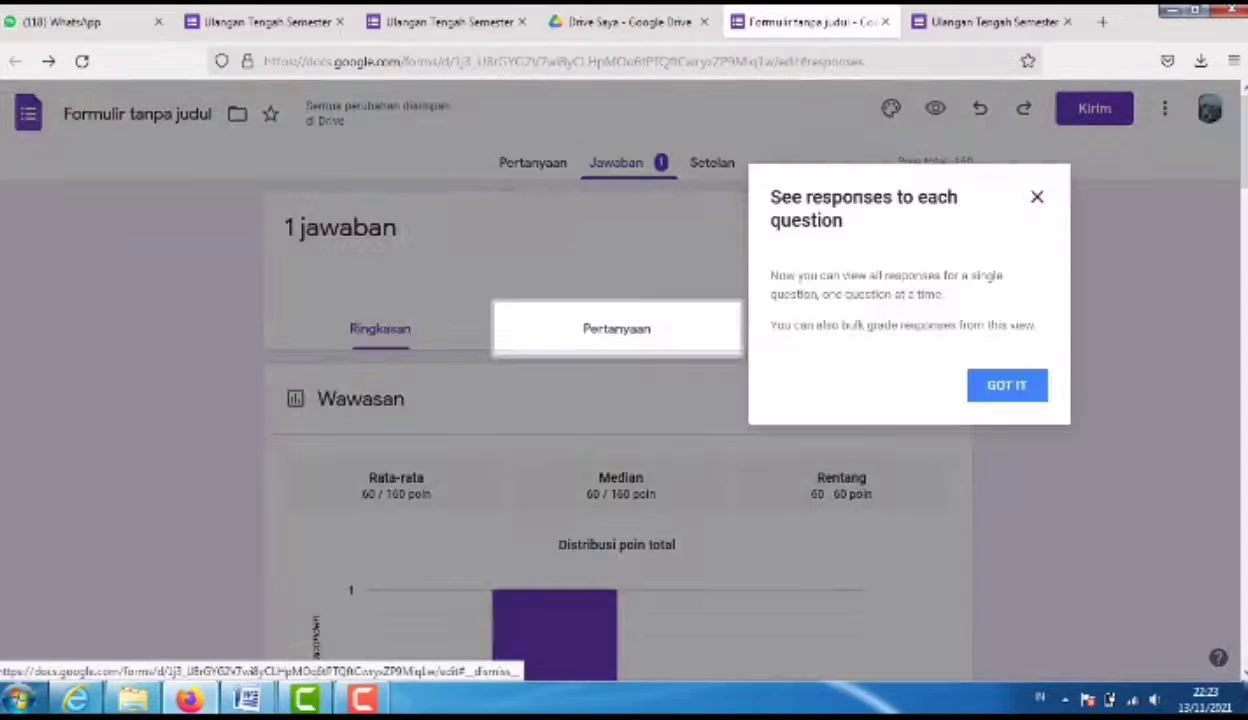
Dismiss the tip about per-question responses and review the response summary with its total points distribution chart.
{"action": "left_click", "coordinate": [1007, 385]}
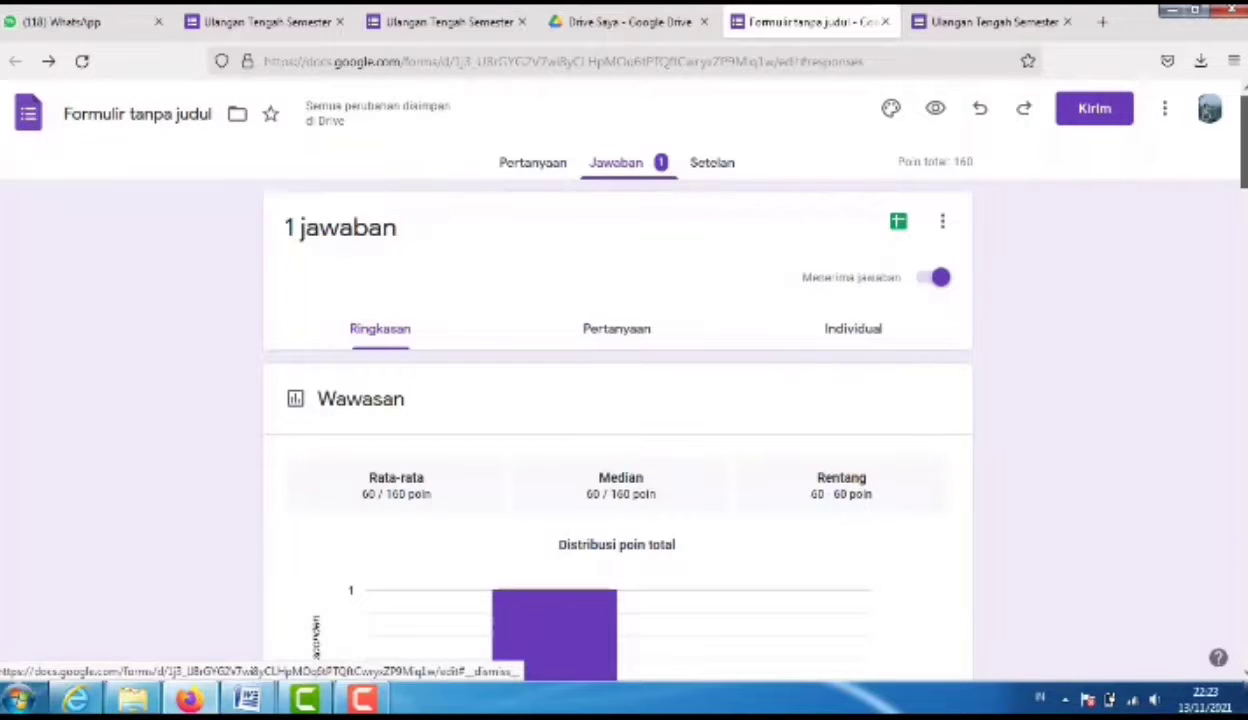
{"action": "scroll", "coordinate": [617, 400], "scroll_direction": "down", "scroll_amount": 3}
{"action": "scroll", "coordinate": [617, 400], "scroll_direction": "up", "scroll_amount": 2}
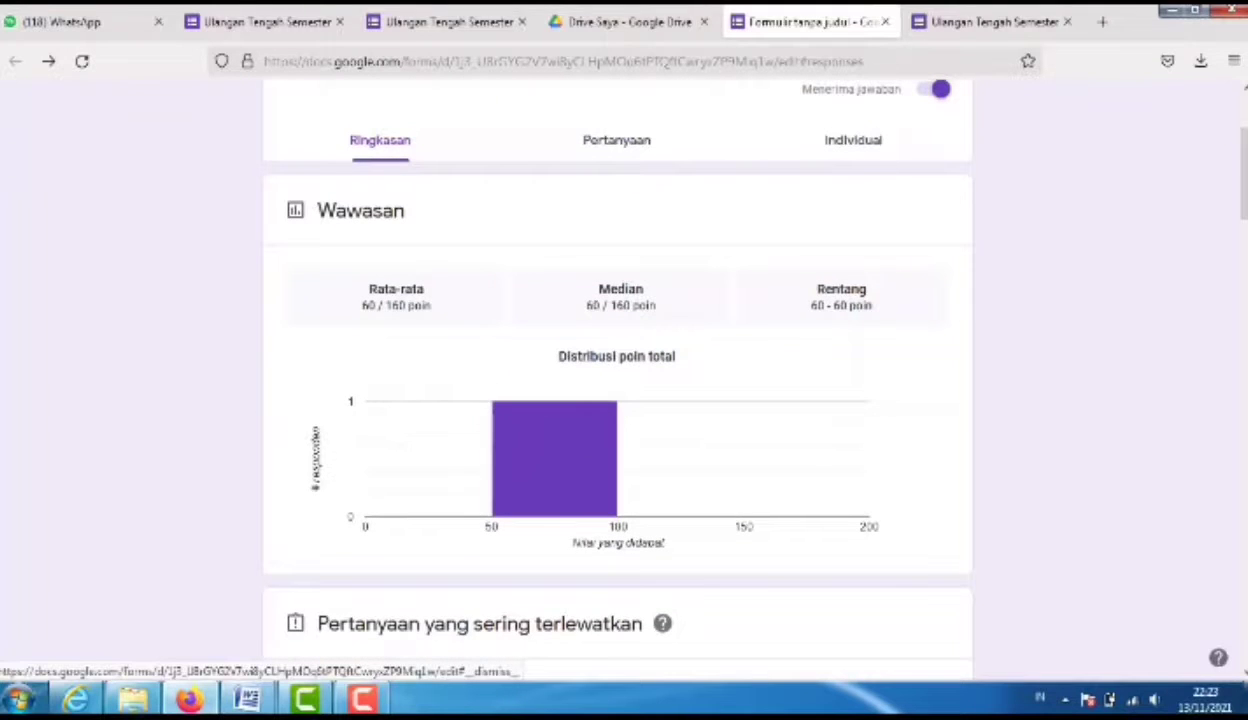
{"action": "scroll", "coordinate": [617, 400], "scroll_direction": "up", "scroll_amount": 1}
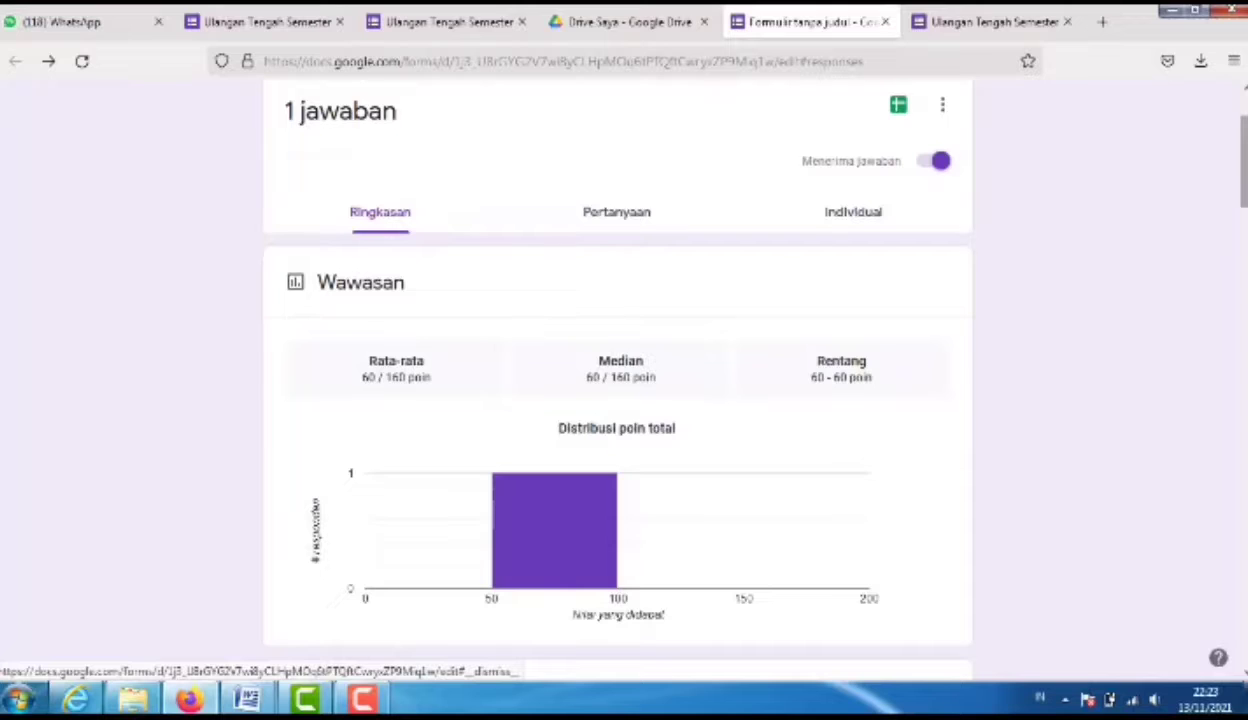
{"action": "scroll", "coordinate": [617, 400], "scroll_direction": "up", "scroll_amount": 2}
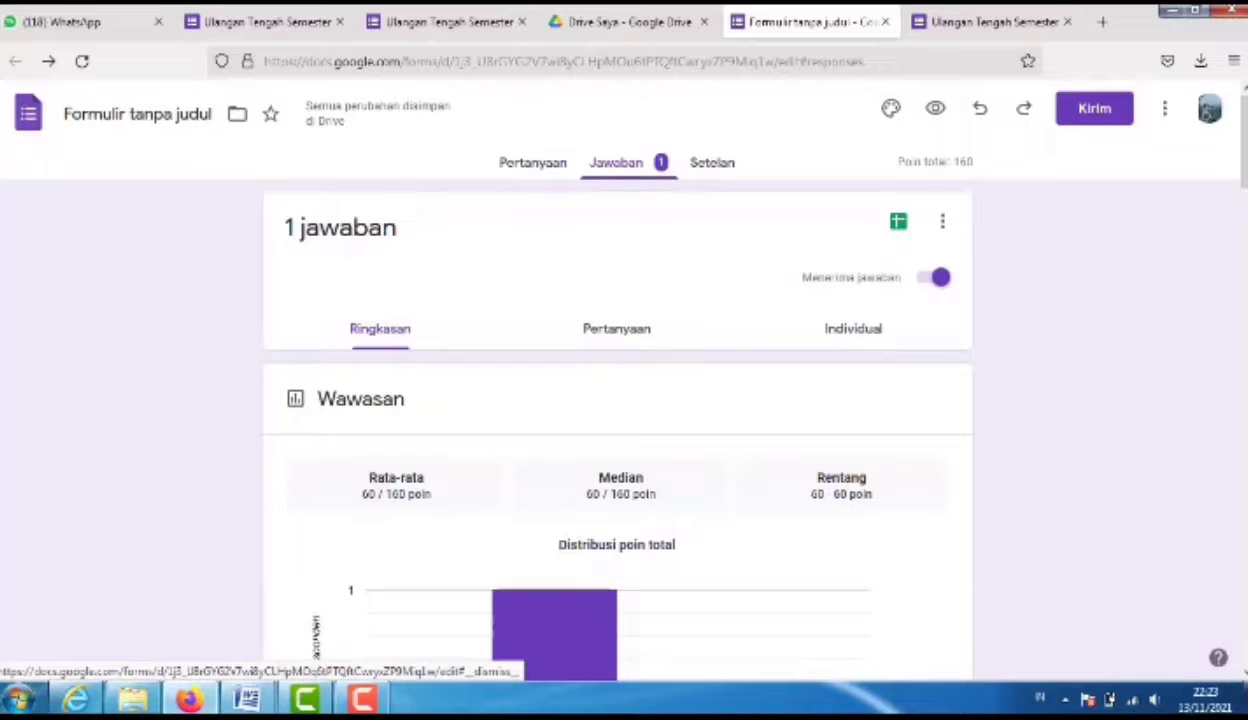
Examine the form's responses in the per-question view, including the Nama answer, and in the individual view.
{"action": "left_click", "coordinate": [617, 328]}
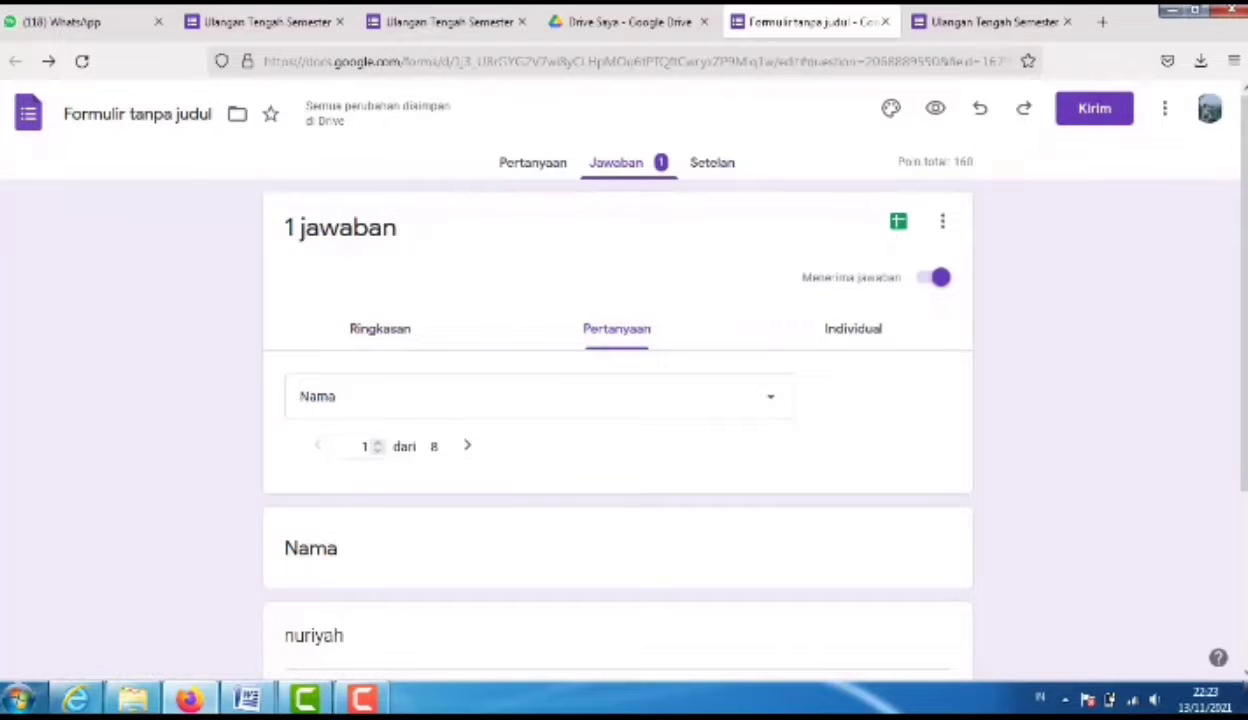
{"action": "left_click", "coordinate": [853, 328]}
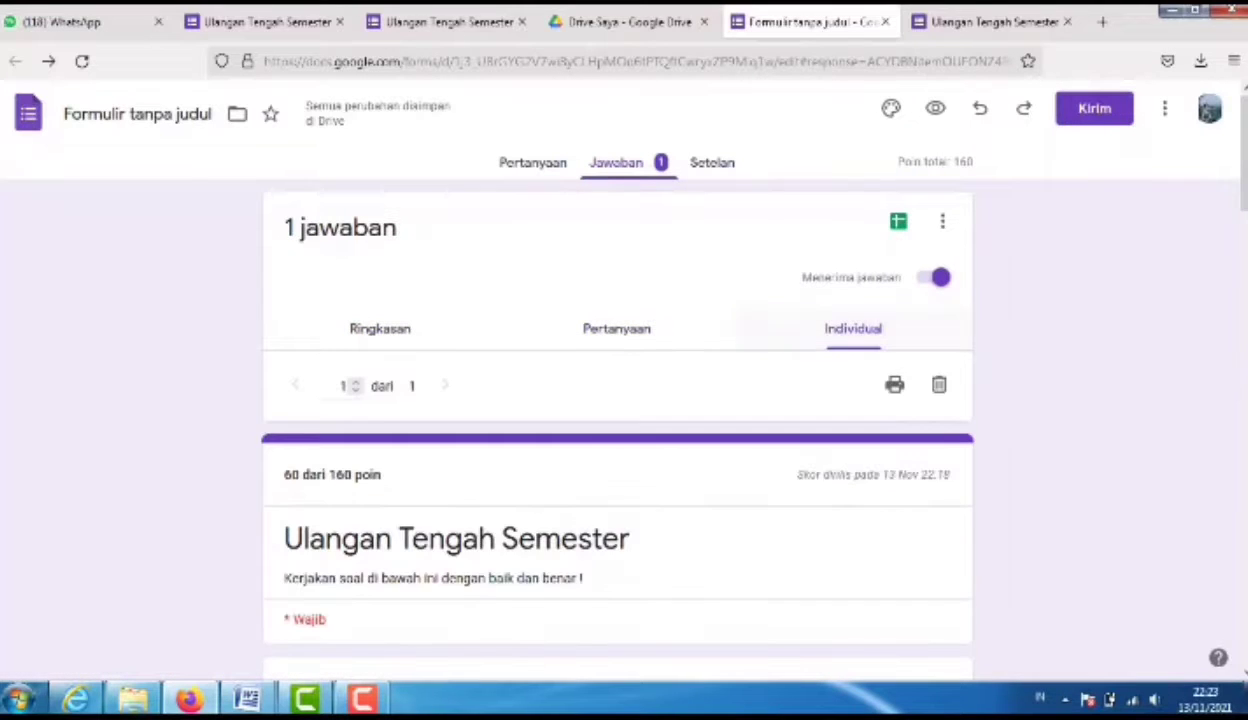
{"action": "left_click", "coordinate": [617, 328]}
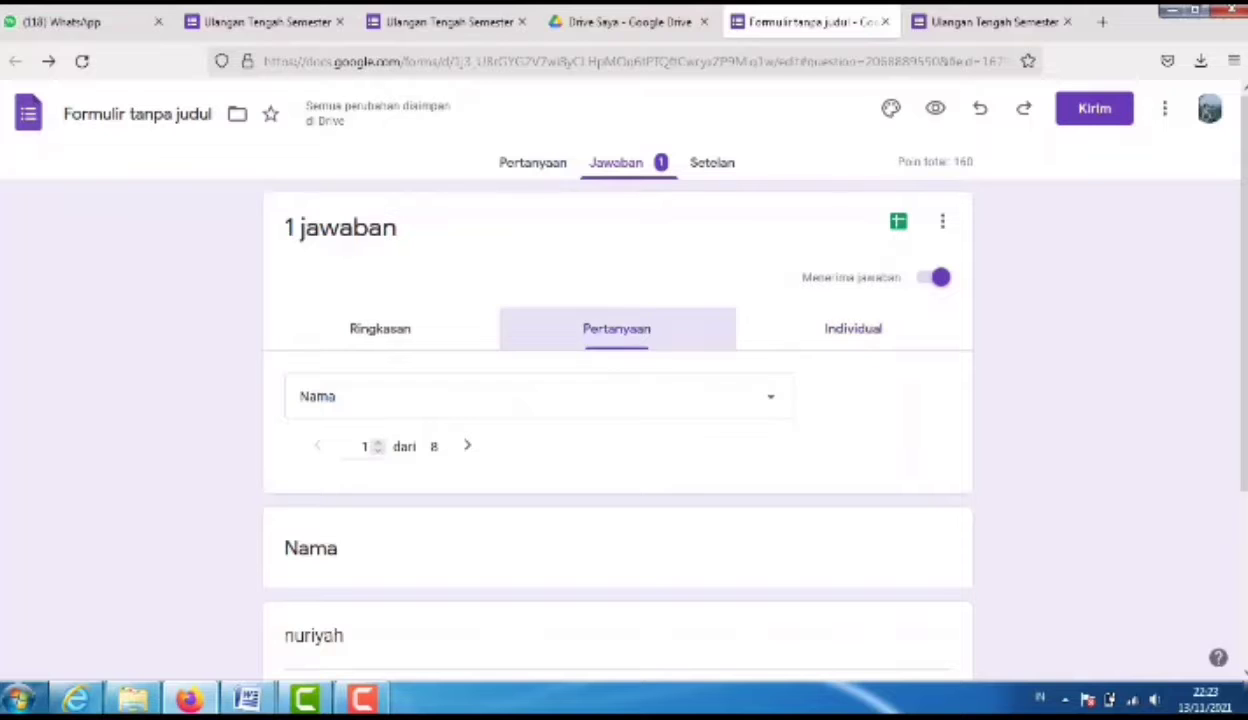
{"action": "scroll", "coordinate": [608, 380], "scroll_direction": "down", "scroll_amount": 1}
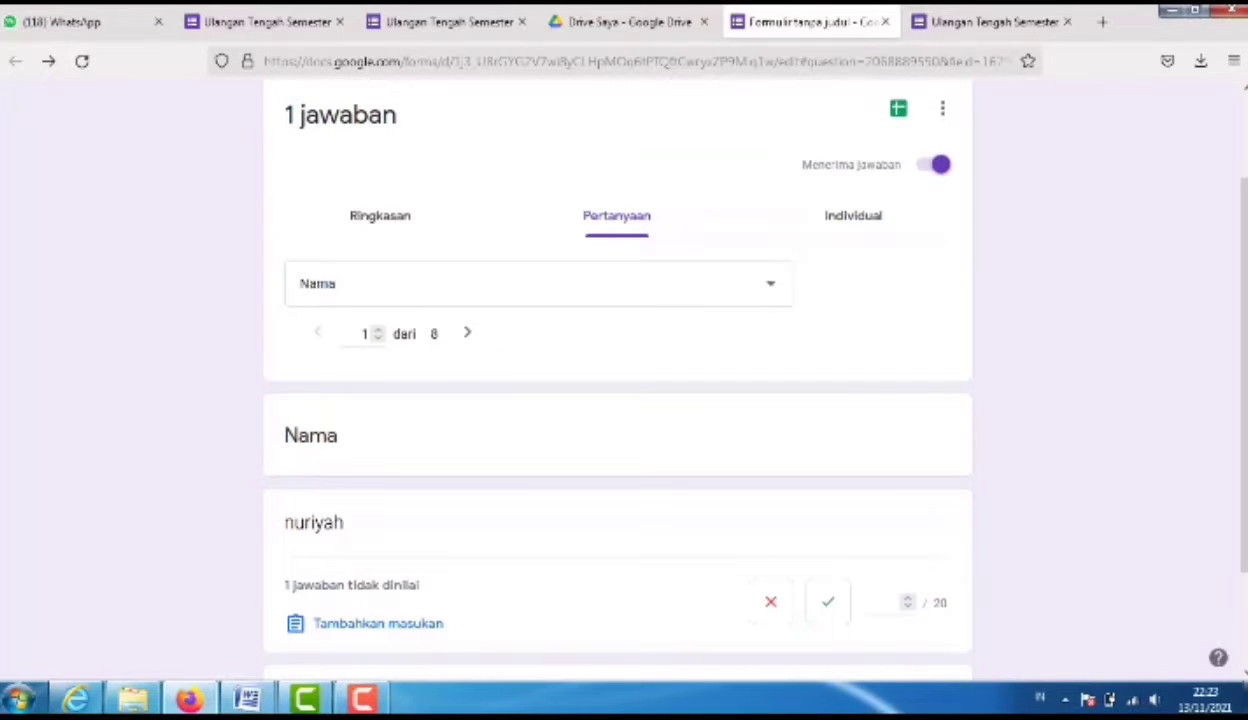
{"action": "scroll", "coordinate": [617, 380], "scroll_direction": "down", "scroll_amount": 1}
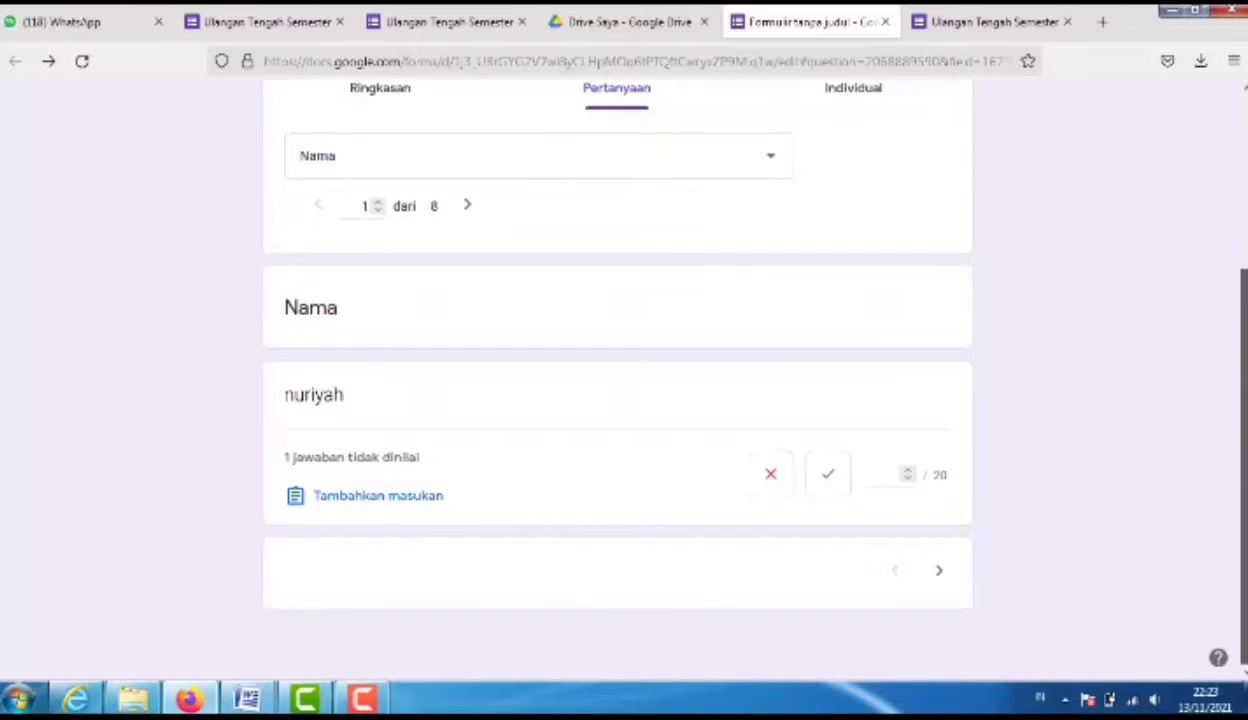
{"action": "left_click", "coordinate": [853, 88]}
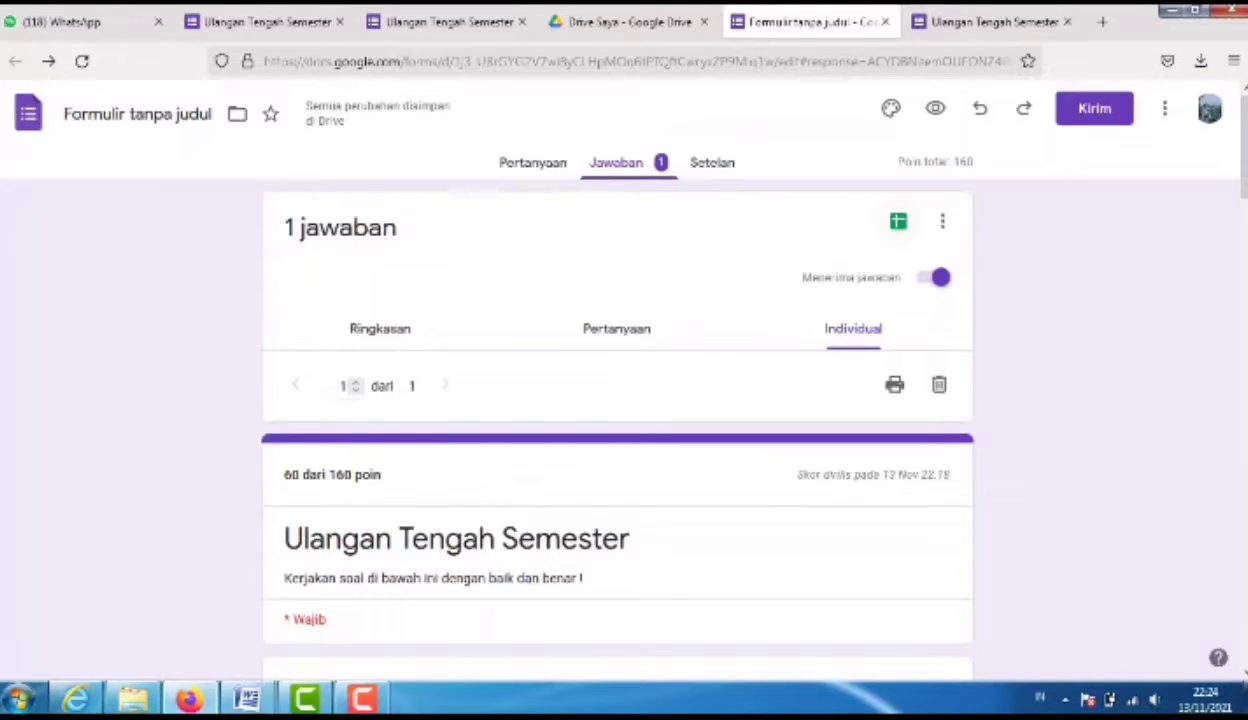
Create a new linked response spreadsheet named "Formulir tanpa judul (Jawaban)" and open it to inspect its question columns.
{"action": "left_click", "coordinate": [898, 221]}
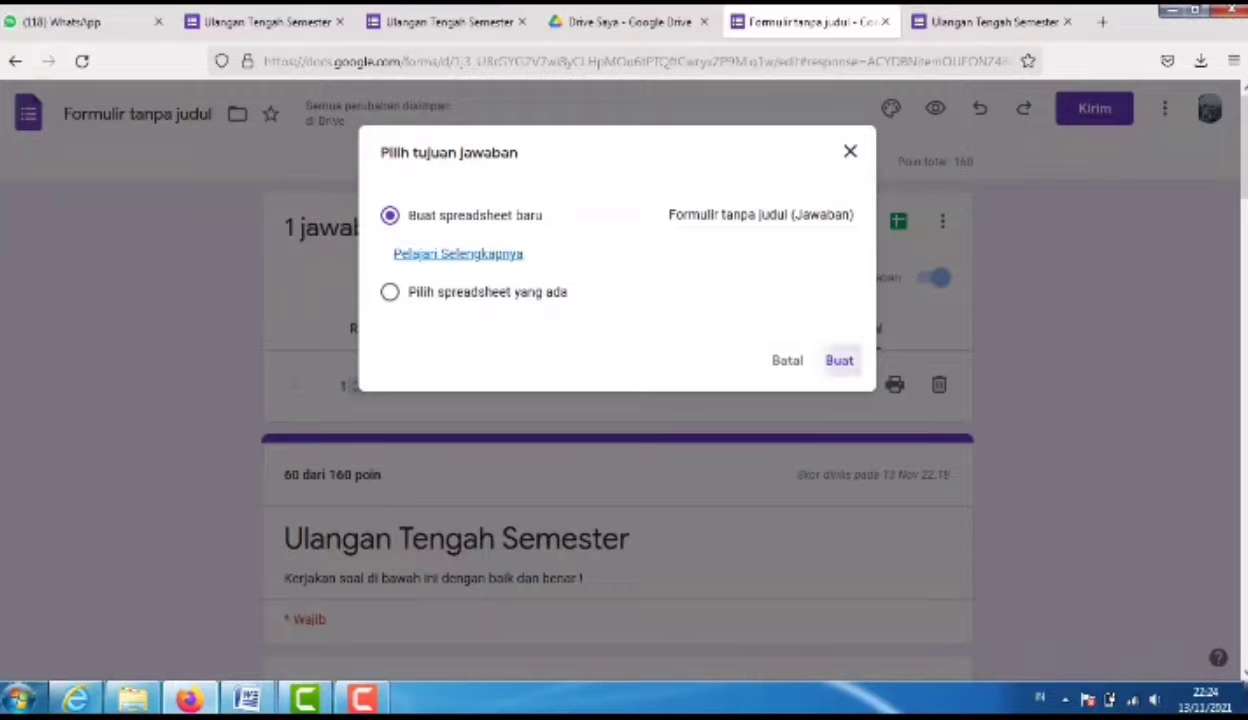
{"action": "left_click", "coordinate": [839, 360]}
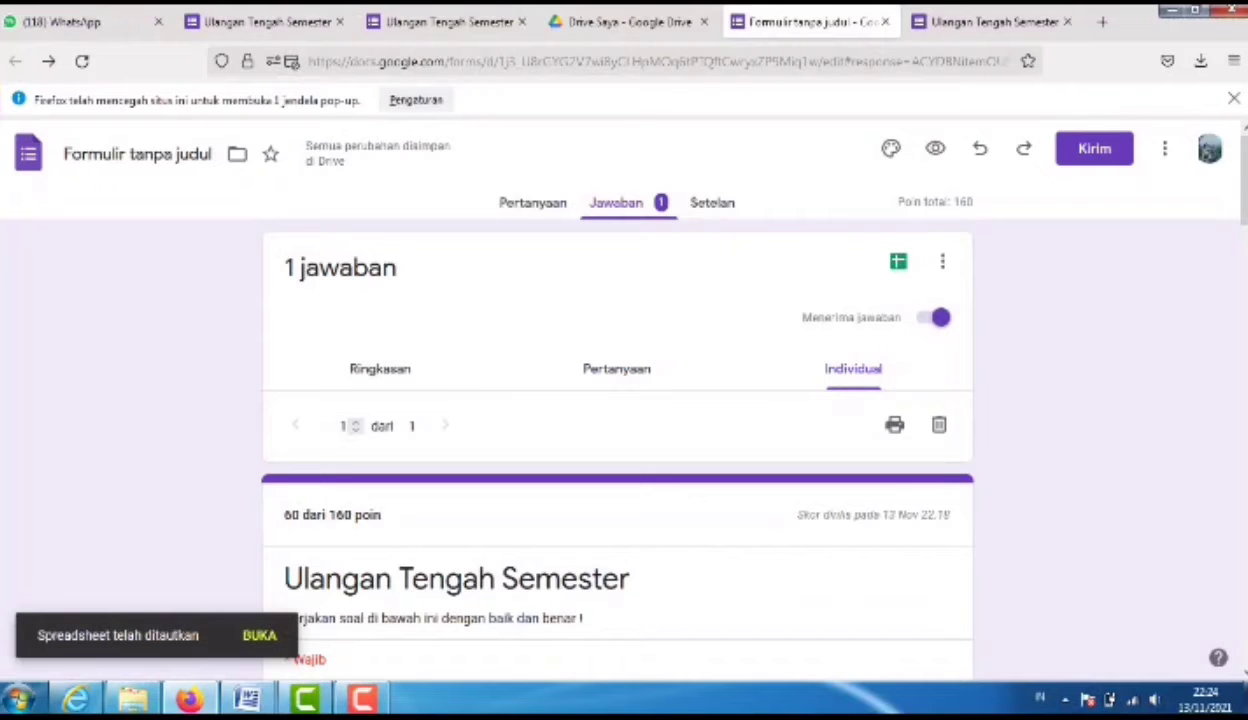
{"action": "left_click", "coordinate": [259, 635]}
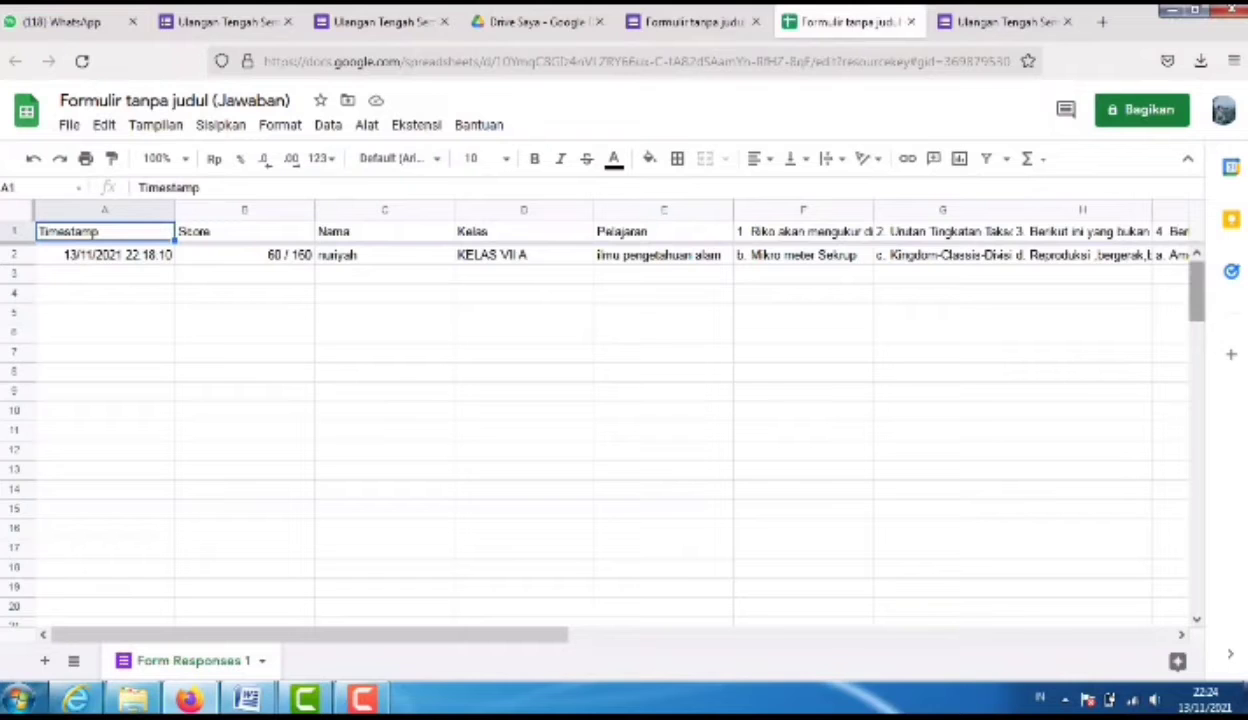
{"action": "scroll", "coordinate": [600, 430], "scroll_direction": "down", "scroll_amount": 5}
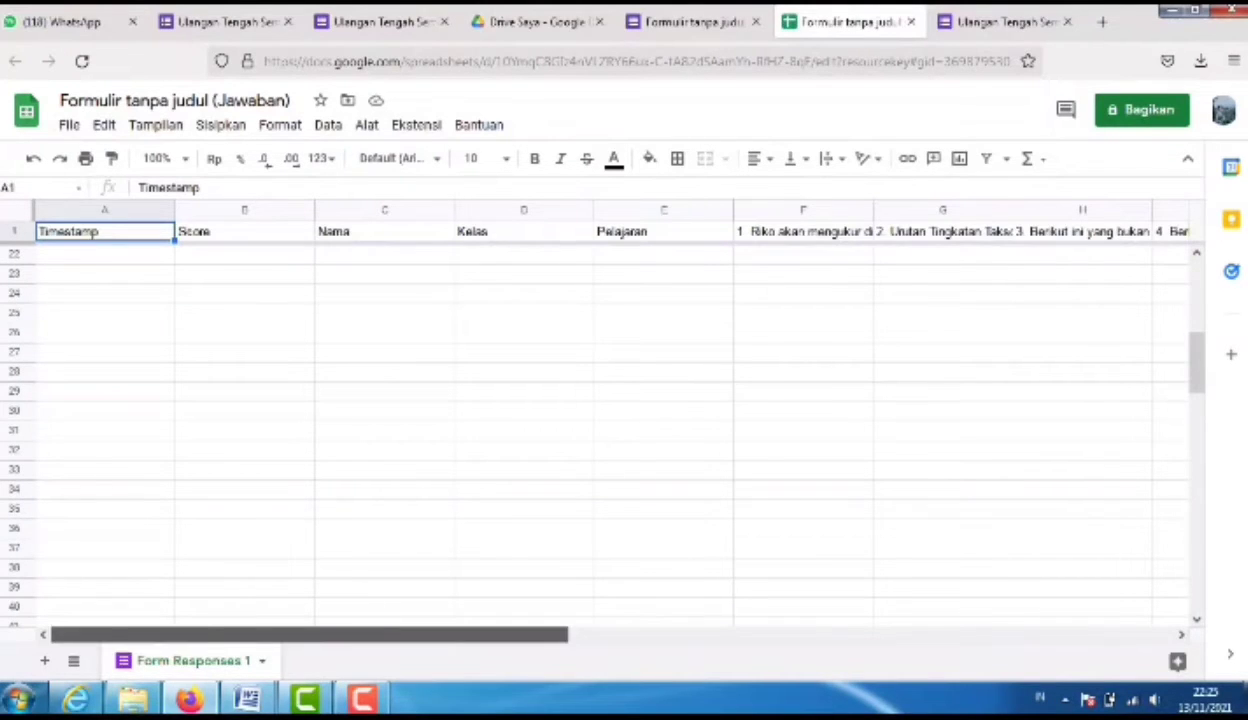
{"action": "scroll", "coordinate": [600, 430], "scroll_direction": "right", "scroll_amount": 2}
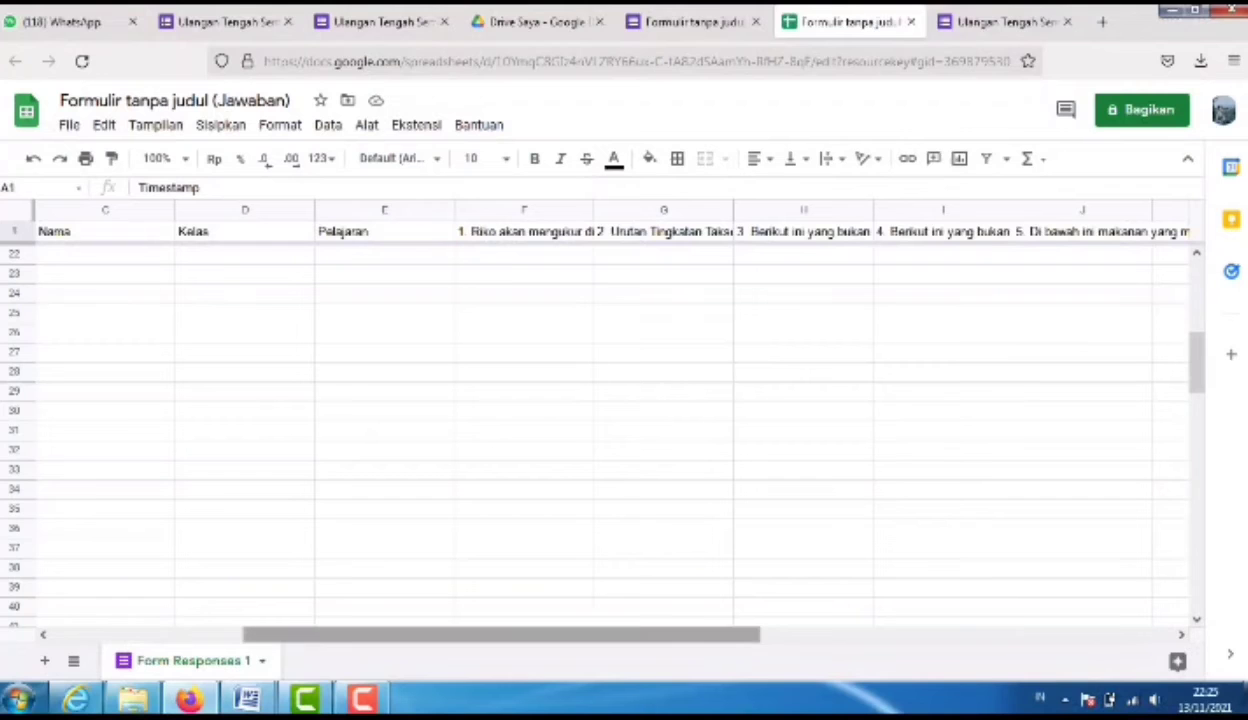
{"action": "scroll", "coordinate": [600, 430], "scroll_direction": "right", "scroll_amount": 2}
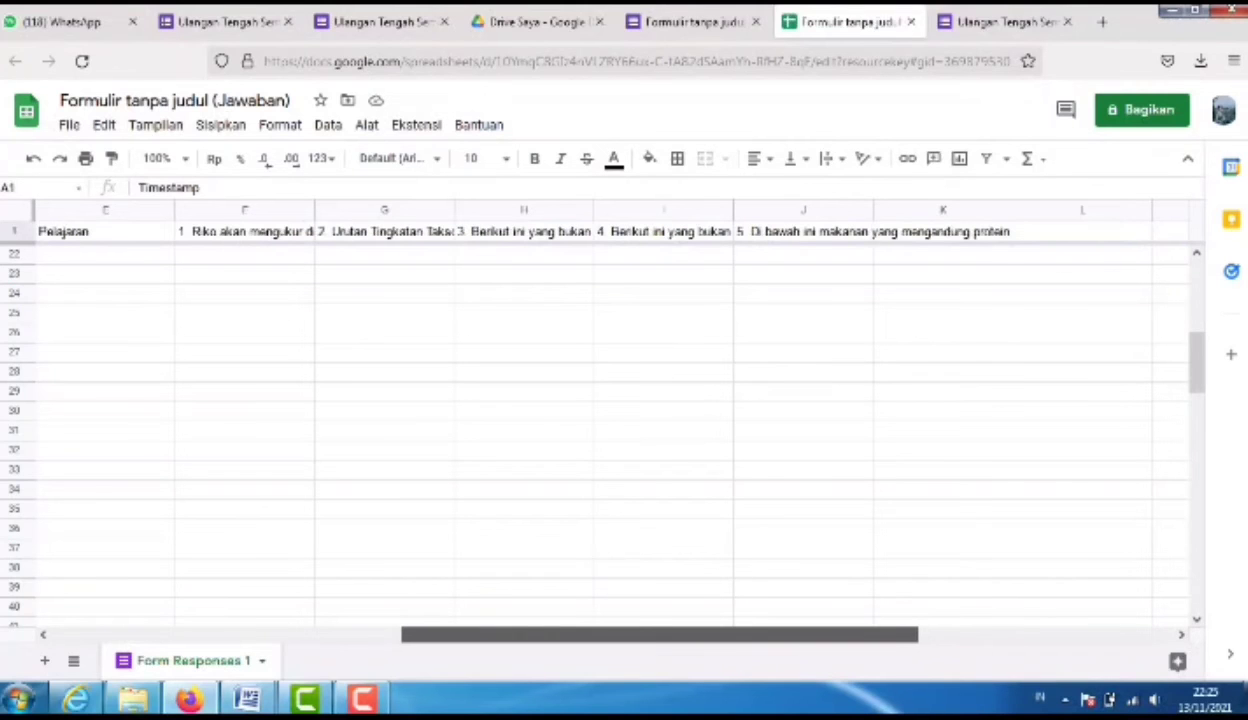